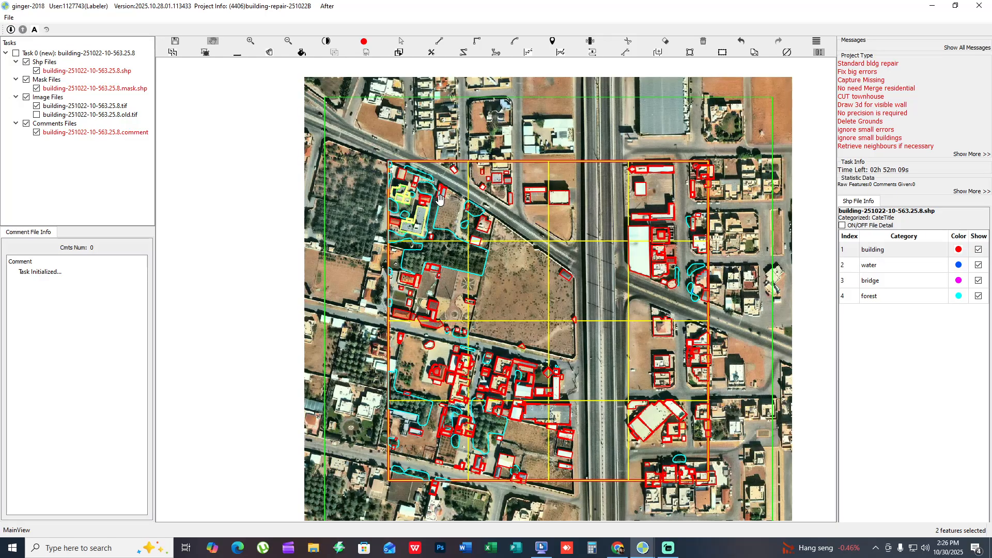
- Start a screenshot of the map, framing an area of about 853x765 around the task boundary
{"action": "key", "text": "F1"}
{"action": "left_click_drag", "start_coordinate": [323, 121], "coordinate": [764, 515]}
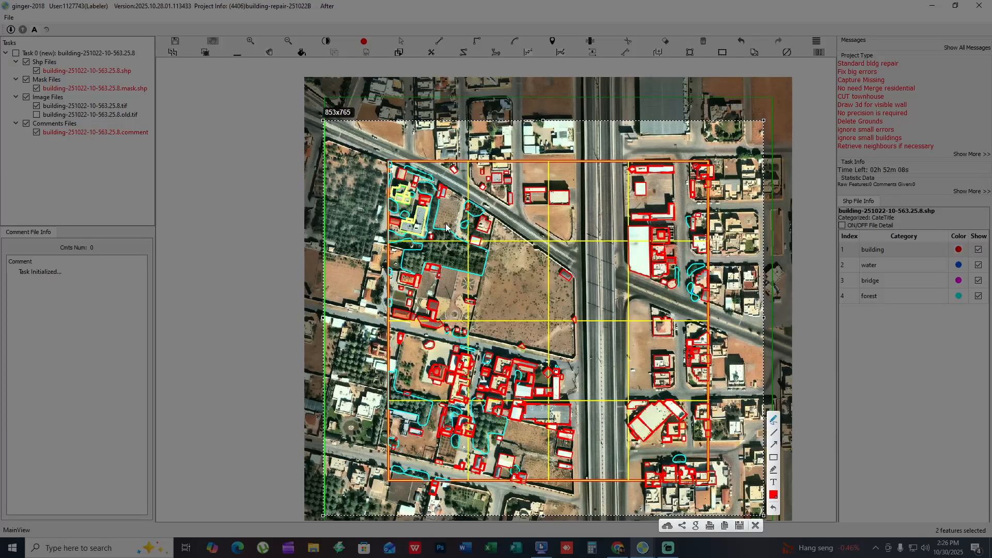
- Circle several grid cells across the upper part of the map freehand in red, and undo the latest circles
{"action": "mouse_move", "coordinate": [390, 151]}
{"action": "left_mouse_down"}
{"action": "mouse_move", "coordinate": [389, 166]}
{"action": "mouse_move", "coordinate": [468, 227]}
{"action": "mouse_move", "coordinate": [405, 147]}
{"action": "left_mouse_up"}
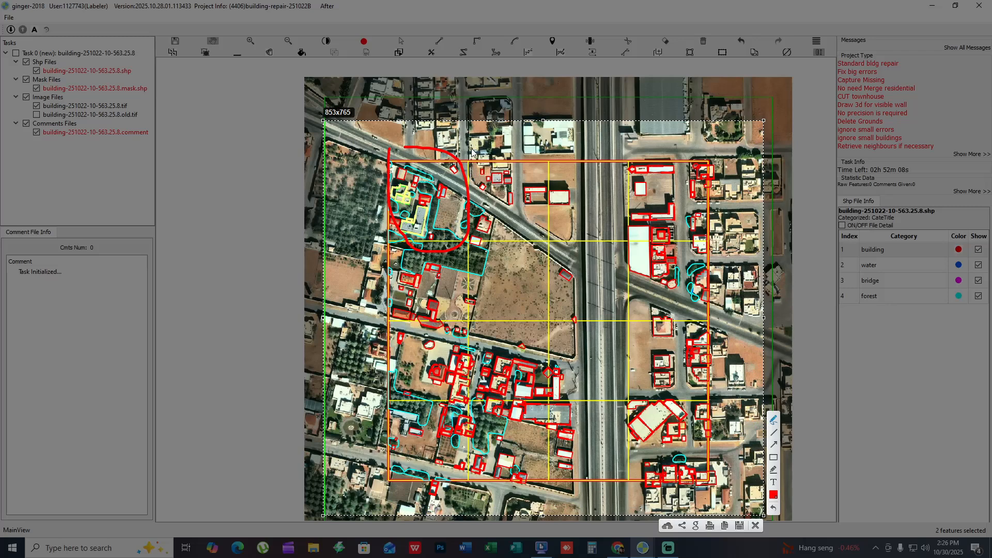
{"action": "mouse_move", "coordinate": [472, 151]}
{"action": "left_mouse_down"}
{"action": "mouse_move", "coordinate": [553, 220]}
{"action": "mouse_move", "coordinate": [483, 149]}
{"action": "left_mouse_up"}
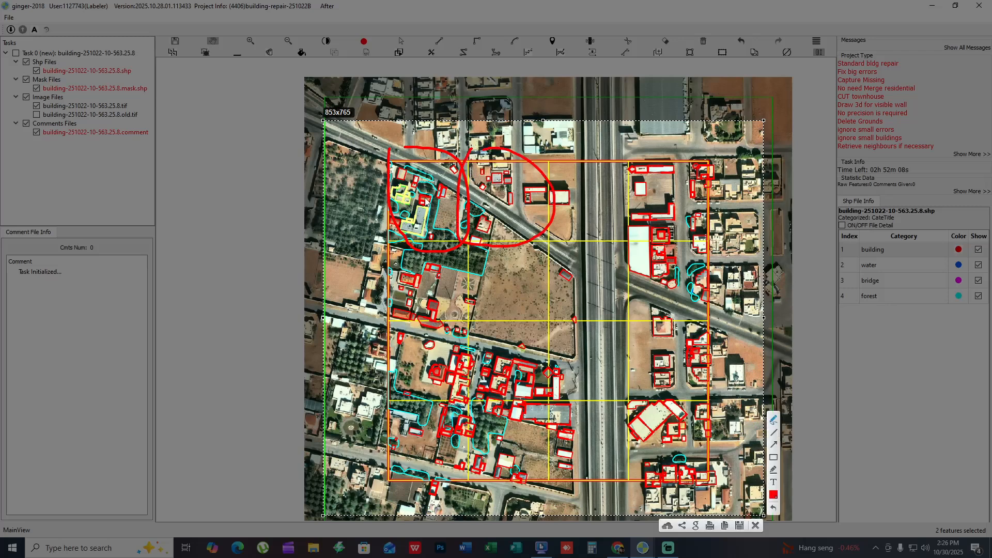
{"action": "left_click_drag", "start_coordinate": [598, 172], "coordinate": [592, 176]}
{"action": "mouse_move", "coordinate": [680, 183]}
{"action": "left_mouse_down"}
{"action": "mouse_move", "coordinate": [639, 222]}
{"action": "mouse_move", "coordinate": [681, 194]}
{"action": "left_mouse_up"}
{"action": "mouse_move", "coordinate": [658, 263]}
{"action": "left_mouse_down"}
{"action": "mouse_move", "coordinate": [646, 297]}
{"action": "mouse_move", "coordinate": [664, 262]}
{"action": "left_mouse_up"}
{"action": "mouse_move", "coordinate": [573, 261]}
{"action": "left_mouse_down"}
{"action": "mouse_move", "coordinate": [568, 302]}
{"action": "mouse_move", "coordinate": [579, 300]}
{"action": "left_mouse_up"}
{"action": "key", "text": "ctrl+z"}
{"action": "key", "text": "ctrl+z"}
{"action": "key", "text": "ctrl+z"}
{"action": "key", "text": "ctrl+z"}
{"action": "key", "text": "ctrl+z"}
{"action": "key", "text": "ctrl+z"}
{"action": "key", "text": "ctrl+z"}
{"action": "key", "text": "ctrl+z"}
- Circle sample spots across the lower, eastern and western parts of the task area freehand in red
{"action": "left_click_drag", "start_coordinate": [585, 325], "coordinate": [620, 361]}
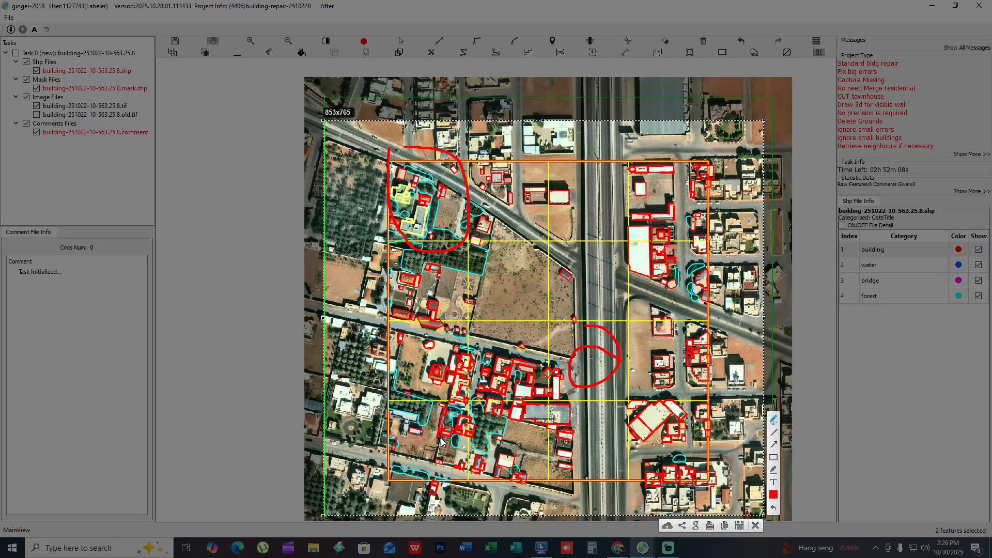
{"action": "left_click_drag", "start_coordinate": [473, 429], "coordinate": [449, 437]}
{"action": "left_click_drag", "start_coordinate": [539, 401], "coordinate": [532, 413]}
{"action": "left_click_drag", "start_coordinate": [515, 374], "coordinate": [533, 381]}
{"action": "left_click_drag", "start_coordinate": [660, 173], "coordinate": [664, 178]}
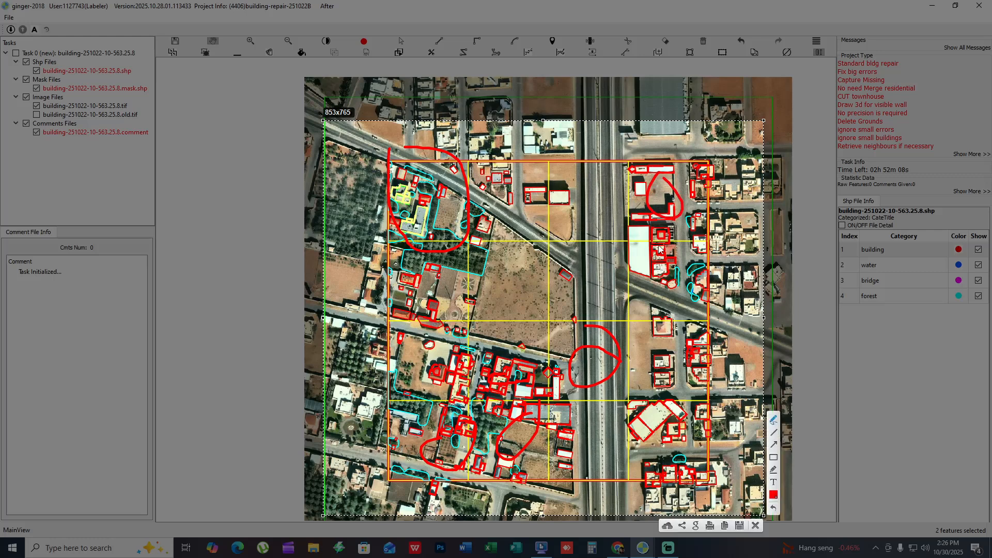
{"action": "left_click_drag", "start_coordinate": [658, 246], "coordinate": [677, 254]}
{"action": "mouse_move", "coordinate": [672, 343]}
{"action": "left_mouse_down"}
{"action": "mouse_move", "coordinate": [701, 375]}
{"action": "mouse_move", "coordinate": [696, 338]}
{"action": "left_mouse_up"}
{"action": "left_click_drag", "start_coordinate": [671, 417], "coordinate": [685, 404]}
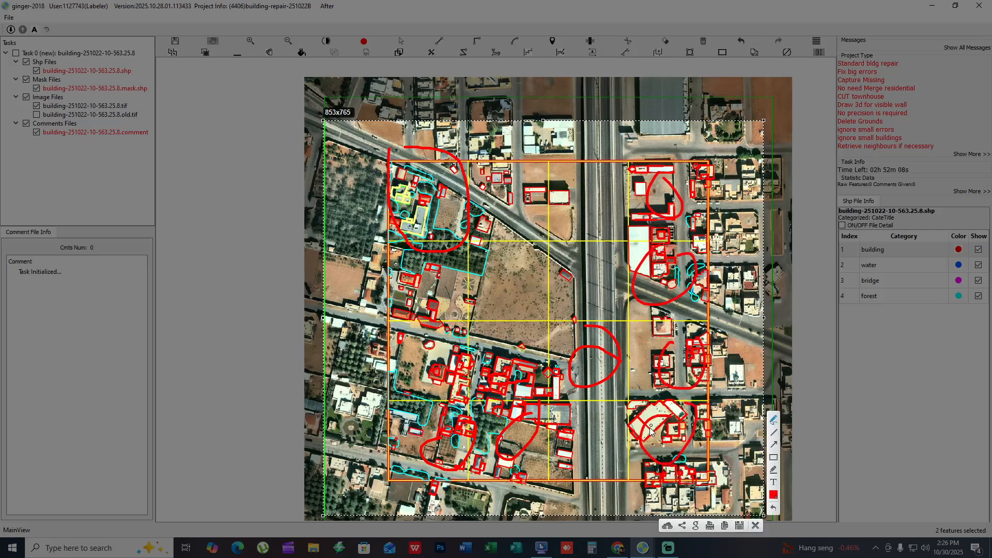
{"action": "mouse_move", "coordinate": [581, 410]}
{"action": "left_mouse_down"}
{"action": "mouse_move", "coordinate": [538, 454]}
{"action": "mouse_move", "coordinate": [599, 430]}
{"action": "left_mouse_up"}
{"action": "left_click_drag", "start_coordinate": [438, 266], "coordinate": [420, 287]}
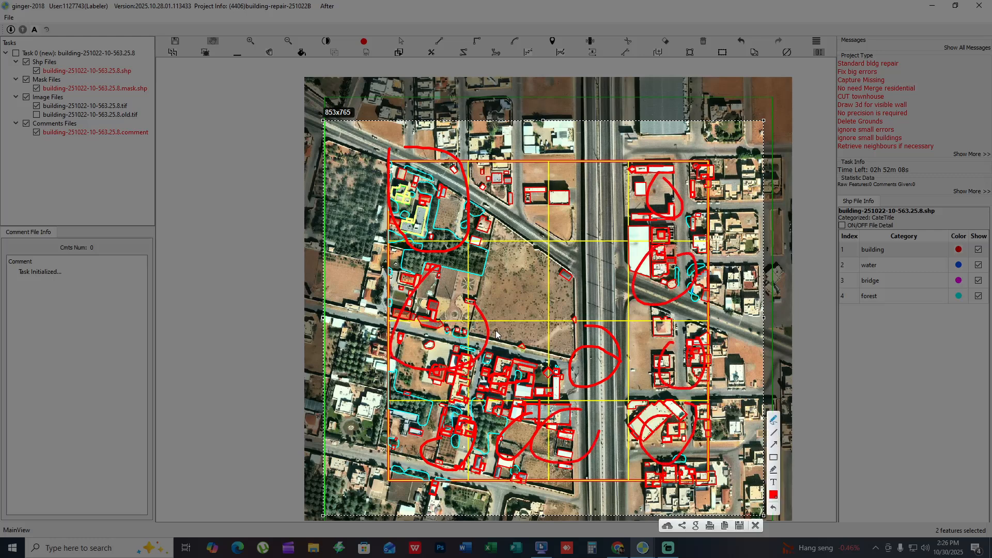
- Undo the freehand marks on the screenshot until the map is clear
{"action": "key", "text": "ctrl+z"}
{"action": "key", "text": "ctrl+z"}
{"action": "key", "text": "ctrl+z"}
{"action": "key", "text": "ctrl+z"}
{"action": "key", "text": "ctrl+z"}
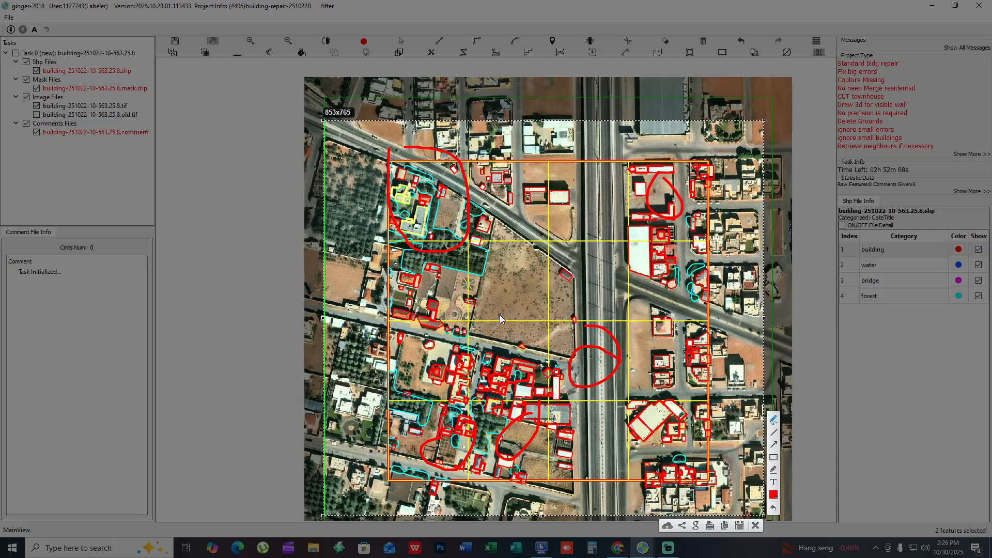
{"action": "key", "text": "ctrl+z"}
{"action": "key", "text": "ctrl+z"}
{"action": "key", "text": "ctrl+z"}
{"action": "key", "text": "ctrl+z"}
{"action": "key", "text": "ctrl+z"}
{"action": "key", "text": "ctrl+z"}
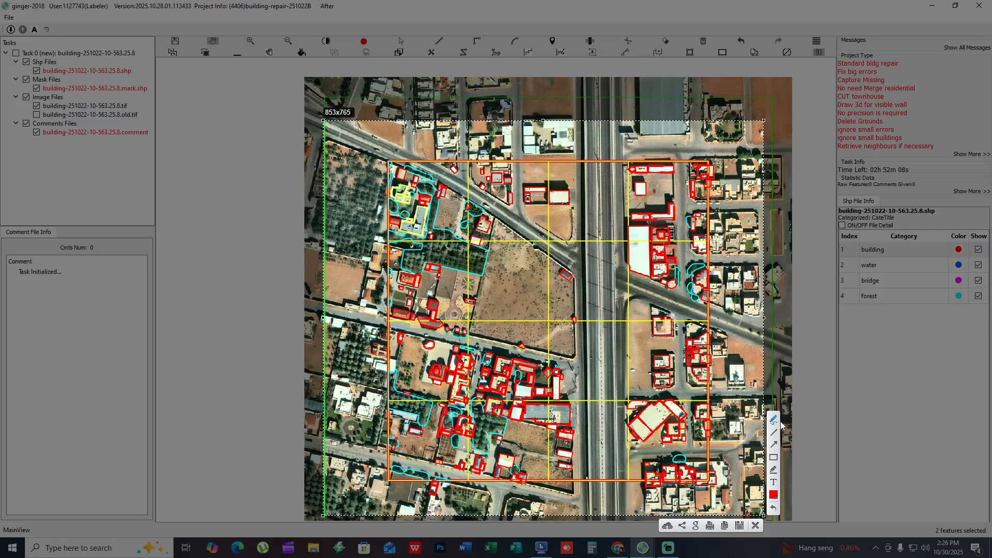
{"action": "mouse_move", "coordinate": [428, 200]}
{"action": "left_mouse_down"}
{"action": "mouse_move", "coordinate": [609, 195]}
{"action": "mouse_move", "coordinate": [488, 290]}
{"action": "mouse_move", "coordinate": [612, 373]}
{"action": "mouse_move", "coordinate": [413, 448]}
{"action": "left_mouse_up"}
{"action": "key", "text": "ctrl+z"}
- Trace the orange task boundary with a thick red line and add red arrows pointing at its top and left edges
{"action": "left_click_drag", "start_coordinate": [389, 164], "coordinate": [725, 164]}
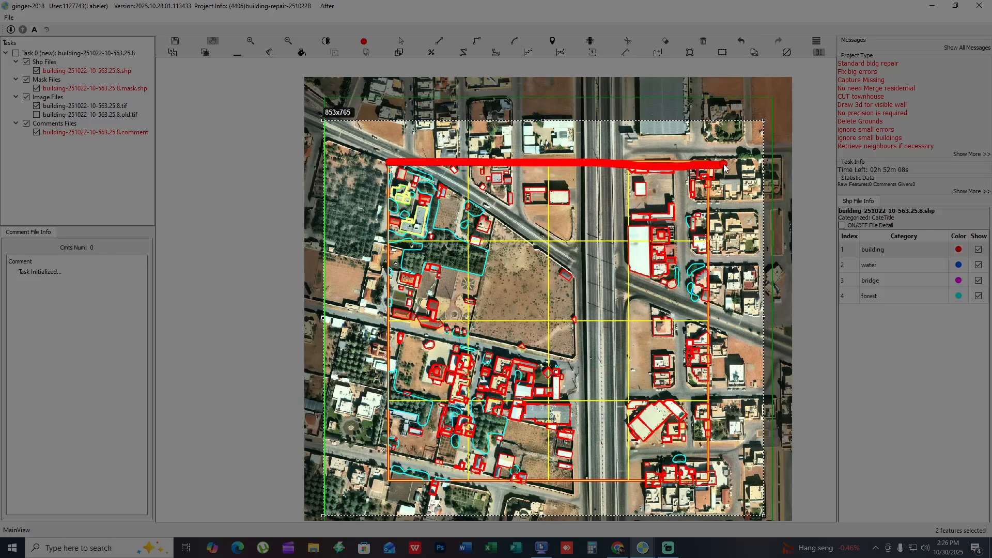
{"action": "mouse_move", "coordinate": [393, 151]}
{"action": "left_mouse_down"}
{"action": "mouse_move", "coordinate": [380, 518]}
{"action": "mouse_move", "coordinate": [689, 477]}
{"action": "mouse_move", "coordinate": [728, 178]}
{"action": "mouse_move", "coordinate": [716, 147]}
{"action": "left_mouse_up"}
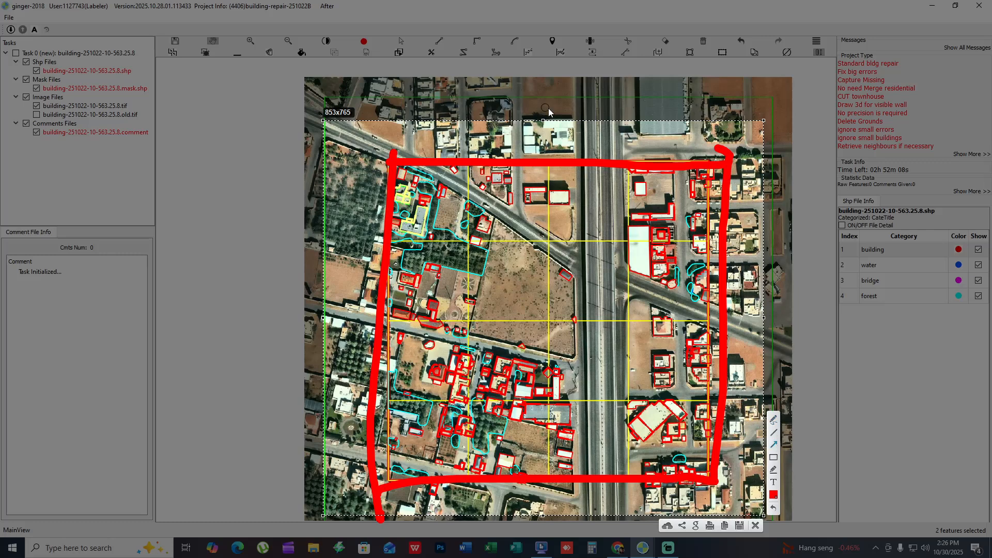
{"action": "left_click_drag", "start_coordinate": [622, 69], "coordinate": [594, 158]}
{"action": "left_click_drag", "start_coordinate": [266, 164], "coordinate": [385, 274]}
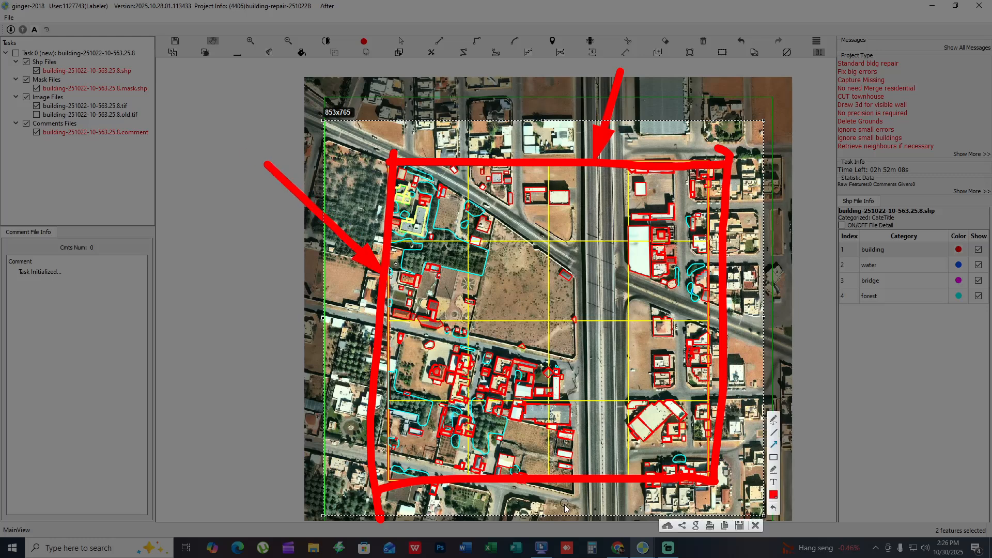
{"action": "left_click_drag", "start_coordinate": [304, 353], "coordinate": [383, 408]}
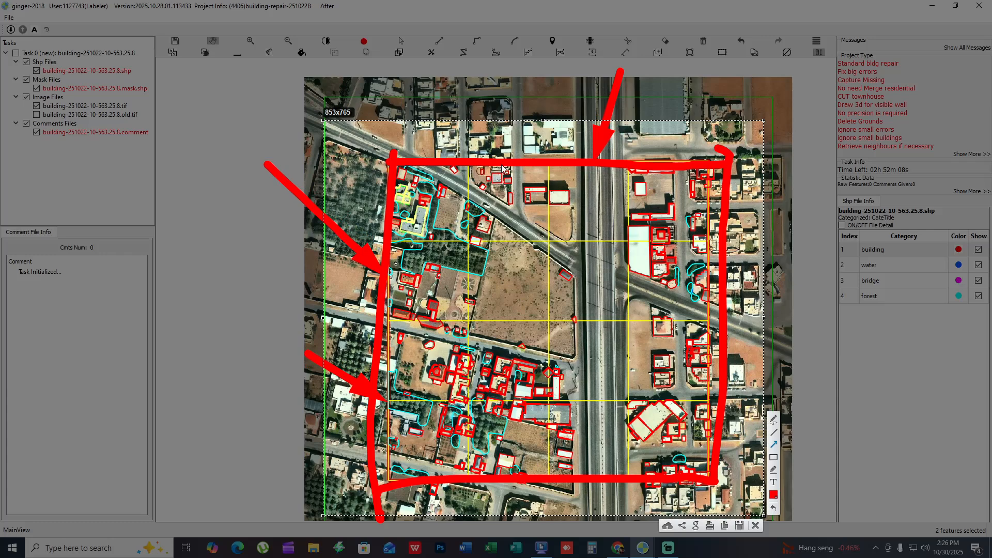
- Label the boundary's top side T and left side L, and cross out the neighbouring area beyond its upper-left edge
{"action": "mouse_move", "coordinate": [527, 131]}
{"action": "left_mouse_down"}
{"action": "mouse_move", "coordinate": [537, 155]}
{"action": "mouse_move", "coordinate": [529, 157]}
{"action": "left_mouse_up"}
{"action": "key", "text": "ctrl+z"}
{"action": "left_click_drag", "start_coordinate": [504, 137], "coordinate": [552, 131]}
{"action": "left_click_drag", "start_coordinate": [334, 266], "coordinate": [354, 322]}
{"action": "left_click_drag", "start_coordinate": [322, 154], "coordinate": [382, 200]}
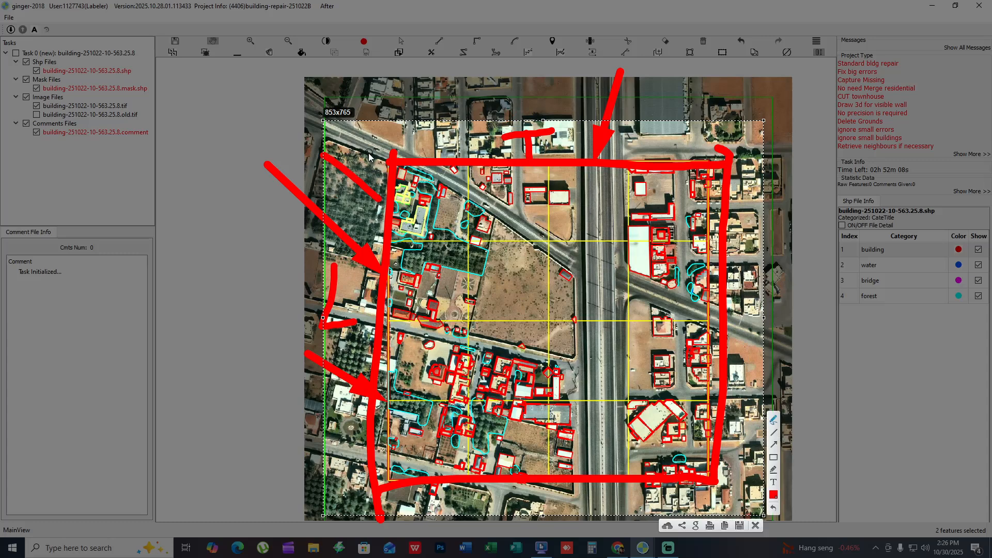
{"action": "left_click_drag", "start_coordinate": [370, 152], "coordinate": [326, 217]}
- Label the right side R and bottom side B, and draw lines from R into the task area and beside the highway
{"action": "mouse_move", "coordinate": [744, 223]}
{"action": "left_mouse_down"}
{"action": "mouse_move", "coordinate": [753, 287]}
{"action": "mouse_move", "coordinate": [778, 305]}
{"action": "left_mouse_up"}
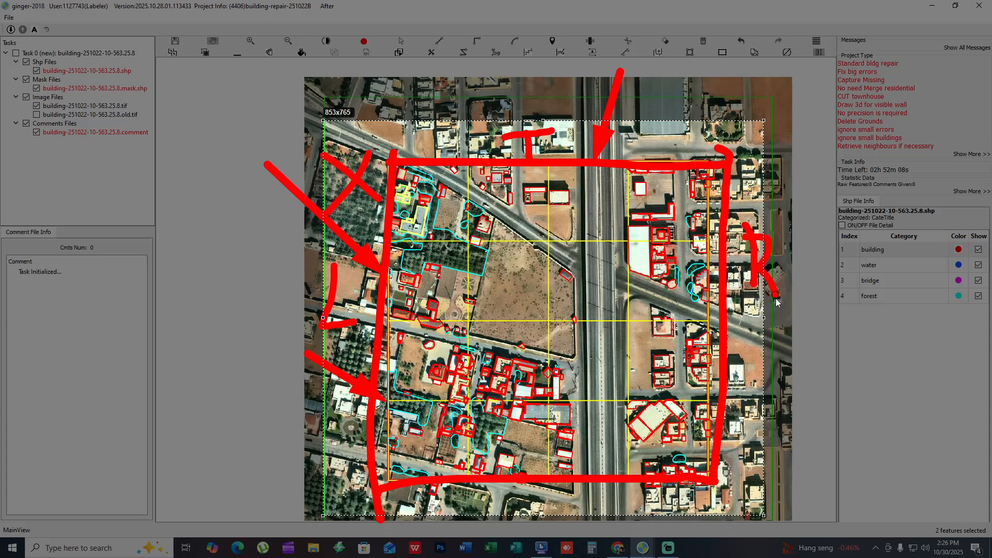
{"action": "left_click_drag", "start_coordinate": [605, 488], "coordinate": [605, 520]}
{"action": "mouse_move", "coordinate": [599, 489]}
{"action": "left_mouse_down"}
{"action": "mouse_move", "coordinate": [625, 493]}
{"action": "mouse_move", "coordinate": [599, 512]}
{"action": "left_mouse_up"}
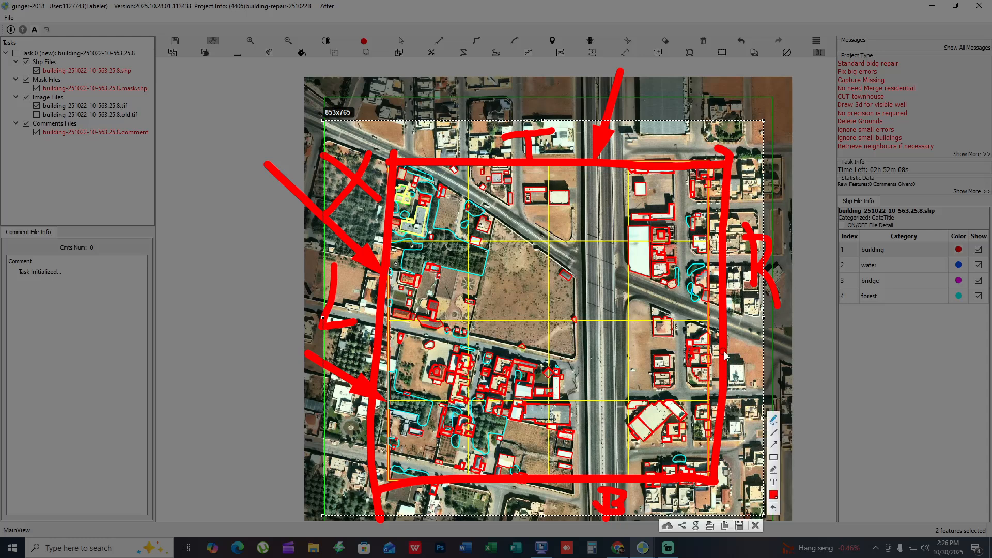
{"action": "mouse_move", "coordinate": [778, 312]}
{"action": "left_mouse_down"}
{"action": "mouse_move", "coordinate": [704, 342]}
{"action": "mouse_move", "coordinate": [701, 352]}
{"action": "left_mouse_up"}
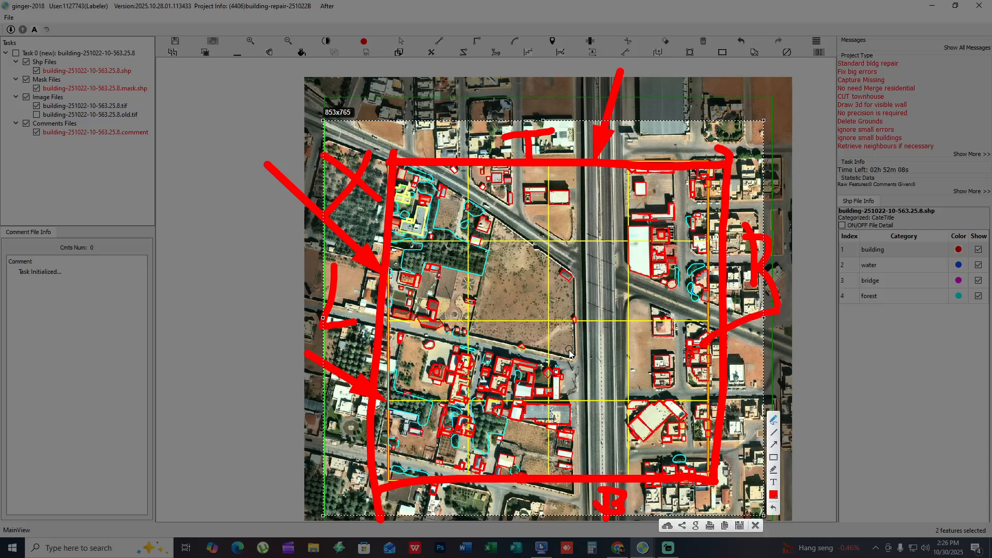
{"action": "left_click_drag", "start_coordinate": [570, 351], "coordinate": [567, 477]}
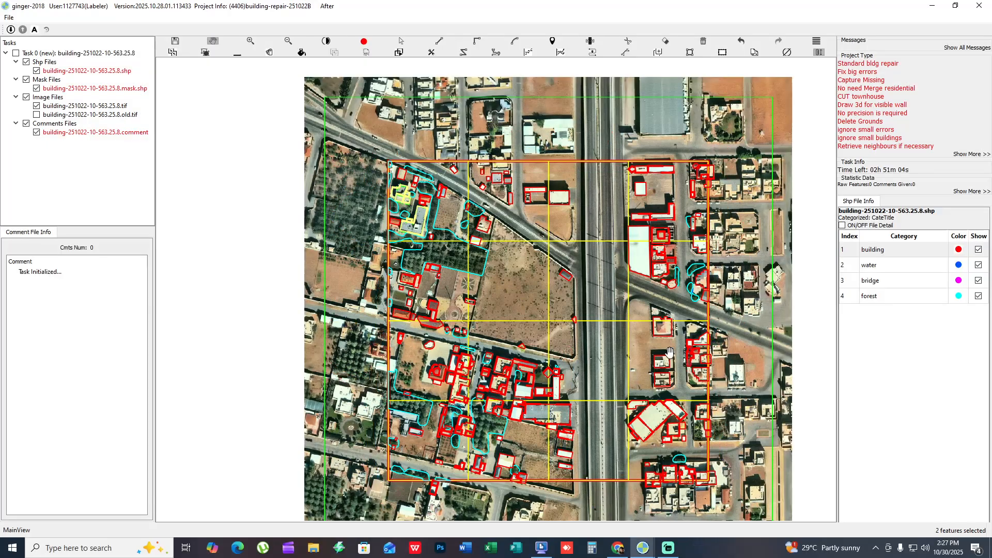
- Leave the screenshot markup and display the map features with their category fills
{"action": "key", "text": "f"}
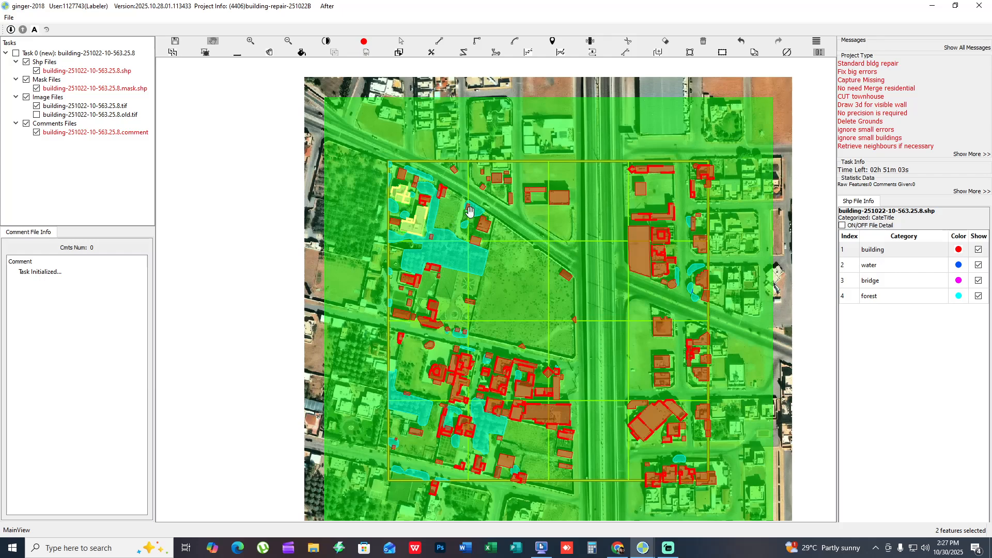
{"action": "scroll", "coordinate": [486, 208], "scroll_direction": "up", "scroll_amount": 1}
{"action": "scroll", "coordinate": [549, 348], "scroll_direction": "down", "scroll_amount": 2}
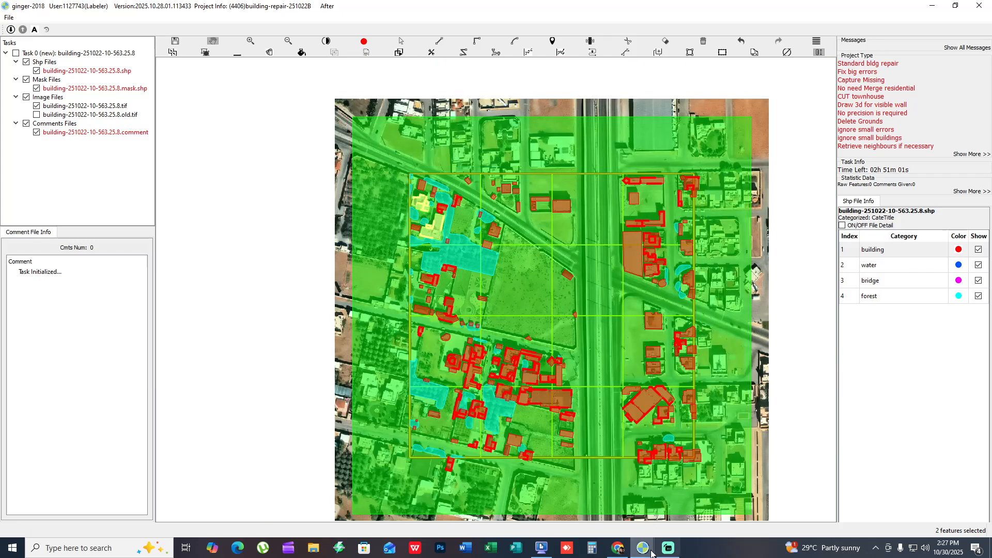
- Switch to the task window building-251022-10-562.19.36 and display its features with fills
{"action": "mouse_move", "coordinate": [642, 547]}
{"action": "left_click", "coordinate": [596, 500]}
{"action": "left_click_drag", "start_coordinate": [531, 354], "coordinate": [535, 381]}
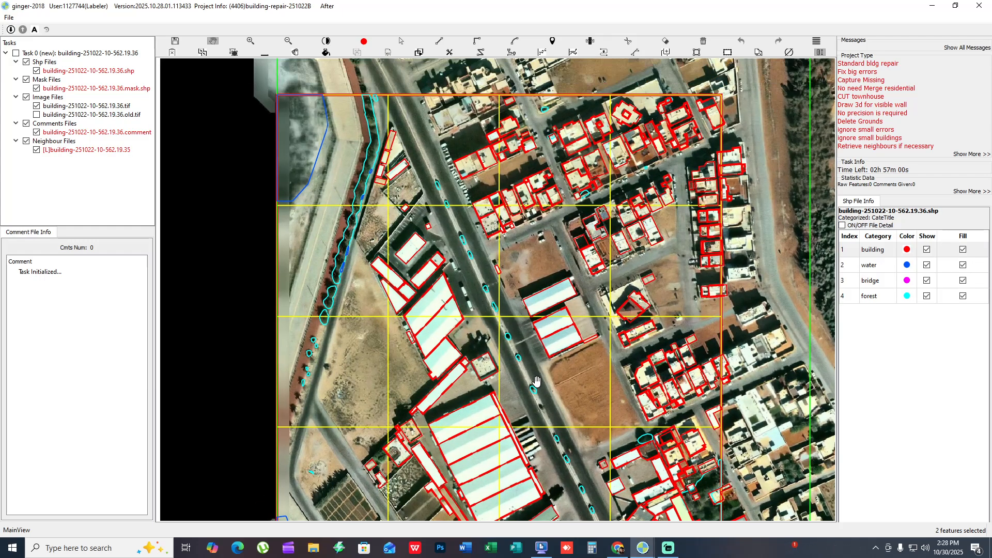
{"action": "key", "text": "f"}
{"action": "scroll", "coordinate": [537, 381], "scroll_direction": "down", "scroll_amount": 1}
- Return to the task building-251022-10-563.25.8 and hide its annotation layers to view only the imagery
{"action": "mouse_move", "coordinate": [643, 547]}
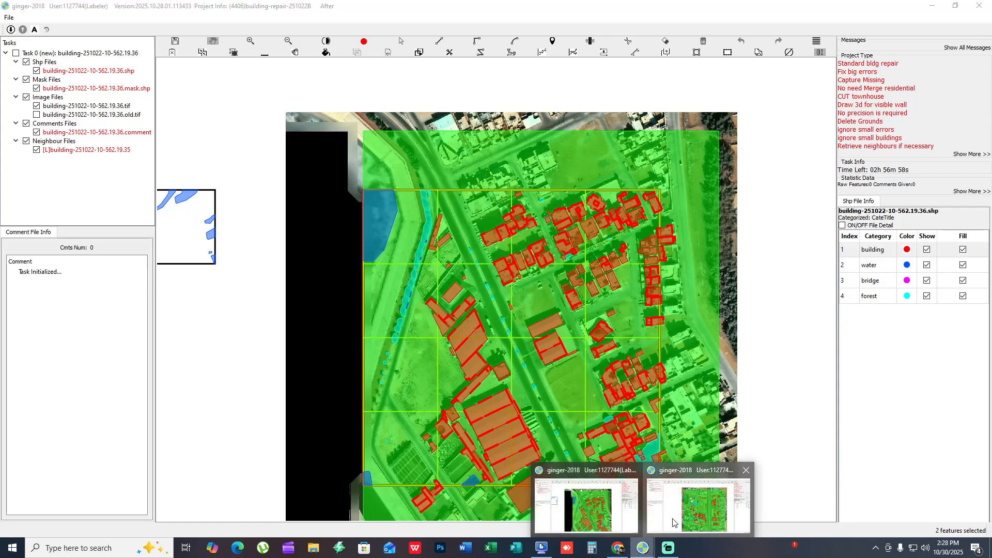
{"action": "left_click", "coordinate": [681, 500]}
{"action": "left_click_drag", "start_coordinate": [443, 211], "coordinate": [506, 276]}
{"action": "key", "text": "space"}
{"action": "scroll", "coordinate": [507, 276], "scroll_direction": "up", "scroll_amount": 1}
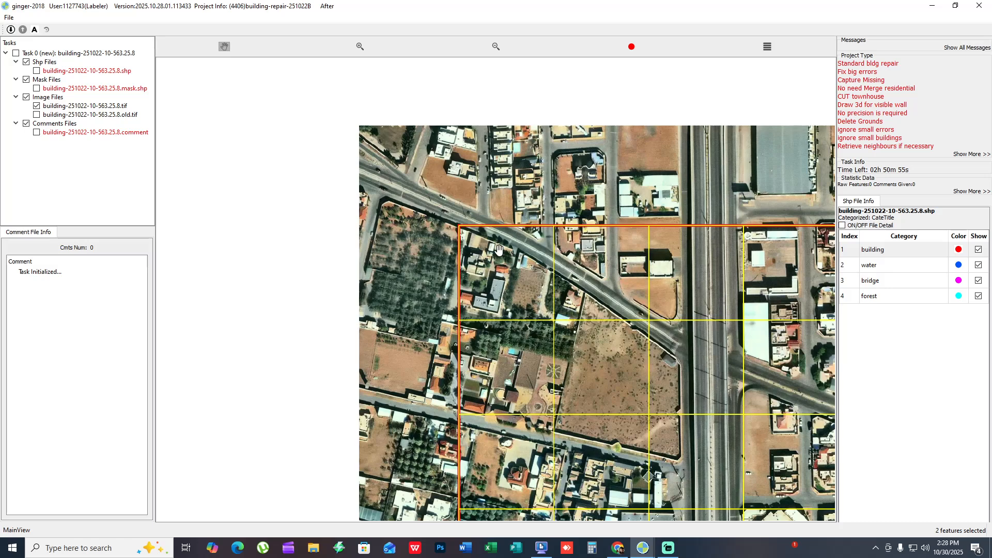
- Show the annotation layers again and look over the boundary and grid cells of the task area
{"action": "key", "text": "space"}
{"action": "scroll", "coordinate": [522, 280], "scroll_direction": "down", "scroll_amount": 1}
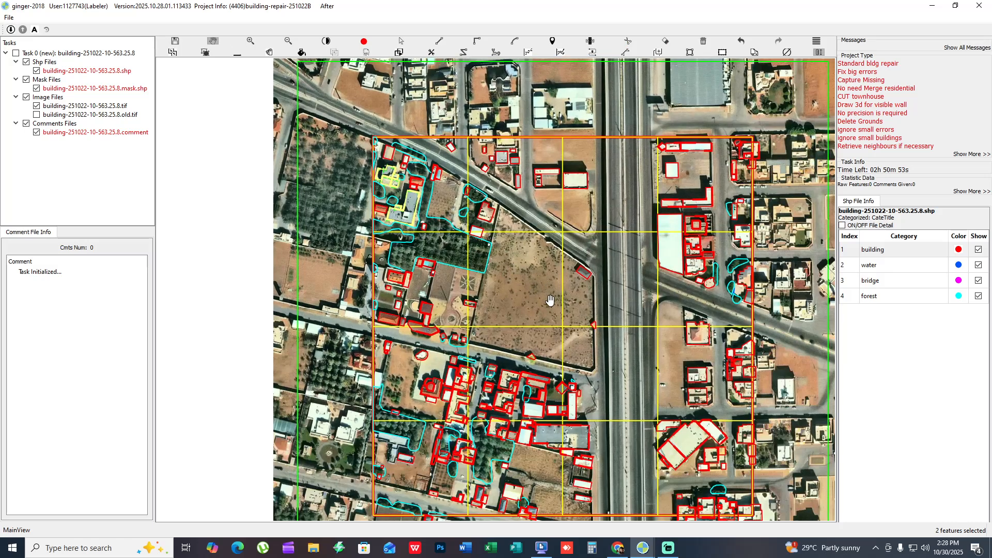
{"action": "scroll", "coordinate": [536, 284], "scroll_direction": "up", "scroll_amount": 1}
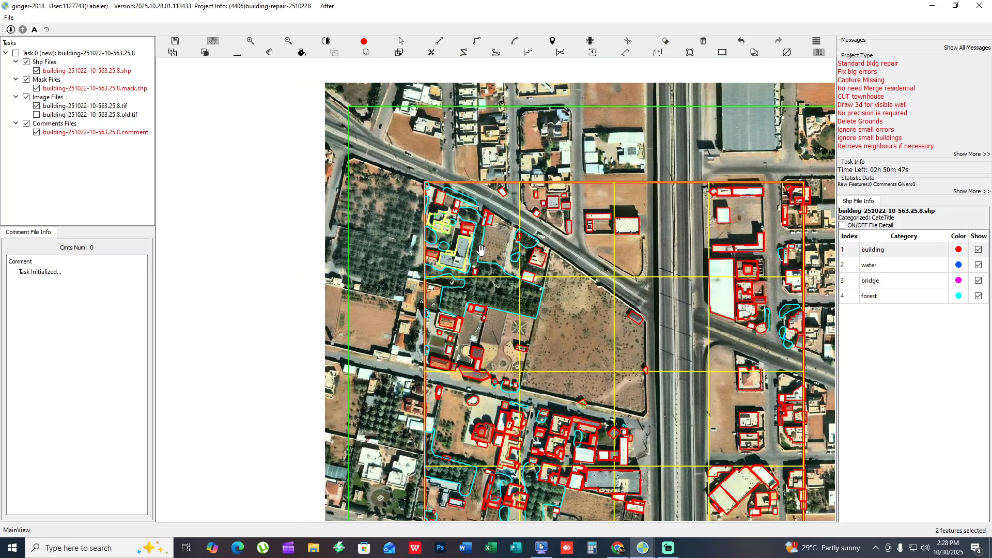
{"action": "left_click_drag", "start_coordinate": [480, 250], "coordinate": [511, 300]}
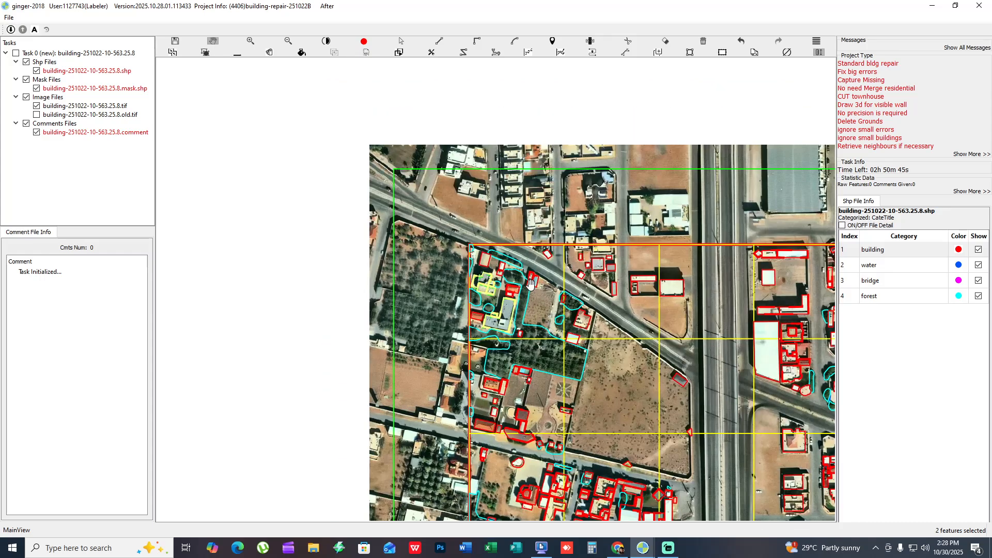
{"action": "scroll", "coordinate": [540, 294], "scroll_direction": "up", "scroll_amount": 1}
{"action": "scroll", "coordinate": [613, 357], "scroll_direction": "down", "scroll_amount": 1}
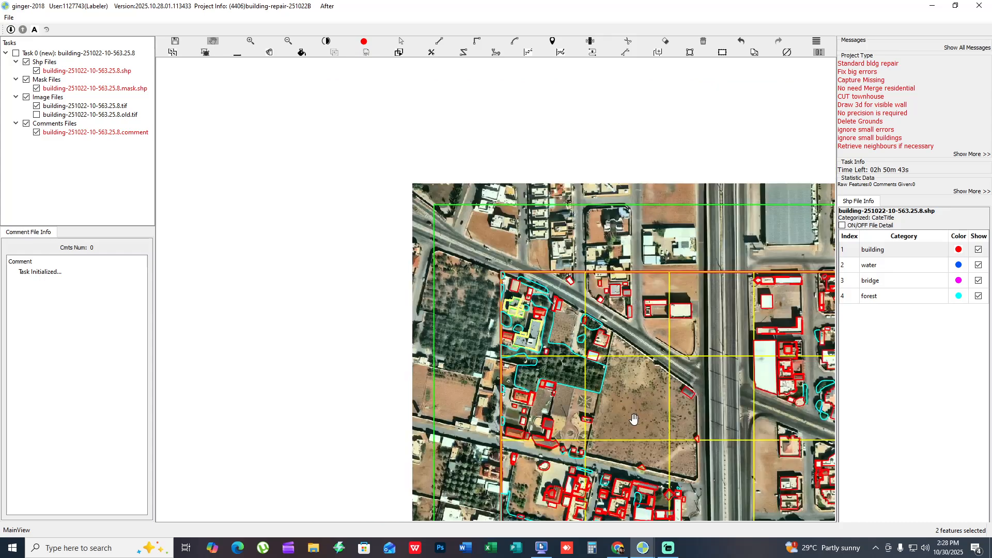
{"action": "left_click_drag", "start_coordinate": [633, 421], "coordinate": [483, 245]}
{"action": "left_click_drag", "start_coordinate": [445, 138], "coordinate": [573, 407]}
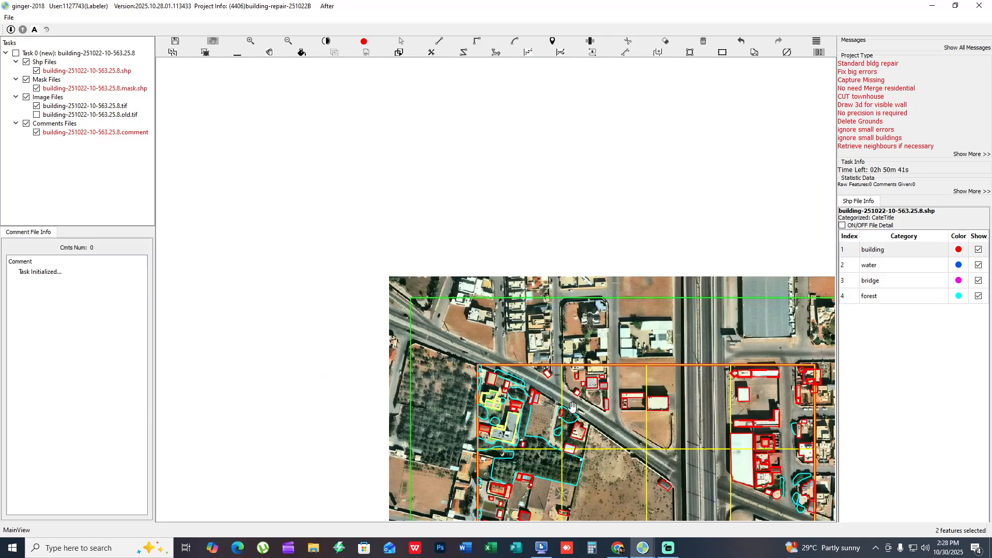
- Compare the annotations with the bare imagery and inspect the upper-left grid cell with feature fills on
{"action": "key", "text": "space"}
{"action": "scroll", "coordinate": [565, 407], "scroll_direction": "up", "scroll_amount": 4}
{"action": "key", "text": "space"}
{"action": "scroll", "coordinate": [507, 413], "scroll_direction": "up", "scroll_amount": 1}
{"action": "left_click_drag", "start_coordinate": [508, 408], "coordinate": [581, 356]}
{"action": "key", "text": "f"}
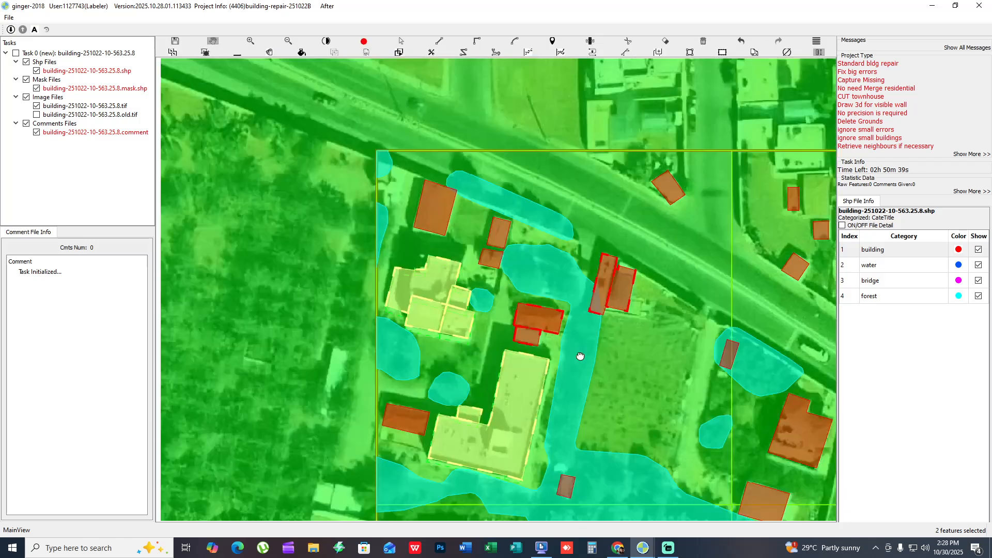
- Turn off the feature fills and examine the building outlines in the upper-left grid cell
{"action": "key", "text": "f"}
{"action": "scroll", "coordinate": [436, 290], "scroll_direction": "up", "scroll_amount": 1}
{"action": "key", "text": "Escape"}
{"action": "left_click", "coordinate": [428, 276]}
{"action": "left_click_drag", "start_coordinate": [498, 253], "coordinate": [478, 254]}
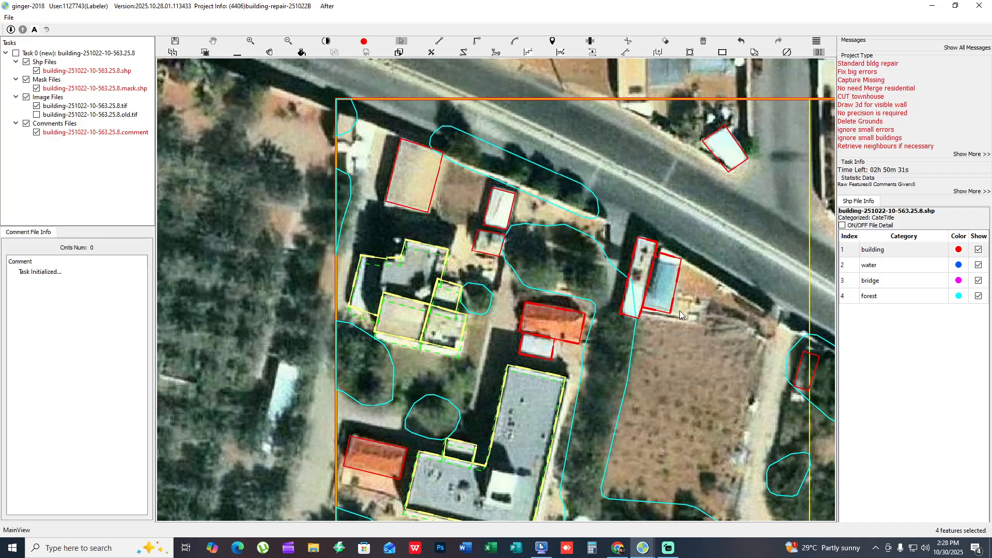
- Try deleting the two adjoining narrow building outlines just above the ploughed plot, and undo the deletion
{"action": "left_click_drag", "start_coordinate": [680, 311], "coordinate": [672, 312]}
{"action": "key", "text": "space"}
{"action": "key", "text": "space"}
{"action": "key", "text": "Delete"}
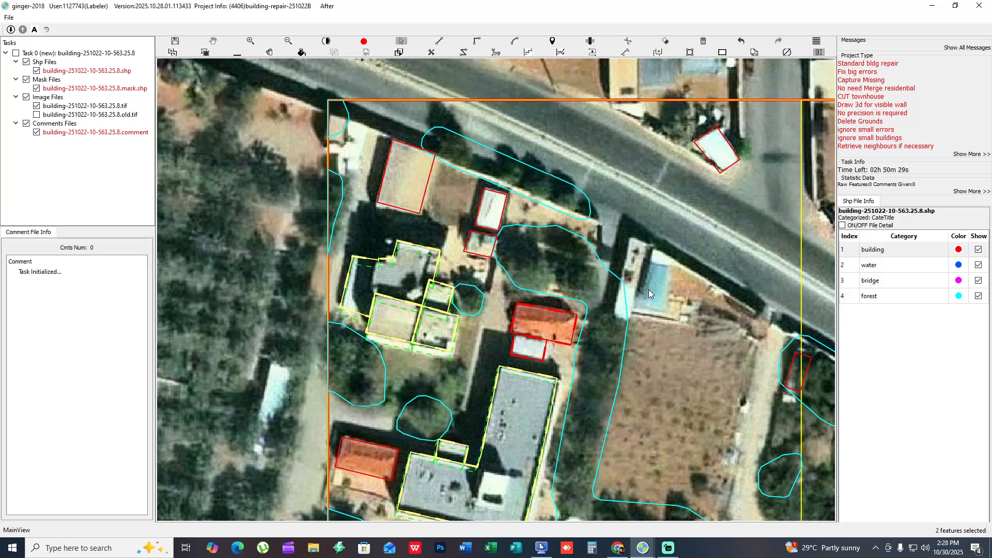
{"action": "key", "text": "ctrl+z"}
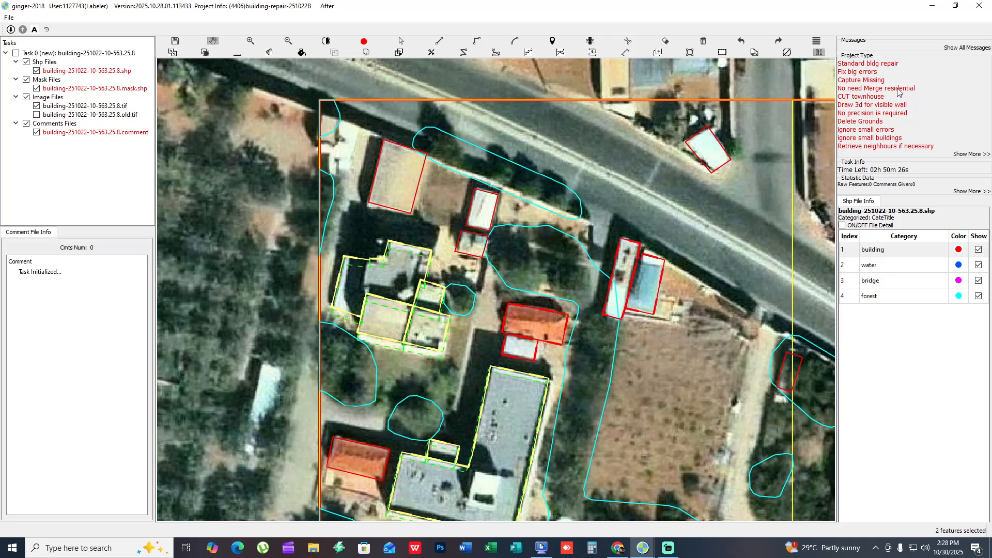
- Select the L-shaped grey building's outline and the adjacent orange-roofed building's outline to inspect their shapes and attached annexes
{"action": "left_click_drag", "start_coordinate": [666, 317], "coordinate": [704, 260]}
{"action": "key", "text": "s"}
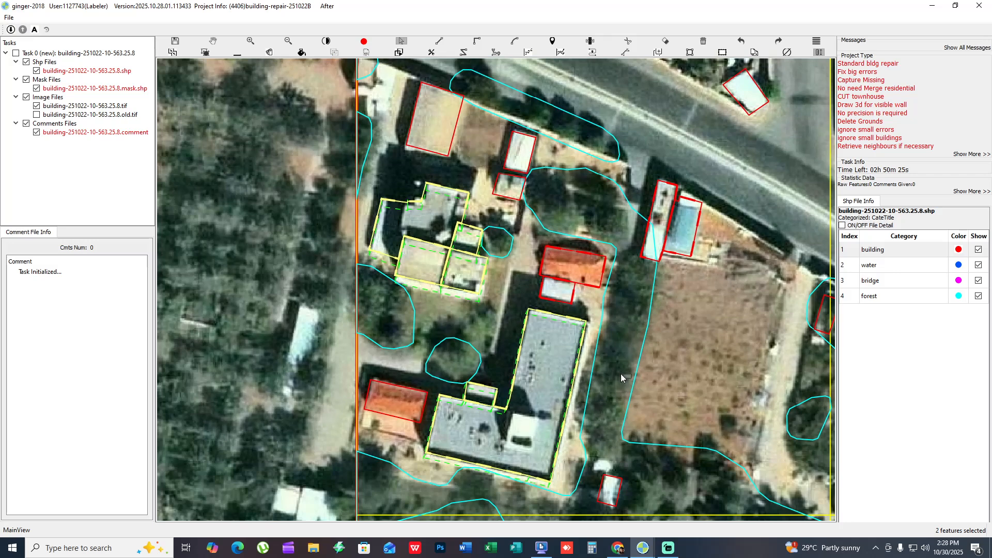
{"action": "left_click", "coordinate": [544, 402]}
{"action": "left_click", "coordinate": [480, 405]}
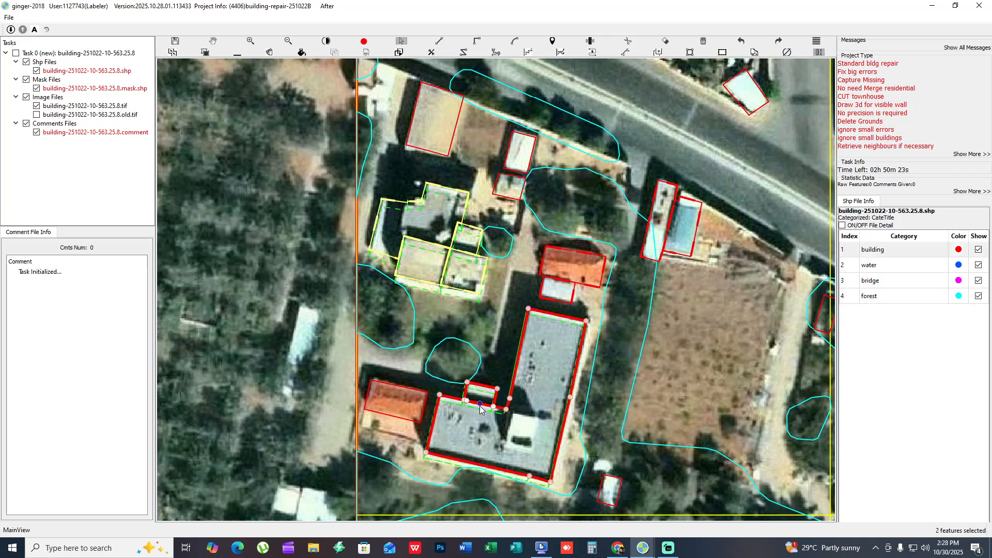
{"action": "left_click_drag", "start_coordinate": [575, 287], "coordinate": [570, 290]}
{"action": "left_click", "coordinate": [568, 279]}
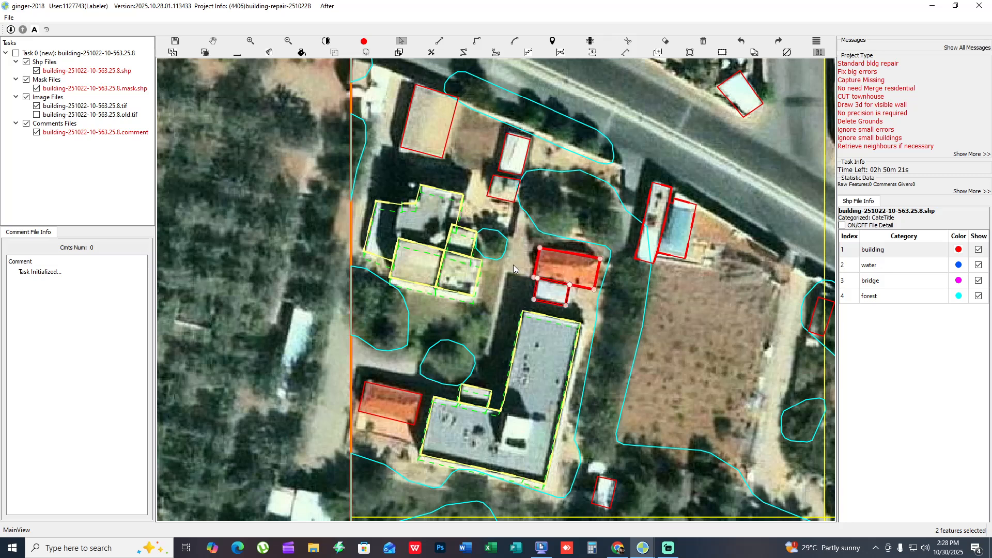
- Examine the orange-roofed building and the surrounding grid cells to compare their building outlines
{"action": "left_click_drag", "start_coordinate": [644, 341], "coordinate": [598, 341]}
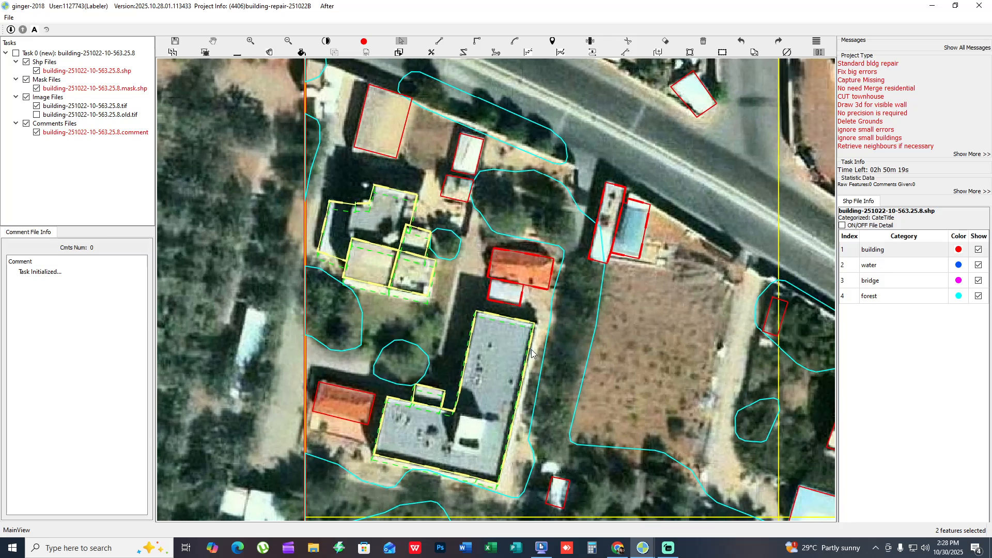
{"action": "left_click", "coordinate": [513, 327]}
{"action": "left_click", "coordinate": [532, 271]}
{"action": "left_click_drag", "start_coordinate": [533, 271], "coordinate": [478, 314]}
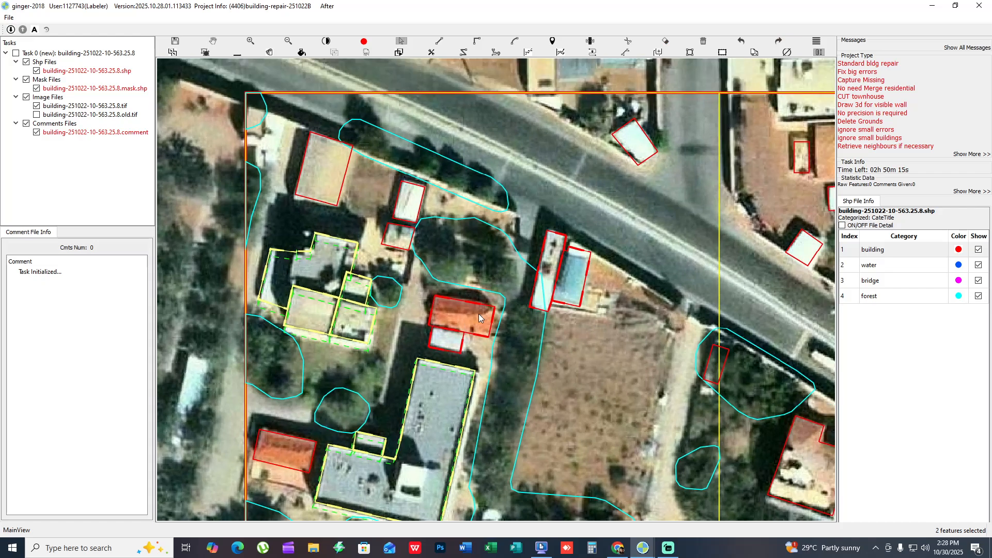
{"action": "scroll", "coordinate": [559, 321], "scroll_direction": "down", "scroll_amount": 2}
{"action": "left_click_drag", "start_coordinate": [636, 251], "coordinate": [511, 251]}
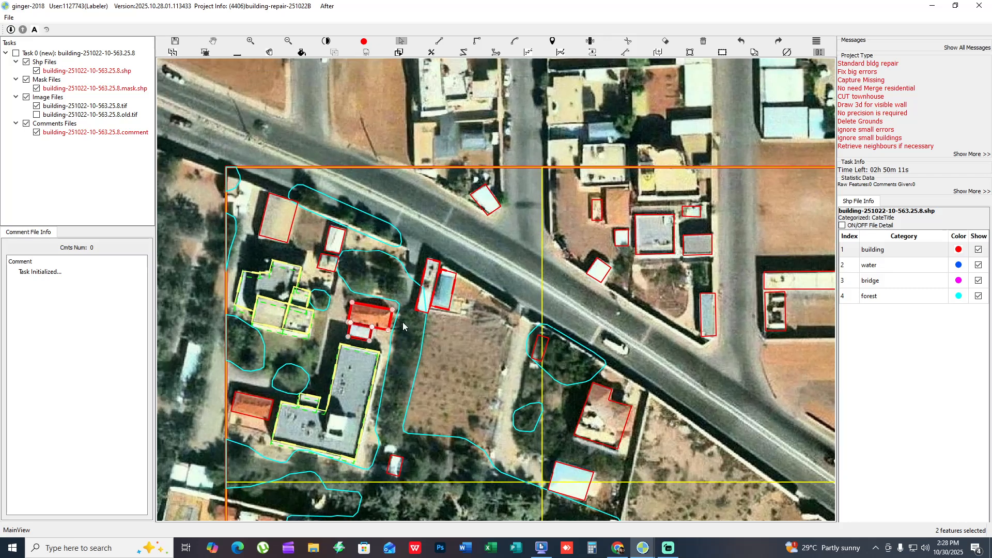
{"action": "left_click_drag", "start_coordinate": [372, 341], "coordinate": [390, 333]}
{"action": "left_click_drag", "start_coordinate": [822, 421], "coordinate": [435, 288]}
{"action": "scroll", "coordinate": [439, 291], "scroll_direction": "down", "scroll_amount": 2}
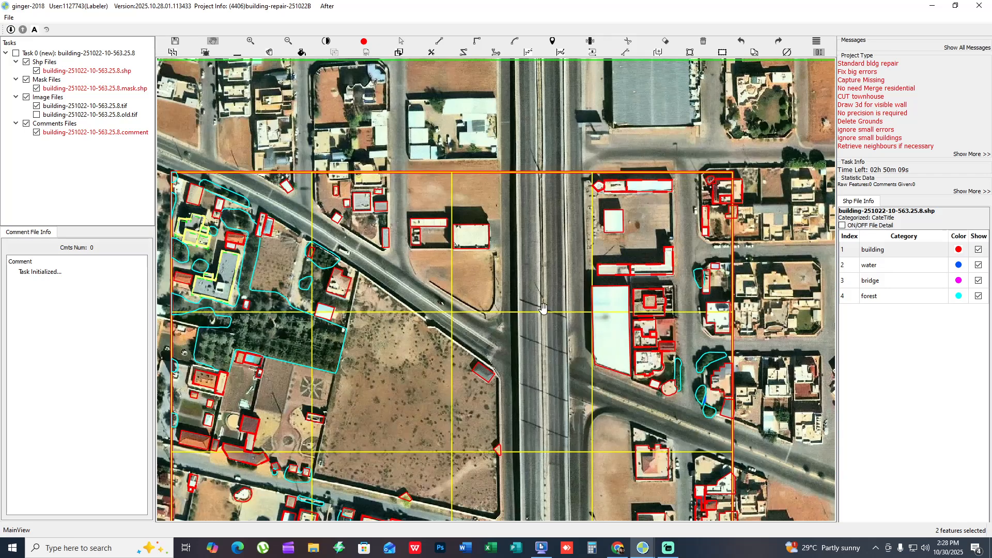
{"action": "left_click_drag", "start_coordinate": [251, 269], "coordinate": [579, 343]}
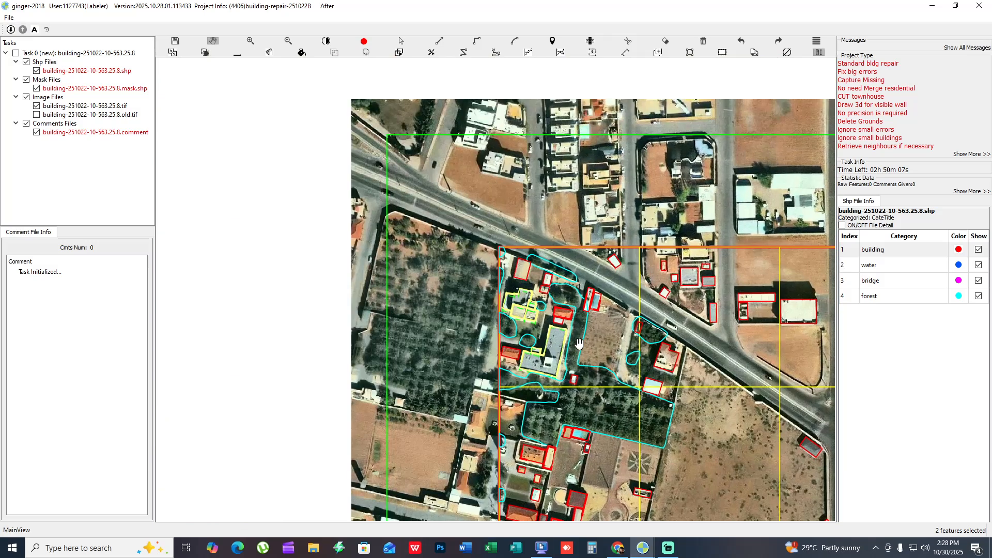
- Select the adjoining outlines of the multi-part grey building in the upper-left grid cell to inspect how its sections are divided
{"action": "scroll", "coordinate": [579, 316], "scroll_direction": "up", "scroll_amount": 1}
{"action": "scroll", "coordinate": [578, 316], "scroll_direction": "up", "scroll_amount": 3}
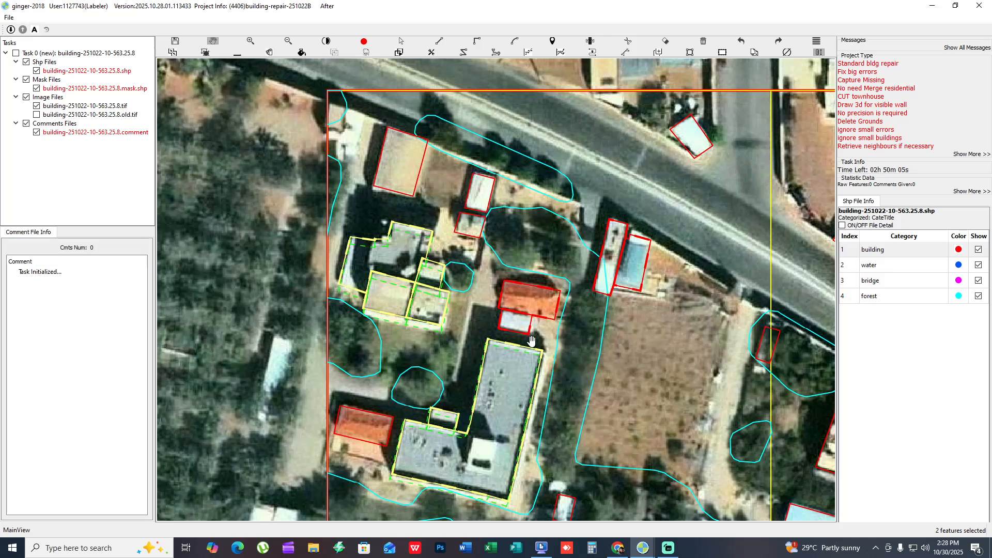
{"action": "key", "text": "s"}
{"action": "left_click_drag", "start_coordinate": [458, 310], "coordinate": [382, 293]}
{"action": "key", "text": "h"}
{"action": "left_click_drag", "start_coordinate": [503, 294], "coordinate": [473, 298]}
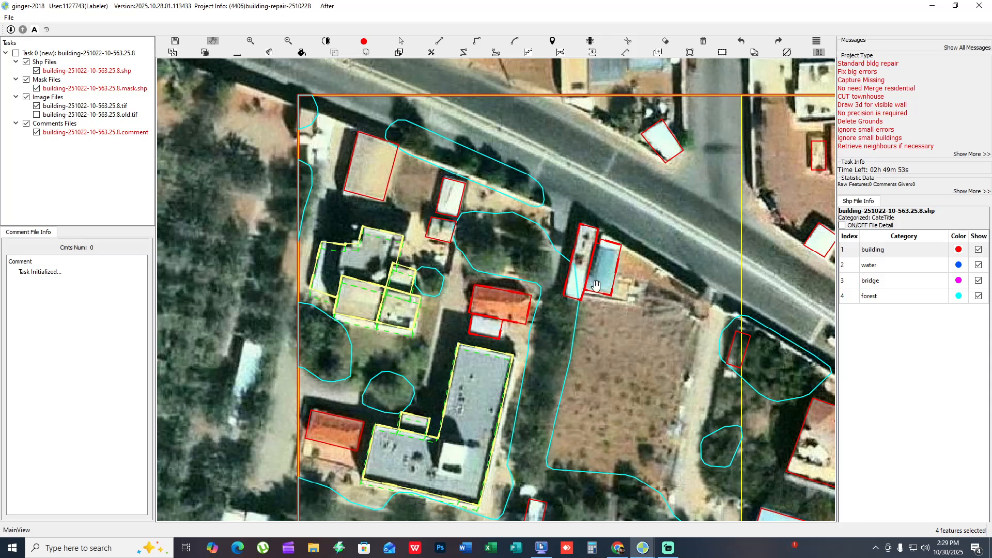
- Draw a trial rectangular building outline over the ploughed plot, compare it with the bare imagery, and delete it
{"action": "key", "text": "r"}
{"action": "left_click", "coordinate": [627, 332]}
{"action": "left_click", "coordinate": [600, 417]}
{"action": "left_click", "coordinate": [690, 423]}
{"action": "key", "text": "s"}
{"action": "key", "text": "f"}
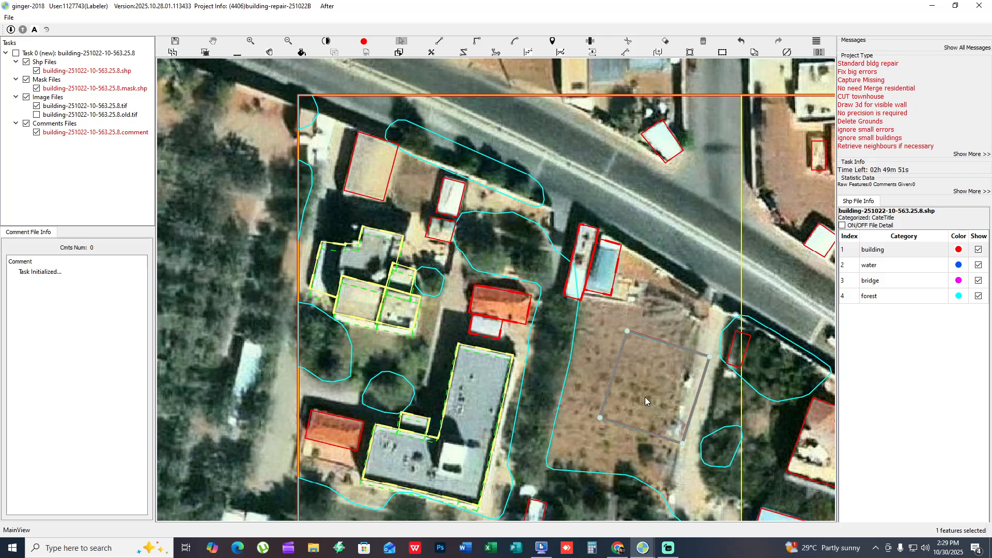
{"action": "key", "text": "space"}
{"action": "left_click", "coordinate": [645, 394]}
{"action": "key", "text": "space"}
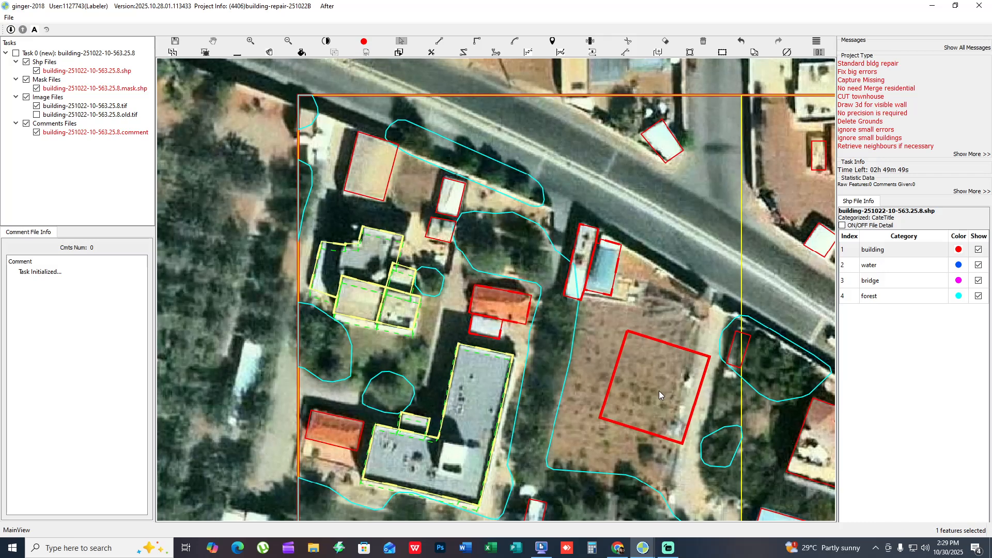
{"action": "key", "text": "Delete"}
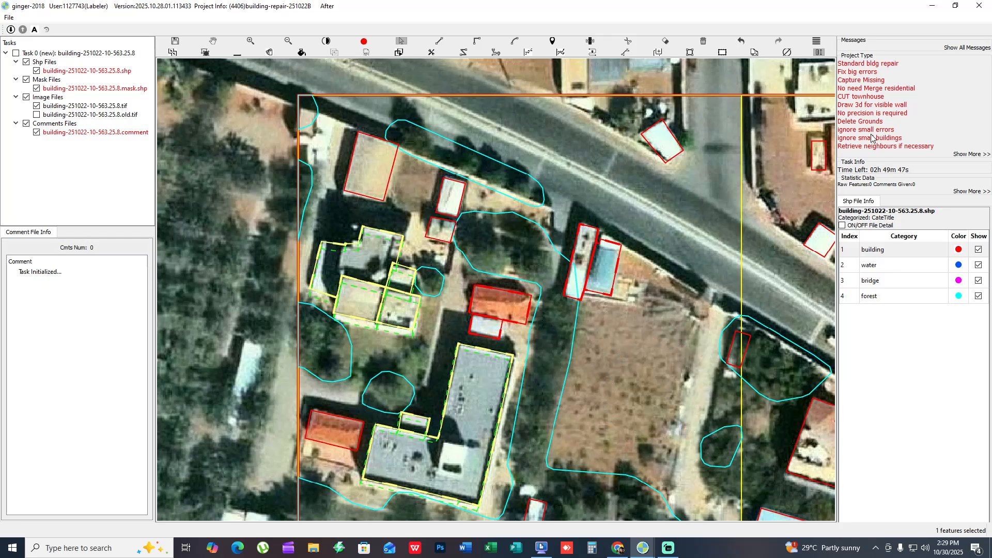
- Examine the area south of the L-shaped building and compare the outlines around the swimming pool below the tree belt with the bare imagery
{"action": "scroll", "coordinate": [620, 232], "scroll_direction": "up", "scroll_amount": 5}
{"action": "left_click_drag", "start_coordinate": [483, 235], "coordinate": [822, 259]}
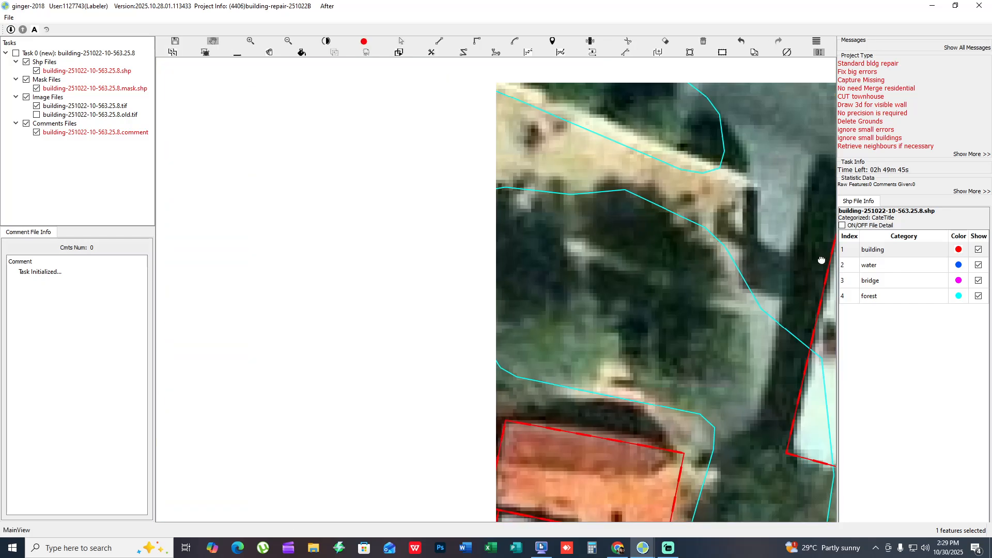
{"action": "scroll", "coordinate": [723, 276], "scroll_direction": "down", "scroll_amount": 2}
{"action": "left_click_drag", "start_coordinate": [576, 321], "coordinate": [666, 186]}
{"action": "left_click_drag", "start_coordinate": [614, 354], "coordinate": [649, 279]}
{"action": "left_click_drag", "start_coordinate": [689, 350], "coordinate": [630, 215]}
{"action": "scroll", "coordinate": [519, 350], "scroll_direction": "down", "scroll_amount": 1}
{"action": "left_click_drag", "start_coordinate": [519, 350], "coordinate": [354, 306]}
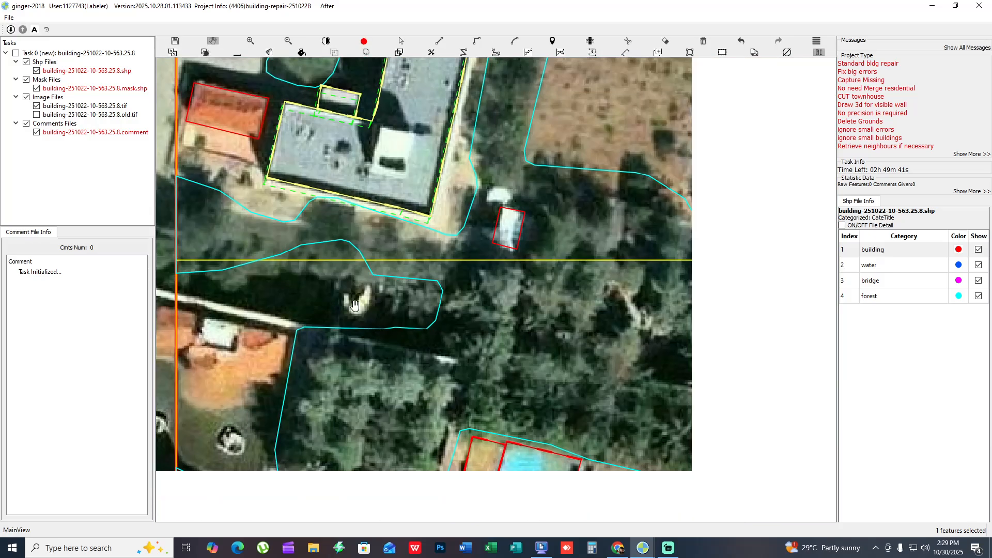
{"action": "left_click_drag", "start_coordinate": [519, 401], "coordinate": [436, 177]}
{"action": "key", "text": "space"}
{"action": "key", "text": "space"}
{"action": "key", "text": "space"}
{"action": "scroll", "coordinate": [421, 264], "scroll_direction": "up", "scroll_amount": 1}
{"action": "key", "text": "space"}
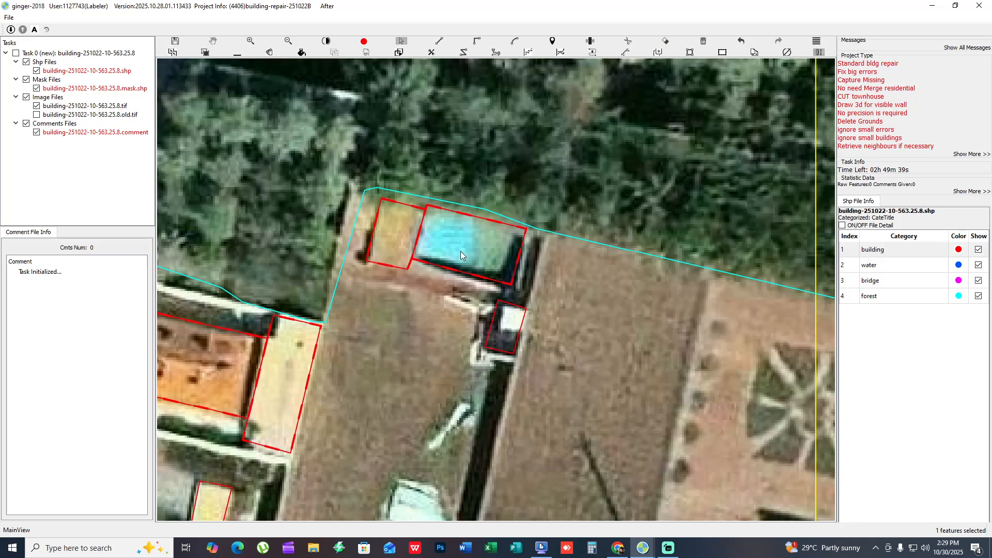
{"action": "key", "text": "r"}
{"action": "left_click", "coordinate": [485, 218]}
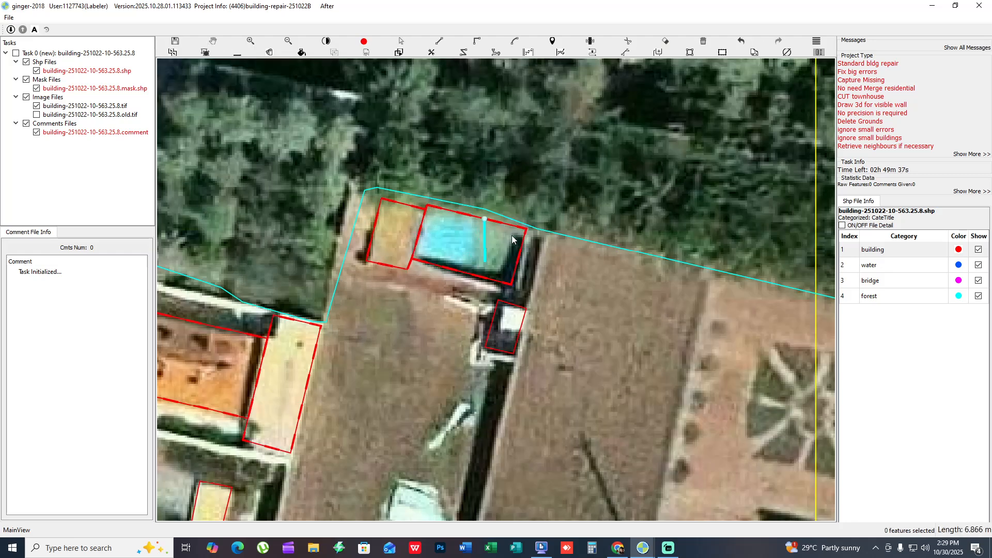
{"action": "key", "text": "Escape"}
- Select and delete the two adjoining building outlines covering the swimming pool and its deck below the tree belt
{"action": "left_click_drag", "start_coordinate": [511, 235], "coordinate": [415, 249]}
{"action": "scroll", "coordinate": [470, 254], "scroll_direction": "down", "scroll_amount": 1}
{"action": "key", "text": "space"}
{"action": "key", "text": "space"}
{"action": "key", "text": "Escape"}
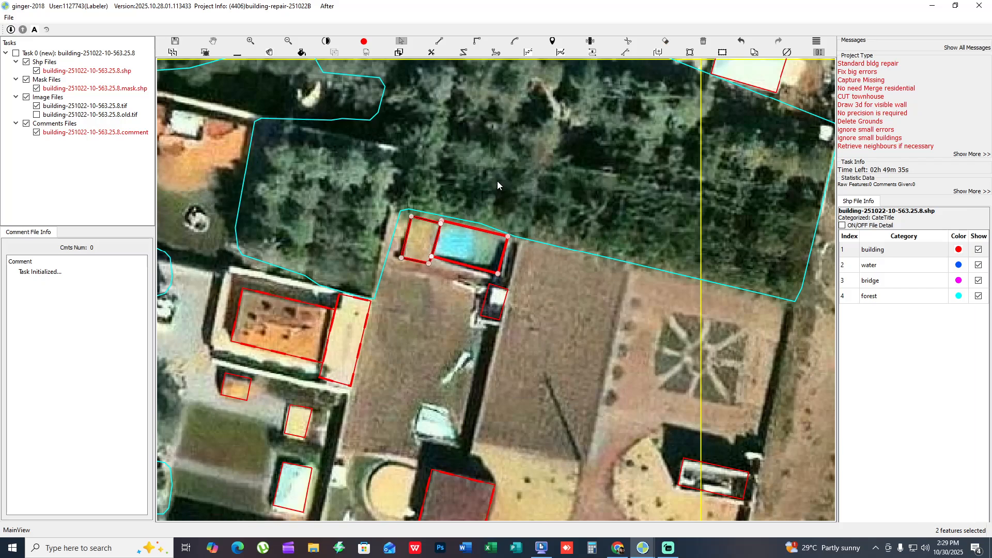
- Examine the small buildings in the upper grid cells beside the road junction, with the annotations shown and hidden
{"action": "scroll", "coordinate": [497, 181], "scroll_direction": "down", "scroll_amount": 1}
{"action": "left_click_drag", "start_coordinate": [487, 249], "coordinate": [449, 365]}
{"action": "left_click_drag", "start_coordinate": [490, 161], "coordinate": [459, 485]}
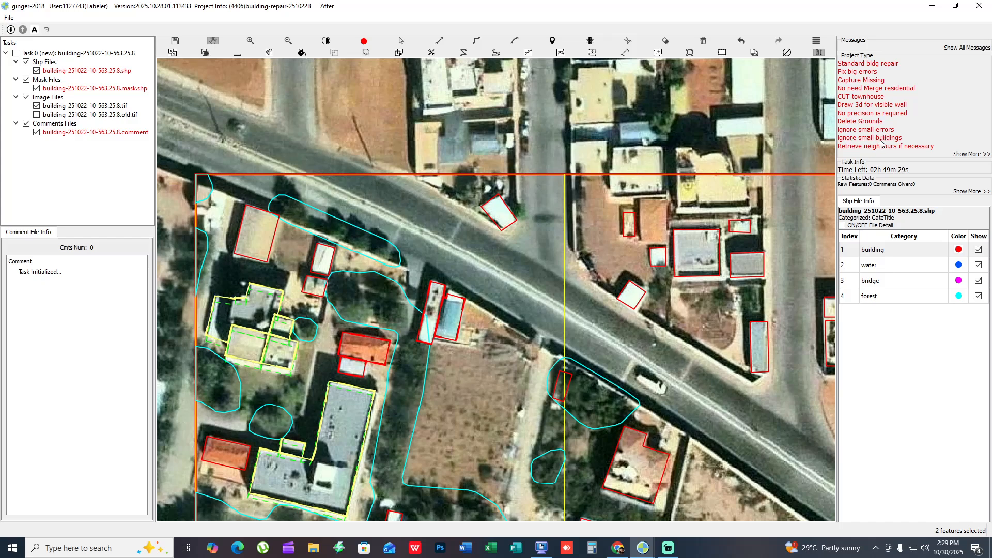
{"action": "left_click_drag", "start_coordinate": [472, 379], "coordinate": [608, 360]}
{"action": "left_click_drag", "start_coordinate": [588, 386], "coordinate": [557, 469]}
{"action": "key", "text": "space"}
{"action": "scroll", "coordinate": [658, 282], "scroll_direction": "up", "scroll_amount": 2}
{"action": "left_click_drag", "start_coordinate": [630, 270], "coordinate": [295, 190]}
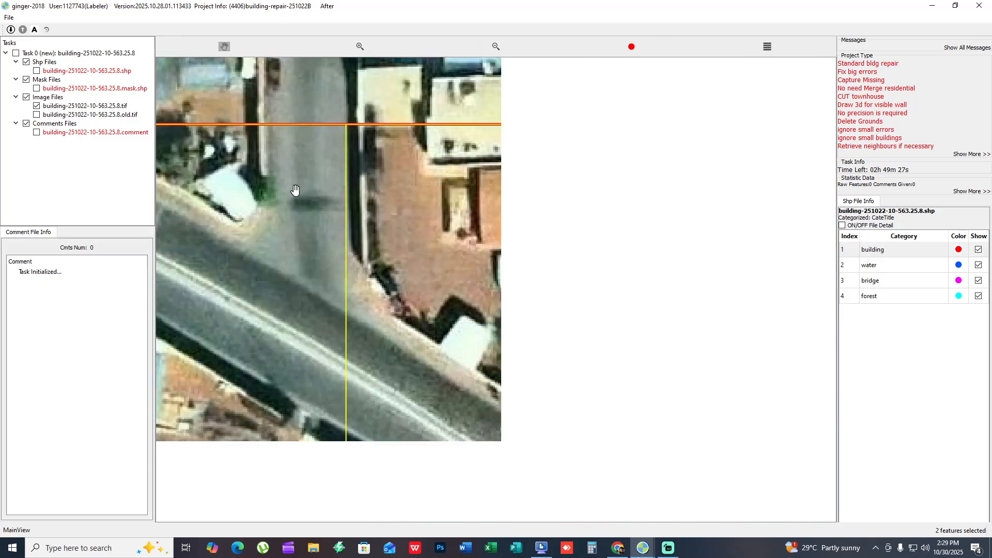
{"action": "key", "text": "space"}
{"action": "left_click_drag", "start_coordinate": [687, 356], "coordinate": [437, 198]}
{"action": "scroll", "coordinate": [439, 202], "scroll_direction": "down", "scroll_amount": 1}
{"action": "left_click_drag", "start_coordinate": [467, 320], "coordinate": [477, 82]}
{"action": "left_click_drag", "start_coordinate": [398, 292], "coordinate": [716, 103]}
- Compare the small building outlines around the walled gardens south of the tree belt with the bare imagery
{"action": "key", "text": "space"}
{"action": "key", "text": "space"}
{"action": "left_click_drag", "start_coordinate": [398, 320], "coordinate": [604, 215]}
{"action": "left_click_drag", "start_coordinate": [371, 258], "coordinate": [366, 195]}
{"action": "key", "text": "space"}
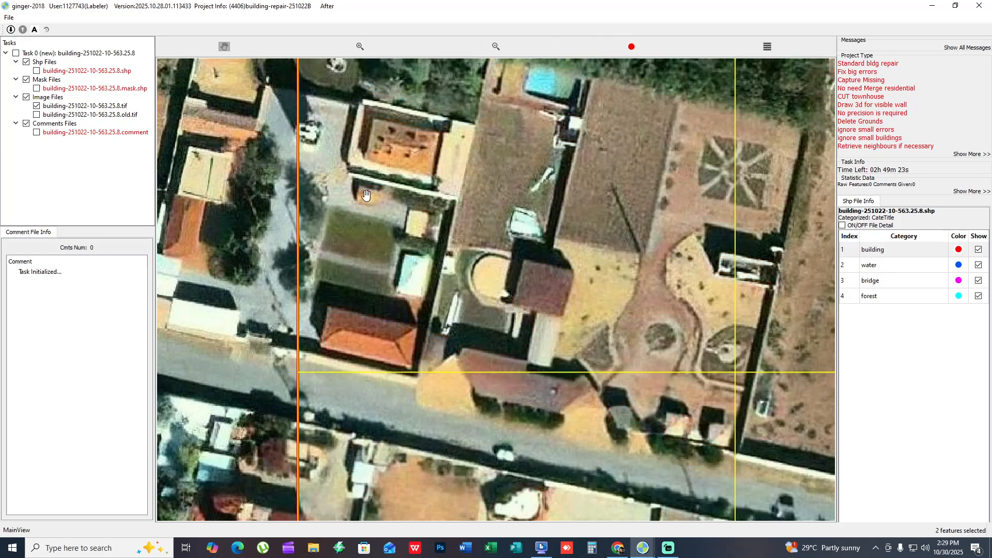
{"action": "key", "text": "space"}
{"action": "left_click_drag", "start_coordinate": [399, 227], "coordinate": [396, 295]}
{"action": "key", "text": "space"}
{"action": "scroll", "coordinate": [406, 371], "scroll_direction": "up", "scroll_amount": 2}
{"action": "key", "text": "space"}
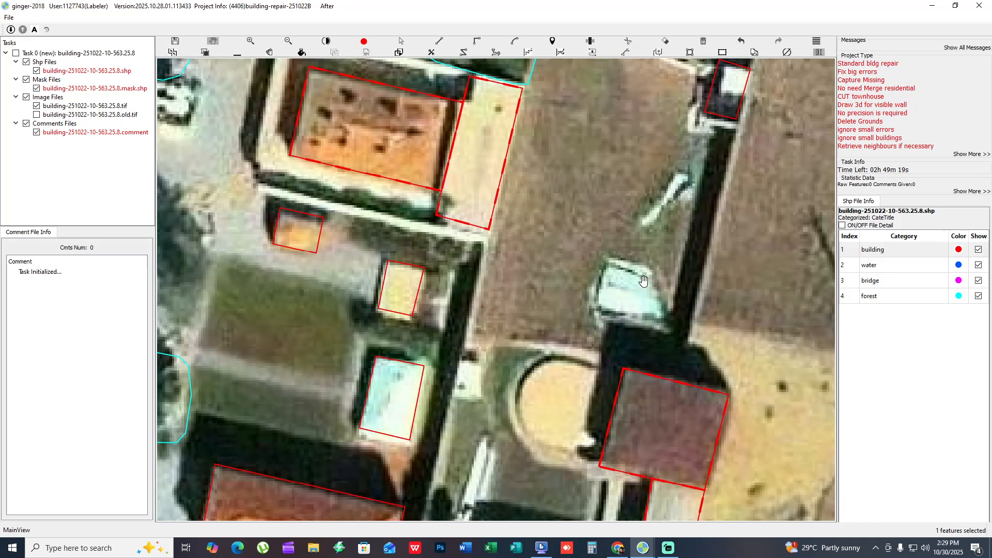
- Review the outlines from the walled gardens back to the tree belt, and view the whole task area
{"action": "scroll", "coordinate": [643, 282], "scroll_direction": "down", "scroll_amount": 1}
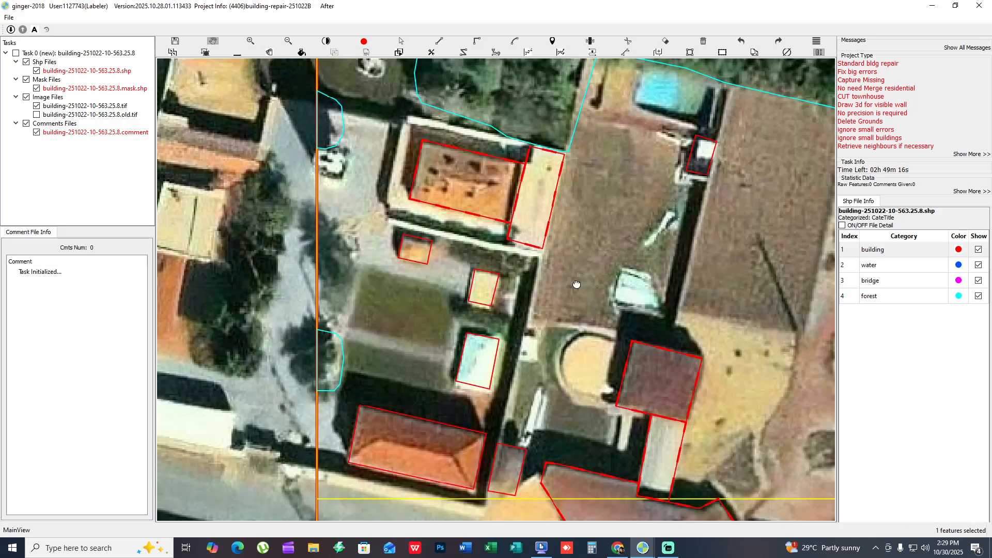
{"action": "left_click_drag", "start_coordinate": [577, 284], "coordinate": [310, 326]}
{"action": "key", "text": "space"}
{"action": "key", "text": "space"}
{"action": "left_click_drag", "start_coordinate": [472, 308], "coordinate": [385, 323]}
{"action": "scroll", "coordinate": [385, 323], "scroll_direction": "down", "scroll_amount": 1}
{"action": "left_click_drag", "start_coordinate": [385, 139], "coordinate": [600, 361]}
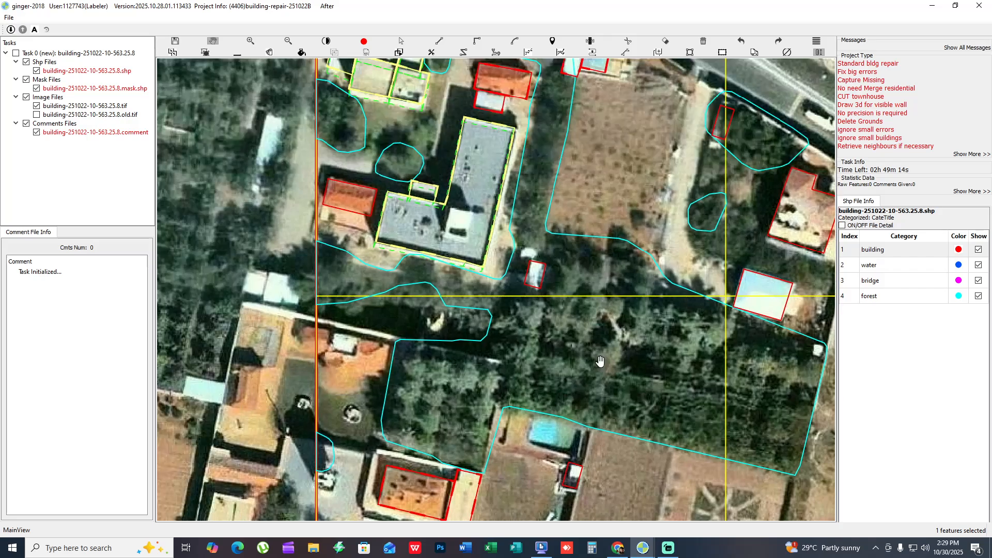
{"action": "scroll", "coordinate": [516, 300], "scroll_direction": "down", "scroll_amount": 4}
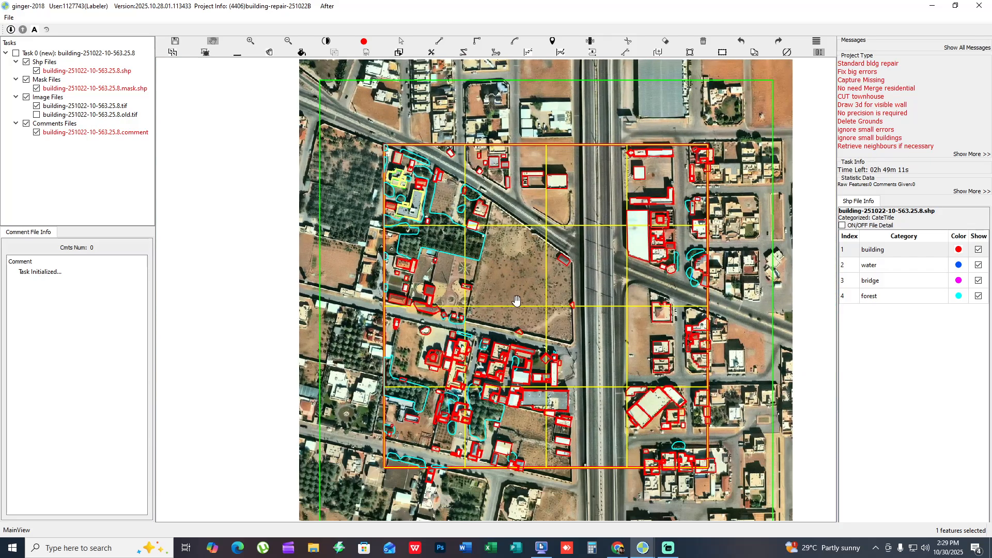
{"action": "left_click_drag", "start_coordinate": [516, 300], "coordinate": [494, 245]}
{"action": "scroll", "coordinate": [494, 245], "scroll_direction": "down", "scroll_amount": 1}
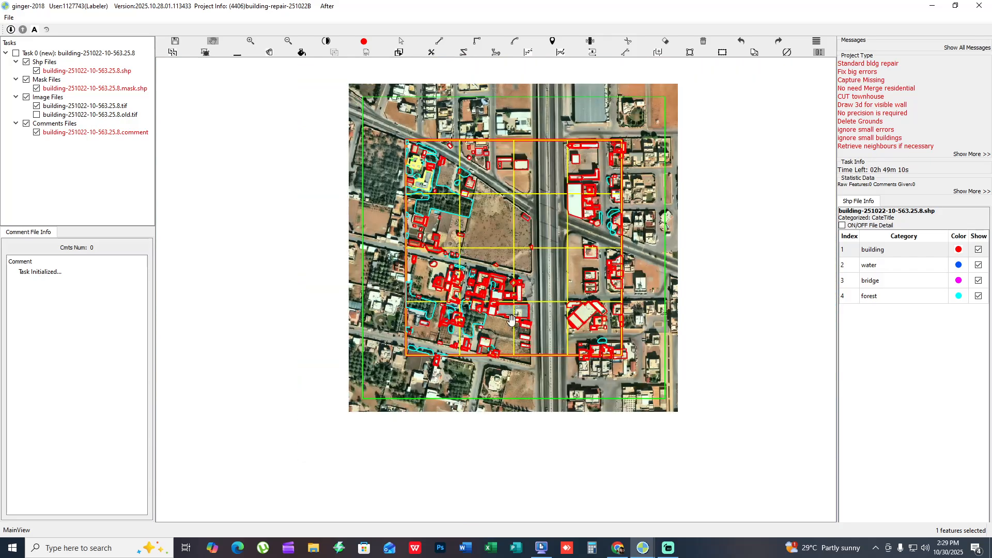
- Draw a large four-sided building polygon below the grid's lower edge, extending across the green boundary and beyond the imagery
{"action": "scroll", "coordinate": [511, 368], "scroll_direction": "up", "scroll_amount": 2}
{"action": "key", "text": "space"}
{"action": "left_click_drag", "start_coordinate": [518, 354], "coordinate": [550, 284]}
{"action": "key", "text": "space"}
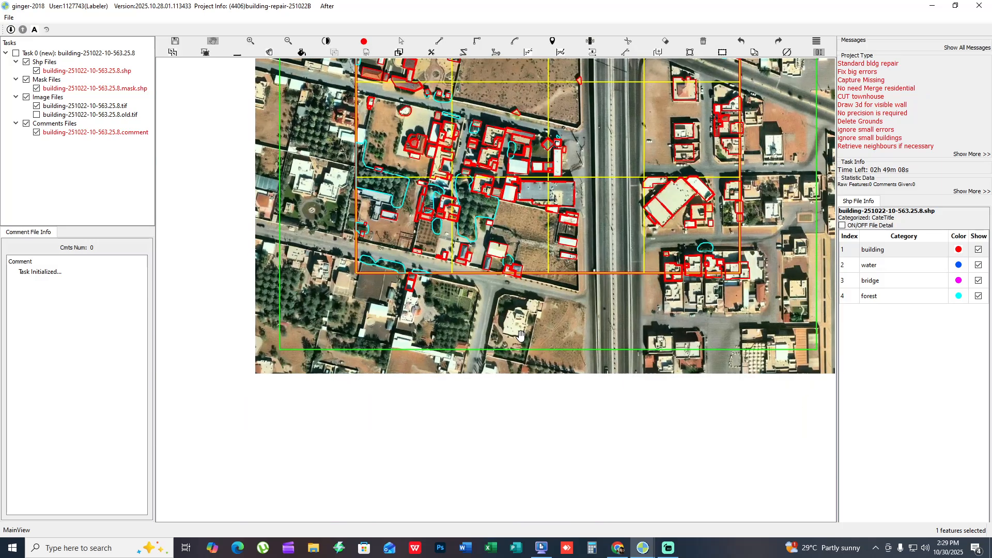
{"action": "key", "text": "f"}
{"action": "scroll", "coordinate": [515, 354], "scroll_direction": "up", "scroll_amount": 2}
{"action": "left_click_drag", "start_coordinate": [515, 354], "coordinate": [451, 331]}
{"action": "key", "text": "f"}
{"action": "left_click", "coordinate": [431, 226]}
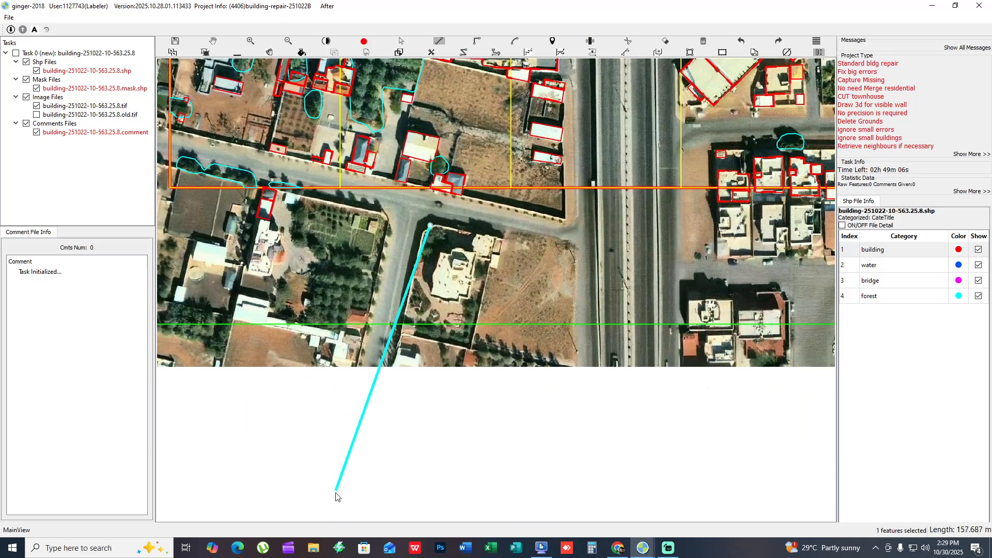
{"action": "left_click", "coordinate": [336, 493]}
{"action": "left_click", "coordinate": [693, 471]}
{"action": "left_click", "coordinate": [746, 279]}
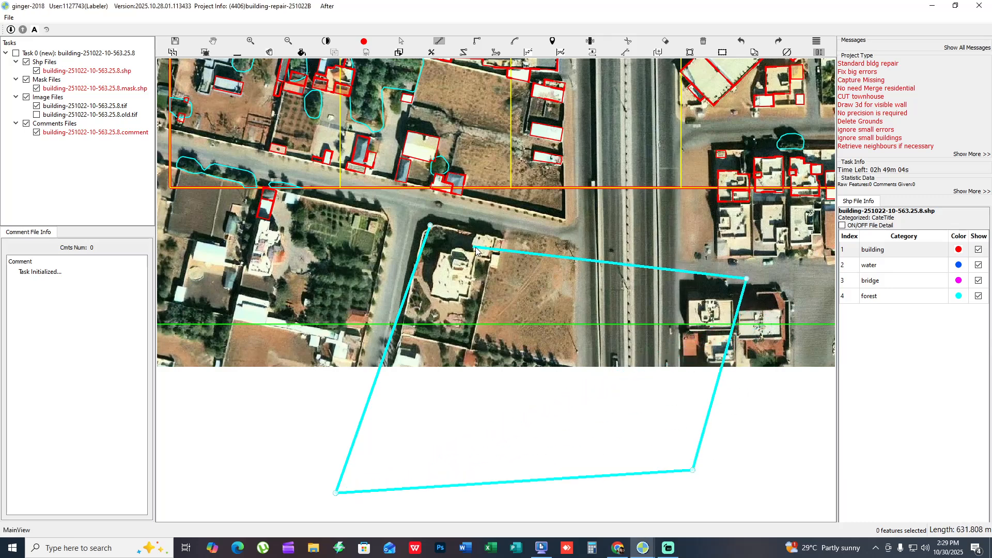
{"action": "left_click", "coordinate": [431, 225]}
- Turn on the feature fills, select the large polygon, and examine its position against the grid and the green boundary
{"action": "left_click_drag", "start_coordinate": [535, 327], "coordinate": [538, 246]}
{"action": "key", "text": "f"}
{"action": "key", "text": "s"}
{"action": "left_click", "coordinate": [513, 293]}
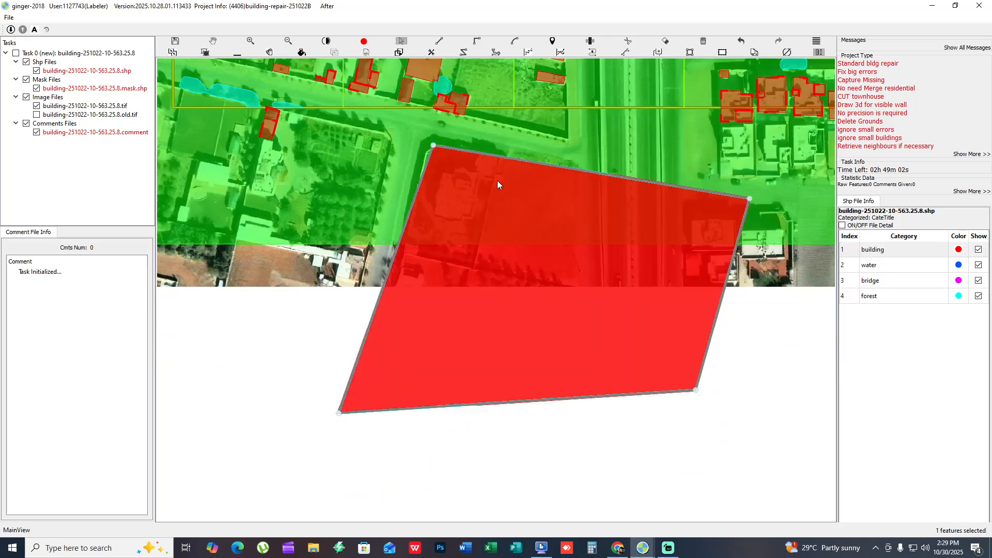
{"action": "scroll", "coordinate": [629, 392], "scroll_direction": "down", "scroll_amount": 3}
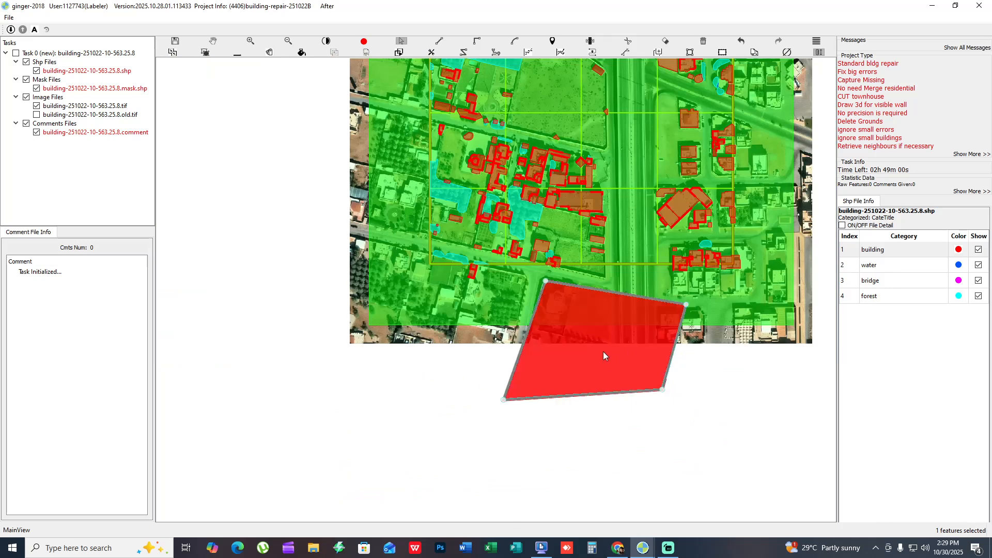
{"action": "key", "text": "f"}
{"action": "left_click_drag", "start_coordinate": [633, 348], "coordinate": [598, 398]}
{"action": "key", "text": "s"}
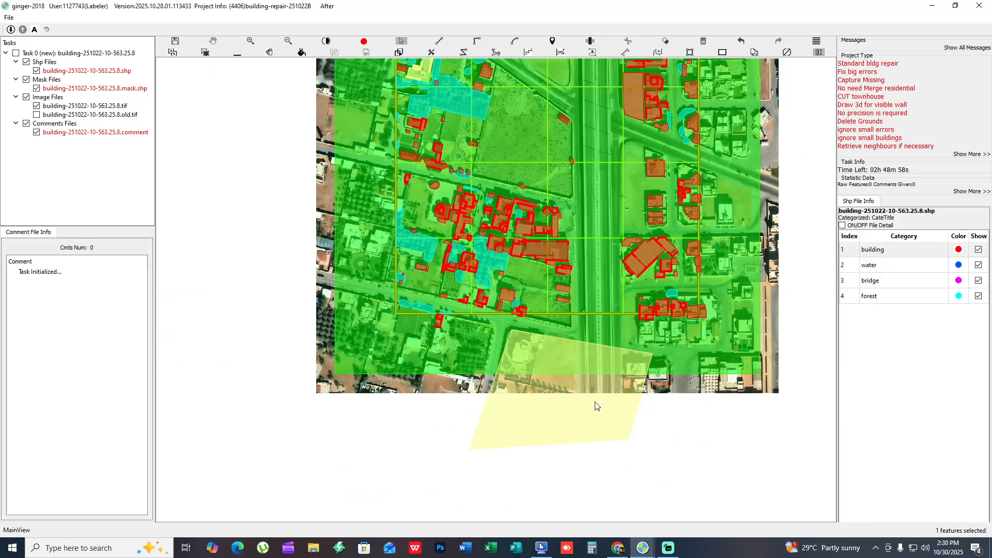
{"action": "left_click", "coordinate": [596, 401]}
{"action": "key", "text": "f"}
{"action": "left_click_drag", "start_coordinate": [595, 363], "coordinate": [560, 452]}
{"action": "scroll", "coordinate": [565, 432], "scroll_direction": "down", "scroll_amount": 1}
{"action": "key", "text": "s"}
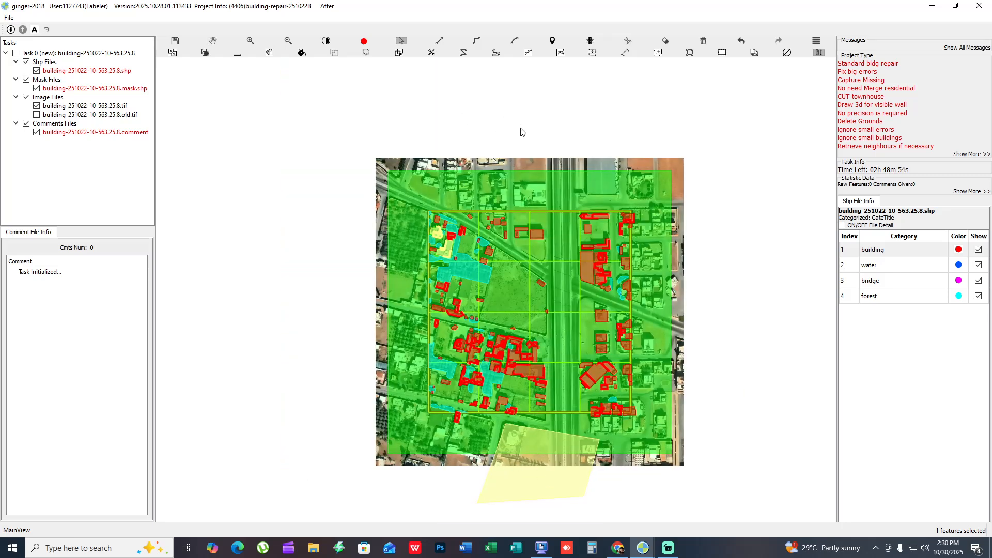
- Capture a 1270x840 screen region around the map and mark its four sides freehand in red with T, R, B and L
{"action": "key", "text": "Print"}
{"action": "left_click_drag", "start_coordinate": [189, 96], "coordinate": [844, 528]}
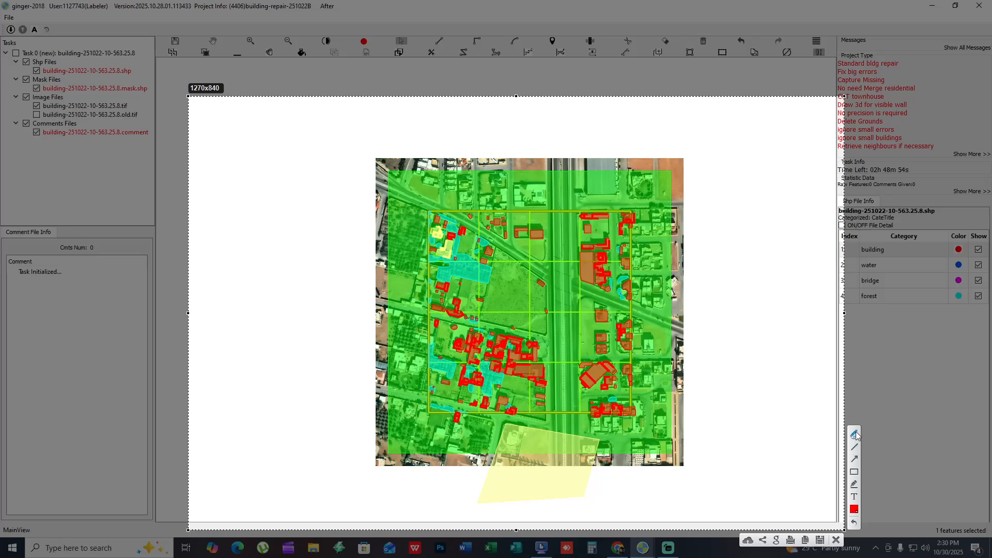
{"action": "left_click_drag", "start_coordinate": [535, 109], "coordinate": [537, 166]}
{"action": "left_click_drag", "start_coordinate": [500, 101], "coordinate": [579, 93]}
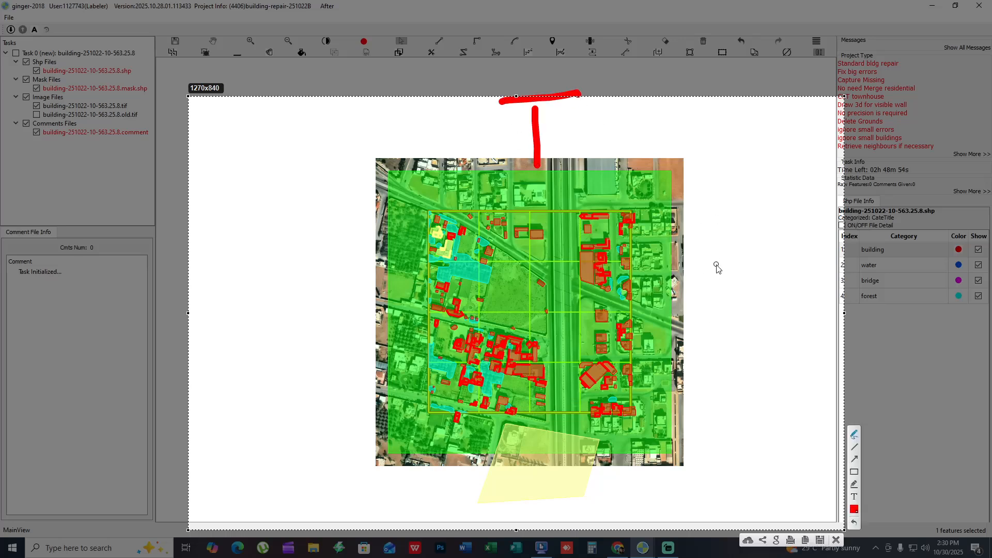
{"action": "mouse_move", "coordinate": [713, 257]}
{"action": "left_mouse_down"}
{"action": "mouse_move", "coordinate": [716, 408]}
{"action": "mouse_move", "coordinate": [713, 326]}
{"action": "mouse_move", "coordinate": [796, 397]}
{"action": "left_mouse_up"}
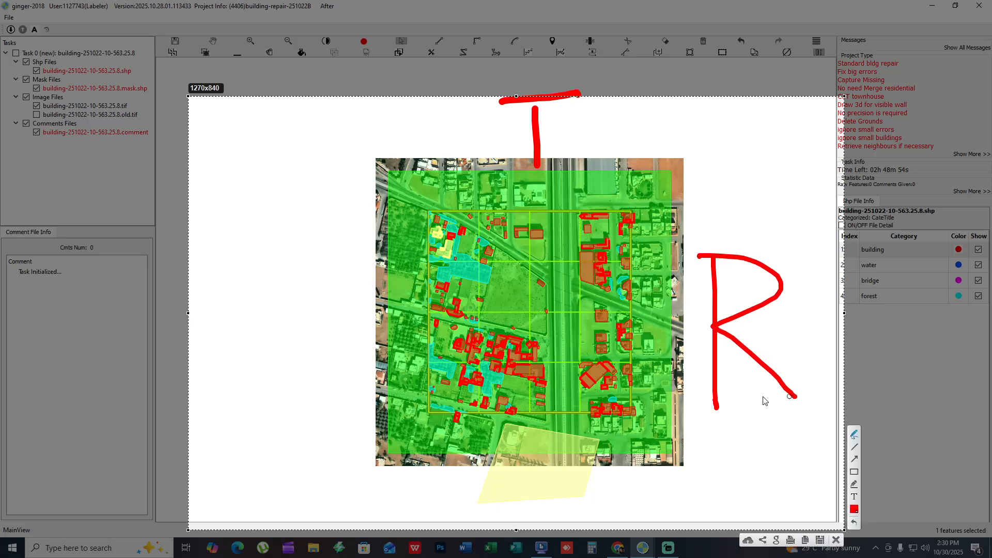
{"action": "mouse_move", "coordinate": [452, 472]}
{"action": "left_mouse_down"}
{"action": "mouse_move", "coordinate": [506, 514]}
{"action": "mouse_move", "coordinate": [498, 472]}
{"action": "mouse_move", "coordinate": [426, 497]}
{"action": "left_mouse_up"}
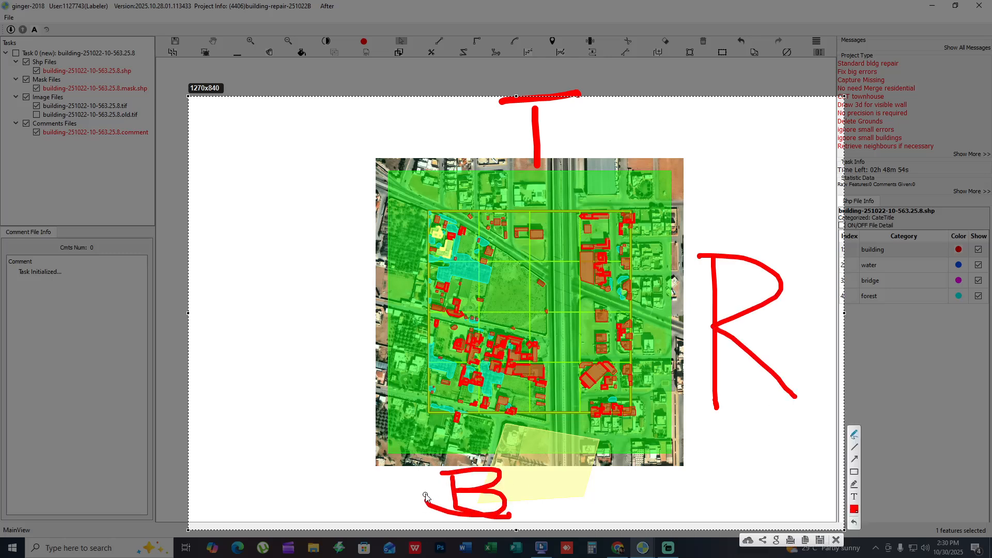
{"action": "mouse_move", "coordinate": [274, 253]}
{"action": "left_mouse_down"}
{"action": "mouse_move", "coordinate": [264, 380]}
{"action": "mouse_move", "coordinate": [331, 369]}
{"action": "left_mouse_up"}
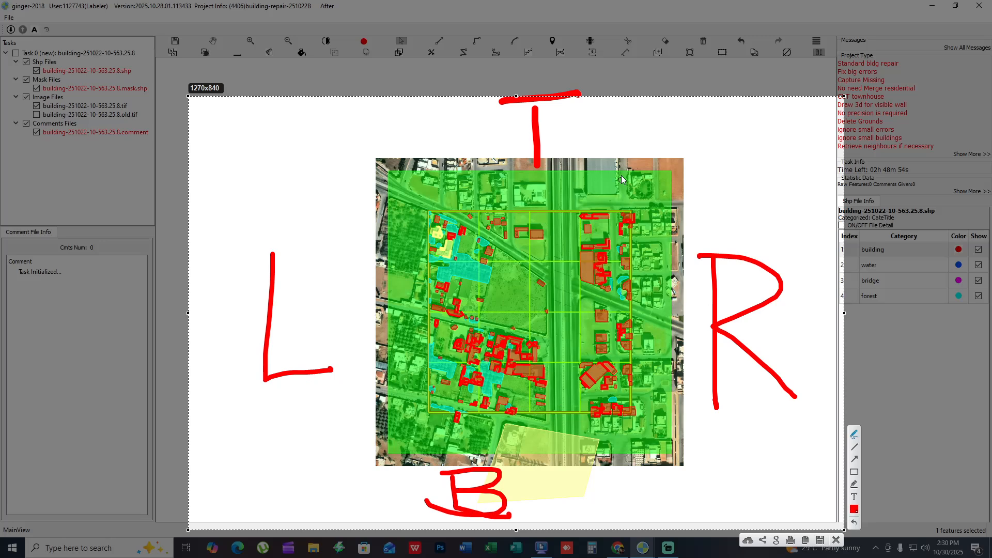
- Write "taas" freehand beside the T mark, a matching word beside B and dashes beside L and R, and discard the capture
{"action": "left_click_drag", "start_coordinate": [574, 131], "coordinate": [604, 131]}
{"action": "left_click_drag", "start_coordinate": [639, 101], "coordinate": [642, 148]}
{"action": "mouse_move", "coordinate": [622, 114]}
{"action": "left_mouse_down"}
{"action": "mouse_move", "coordinate": [667, 113]}
{"action": "mouse_move", "coordinate": [684, 147]}
{"action": "mouse_move", "coordinate": [738, 169]}
{"action": "left_mouse_up"}
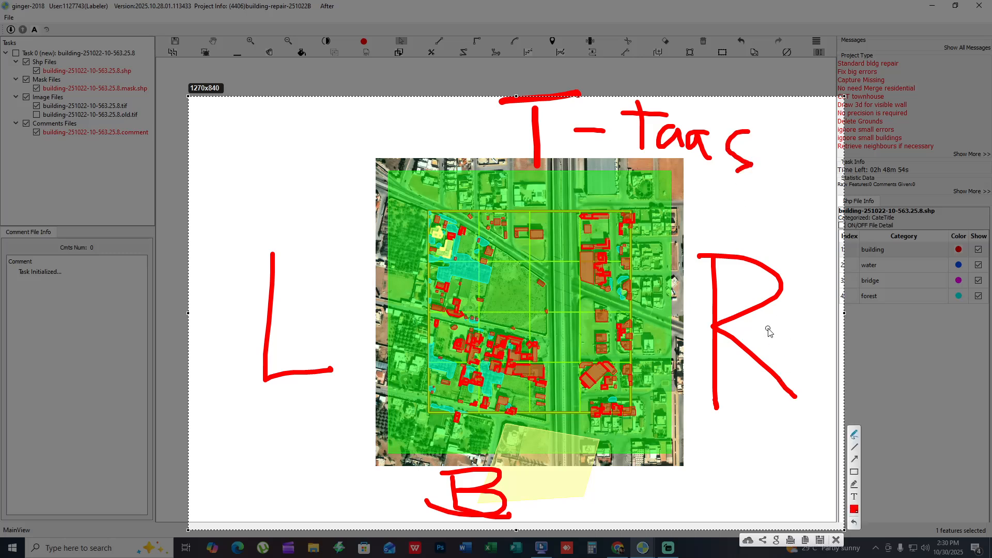
{"action": "left_click_drag", "start_coordinate": [765, 328], "coordinate": [811, 327]}
{"action": "left_click_drag", "start_coordinate": [307, 323], "coordinate": [349, 326]}
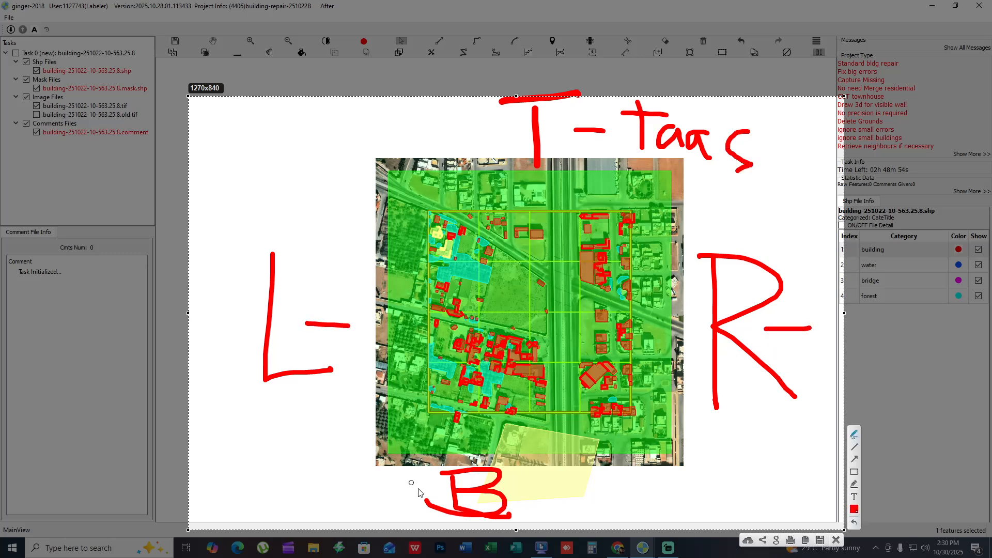
{"action": "left_click_drag", "start_coordinate": [521, 491], "coordinate": [584, 517]}
{"action": "mouse_move", "coordinate": [587, 476]}
{"action": "left_mouse_down"}
{"action": "mouse_move", "coordinate": [615, 484]}
{"action": "mouse_move", "coordinate": [589, 509]}
{"action": "left_mouse_up"}
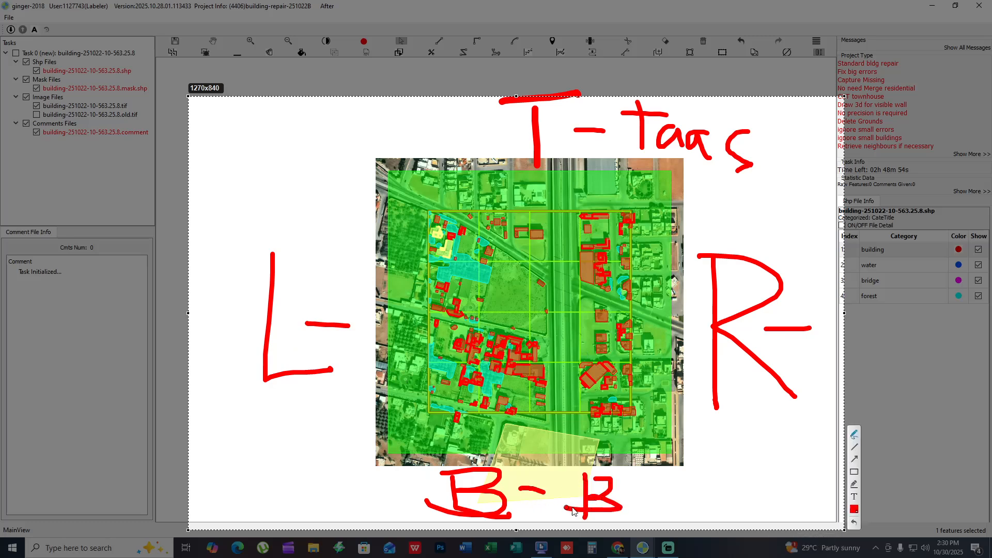
{"action": "mouse_move", "coordinate": [645, 497]}
{"action": "left_mouse_down"}
{"action": "mouse_move", "coordinate": [650, 508]}
{"action": "mouse_move", "coordinate": [678, 518]}
{"action": "left_mouse_up"}
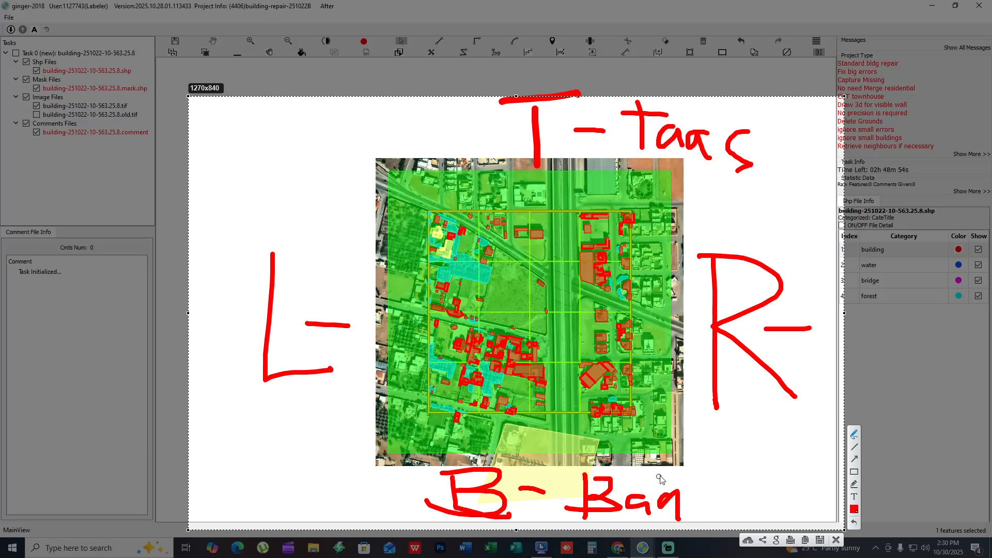
{"action": "left_click_drag", "start_coordinate": [660, 478], "coordinate": [656, 513]}
{"action": "mouse_move", "coordinate": [705, 502]}
{"action": "left_mouse_down"}
{"action": "mouse_move", "coordinate": [695, 515]}
{"action": "mouse_move", "coordinate": [718, 527]}
{"action": "left_mouse_up"}
{"action": "key", "text": "Escape"}
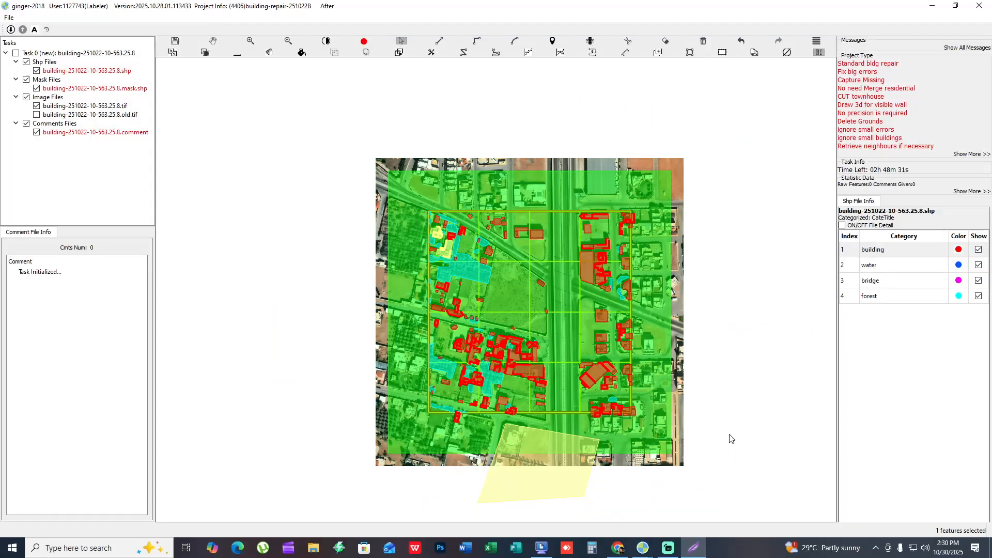
- Retrieve the Bottom Area neighbor image for building-251022-10-563.25.8.tif and view it beneath the large polygon
{"action": "scroll", "coordinate": [578, 406], "scroll_direction": "up", "scroll_amount": 5}
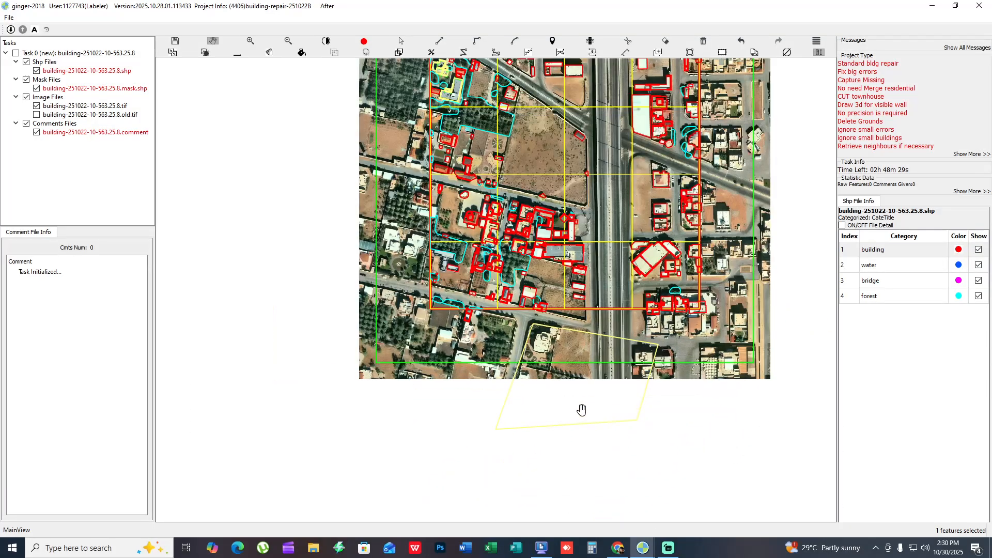
{"action": "scroll", "coordinate": [582, 408], "scroll_direction": "up", "scroll_amount": 2}
{"action": "key", "text": "Escape"}
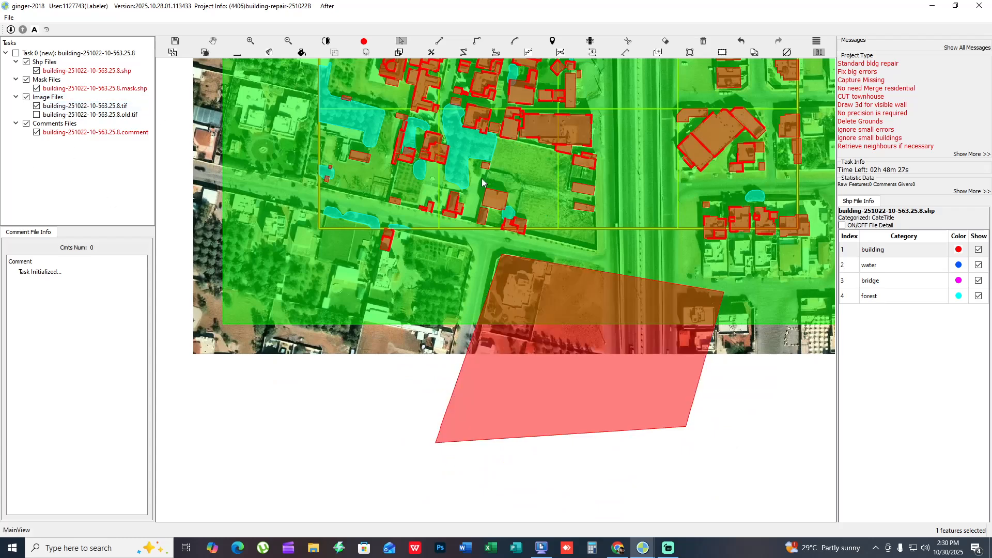
{"action": "left_click_drag", "start_coordinate": [482, 183], "coordinate": [507, 208]}
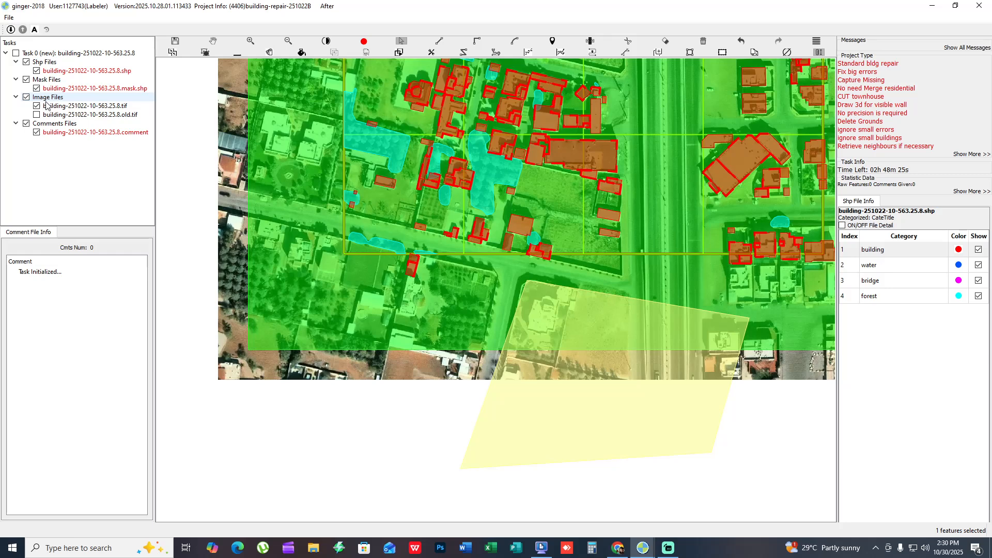
{"action": "left_click", "coordinate": [78, 106]}
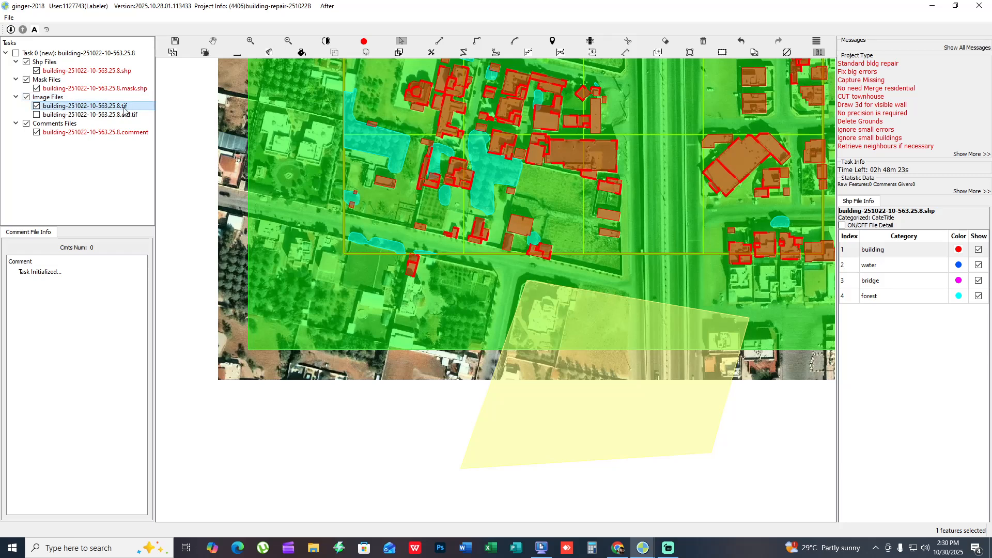
{"action": "right_click", "coordinate": [54, 109]}
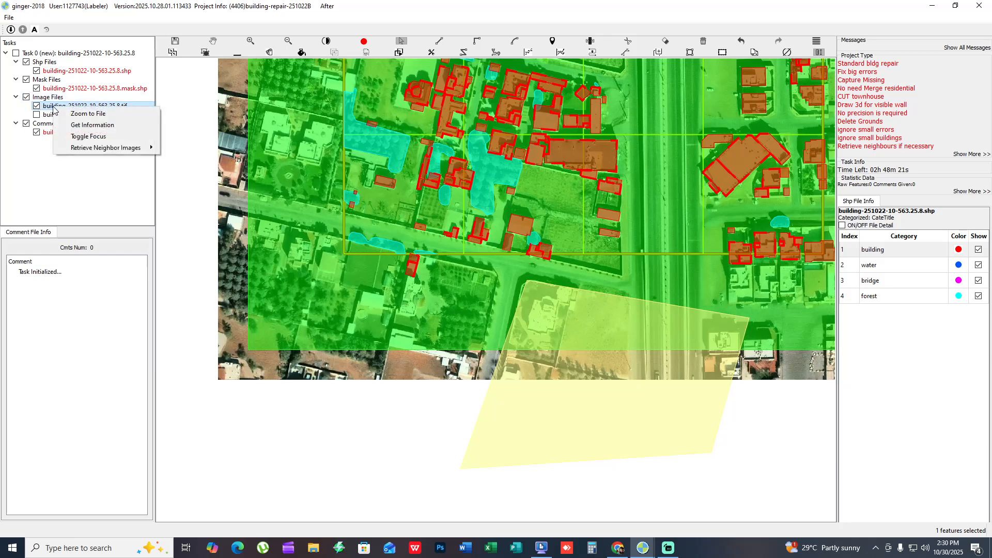
{"action": "mouse_move", "coordinate": [114, 150]}
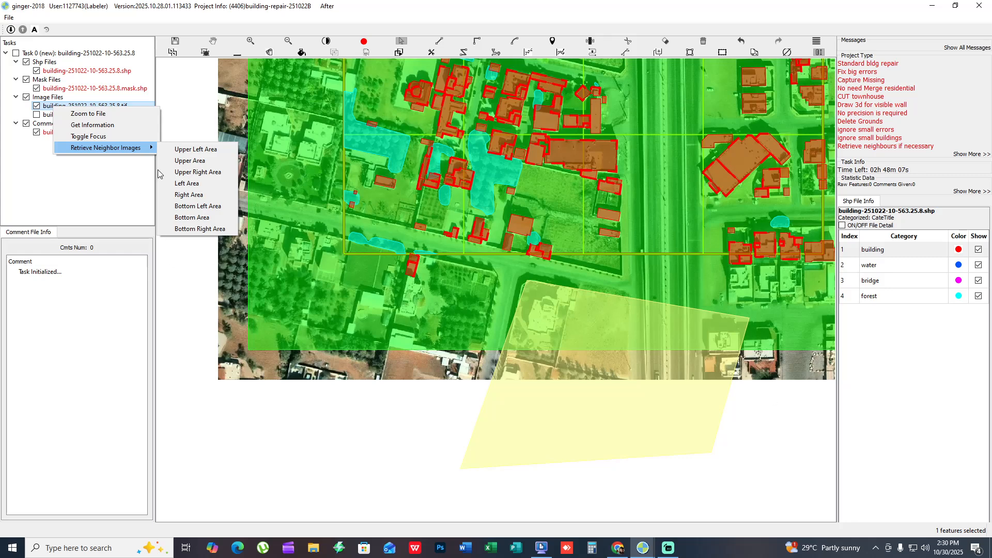
{"action": "left_click", "coordinate": [187, 219]}
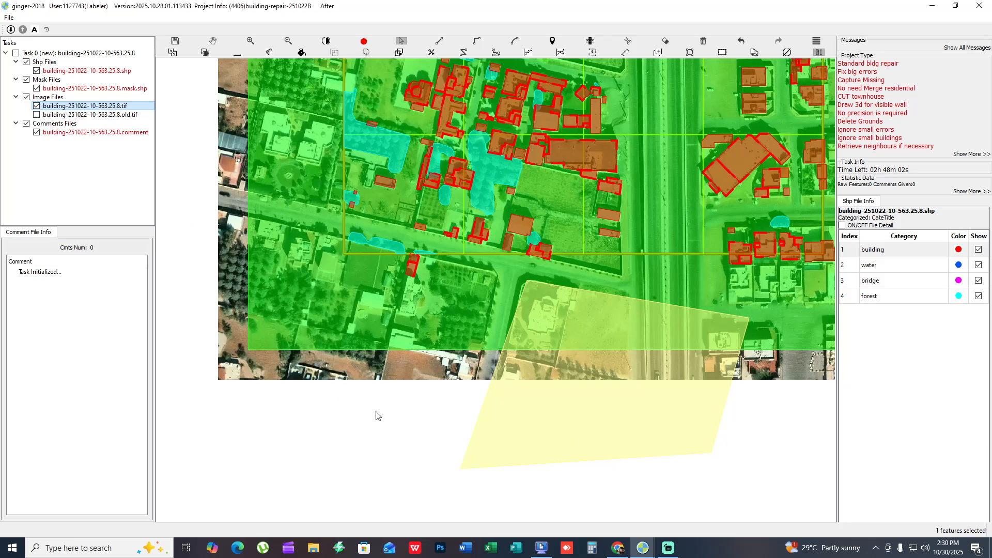
{"action": "scroll", "coordinate": [624, 441], "scroll_direction": "down", "scroll_amount": 2}
{"action": "left_click_drag", "start_coordinate": [624, 441], "coordinate": [480, 252]}
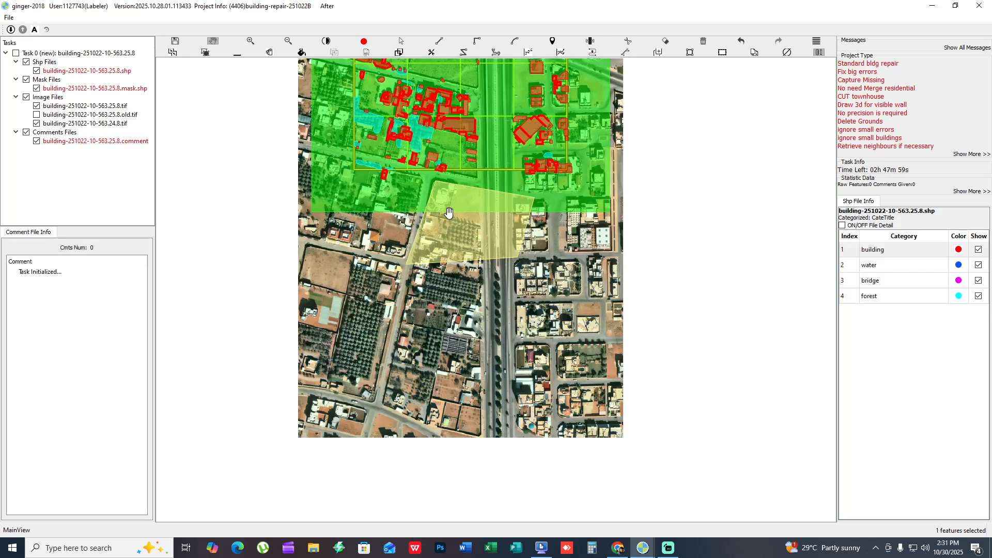
{"action": "left_click_drag", "start_coordinate": [416, 261], "coordinate": [407, 340]}
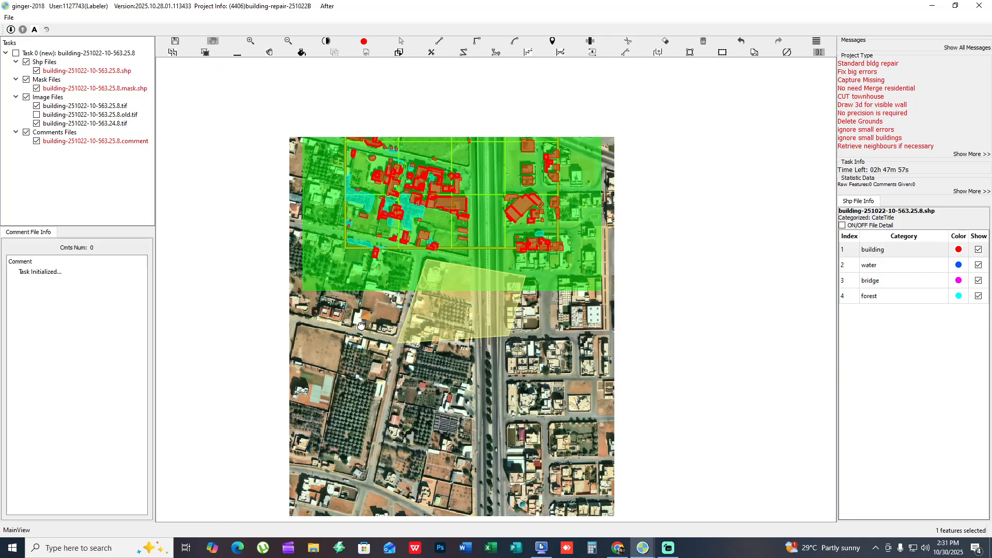
- Bring up the Retrieve Neighbor Images directions for the task image again, pointing out Bottom Area
{"action": "right_click", "coordinate": [68, 108]}
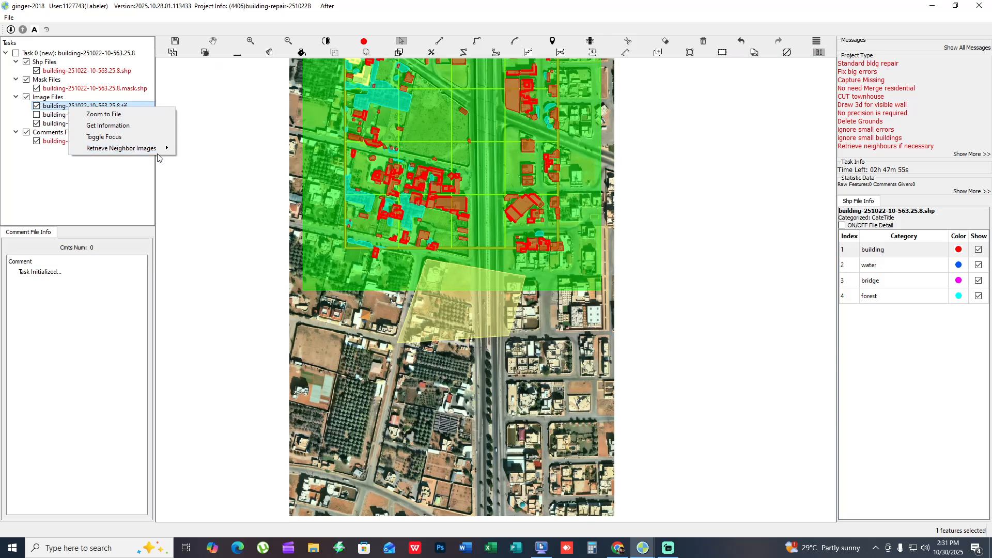
{"action": "mouse_move", "coordinate": [157, 149]}
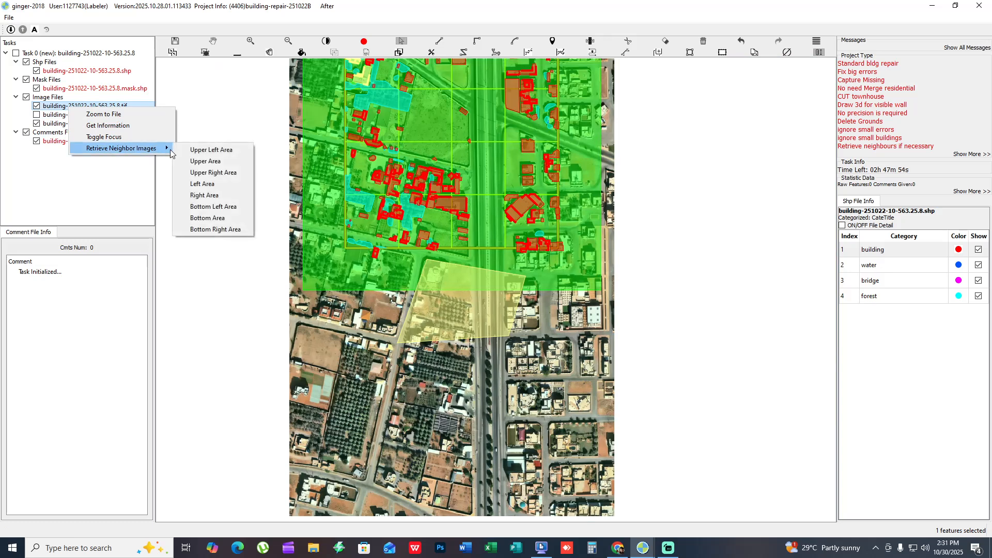
{"action": "left_click", "coordinate": [236, 221]}
- Delete the large four-sided polygon below the grid's lower edge
{"action": "scroll", "coordinate": [454, 368], "scroll_direction": "up", "scroll_amount": 1}
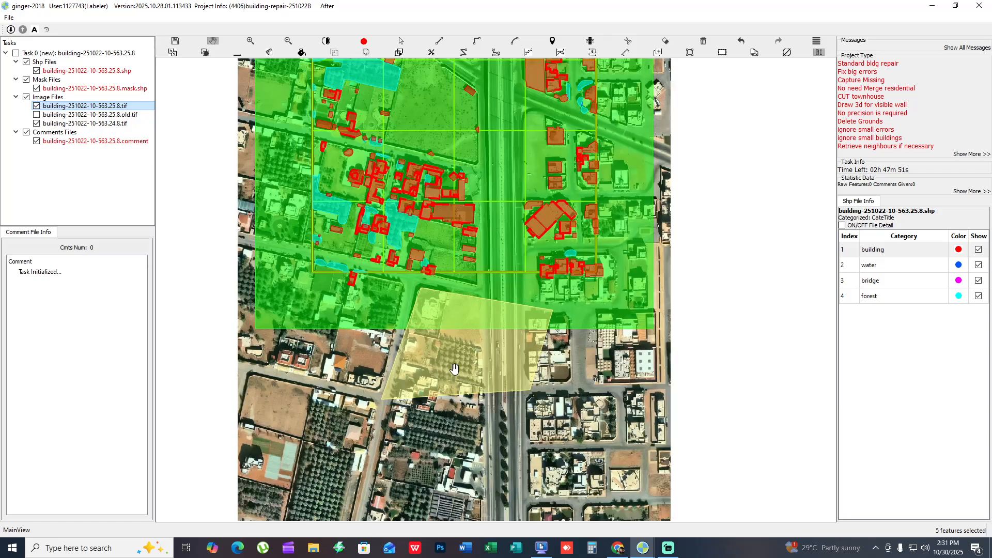
{"action": "scroll", "coordinate": [454, 368], "scroll_direction": "up", "scroll_amount": 1}
{"action": "key", "text": "s"}
{"action": "left_click", "coordinate": [467, 355]}
{"action": "key", "text": "Delete"}
- Review the whole grid and its surroundings with the feature fills switched on and off
{"action": "key", "text": "h"}
{"action": "left_click_drag", "start_coordinate": [499, 225], "coordinate": [520, 373]}
{"action": "key", "text": "f"}
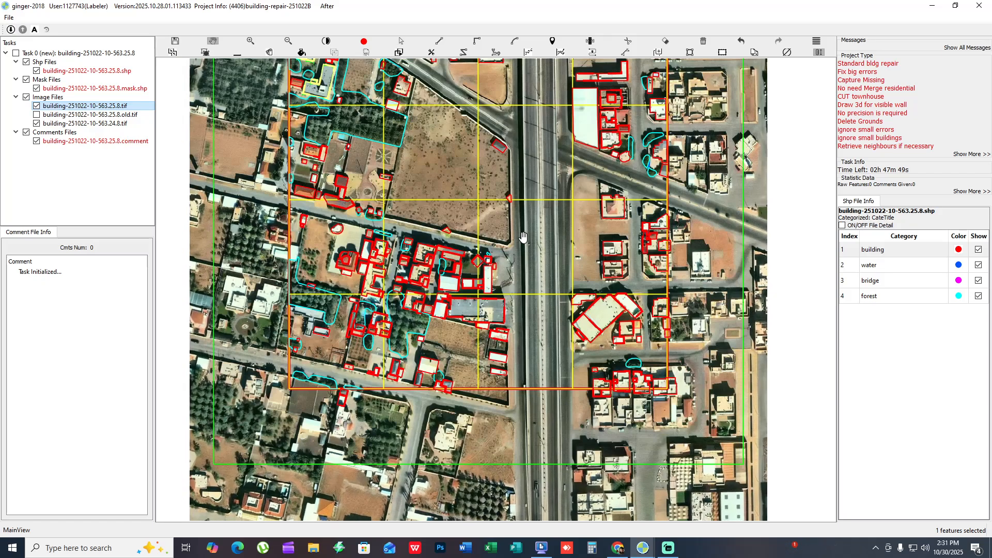
{"action": "key", "text": "f"}
{"action": "left_click_drag", "start_coordinate": [524, 194], "coordinate": [522, 276]}
{"action": "left_click_drag", "start_coordinate": [451, 211], "coordinate": [530, 326]}
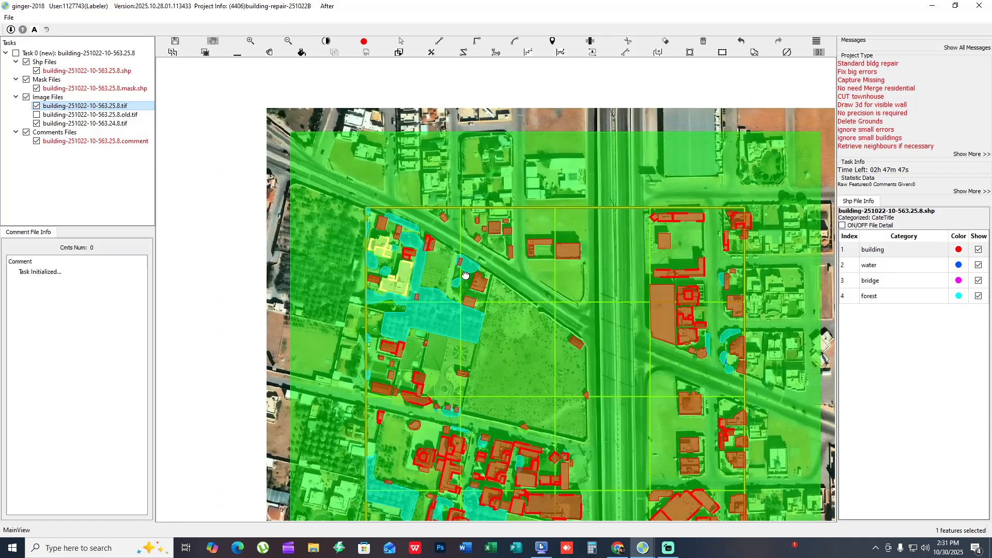
{"action": "scroll", "coordinate": [465, 276], "scroll_direction": "up", "scroll_amount": 2}
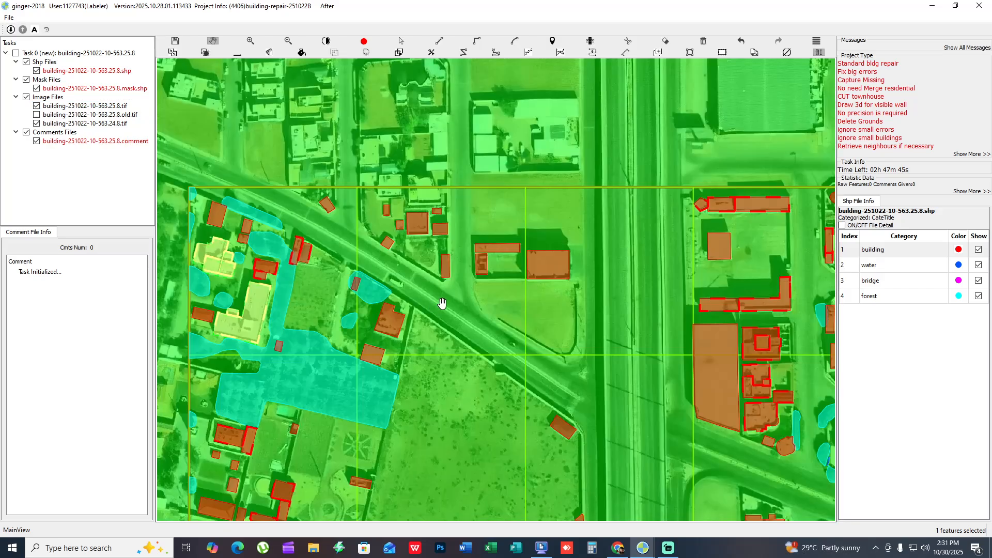
{"action": "key", "text": "f"}
{"action": "key", "text": "f"}
{"action": "left_click_drag", "start_coordinate": [444, 304], "coordinate": [468, 335]}
{"action": "key", "text": "f"}
{"action": "left_click_drag", "start_coordinate": [269, 468], "coordinate": [322, 206]}
{"action": "scroll", "coordinate": [444, 264], "scroll_direction": "down", "scroll_amount": 2}
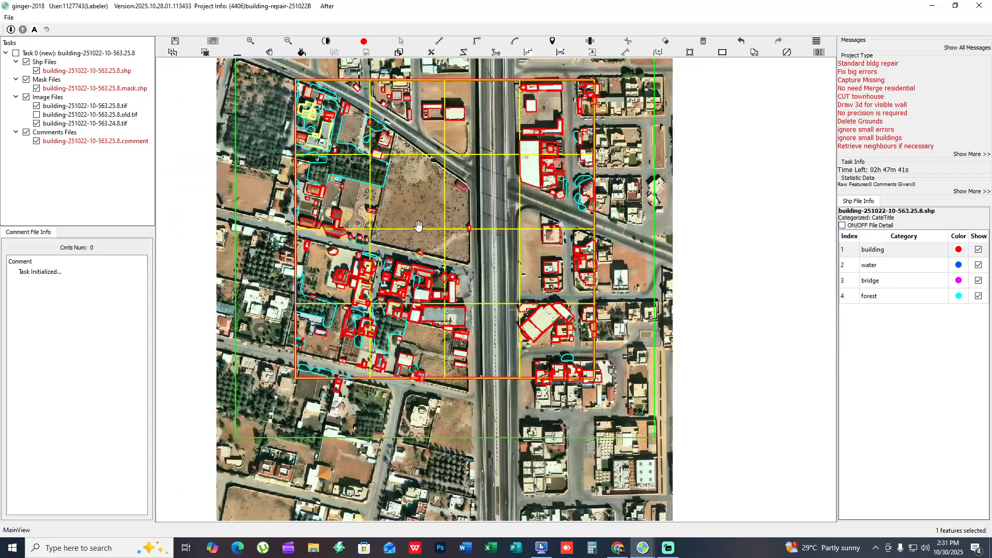
{"action": "left_click_drag", "start_coordinate": [419, 226], "coordinate": [433, 286]}
- Capture a 791x774 screen region around the grid, circle its cells one by one in red, and discard the capture
{"action": "key", "text": "Print"}
{"action": "left_click_drag", "start_coordinate": [242, 100], "coordinate": [651, 500]}
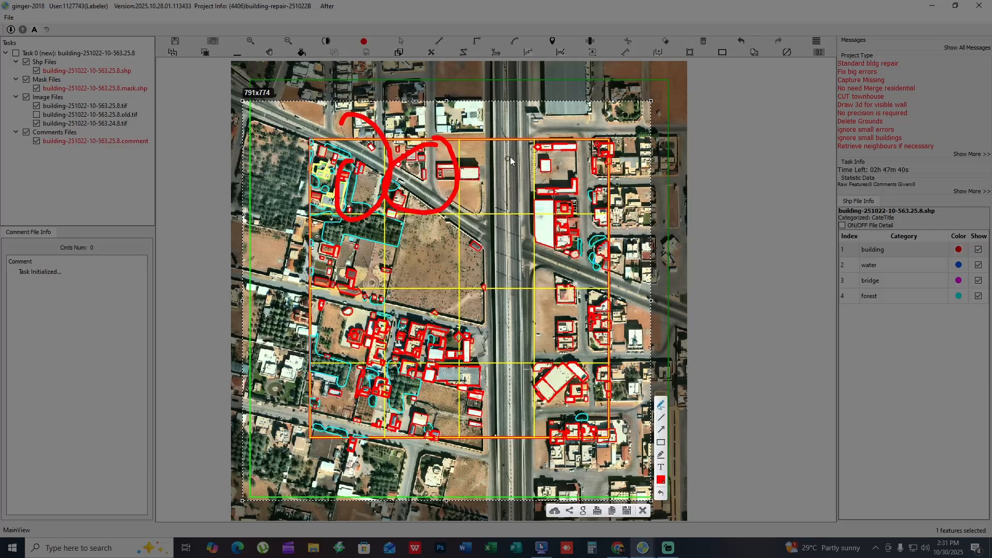
{"action": "left_click_drag", "start_coordinate": [500, 247], "coordinate": [481, 247]}
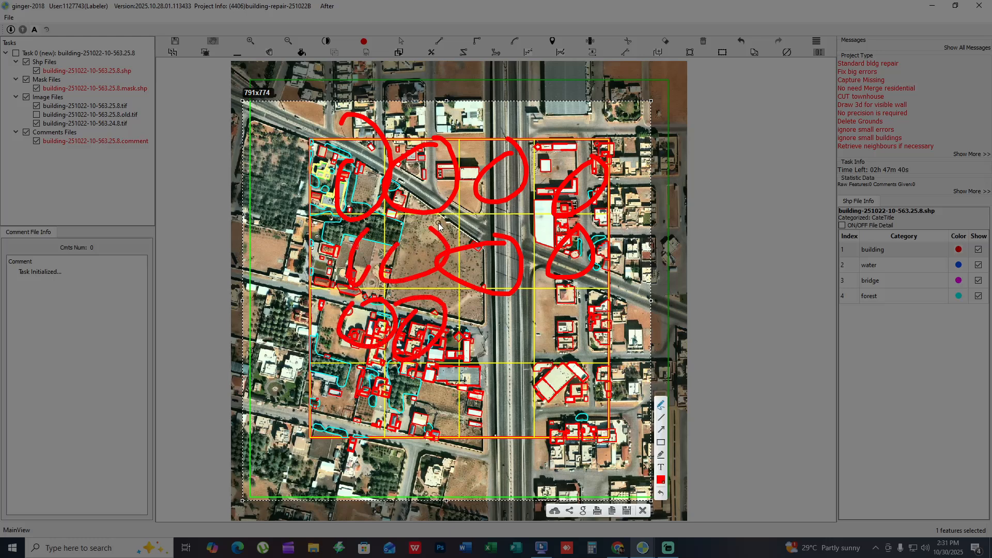
{"action": "left_click_drag", "start_coordinate": [431, 218], "coordinate": [449, 240]}
{"action": "key", "text": "Escape"}
- Examine the upper grid cell along the diagonal road, comparing its building and forest outlines with the bare imagery
{"action": "left_click_drag", "start_coordinate": [385, 180], "coordinate": [511, 250]}
{"action": "key", "text": "space"}
{"action": "scroll", "coordinate": [474, 336], "scroll_direction": "up", "scroll_amount": 4}
{"action": "scroll", "coordinate": [473, 342], "scroll_direction": "up", "scroll_amount": 1}
{"action": "key", "text": "space"}
{"action": "key", "text": "space"}
{"action": "key", "text": "space"}
{"action": "scroll", "coordinate": [548, 364], "scroll_direction": "up", "scroll_amount": 2}
{"action": "left_click_drag", "start_coordinate": [582, 384], "coordinate": [694, 407]}
{"action": "key", "text": "f"}
{"action": "left_click_drag", "start_coordinate": [488, 328], "coordinate": [225, 450]}
{"action": "key", "text": "f"}
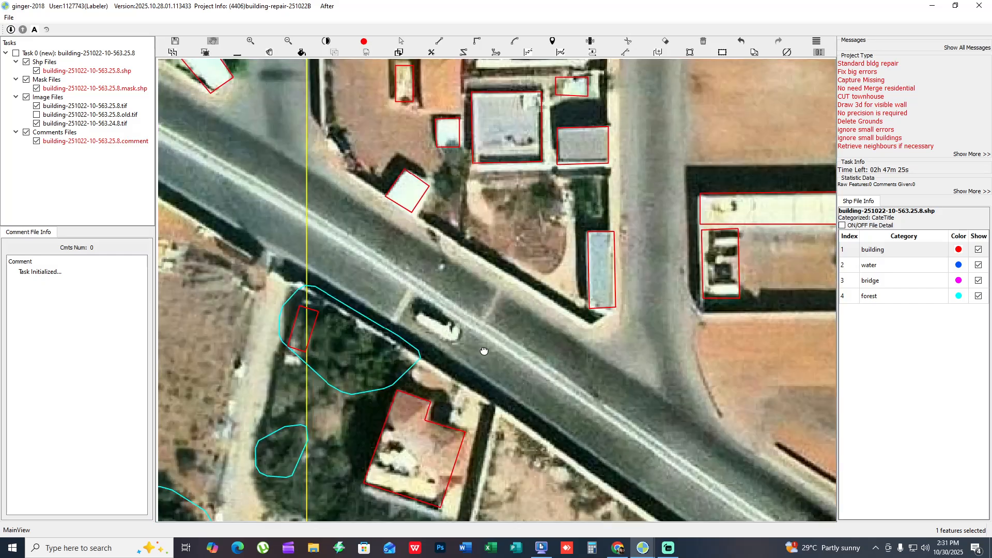
{"action": "left_click_drag", "start_coordinate": [485, 350], "coordinate": [520, 391]}
{"action": "key", "text": "space"}
{"action": "key", "text": "space"}
{"action": "left_click_drag", "start_coordinate": [427, 371], "coordinate": [321, 481]}
{"action": "left_click_drag", "start_coordinate": [555, 373], "coordinate": [467, 339]}
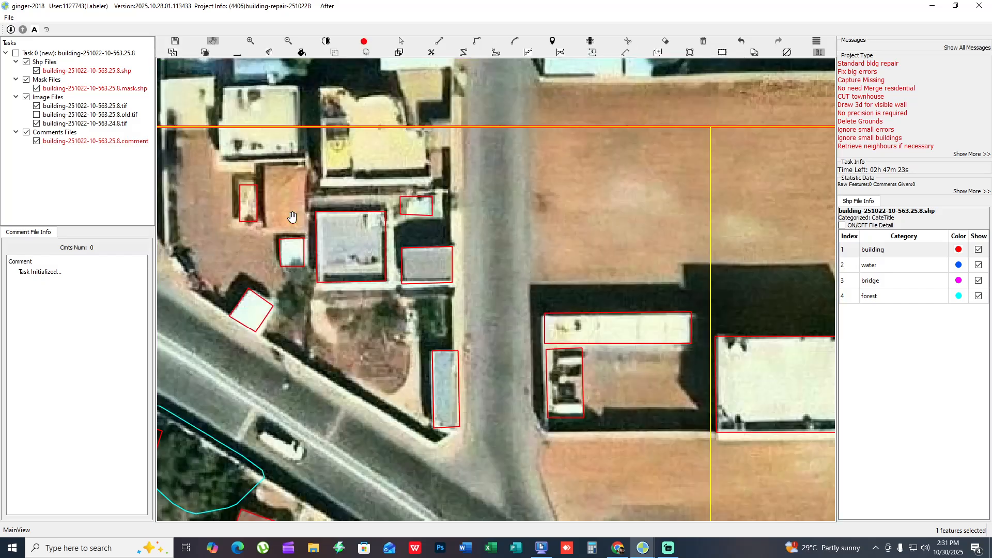
- Draw a rectangular outline around the unmarked orange roof next to the small narrow building and assign it the building category
{"action": "left_click_drag", "start_coordinate": [410, 237], "coordinate": [404, 236]}
{"action": "scroll", "coordinate": [247, 200], "scroll_direction": "up", "scroll_amount": 1}
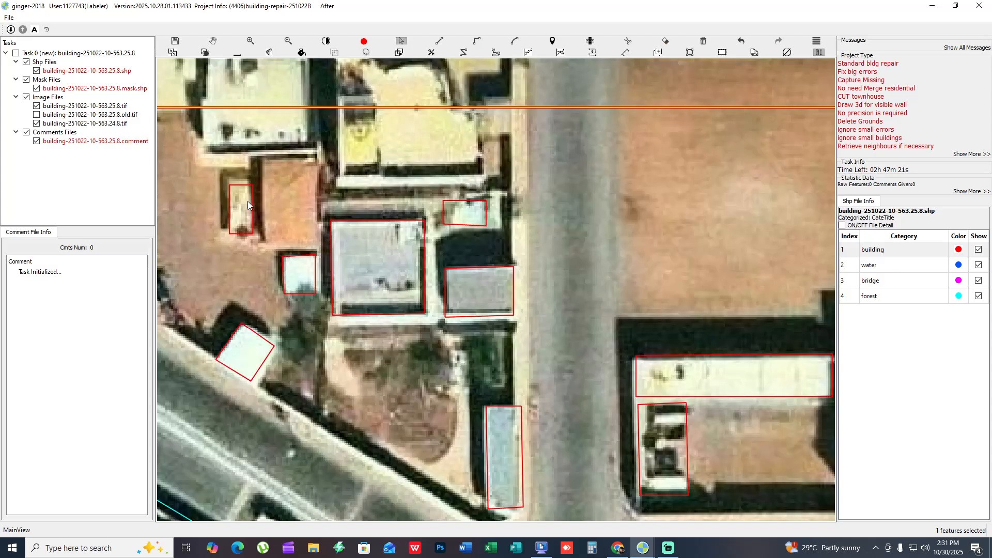
{"action": "left_click", "coordinate": [268, 147]}
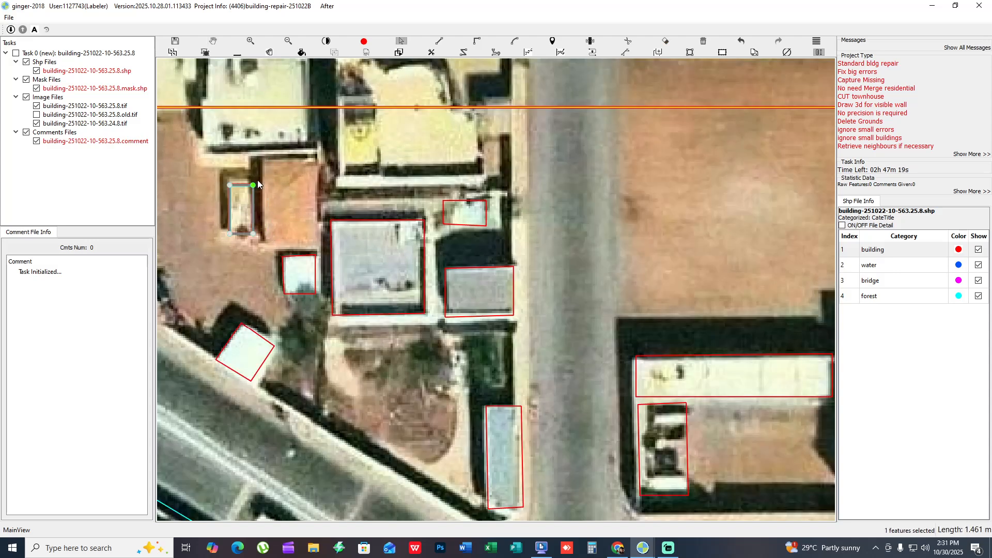
{"action": "key", "text": "r"}
{"action": "left_click", "coordinate": [264, 168]}
{"action": "left_click", "coordinate": [269, 241]}
{"action": "left_click", "coordinate": [312, 238]}
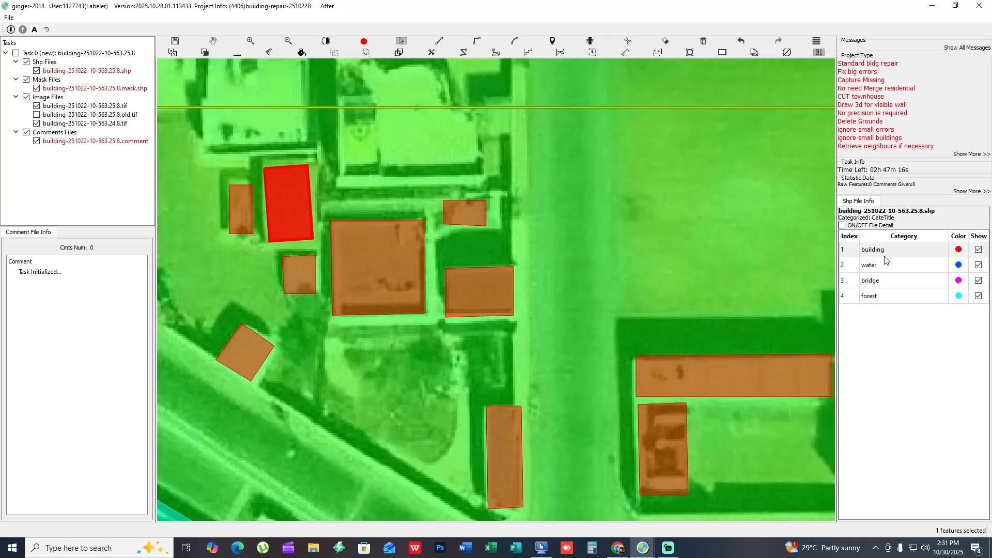
{"action": "left_click", "coordinate": [887, 255]}
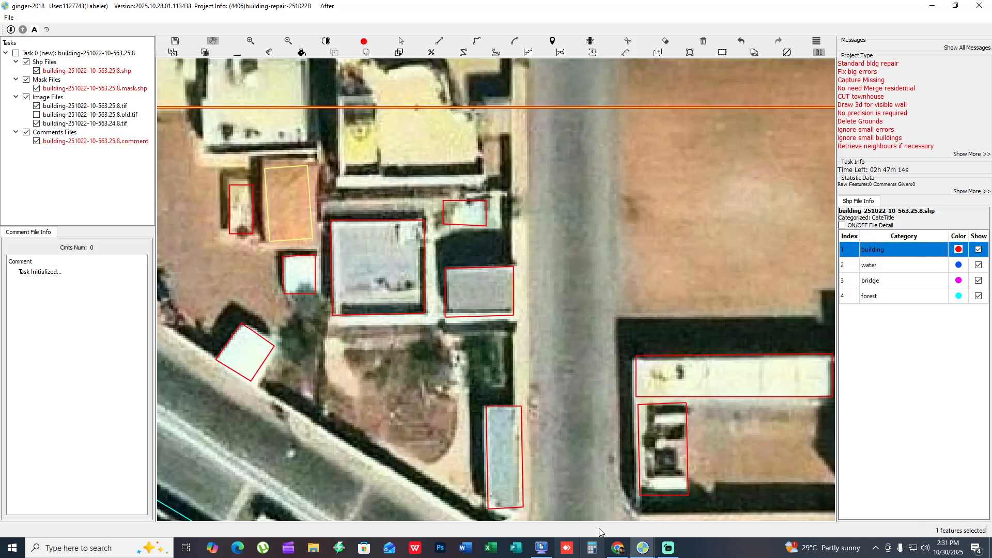
- Compare the corner buildings with the bare imagery and add a downward 3D wall offset to the two grey-roofed buildings
{"action": "left_click_drag", "start_coordinate": [557, 344], "coordinate": [673, 347]}
{"action": "key", "text": "space"}
{"action": "key", "text": "space"}
{"action": "scroll", "coordinate": [673, 347], "scroll_direction": "down", "scroll_amount": 4}
{"action": "key", "text": "space"}
{"action": "left_click_drag", "start_coordinate": [551, 314], "coordinate": [490, 212]}
{"action": "key", "text": "space"}
{"action": "scroll", "coordinate": [525, 258], "scroll_direction": "up", "scroll_amount": 3}
{"action": "key", "text": "Down"}
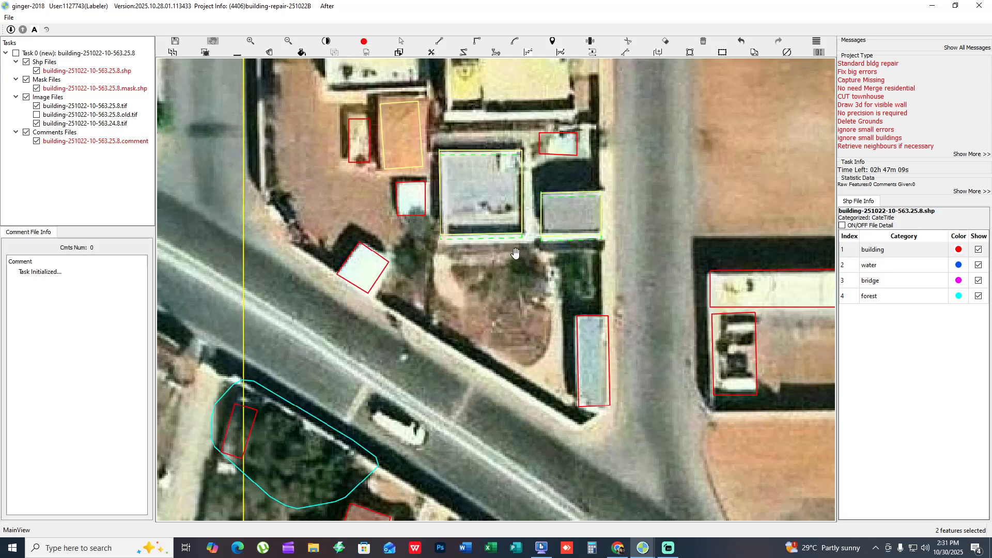
- Check the small roofs beside the grey-roofed buildings and the outlines across the diagonal road against the bare imagery
{"action": "key", "text": "space"}
{"action": "left_click_drag", "start_coordinate": [658, 335], "coordinate": [535, 333]}
{"action": "key", "text": "space"}
{"action": "left_click_drag", "start_coordinate": [445, 147], "coordinate": [492, 219]}
{"action": "key", "text": "space"}
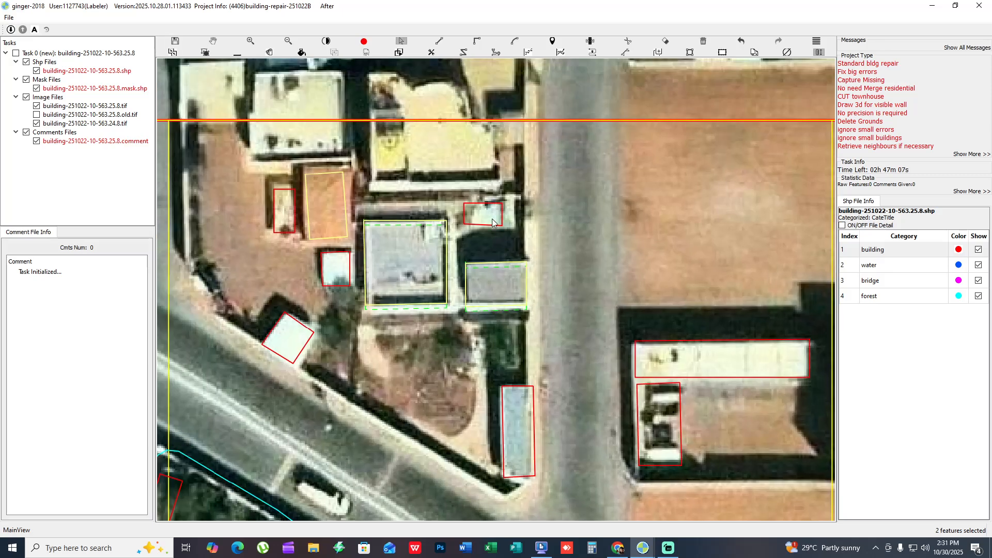
{"action": "left_click", "coordinate": [489, 219]}
{"action": "key", "text": "space"}
{"action": "scroll", "coordinate": [425, 442], "scroll_direction": "down", "scroll_amount": 2}
{"action": "left_click_drag", "start_coordinate": [425, 442], "coordinate": [416, 221]}
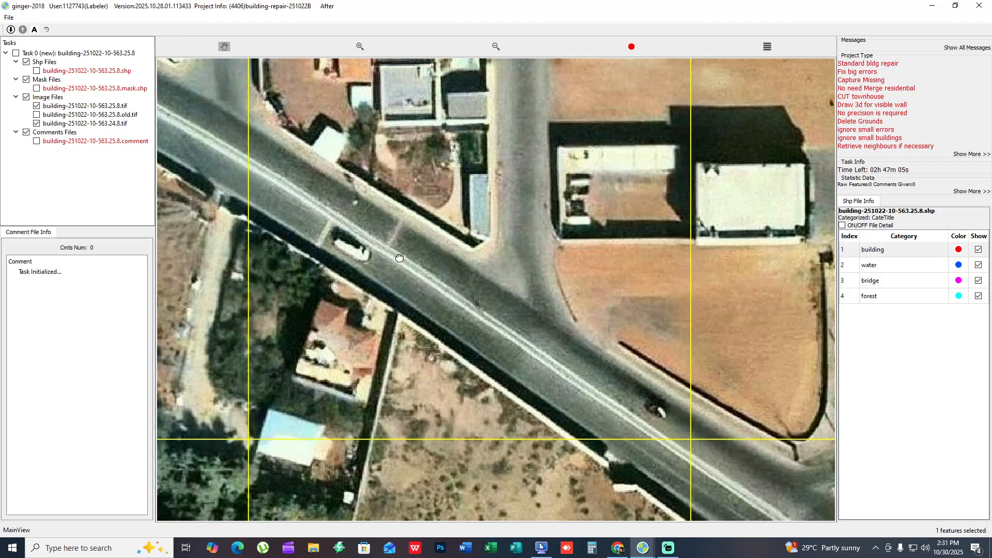
{"action": "left_click_drag", "start_coordinate": [481, 343], "coordinate": [498, 368]}
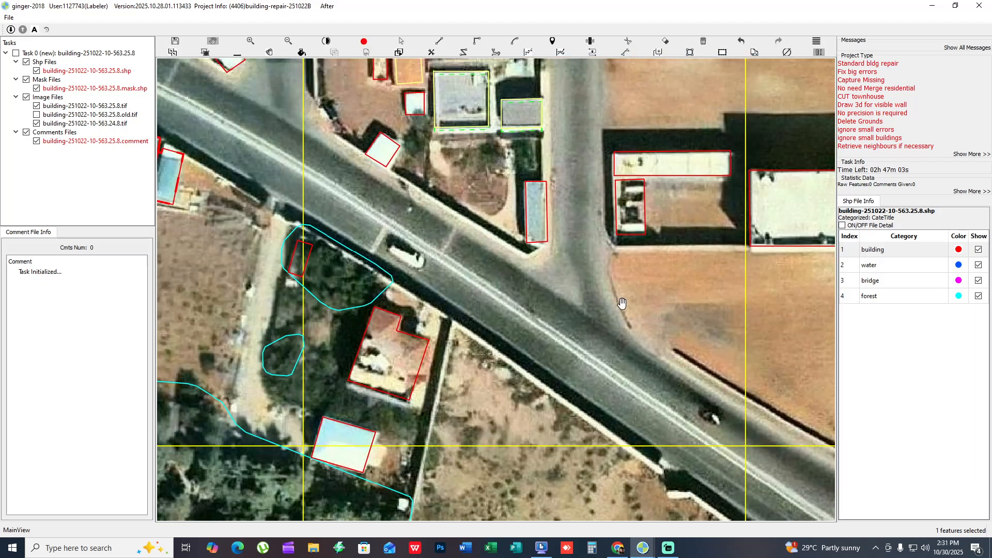
- Check the outlines of the white-roofed buildings beside the highway by showing and hiding the feature layers
{"action": "left_click_drag", "start_coordinate": [656, 287], "coordinate": [315, 310]}
{"action": "left_click_drag", "start_coordinate": [472, 307], "coordinate": [405, 311]}
{"action": "key", "text": "space"}
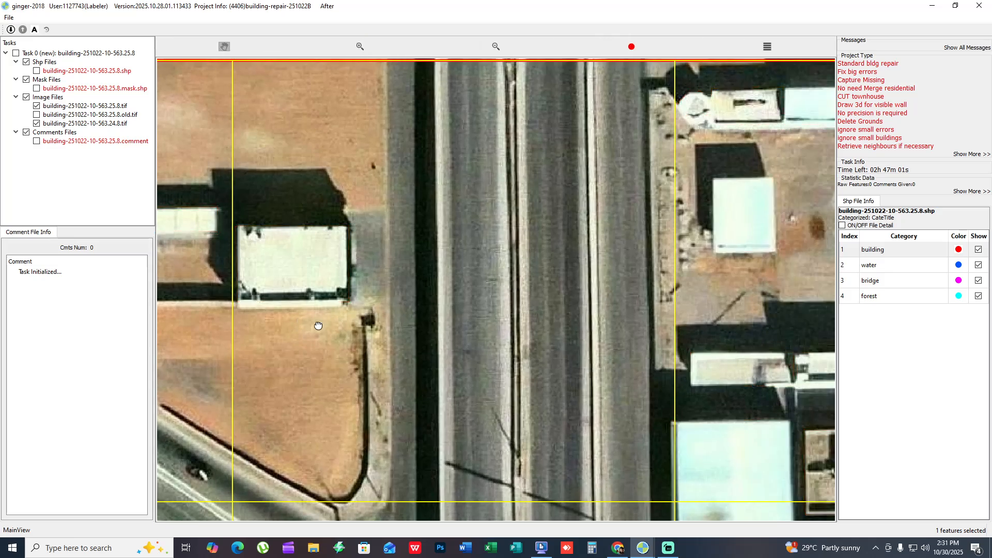
{"action": "key", "text": "space"}
{"action": "left_click_drag", "start_coordinate": [317, 325], "coordinate": [355, 299]}
{"action": "key", "text": "space"}
- Compare the white-roofed building beside the highway and the compound buildings across it with the bare imagery
{"action": "key", "text": "space"}
{"action": "key", "text": "space"}
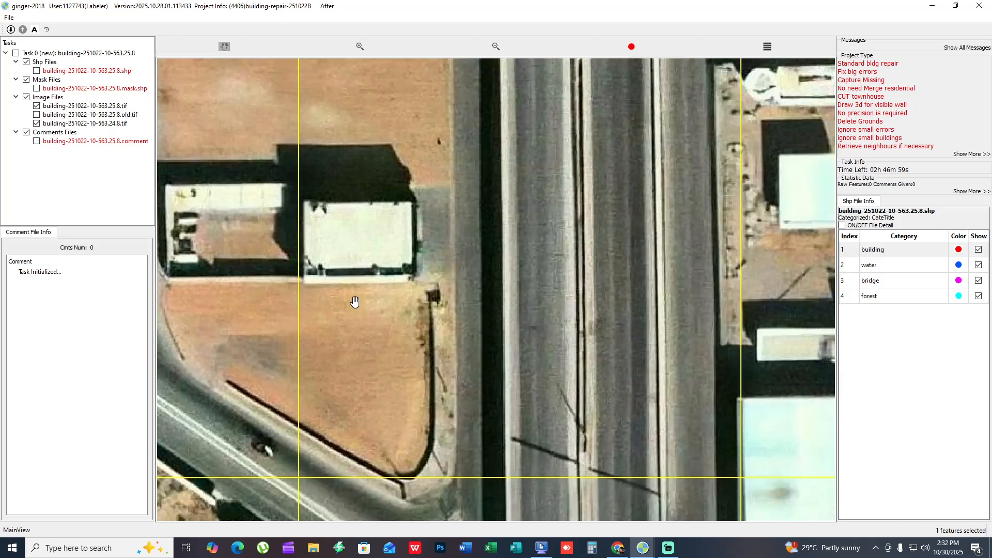
{"action": "key", "text": "space"}
{"action": "left_click", "coordinate": [368, 255]}
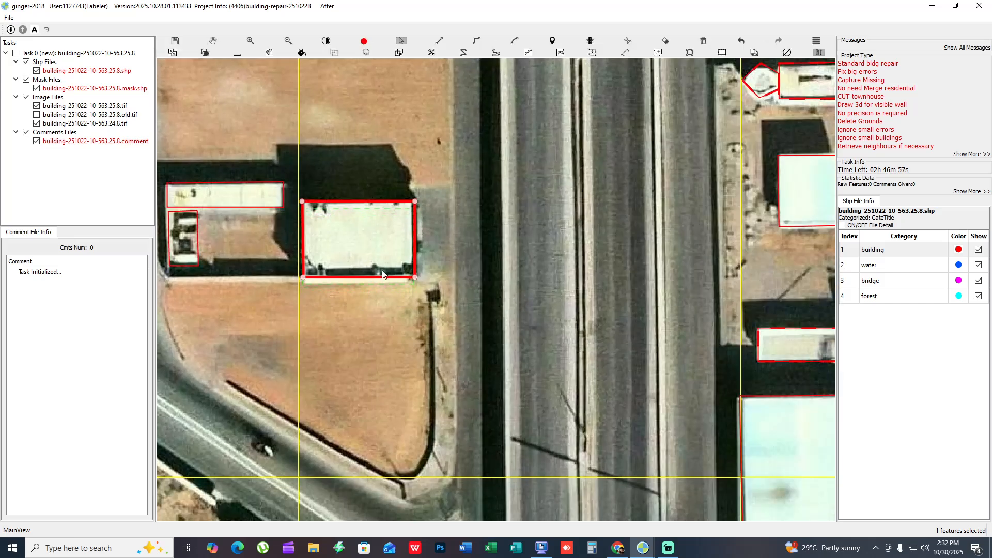
{"action": "key", "text": "h"}
{"action": "left_click_drag", "start_coordinate": [631, 348], "coordinate": [295, 381]}
{"action": "scroll", "coordinate": [295, 382], "scroll_direction": "down", "scroll_amount": 1}
{"action": "key", "text": "space"}
{"action": "key", "text": "space"}
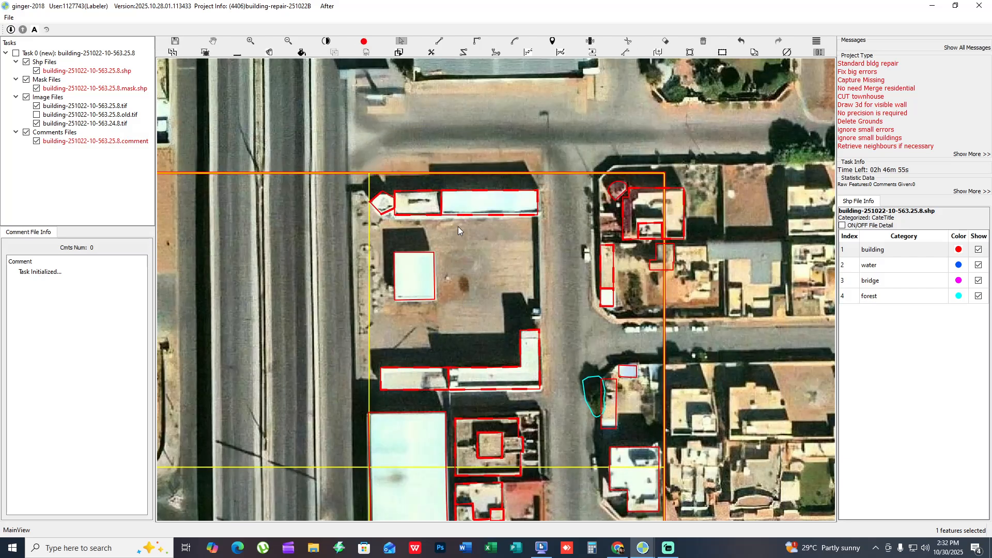
{"action": "key", "text": "space"}
{"action": "scroll", "coordinate": [466, 245], "scroll_direction": "up", "scroll_amount": 1}
- Add a downward 3D wall offset to the three adjoining white roofs along the compound's north edge
{"action": "key", "text": "space"}
{"action": "left_click_drag", "start_coordinate": [506, 237], "coordinate": [469, 185]}
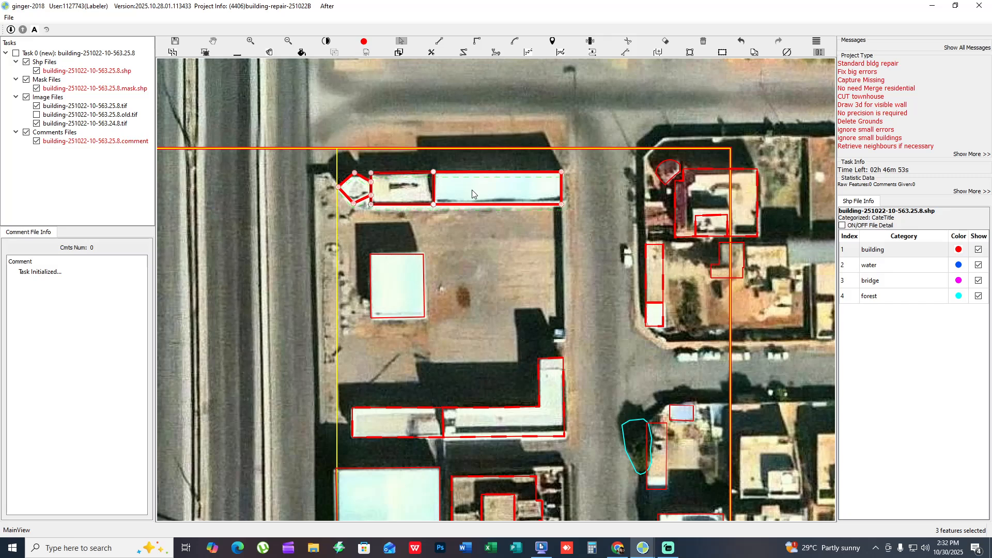
{"action": "key", "text": "space"}
{"action": "scroll", "coordinate": [496, 207], "scroll_direction": "up", "scroll_amount": 3}
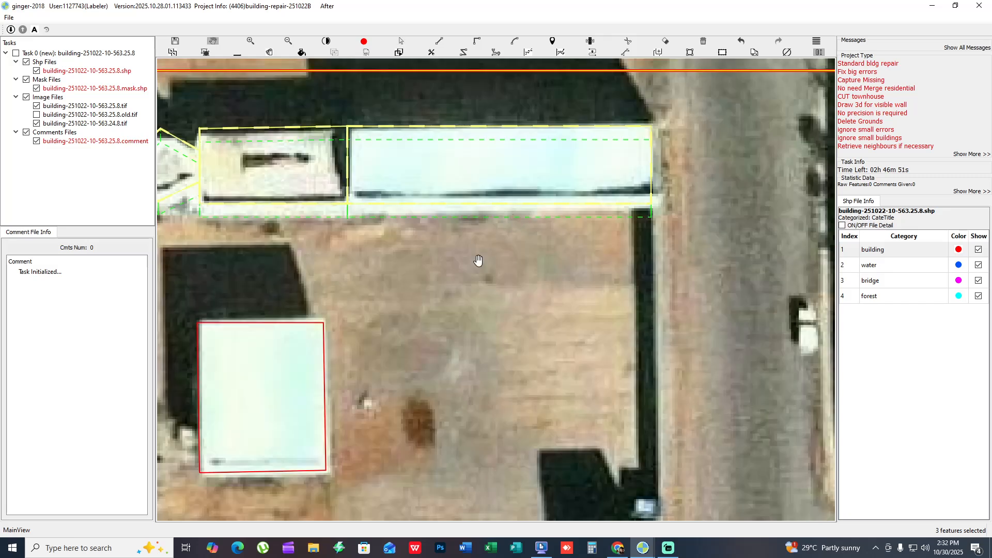
{"action": "scroll", "coordinate": [516, 218], "scroll_direction": "down", "scroll_amount": 1}
- Add a downward 3D wall offset to the L-shaped white roof and the long roof joined to it
{"action": "left_click_drag", "start_coordinate": [456, 306], "coordinate": [521, 152]}
{"action": "scroll", "coordinate": [452, 331], "scroll_direction": "down", "scroll_amount": 2}
{"action": "left_click_drag", "start_coordinate": [465, 372], "coordinate": [461, 217]}
{"action": "key", "text": "space"}
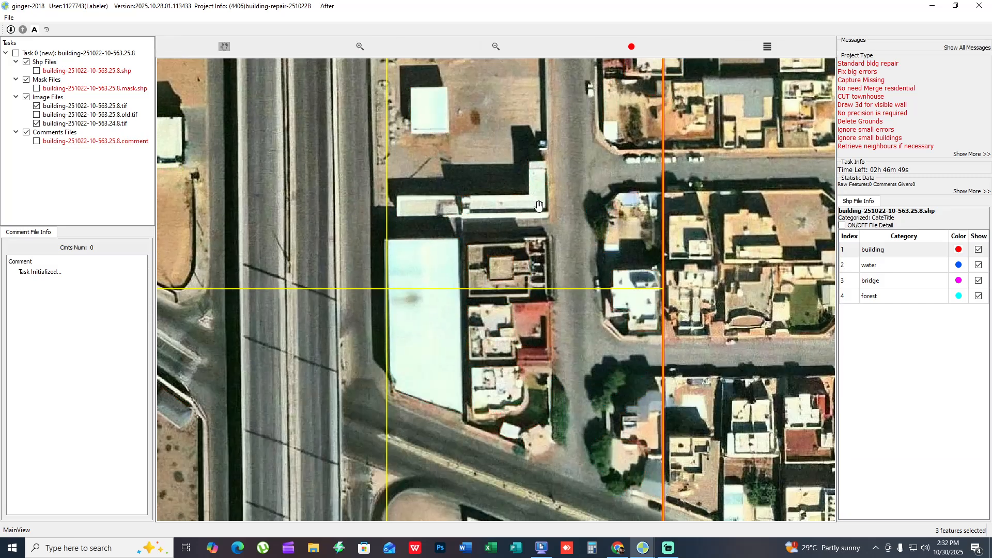
{"action": "scroll", "coordinate": [538, 205], "scroll_direction": "up", "scroll_amount": 3}
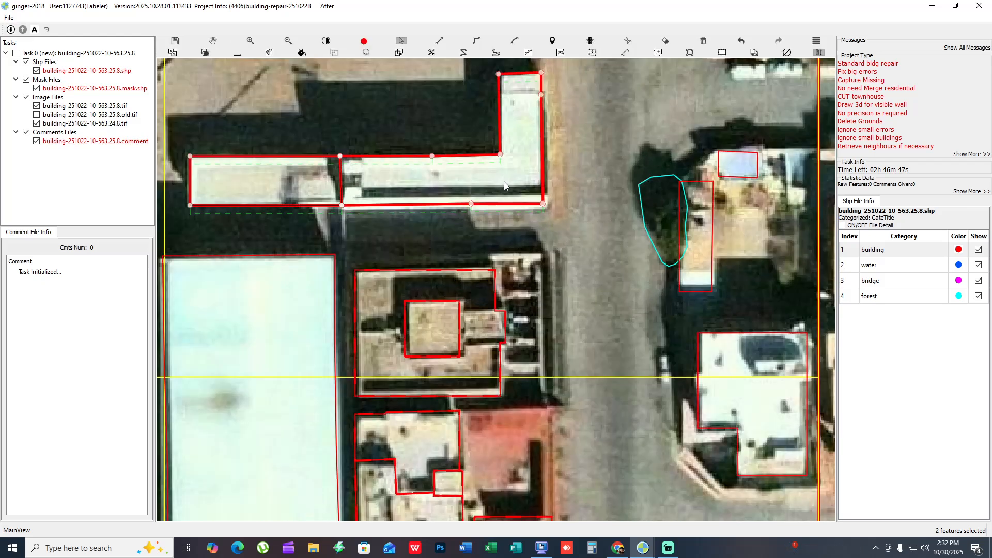
{"action": "key", "text": "space"}
{"action": "left_click_drag", "start_coordinate": [351, 308], "coordinate": [527, 161]}
{"action": "scroll", "coordinate": [528, 257], "scroll_direction": "down", "scroll_amount": 1}
{"action": "left_click_drag", "start_coordinate": [555, 275], "coordinate": [523, 199]}
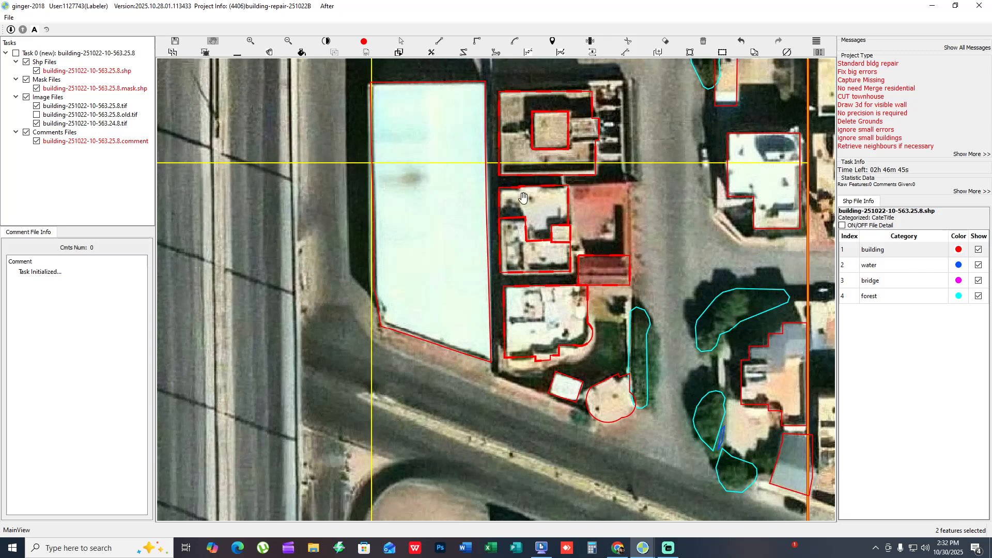
- Outline the narrow unmarked annex along the east side of the brown-roofed building, sharing the building's edge
{"action": "key", "text": "m"}
{"action": "key", "text": "m"}
{"action": "left_click_drag", "start_coordinate": [609, 123], "coordinate": [540, 224]}
{"action": "scroll", "coordinate": [545, 232], "scroll_direction": "up", "scroll_amount": 1}
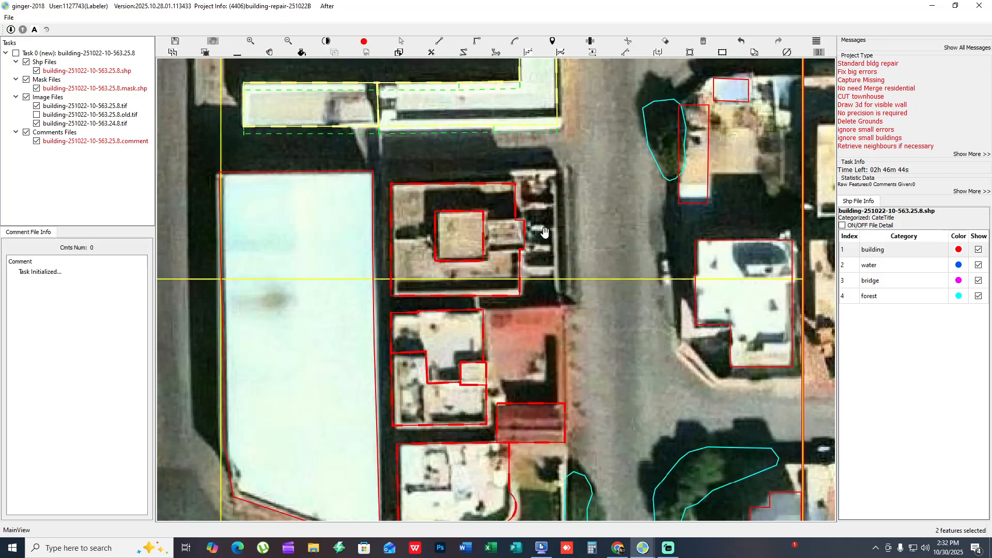
{"action": "left_click", "coordinate": [516, 185]}
{"action": "left_click", "coordinate": [520, 276]}
{"action": "key", "text": "r"}
{"action": "left_click", "coordinate": [556, 276]}
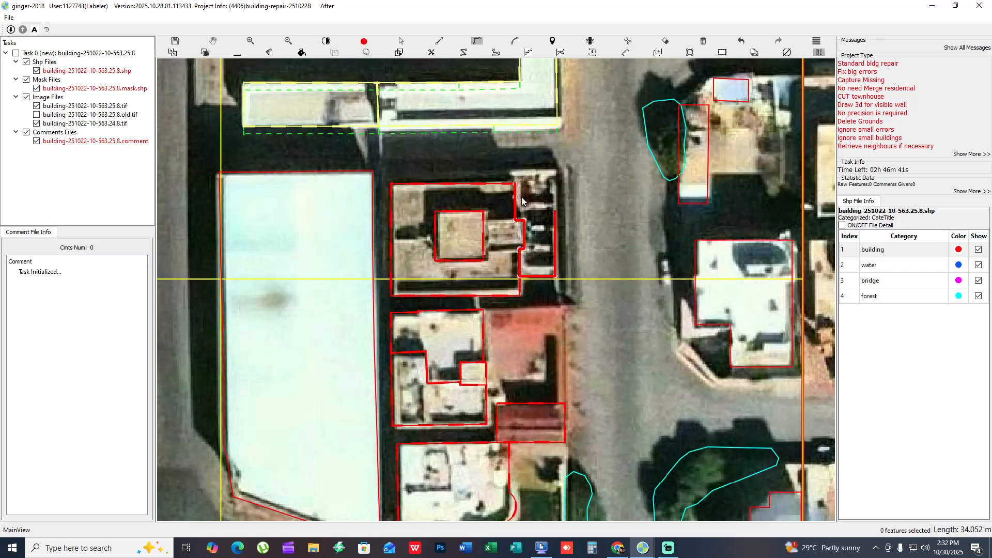
{"action": "double_click", "coordinate": [528, 197]}
{"action": "key", "text": "v"}
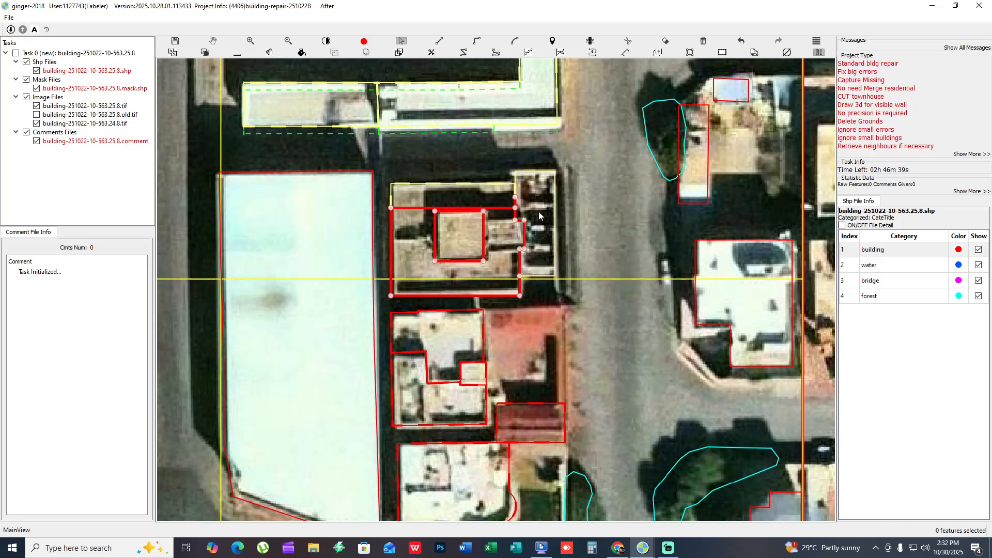
- Merge the strip along the north edge of the brown-roofed building with the rest of its outline
{"action": "left_click", "coordinate": [509, 200], "text": "shift"}
{"action": "left_click", "coordinate": [478, 232], "text": "shift"}
{"action": "scroll", "coordinate": [514, 279], "scroll_direction": "down", "scroll_amount": 1}
{"action": "left_click_drag", "start_coordinate": [515, 279], "coordinate": [536, 198]}
{"action": "key", "text": "h"}
{"action": "key", "text": "h"}
{"action": "scroll", "coordinate": [528, 227], "scroll_direction": "up", "scroll_amount": 1}
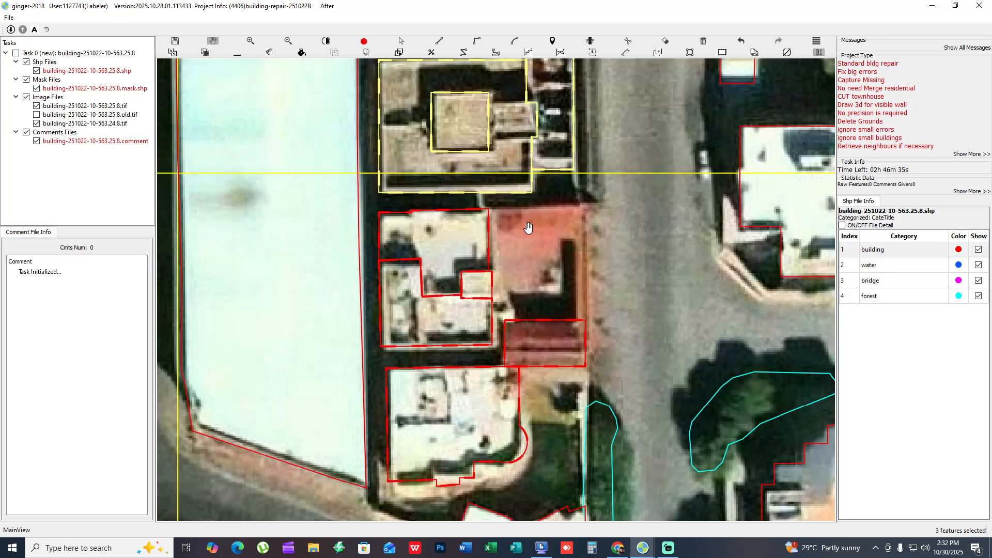
- Draw a rectangular building outline around the upper part of the unmarked red roof
{"action": "key", "text": "r"}
{"action": "left_click", "coordinate": [494, 211]}
{"action": "left_click", "coordinate": [576, 204]}
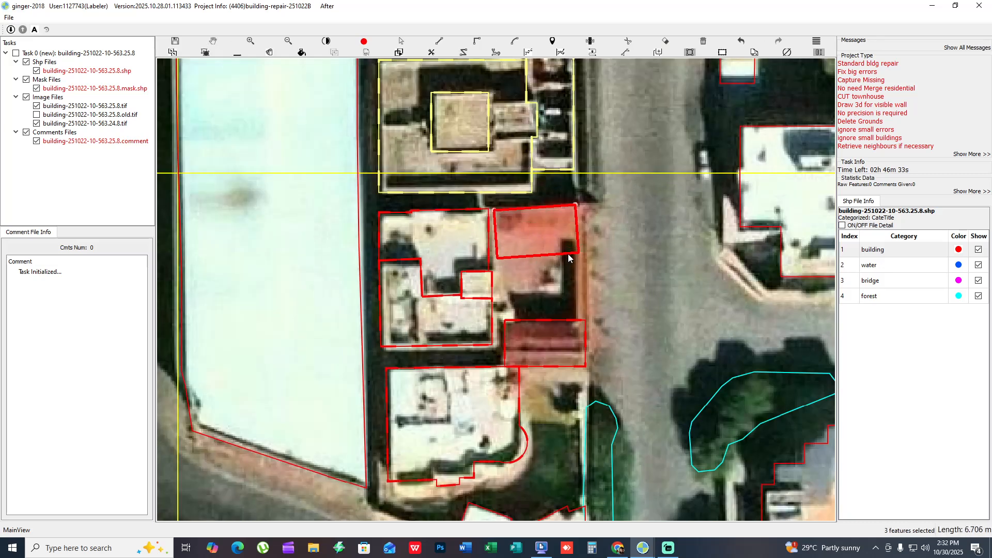
{"action": "left_click", "coordinate": [568, 254]}
{"action": "mouse_move", "coordinate": [553, 319]}
{"action": "left_mouse_down"}
{"action": "mouse_move", "coordinate": [524, 241]}
{"action": "mouse_move", "coordinate": [527, 199]}
{"action": "left_mouse_up"}
- Add a downward 3D wall offset to the curved white-roofed building and the dark red roof beside it
{"action": "scroll", "coordinate": [527, 199], "scroll_direction": "down", "scroll_amount": 1}
{"action": "key", "text": "m"}
{"action": "key", "text": "m"}
{"action": "left_click_drag", "start_coordinate": [522, 294], "coordinate": [510, 250]}
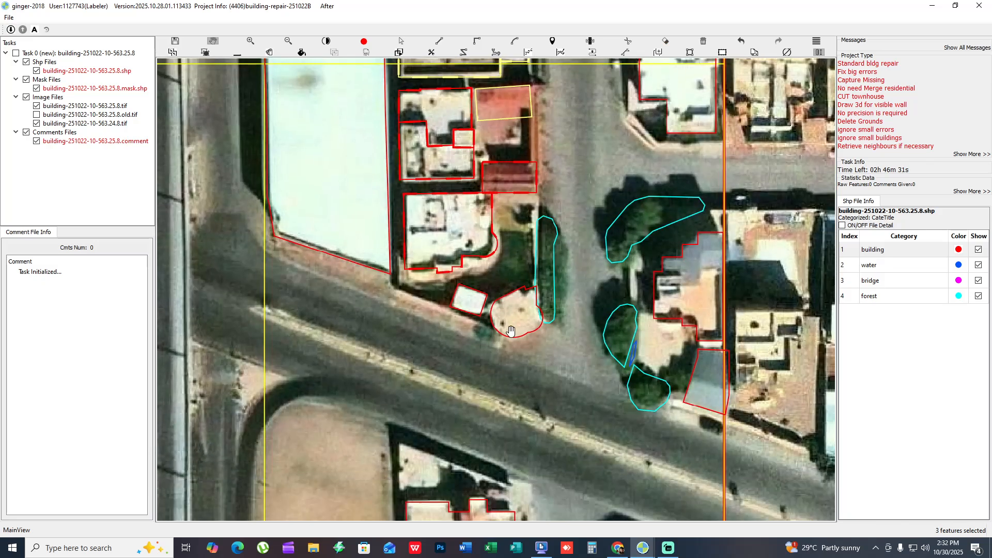
{"action": "left_click_drag", "start_coordinate": [484, 311], "coordinate": [398, 309]}
{"action": "scroll", "coordinate": [341, 261], "scroll_direction": "up", "scroll_amount": 1}
{"action": "left_click_drag", "start_coordinate": [414, 276], "coordinate": [449, 312]}
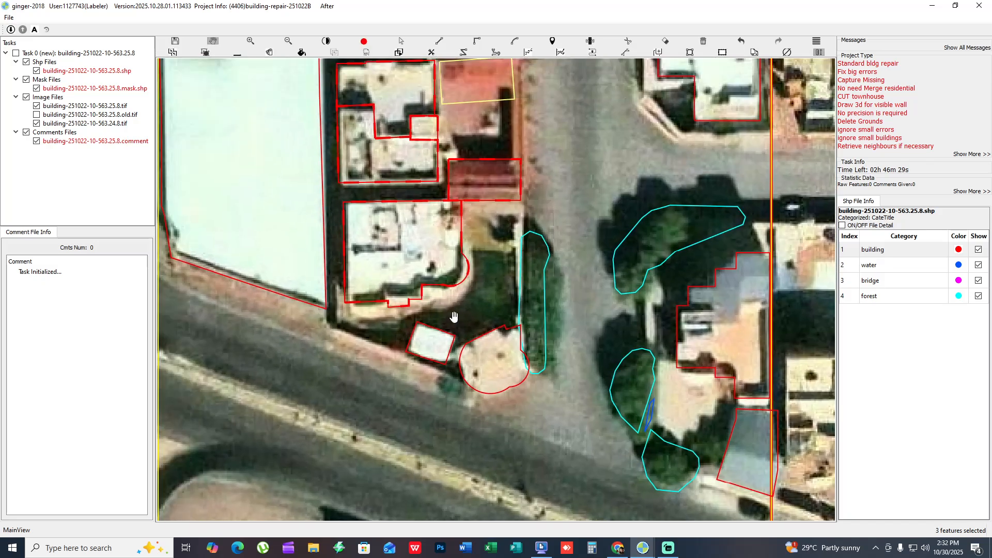
{"action": "key", "text": "h"}
- Replace the rounded outline of the beige roof at the road corner with a tilted rectangular outline
{"action": "key", "text": "h"}
{"action": "left_click", "coordinate": [459, 304]}
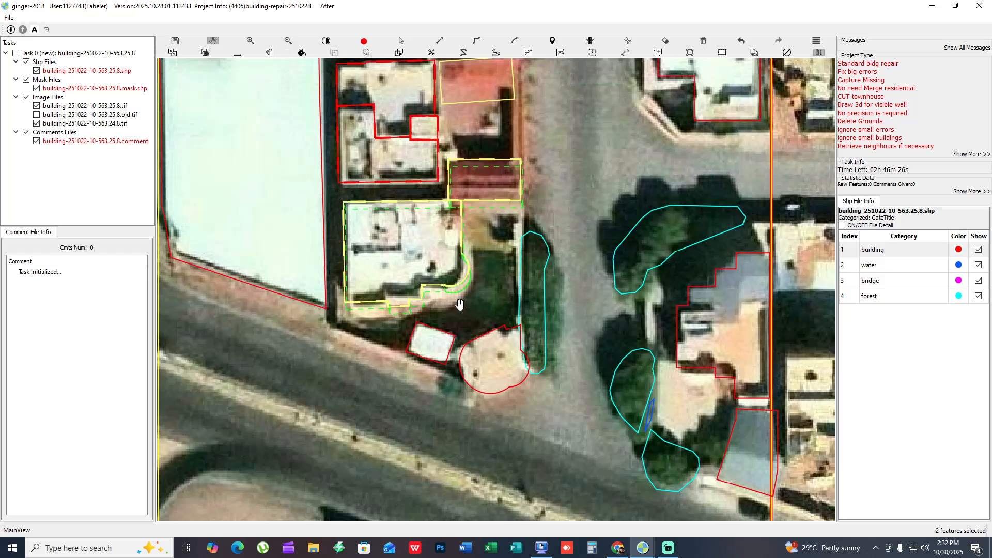
{"action": "key", "text": "h"}
{"action": "left_click_drag", "start_coordinate": [494, 354], "coordinate": [430, 352]}
{"action": "key", "text": "h"}
{"action": "left_click", "coordinate": [438, 324]}
{"action": "key", "text": "h"}
{"action": "left_click_drag", "start_coordinate": [419, 390], "coordinate": [363, 406]}
{"action": "key", "text": "h"}
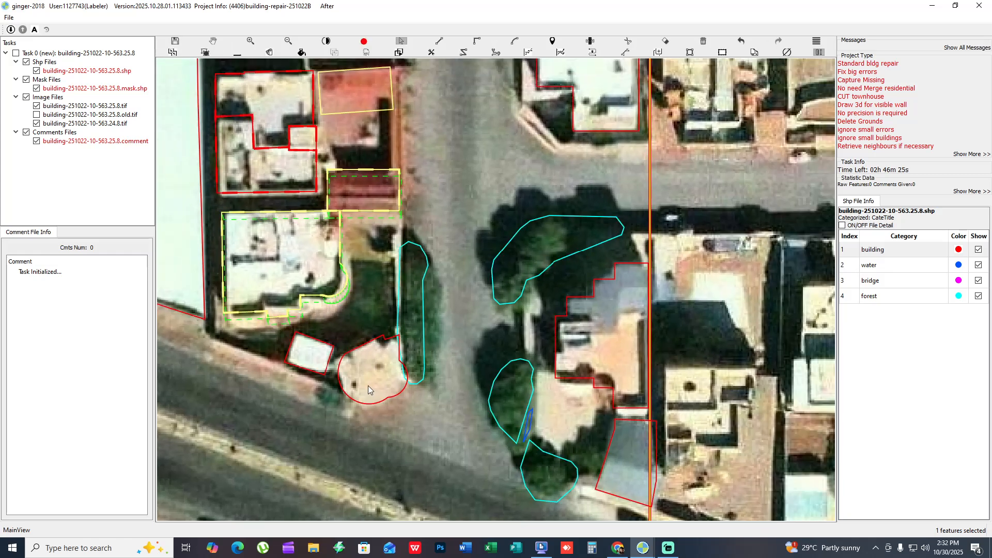
{"action": "key", "text": "Delete"}
{"action": "key", "text": "r"}
{"action": "left_click", "coordinate": [382, 339]}
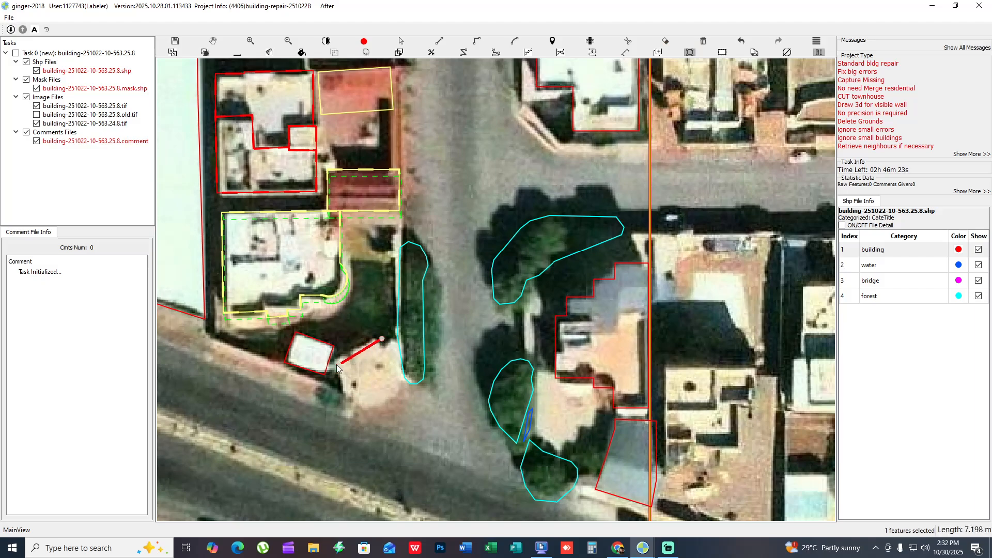
{"action": "left_click", "coordinate": [337, 363]}
{"action": "left_click", "coordinate": [360, 412]}
- Check the building outlines on both sides of the street against the mask and the bare imagery
{"action": "key", "text": "h"}
{"action": "left_click_drag", "start_coordinate": [447, 338], "coordinate": [369, 354]}
{"action": "scroll", "coordinate": [372, 348], "scroll_direction": "down", "scroll_amount": 2}
{"action": "key", "text": "h"}
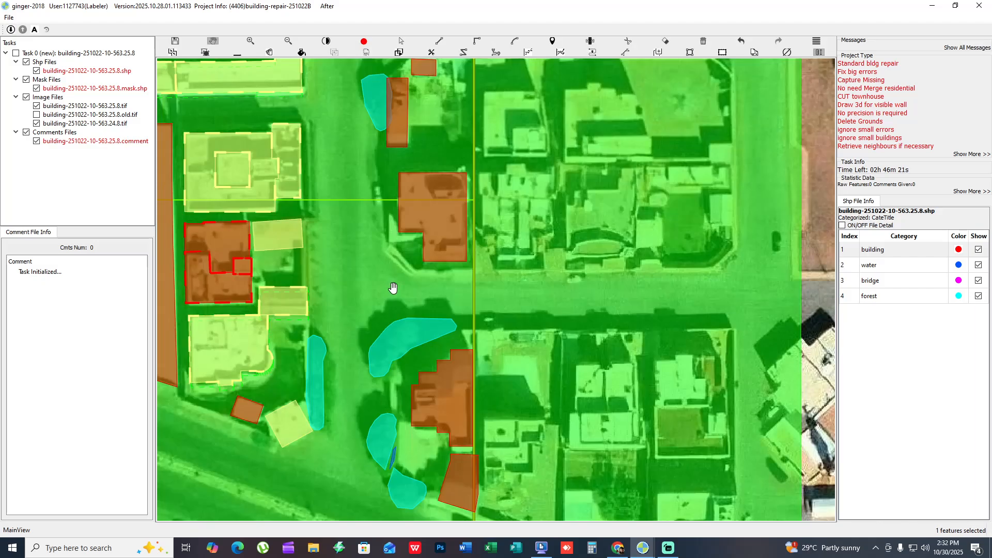
{"action": "left_click_drag", "start_coordinate": [436, 199], "coordinate": [458, 241]}
{"action": "key", "text": "h"}
{"action": "scroll", "coordinate": [458, 241], "scroll_direction": "up", "scroll_amount": 2}
{"action": "key", "text": "h"}
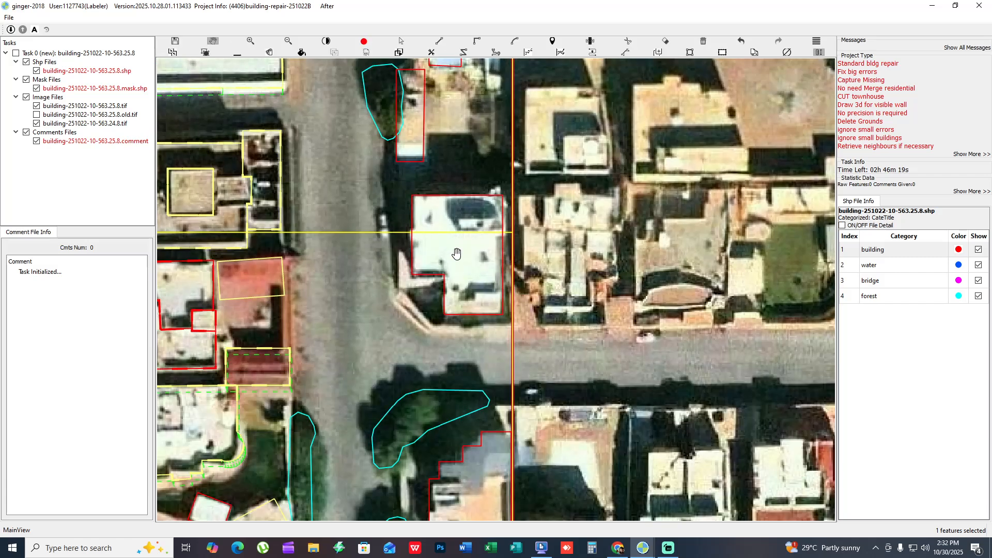
- Shorten the narrow building's outline beside the trees so it excludes the white strip at its south end
{"action": "key", "text": "h"}
{"action": "left_click_drag", "start_coordinate": [454, 168], "coordinate": [424, 200]}
{"action": "key", "text": "h"}
{"action": "left_click", "coordinate": [445, 220]}
{"action": "key", "text": "s"}
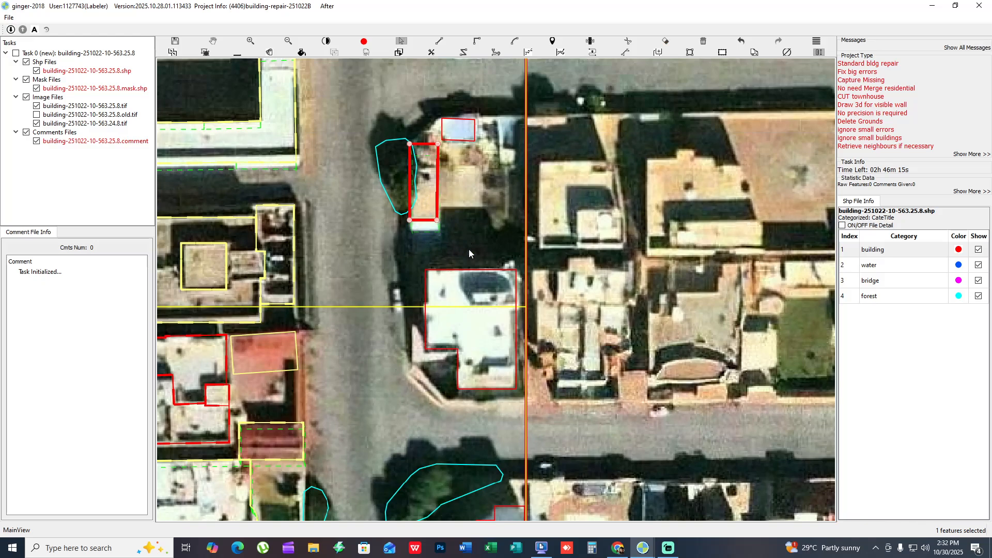
- Compare the white corner house and the buildings beside the trees with the bare imagery
{"action": "left_click_drag", "start_coordinate": [469, 249], "coordinate": [442, 206]}
{"action": "key", "text": "h"}
{"action": "key", "text": "h"}
{"action": "left_click_drag", "start_coordinate": [447, 381], "coordinate": [467, 270]}
{"action": "key", "text": "h"}
{"action": "left_click_drag", "start_coordinate": [452, 412], "coordinate": [462, 345]}
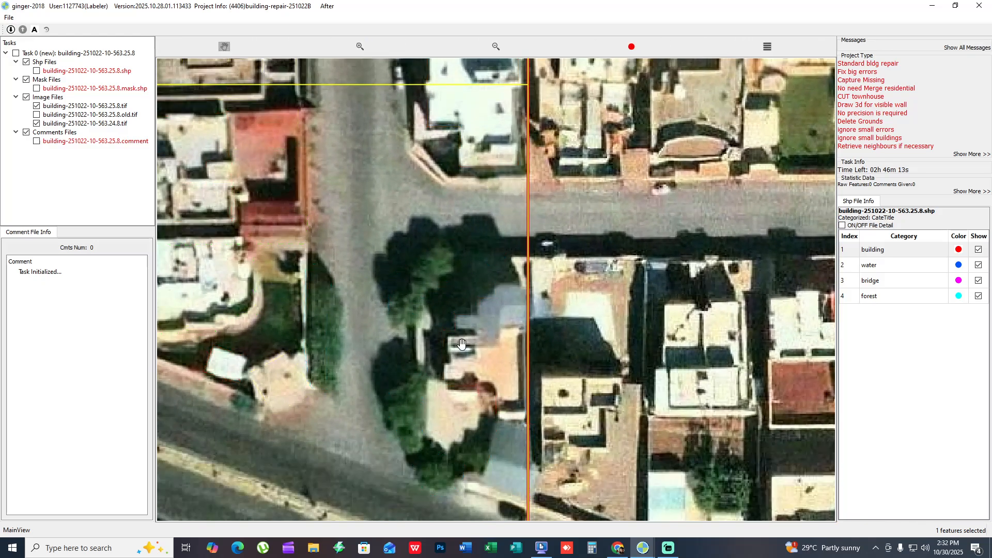
{"action": "left_click_drag", "start_coordinate": [471, 404], "coordinate": [467, 290]}
{"action": "left_click_drag", "start_coordinate": [467, 376], "coordinate": [560, 191]}
- Check the building outlines in the blocks south of the diagonal road against the bare imagery
{"action": "scroll", "coordinate": [521, 281], "scroll_direction": "down", "scroll_amount": 1}
{"action": "left_click_drag", "start_coordinate": [515, 250], "coordinate": [565, 186]}
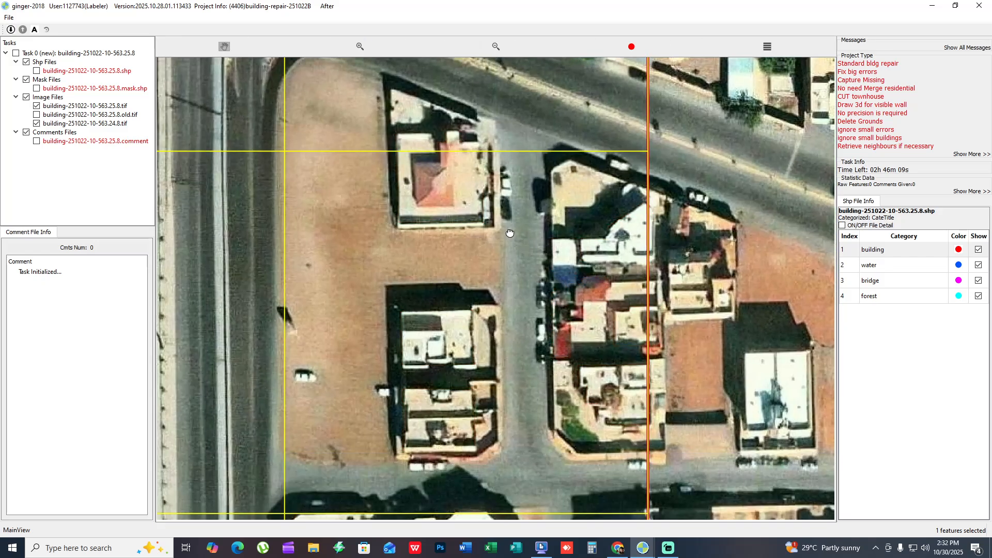
{"action": "key", "text": "h"}
{"action": "left_click_drag", "start_coordinate": [510, 233], "coordinate": [448, 148]}
{"action": "left_click_drag", "start_coordinate": [473, 203], "coordinate": [523, 276]}
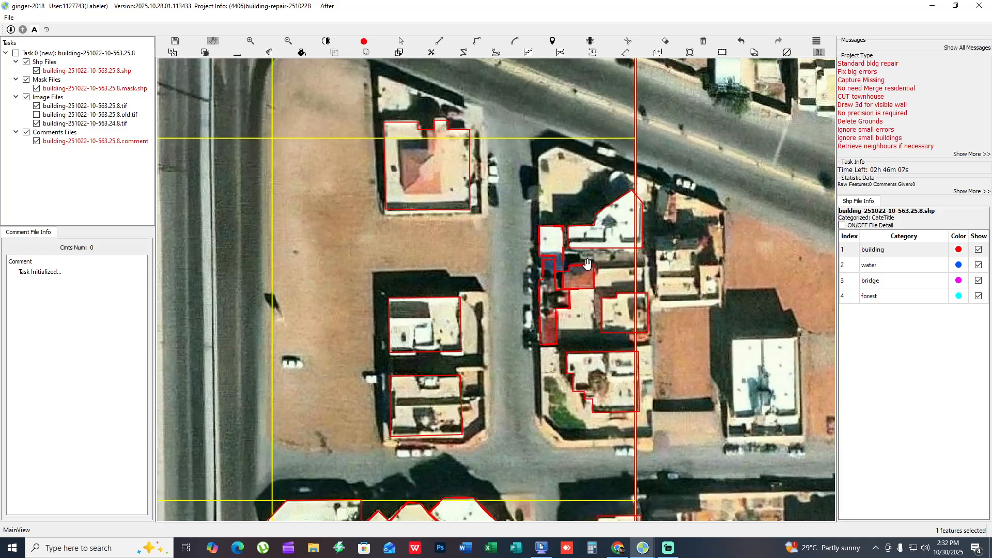
{"action": "left_click_drag", "start_coordinate": [575, 300], "coordinate": [569, 272]}
{"action": "scroll", "coordinate": [593, 195], "scroll_direction": "down", "scroll_amount": 1}
{"action": "scroll", "coordinate": [593, 163], "scroll_direction": "up", "scroll_amount": 3}
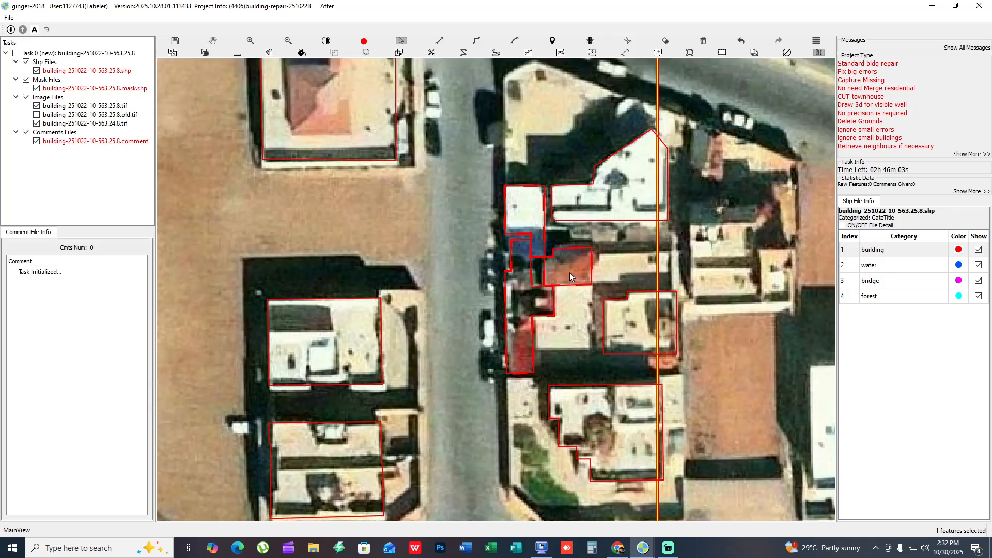
- Cut the joined outlines with a horizontal line along the lower edge of the blue roof
{"action": "scroll", "coordinate": [562, 256], "scroll_direction": "up", "scroll_amount": 1}
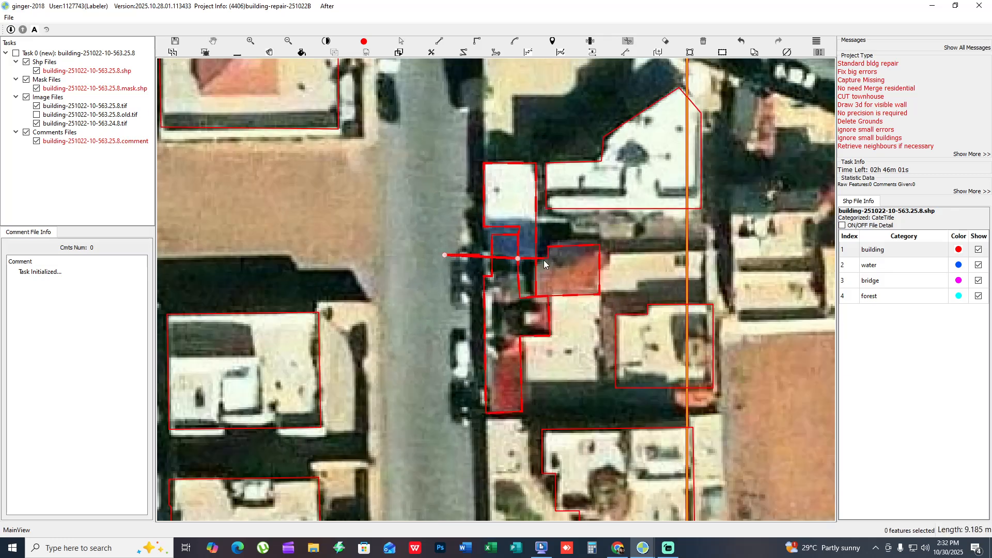
{"action": "double_click", "coordinate": [446, 255]}
{"action": "key", "text": "s"}
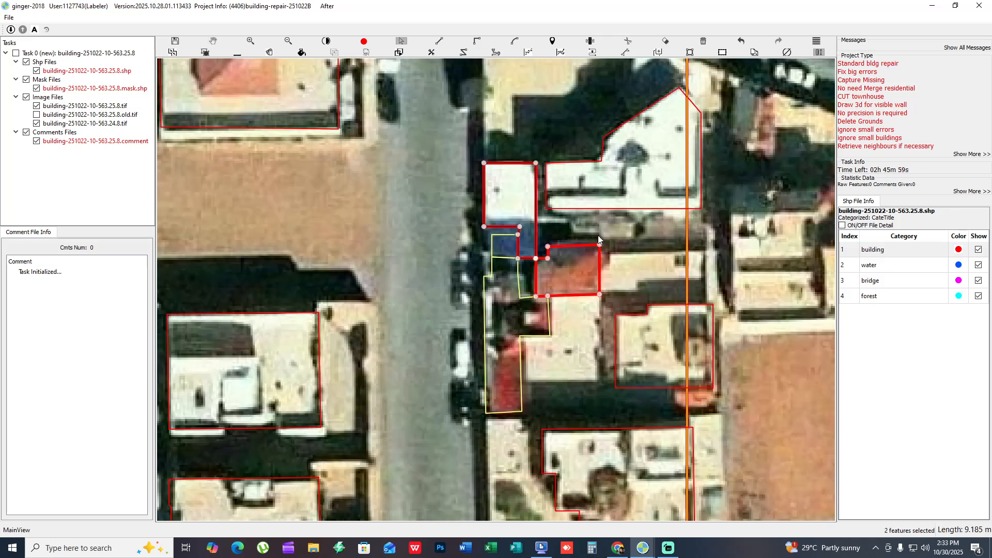
{"action": "scroll", "coordinate": [598, 239], "scroll_direction": "down", "scroll_amount": 2}
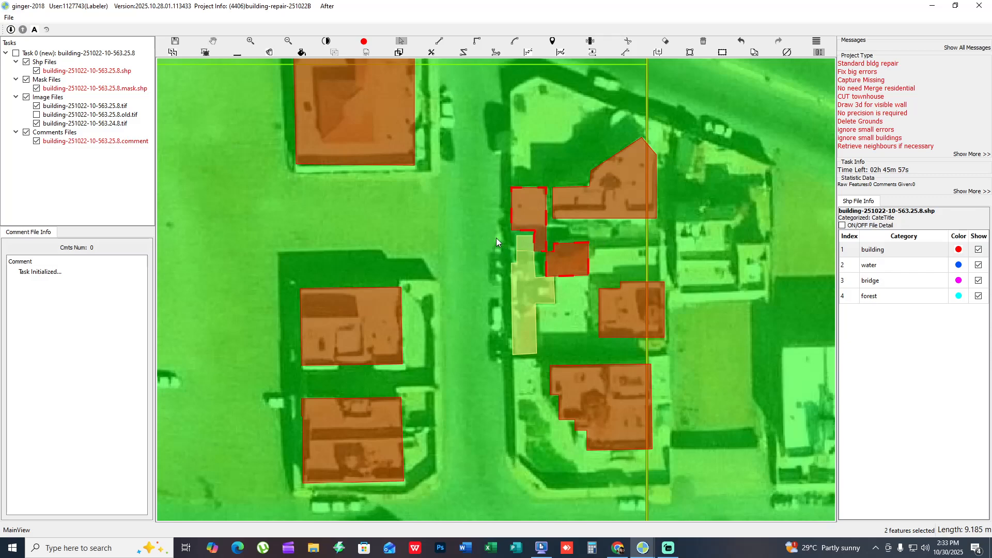
{"action": "key", "text": "Print"}
{"action": "left_click_drag", "start_coordinate": [274, 89], "coordinate": [670, 465]}
{"action": "key", "text": "Escape"}
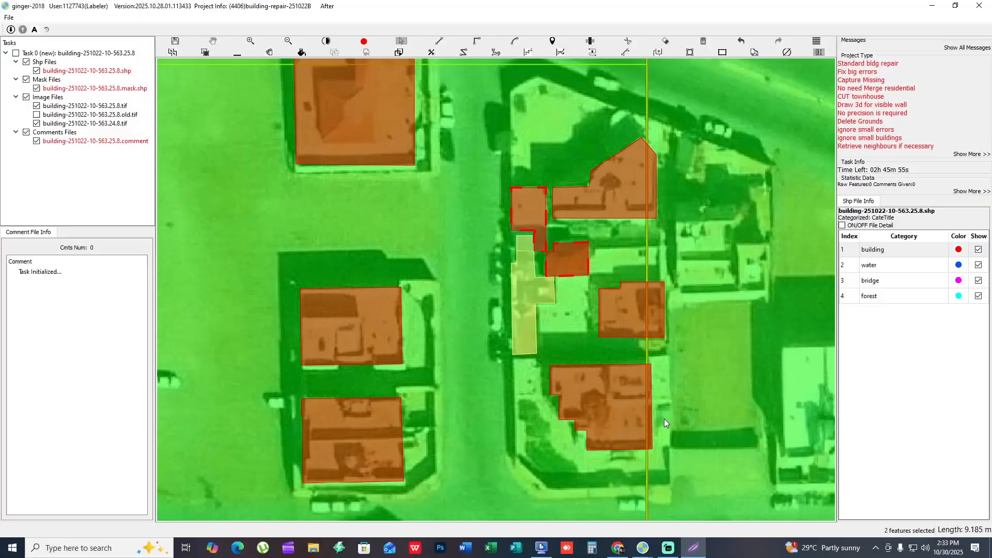
- Capture the map area and mark the cut across the blue and red roofs with a straight red line
{"action": "key", "text": "Print"}
{"action": "left_click_drag", "start_coordinate": [226, 89], "coordinate": [819, 548]}
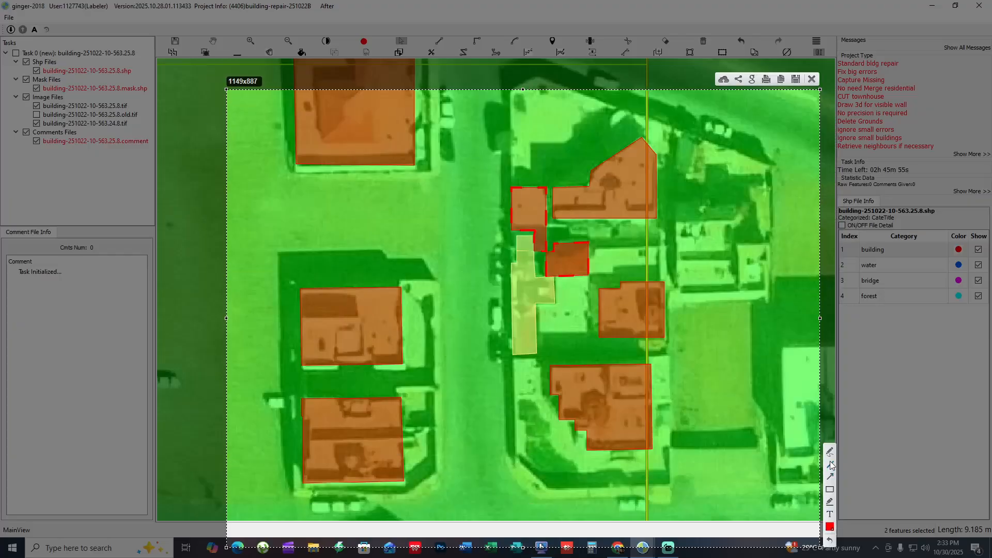
{"action": "left_click_drag", "start_coordinate": [279, 230], "coordinate": [838, 256]}
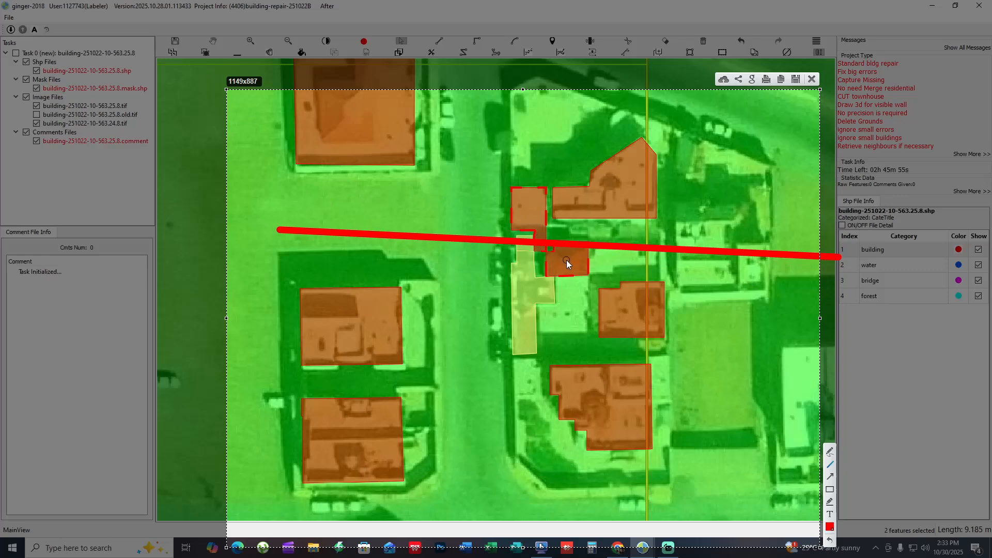
{"action": "key", "text": "Escape"}
{"action": "key", "text": "Escape"}
- Examine the cut outlines around the blue roof, the red roof and the narrow building at close range
{"action": "key", "text": "f"}
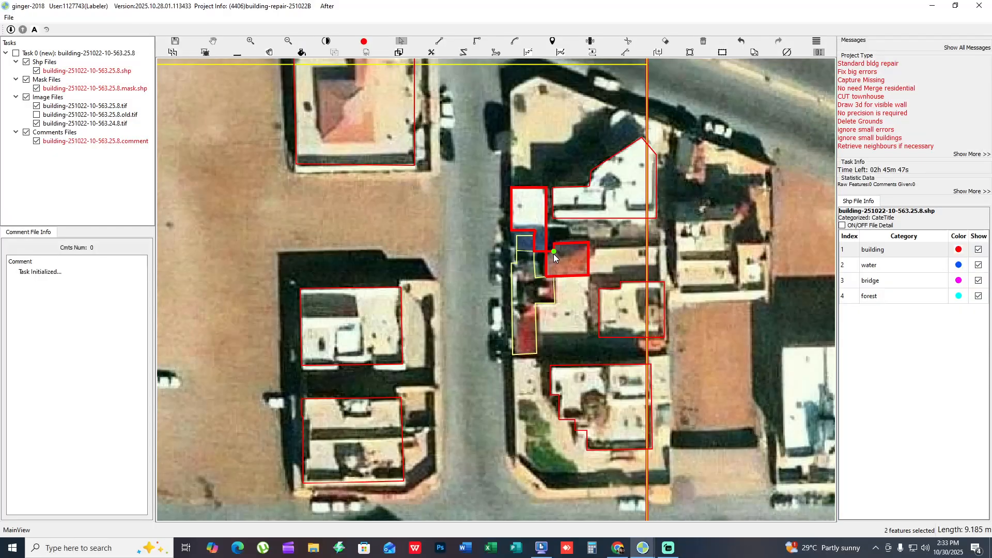
{"action": "scroll", "coordinate": [553, 253], "scroll_direction": "up", "scroll_amount": 3}
{"action": "scroll", "coordinate": [619, 298], "scroll_direction": "down", "scroll_amount": 2}
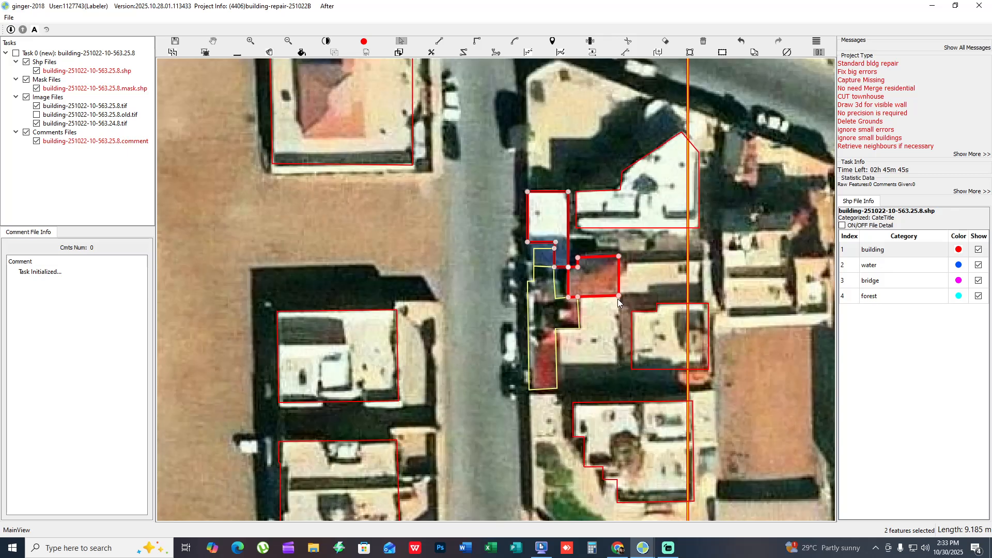
{"action": "left_click_drag", "start_coordinate": [605, 240], "coordinate": [596, 240]}
{"action": "left_click_drag", "start_coordinate": [448, 186], "coordinate": [482, 181]}
{"action": "scroll", "coordinate": [531, 249], "scroll_direction": "up", "scroll_amount": 3}
{"action": "scroll", "coordinate": [459, 164], "scroll_direction": "down", "scroll_amount": 1}
{"action": "scroll", "coordinate": [465, 139], "scroll_direction": "up", "scroll_amount": 1}
{"action": "key", "text": "f"}
{"action": "key", "text": "f"}
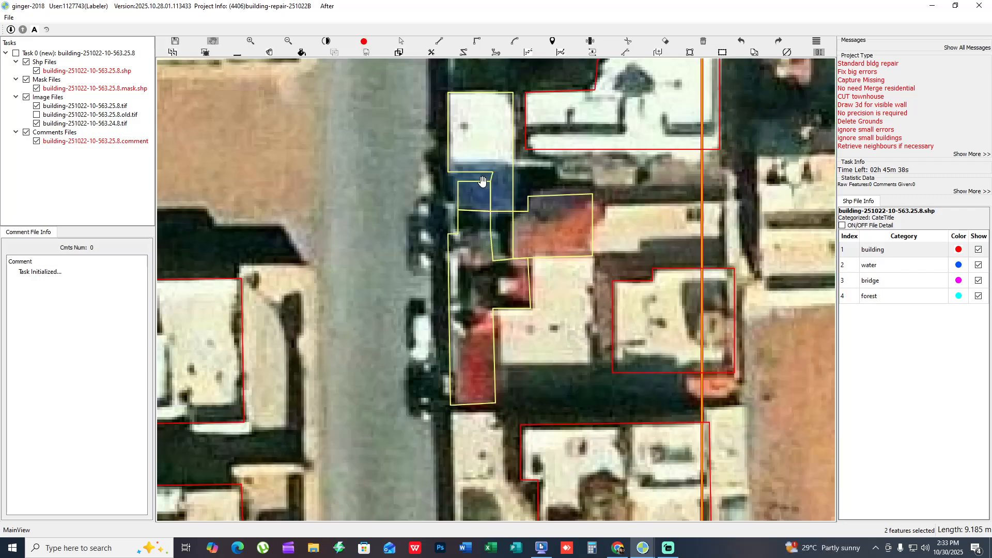
- Merge the small blue piece left by the cut into the white-and-blue roof's outline
{"action": "key", "text": "s"}
{"action": "left_click", "coordinate": [479, 156]}
{"action": "left_click_drag", "start_coordinate": [508, 187], "coordinate": [484, 191]}
{"action": "key", "text": "m"}
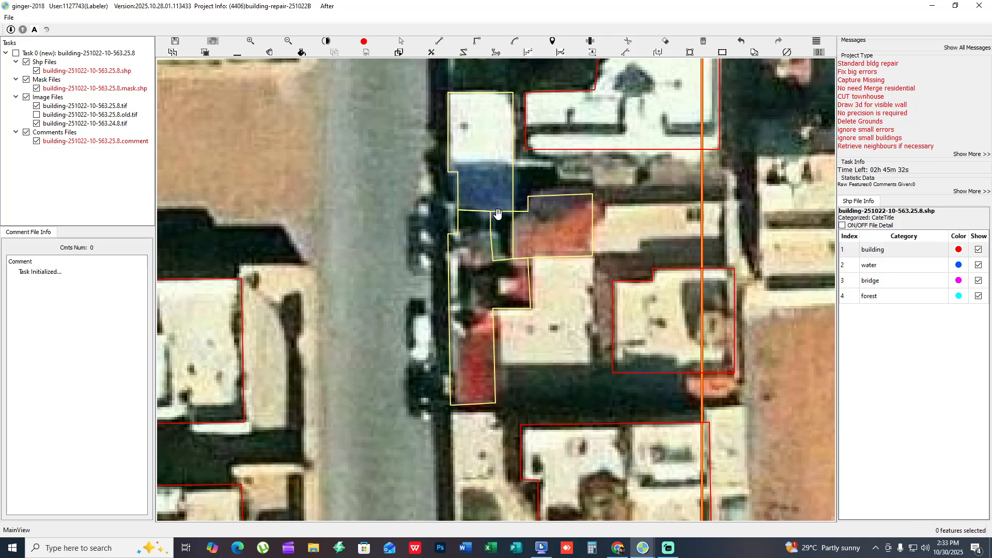
- Check the cut outlines of the blue and red roofs against the surrounding blocks, including with the mask fill
{"action": "scroll", "coordinate": [498, 213], "scroll_direction": "down", "scroll_amount": 2}
{"action": "key", "text": "m"}
{"action": "left_click_drag", "start_coordinate": [507, 182], "coordinate": [476, 250]}
{"action": "key", "text": "m"}
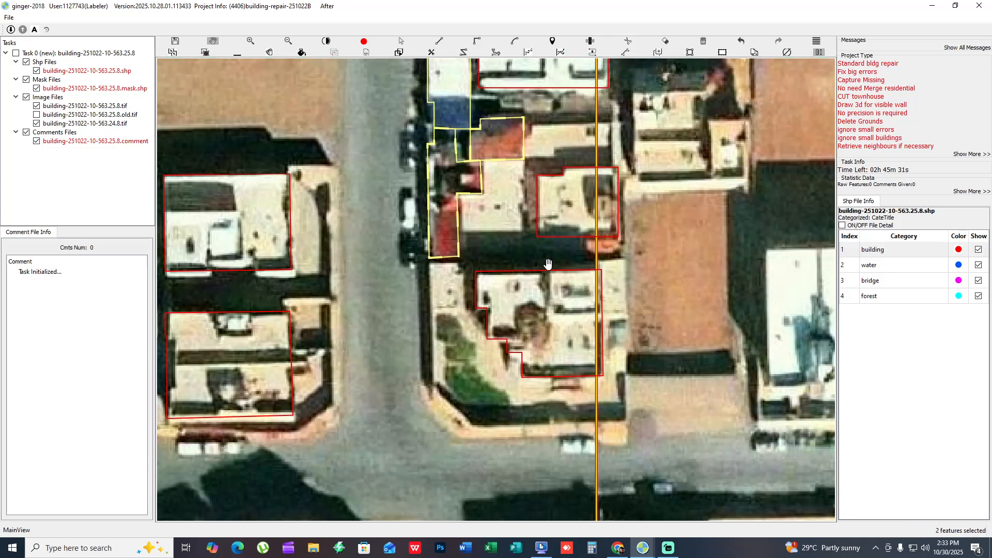
{"action": "left_click_drag", "start_coordinate": [548, 264], "coordinate": [528, 295]}
{"action": "scroll", "coordinate": [602, 217], "scroll_direction": "down", "scroll_amount": 2}
{"action": "key", "text": "m"}
{"action": "scroll", "coordinate": [604, 202], "scroll_direction": "down", "scroll_amount": 2}
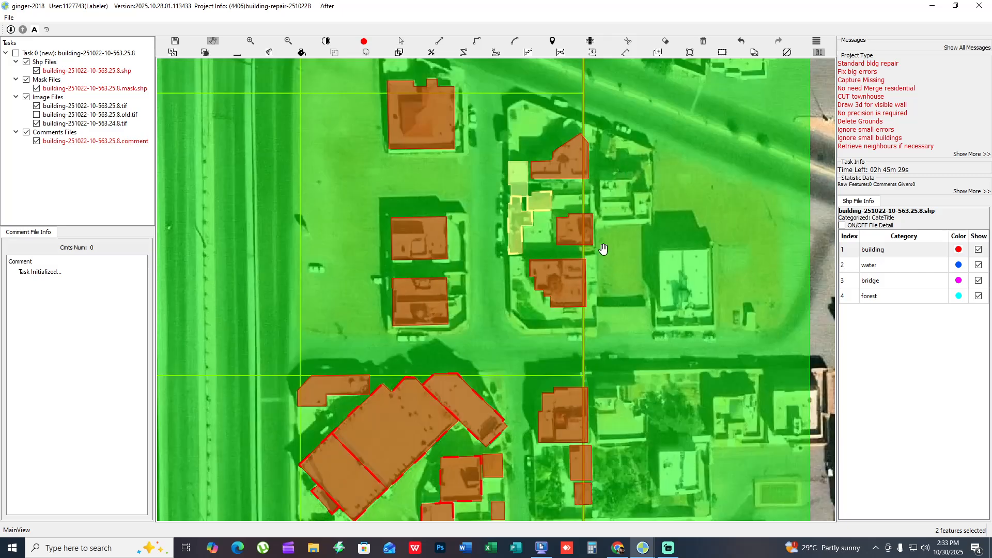
- Draw 3D walls for the two detached houses on the open lot west of the street
{"action": "left_click_drag", "start_coordinate": [615, 310], "coordinate": [782, 266]}
{"action": "key", "text": "space"}
{"action": "scroll", "coordinate": [720, 236], "scroll_direction": "up", "scroll_amount": 1}
{"action": "scroll", "coordinate": [720, 237], "scroll_direction": "up", "scroll_amount": 1}
{"action": "key", "text": "space"}
{"action": "key", "text": "space"}
{"action": "left_click_drag", "start_coordinate": [493, 240], "coordinate": [621, 267]}
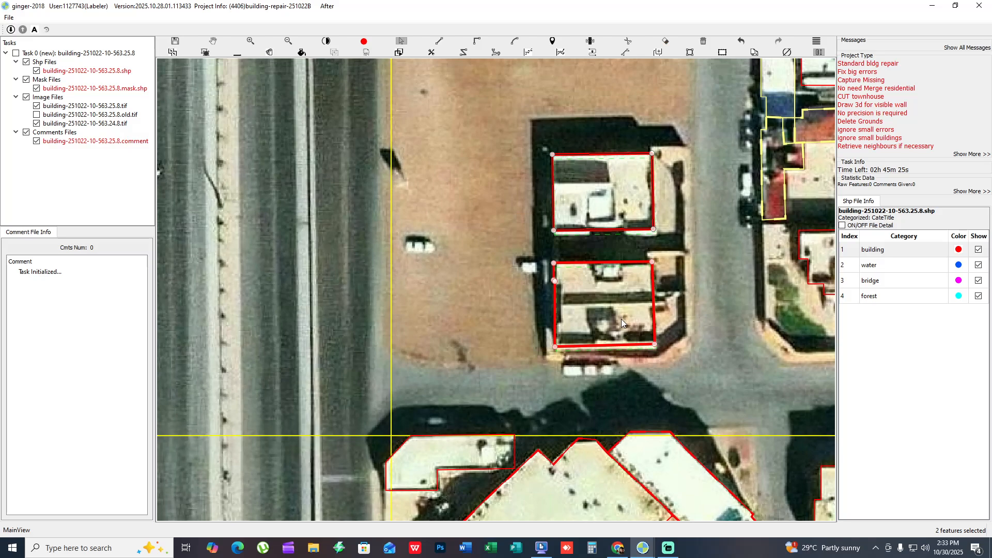
{"action": "left_click_drag", "start_coordinate": [621, 319], "coordinate": [281, 269]}
{"action": "left_click_drag", "start_coordinate": [521, 238], "coordinate": [524, 234]}
{"action": "key", "text": "space"}
{"action": "left_click_drag", "start_coordinate": [365, 297], "coordinate": [607, 277]}
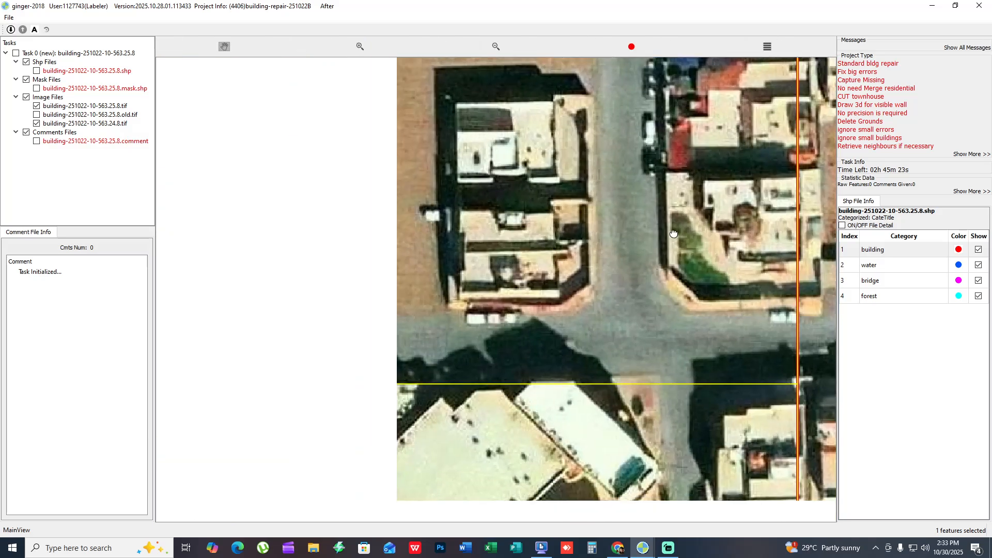
{"action": "key", "text": "space"}
- Look over the remaining grid cells along both sides of the highway for missed or faulty building outlines
{"action": "scroll", "coordinate": [607, 277], "scroll_direction": "down", "scroll_amount": 1}
{"action": "left_click_drag", "start_coordinate": [545, 317], "coordinate": [684, 371]}
{"action": "left_click_drag", "start_coordinate": [723, 116], "coordinate": [607, 234]}
{"action": "scroll", "coordinate": [641, 318], "scroll_direction": "down", "scroll_amount": 1}
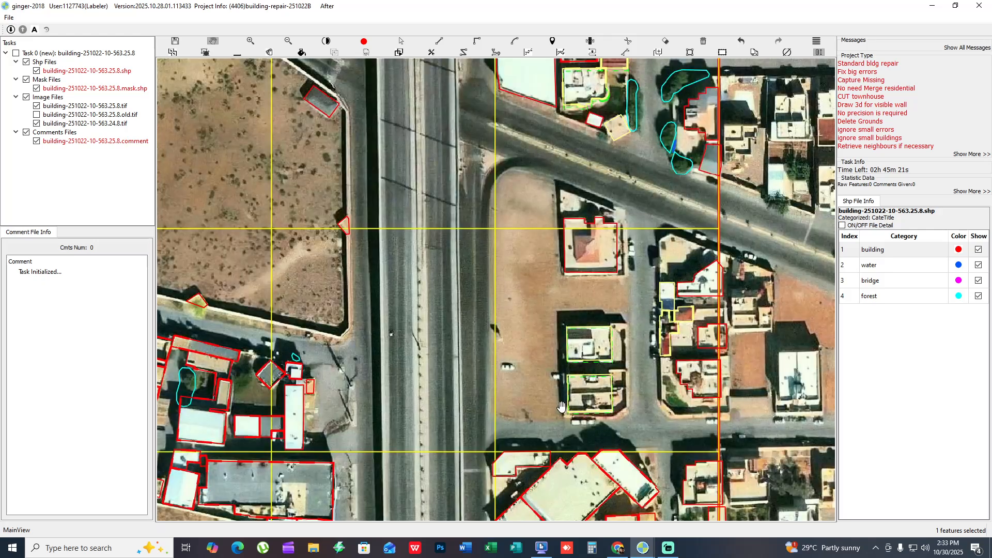
{"action": "left_click_drag", "start_coordinate": [613, 383], "coordinate": [556, 178]}
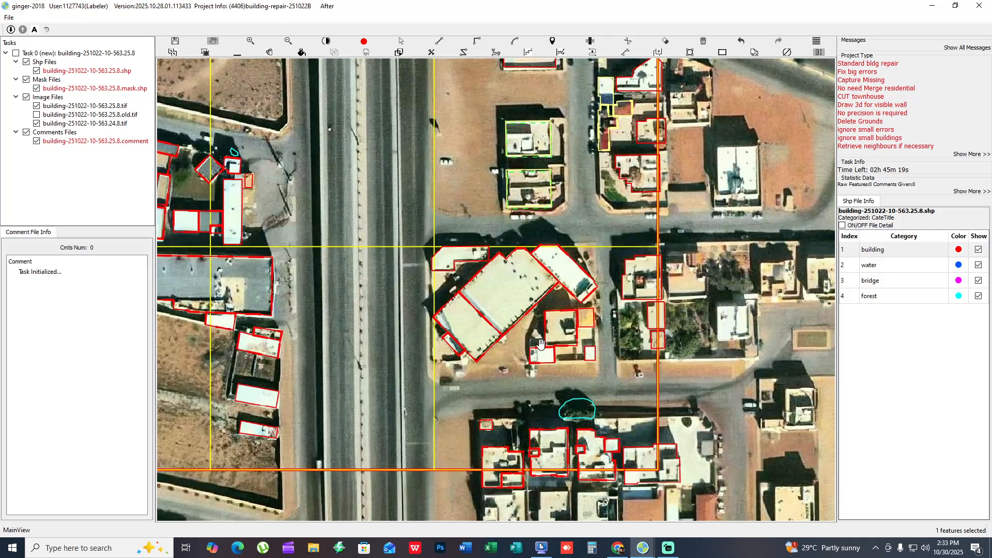
{"action": "left_click_drag", "start_coordinate": [565, 316], "coordinate": [526, 404]}
{"action": "left_click_drag", "start_coordinate": [523, 204], "coordinate": [583, 524]}
{"action": "left_click_drag", "start_coordinate": [611, 264], "coordinate": [622, 385]}
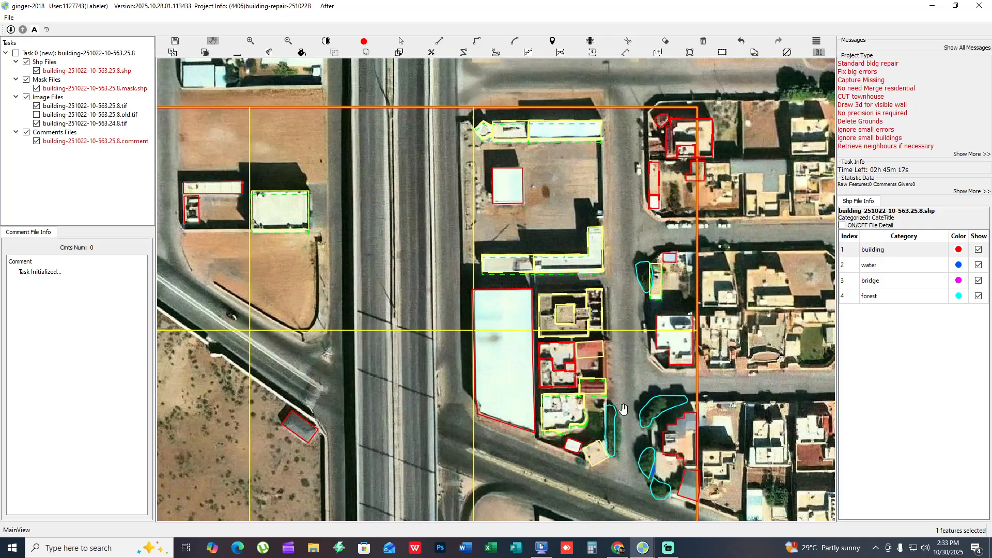
{"action": "scroll", "coordinate": [622, 385], "scroll_direction": "down", "scroll_amount": 1}
{"action": "left_click_drag", "start_coordinate": [582, 454], "coordinate": [613, 378]}
{"action": "scroll", "coordinate": [612, 379], "scroll_direction": "down", "scroll_amount": 1}
{"action": "left_click_drag", "start_coordinate": [522, 351], "coordinate": [590, 349]}
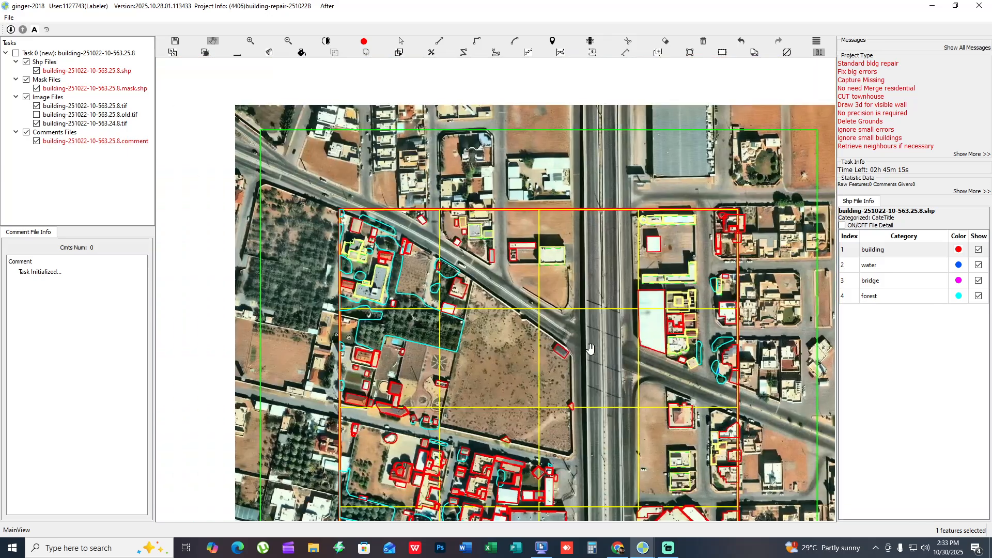
{"action": "key", "text": "space"}
{"action": "scroll", "coordinate": [560, 358], "scroll_direction": "up", "scroll_amount": 4}
{"action": "key", "text": "space"}
{"action": "scroll", "coordinate": [577, 393], "scroll_direction": "up", "scroll_amount": 2}
{"action": "left_click_drag", "start_coordinate": [571, 439], "coordinate": [518, 252]}
{"action": "left_click_drag", "start_coordinate": [463, 286], "coordinate": [826, 407]}
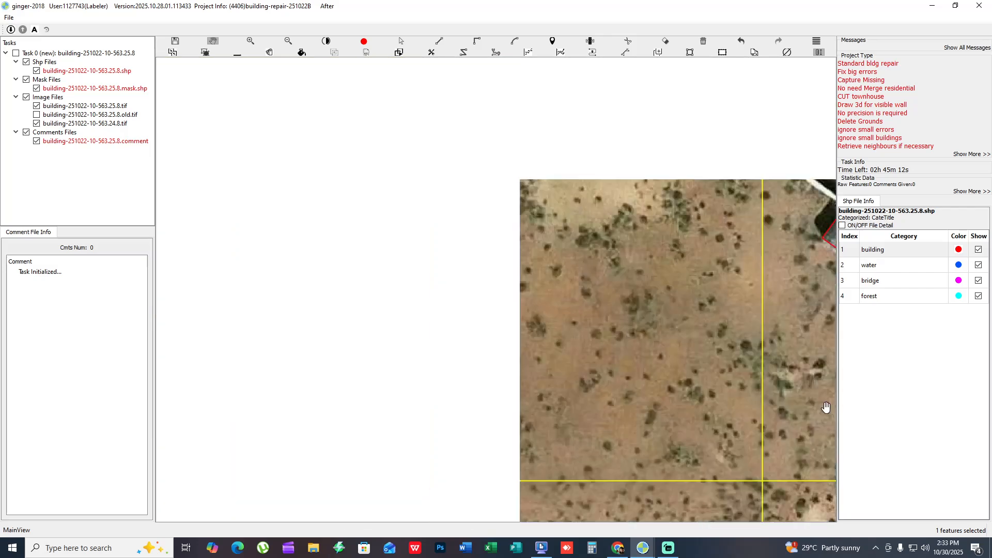
- Compare the outlines of the garden estate's roofs and sheds with the bare imagery in the western cells
{"action": "scroll", "coordinate": [728, 370], "scroll_direction": "down", "scroll_amount": 3}
{"action": "key", "text": "space"}
{"action": "left_click_drag", "start_coordinate": [458, 287], "coordinate": [622, 238]}
{"action": "key", "text": "space"}
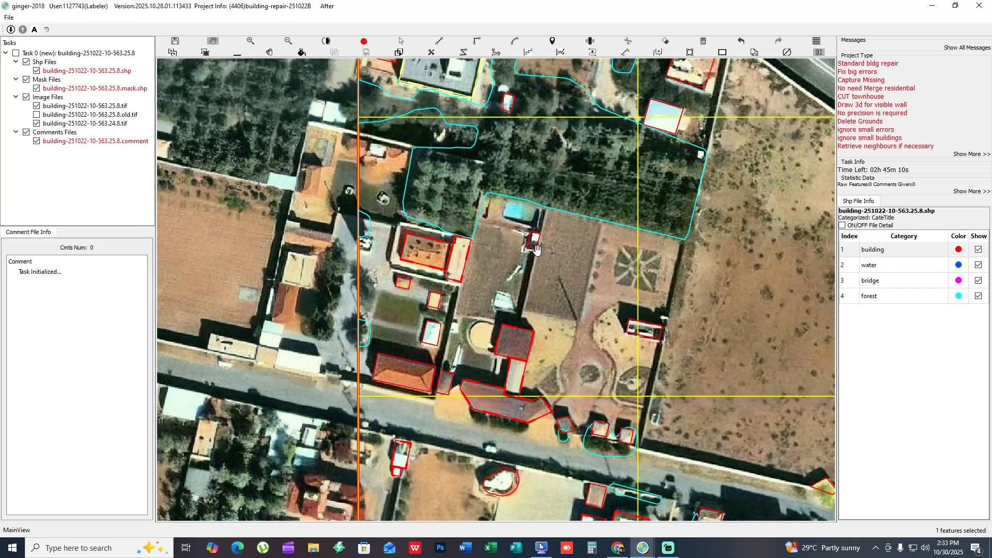
{"action": "left_click_drag", "start_coordinate": [713, 272], "coordinate": [467, 252]}
{"action": "left_click_drag", "start_coordinate": [249, 261], "coordinate": [580, 284]}
{"action": "key", "text": "space"}
{"action": "scroll", "coordinate": [694, 359], "scroll_direction": "up", "scroll_amount": 3}
{"action": "key", "text": "space"}
{"action": "left_click_drag", "start_coordinate": [637, 328], "coordinate": [695, 412]}
{"action": "scroll", "coordinate": [693, 410], "scroll_direction": "down", "scroll_amount": 1}
{"action": "left_click_drag", "start_coordinate": [616, 356], "coordinate": [530, 381]}
{"action": "key", "text": "space"}
{"action": "key", "text": "space"}
{"action": "left_click_drag", "start_coordinate": [517, 301], "coordinate": [546, 223]}
{"action": "key", "text": "space"}
{"action": "key", "text": "space"}
{"action": "left_click_drag", "start_coordinate": [488, 342], "coordinate": [504, 210]}
{"action": "key", "text": "space"}
{"action": "key", "text": "space"}
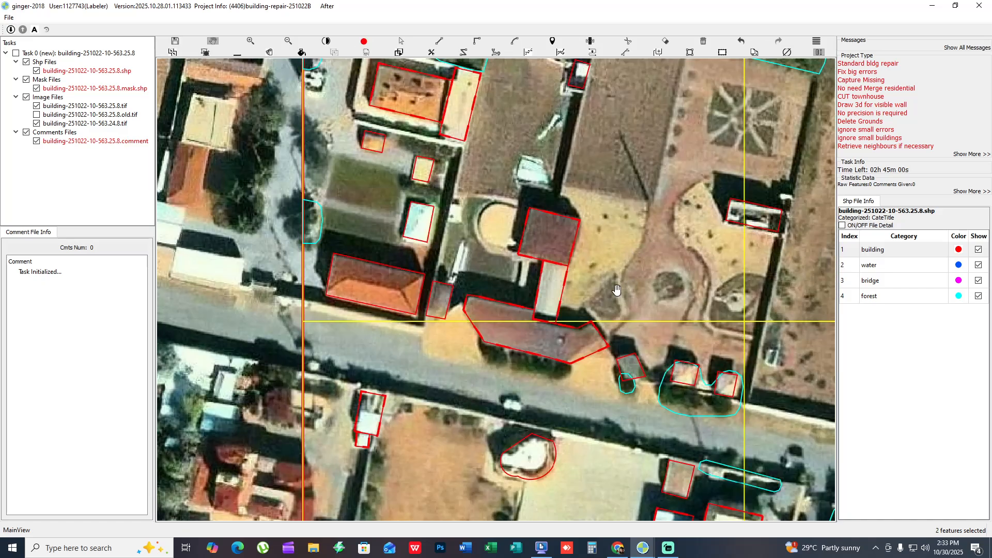
- Examine the round-towered red-roof building and the adjoining white and beige roofs south of the road against the bare imagery
{"action": "left_click_drag", "start_coordinate": [616, 290], "coordinate": [610, 193]}
{"action": "key", "text": "space"}
{"action": "left_click_drag", "start_coordinate": [529, 265], "coordinate": [450, 134]}
{"action": "left_click_drag", "start_coordinate": [571, 330], "coordinate": [504, 300]}
{"action": "key", "text": "space"}
{"action": "left_click_drag", "start_coordinate": [535, 264], "coordinate": [529, 226]}
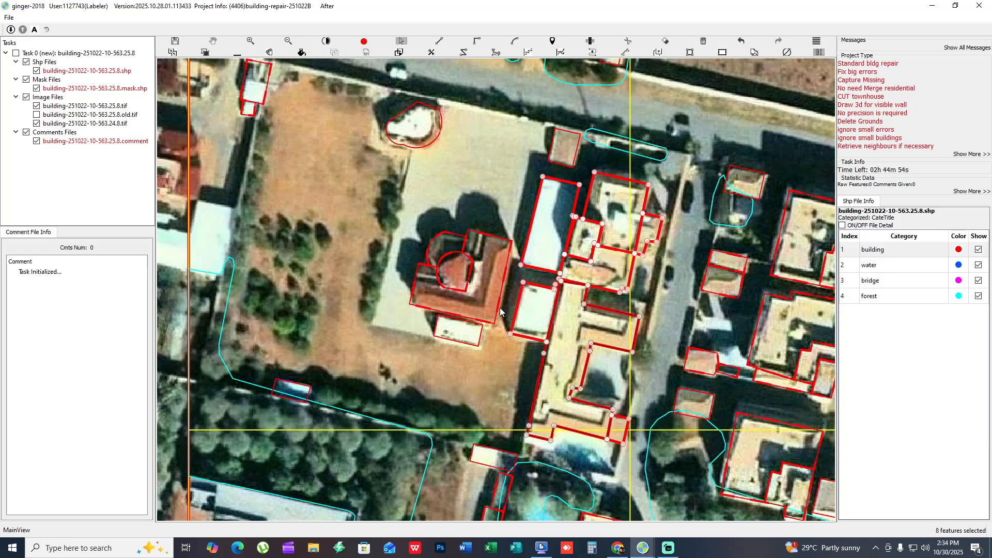
{"action": "left_click_drag", "start_coordinate": [483, 351], "coordinate": [377, 398]}
{"action": "key", "text": "space"}
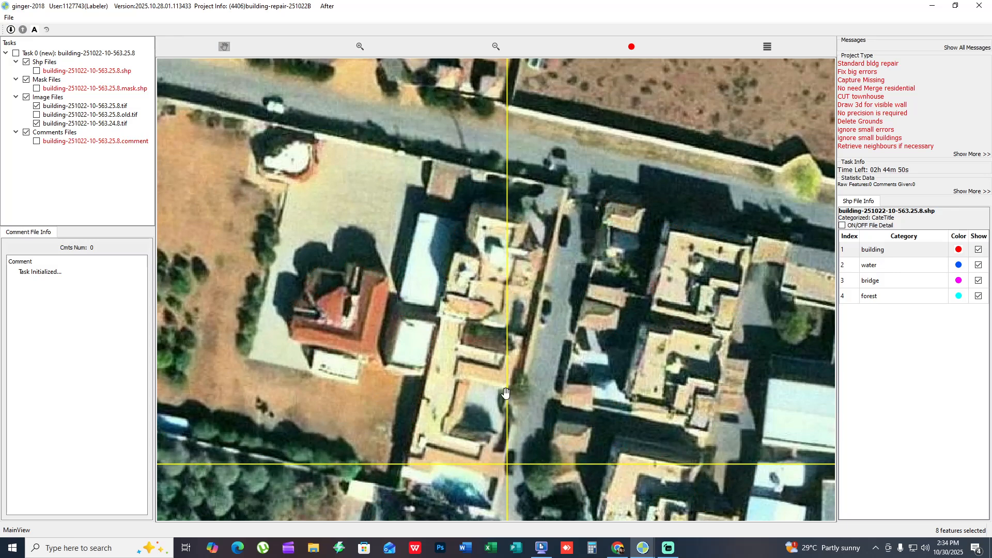
{"action": "left_click_drag", "start_coordinate": [281, 447], "coordinate": [558, 345]}
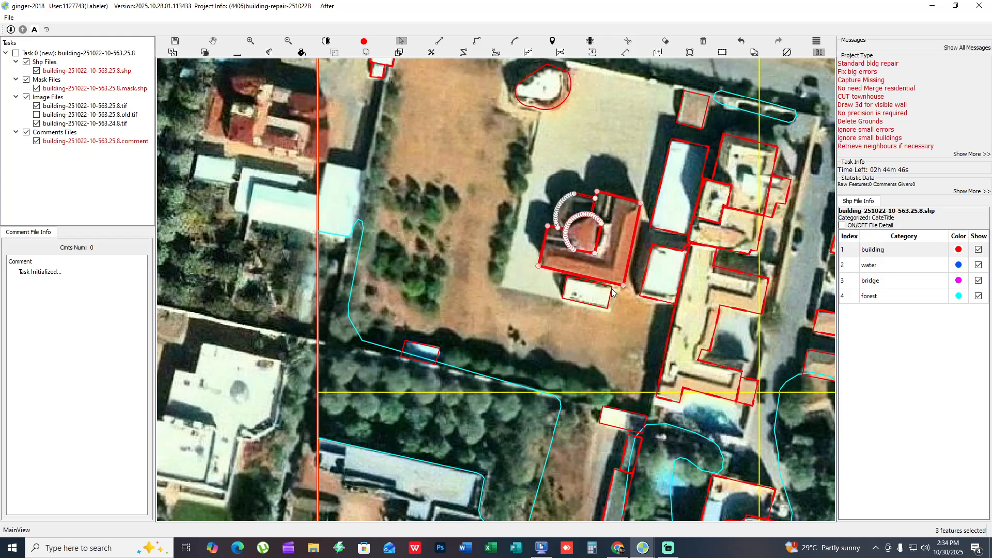
{"action": "key", "text": "space"}
{"action": "key", "text": "space"}
{"action": "left_click_drag", "start_coordinate": [562, 362], "coordinate": [346, 269]}
{"action": "key", "text": "space"}
{"action": "scroll", "coordinate": [484, 318], "scroll_direction": "down", "scroll_amount": 1}
{"action": "left_click_drag", "start_coordinate": [484, 317], "coordinate": [323, 262]}
{"action": "left_click_drag", "start_coordinate": [445, 227], "coordinate": [426, 328]}
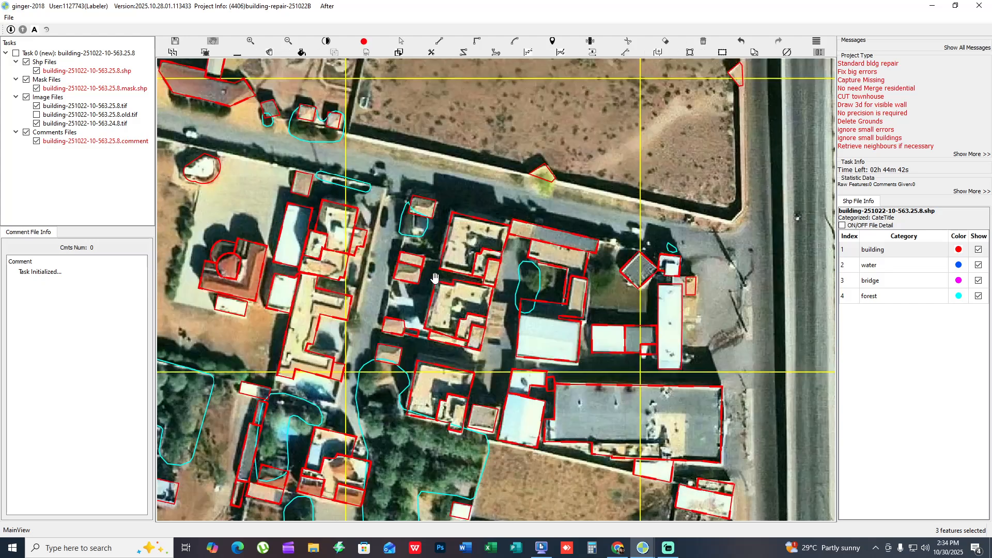
- Delete the false building outline around the tree on the field's boundary wall
{"action": "left_click_drag", "start_coordinate": [435, 281], "coordinate": [381, 344]}
{"action": "scroll", "coordinate": [428, 337], "scroll_direction": "down", "scroll_amount": 1}
{"action": "scroll", "coordinate": [478, 262], "scroll_direction": "up", "scroll_amount": 4}
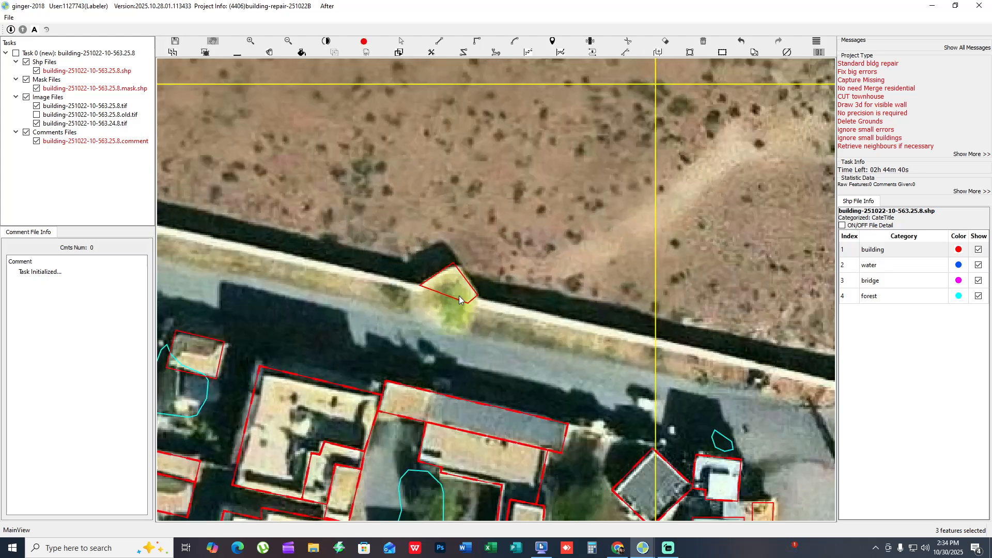
{"action": "key", "text": "Delete"}
{"action": "key", "text": "space"}
{"action": "key", "text": "space"}
{"action": "key", "text": "space"}
{"action": "key", "text": "space"}
{"action": "left_click_drag", "start_coordinate": [469, 296], "coordinate": [531, 224]}
{"action": "key", "text": "space"}
{"action": "key", "text": "space"}
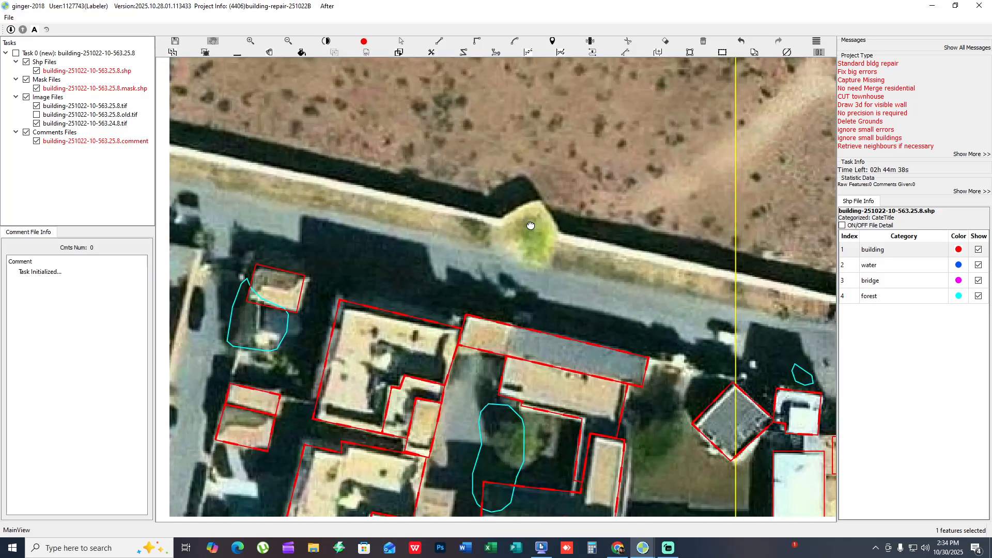
- Capture the missing small roof south of the little house as a rectangle about 3.7 m deep
{"action": "scroll", "coordinate": [420, 276], "scroll_direction": "down", "scroll_amount": 1}
{"action": "left_click_drag", "start_coordinate": [420, 276], "coordinate": [551, 235]}
{"action": "key", "text": "space"}
{"action": "key", "text": "space"}
{"action": "key", "text": "space"}
{"action": "scroll", "coordinate": [408, 345], "scroll_direction": "down", "scroll_amount": 1}
{"action": "left_click_drag", "start_coordinate": [408, 345], "coordinate": [404, 315]}
{"action": "scroll", "coordinate": [553, 222], "scroll_direction": "up", "scroll_amount": 1}
{"action": "scroll", "coordinate": [451, 222], "scroll_direction": "up", "scroll_amount": 2}
{"action": "key", "text": "space"}
{"action": "key", "text": "space"}
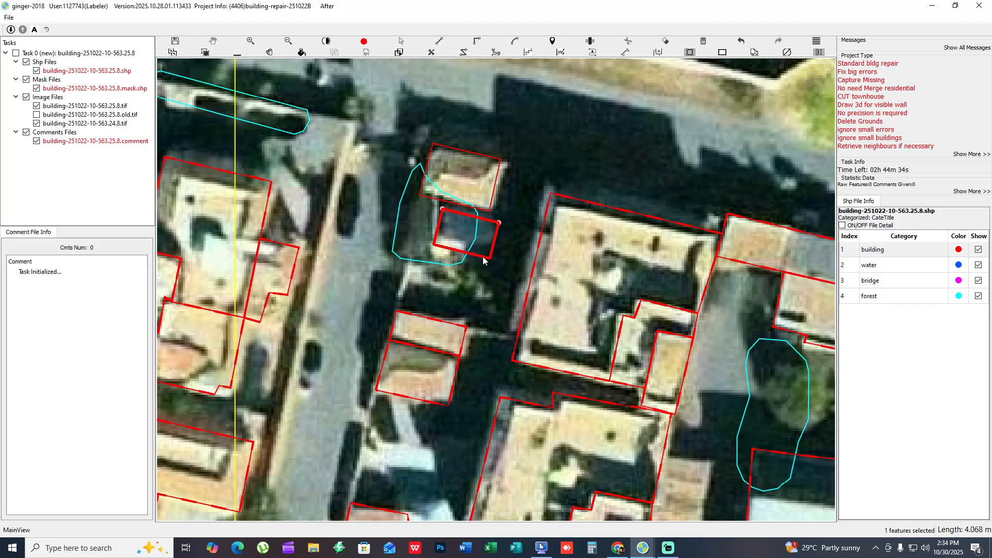
{"action": "left_click", "coordinate": [483, 253]}
{"action": "left_click_drag", "start_coordinate": [479, 238], "coordinate": [523, 148]}
{"action": "scroll", "coordinate": [480, 230], "scroll_direction": "down", "scroll_amount": 1}
- Select the ten outlines of the two large villas and the white-roofed courtyard complex and nudge them together
{"action": "key", "text": "space"}
{"action": "key", "text": "space"}
{"action": "left_click_drag", "start_coordinate": [492, 303], "coordinate": [370, 219]}
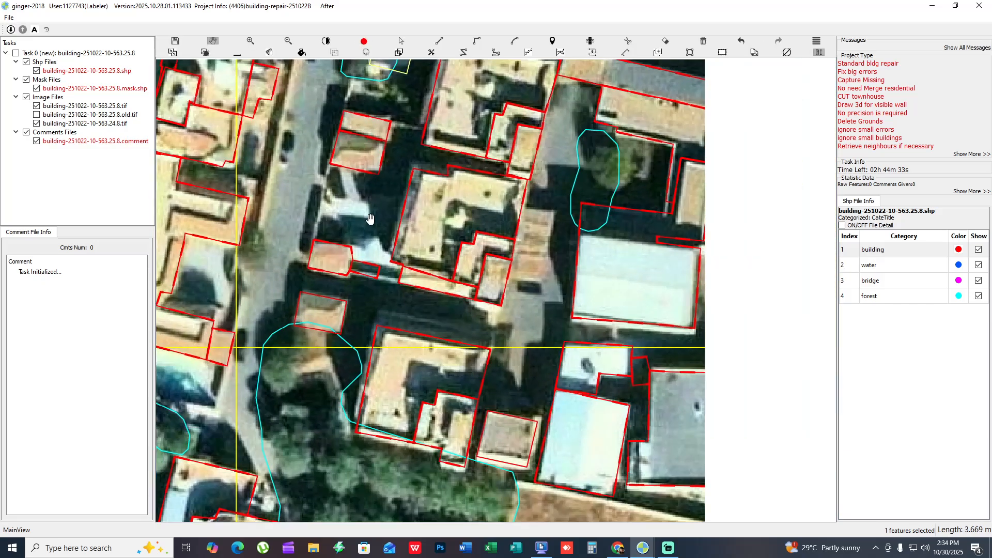
{"action": "key", "text": "space"}
{"action": "double_click", "coordinate": [479, 148]}
{"action": "left_click_drag", "start_coordinate": [600, 172], "coordinate": [531, 303]}
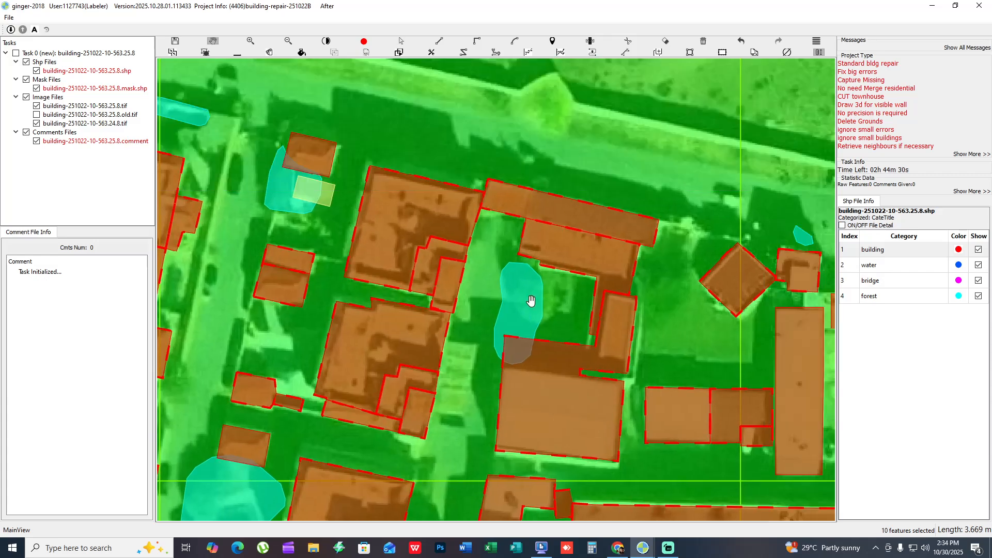
{"action": "key", "text": "space"}
{"action": "scroll", "coordinate": [511, 322], "scroll_direction": "down", "scroll_amount": 1}
{"action": "key", "text": "space"}
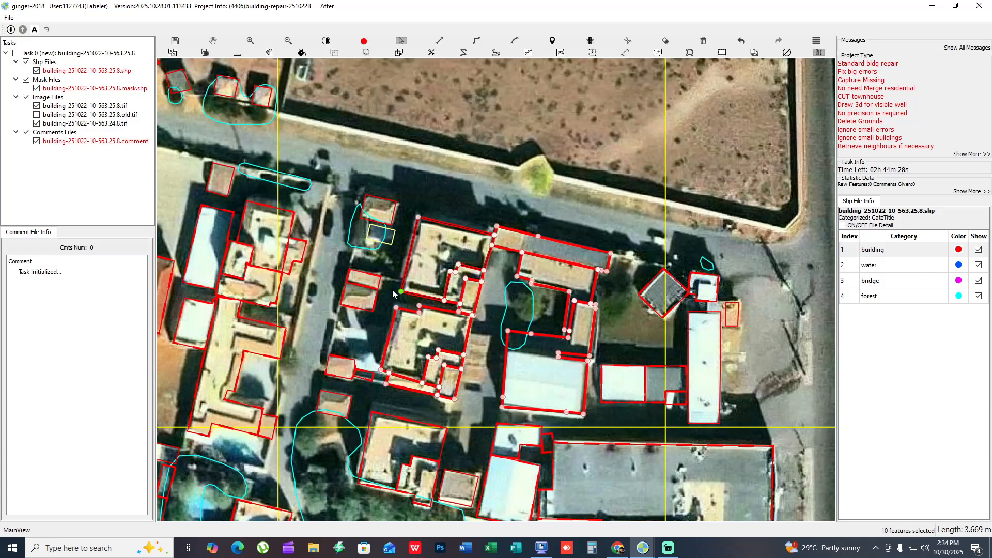
{"action": "scroll", "coordinate": [392, 290], "scroll_direction": "up", "scroll_amount": 1}
{"action": "left_click_drag", "start_coordinate": [508, 303], "coordinate": [497, 296]}
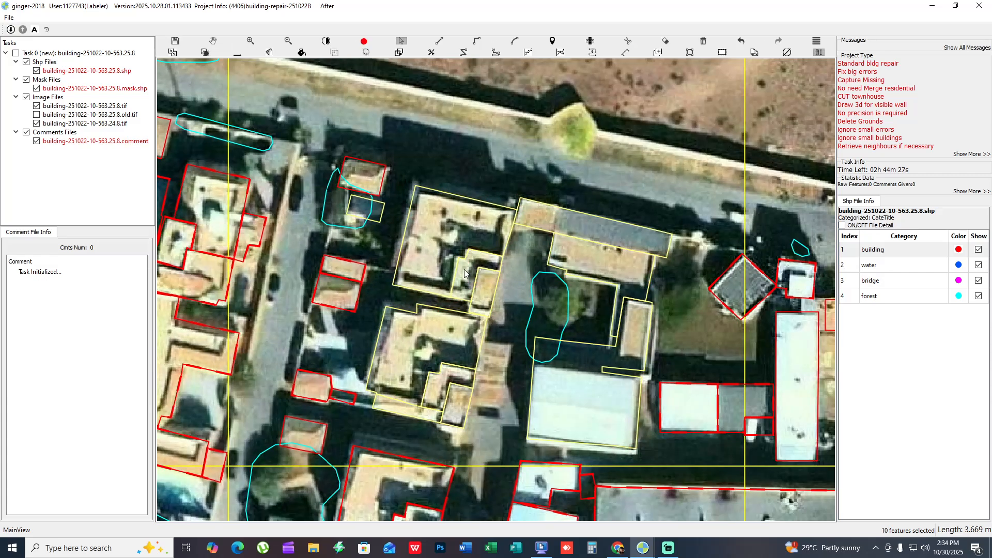
- Examine the villas and the courtyard complex outline by outline, with the mask fill and against the bare imagery
{"action": "key", "text": "f"}
{"action": "left_click", "coordinate": [581, 421]}
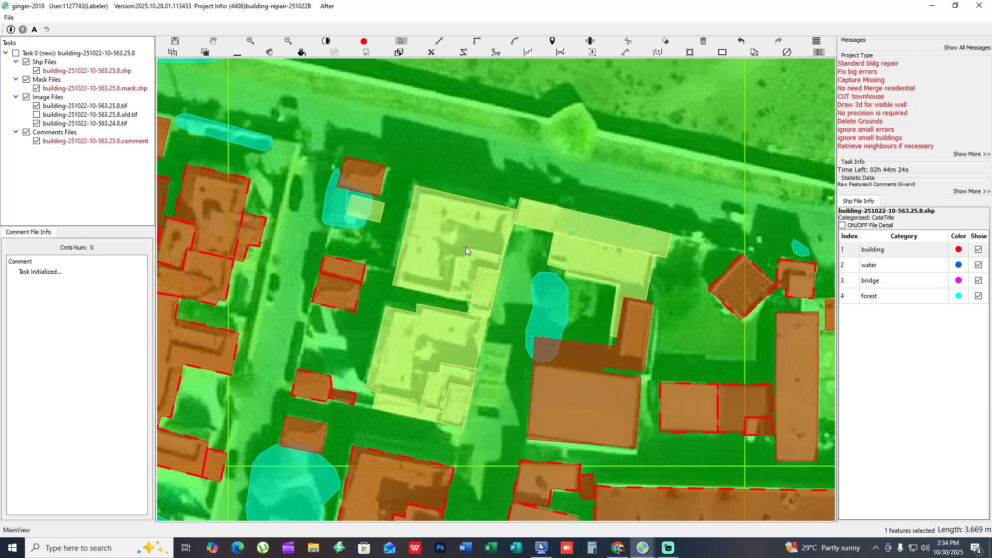
{"action": "key", "text": "f"}
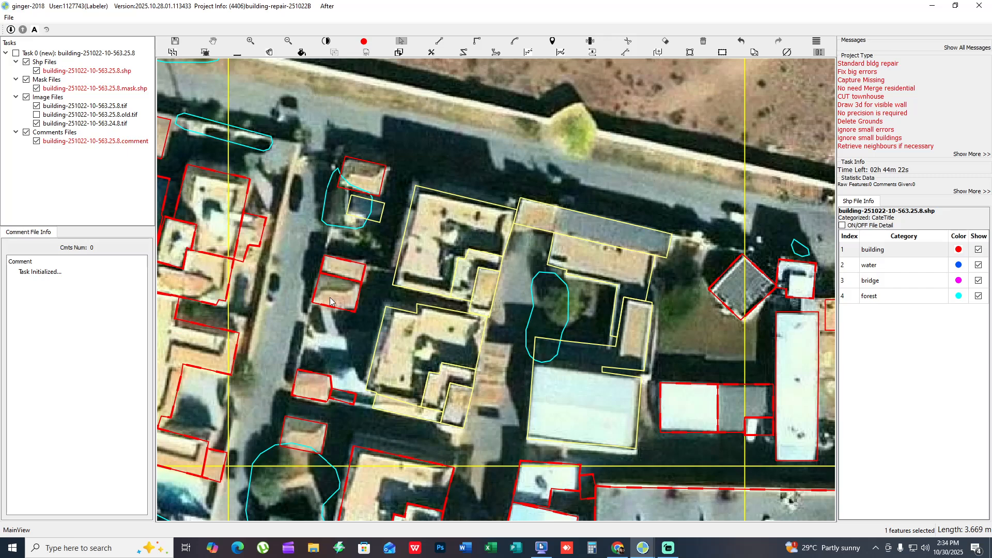
{"action": "key", "text": "space"}
{"action": "key", "text": "space"}
{"action": "key", "text": "space"}
{"action": "left_click_drag", "start_coordinate": [400, 269], "coordinate": [258, 255]}
{"action": "key", "text": "space"}
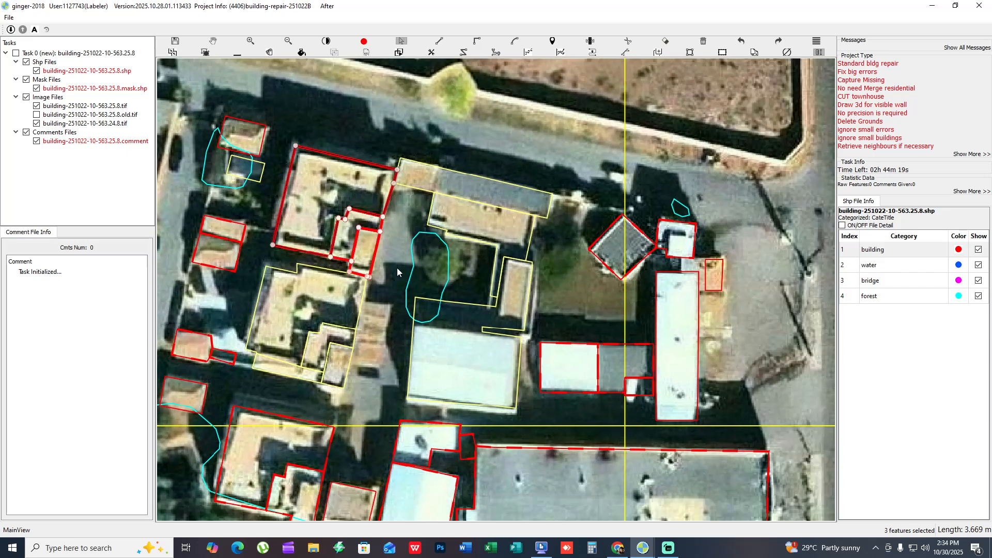
{"action": "left_click_drag", "start_coordinate": [397, 268], "coordinate": [407, 190]}
{"action": "key", "text": "space"}
{"action": "key", "text": "space"}
{"action": "left_click_drag", "start_coordinate": [320, 251], "coordinate": [368, 312]}
{"action": "left_click_drag", "start_coordinate": [394, 126], "coordinate": [398, 185]}
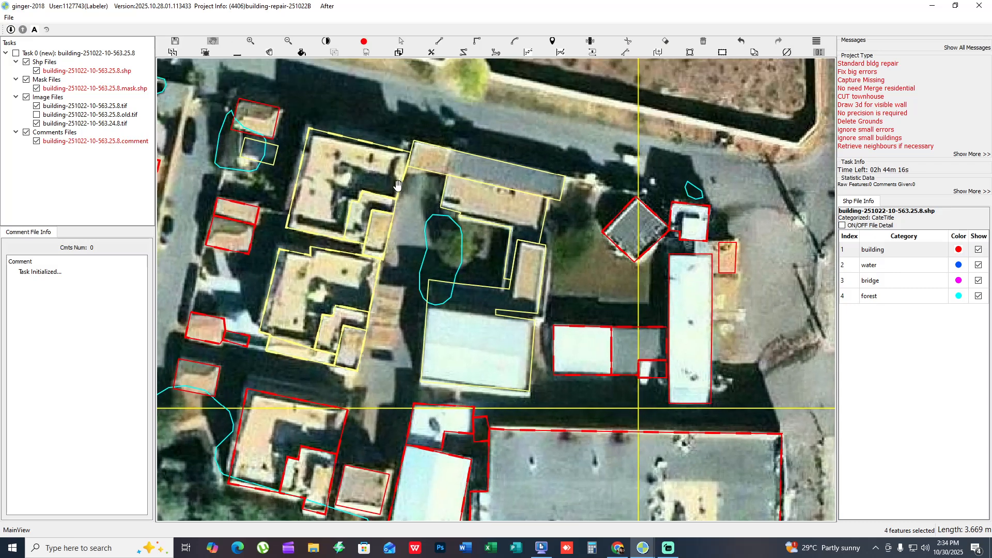
{"action": "key", "text": "space"}
- Try to draw upward 3D walls for the white-roofed courtyard complex and undo the attempt
{"action": "key", "text": "space"}
{"action": "left_click", "coordinate": [520, 210]}
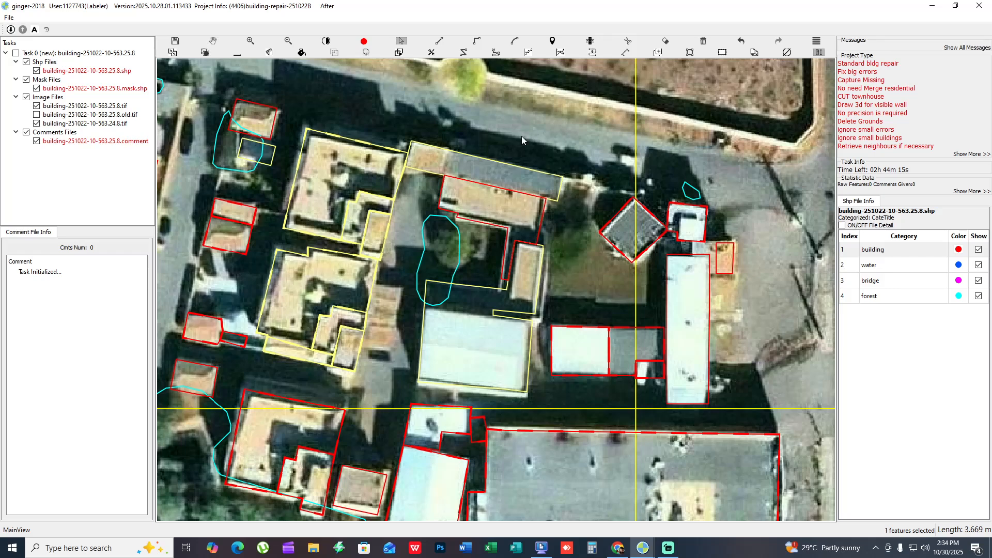
{"action": "left_click_drag", "start_coordinate": [522, 135], "coordinate": [495, 363]}
{"action": "key", "text": "space"}
{"action": "key", "text": "space"}
{"action": "scroll", "coordinate": [481, 285], "scroll_direction": "up", "scroll_amount": 2}
{"action": "left_click_drag", "start_coordinate": [480, 285], "coordinate": [533, 344]}
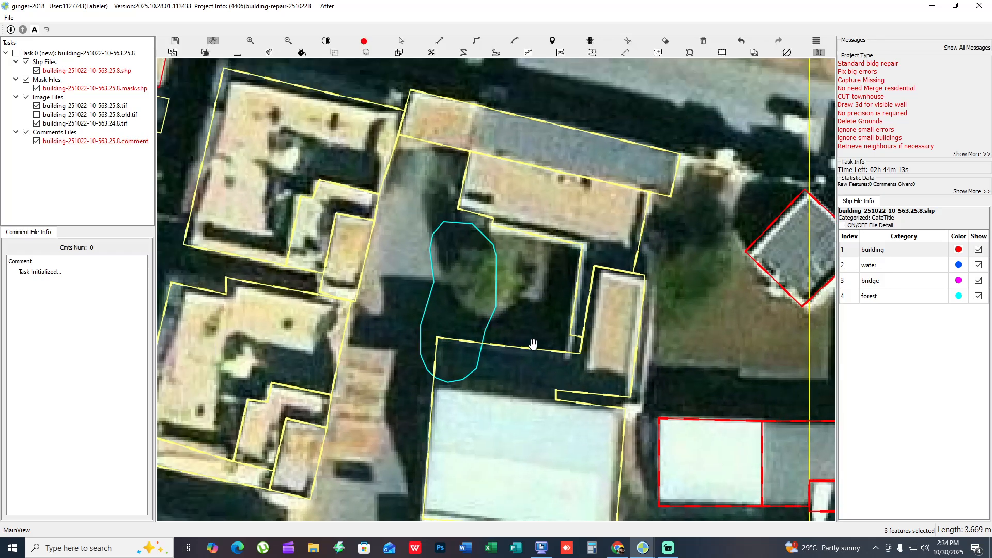
{"action": "scroll", "coordinate": [533, 345], "scroll_direction": "down", "scroll_amount": 2}
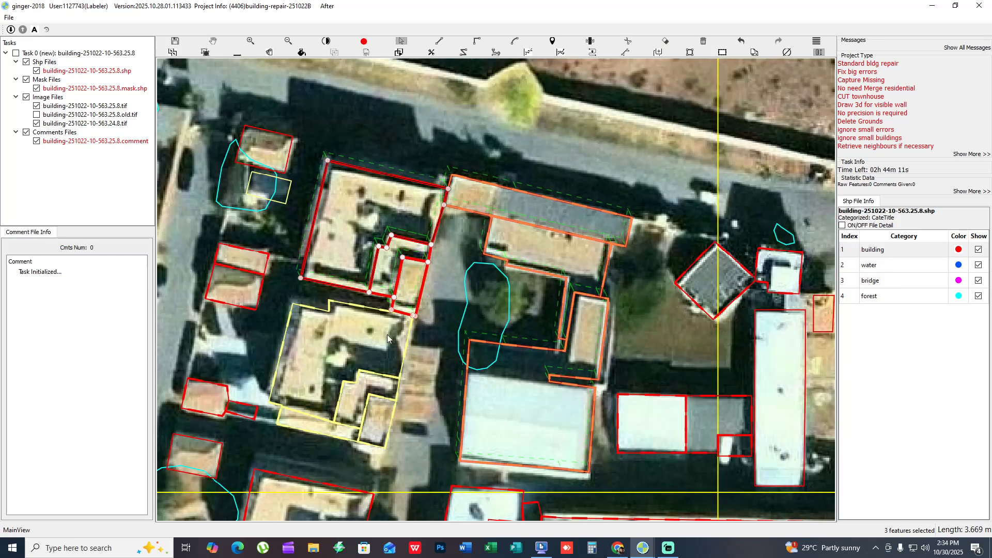
{"action": "key", "text": "ctrl+z"}
{"action": "left_click_drag", "start_coordinate": [339, 247], "coordinate": [337, 240]}
{"action": "key", "text": "space"}
{"action": "left_click_drag", "start_coordinate": [449, 337], "coordinate": [459, 215]}
{"action": "key", "text": "ctrl+z"}
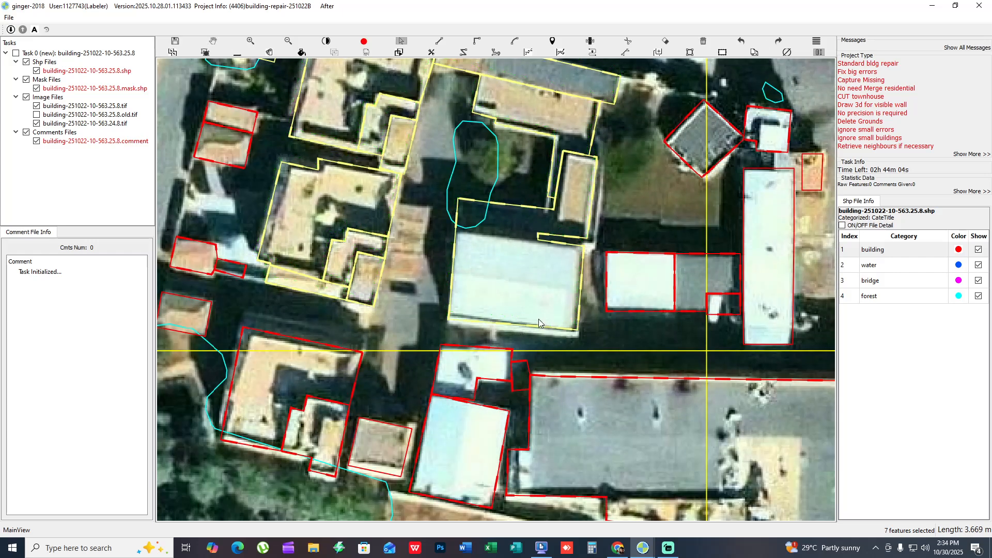
- Draw 3D walls along the lower edges of the northern villa and the white-roofed courtyard complex
{"action": "left_click_drag", "start_coordinate": [539, 320], "coordinate": [440, 341]}
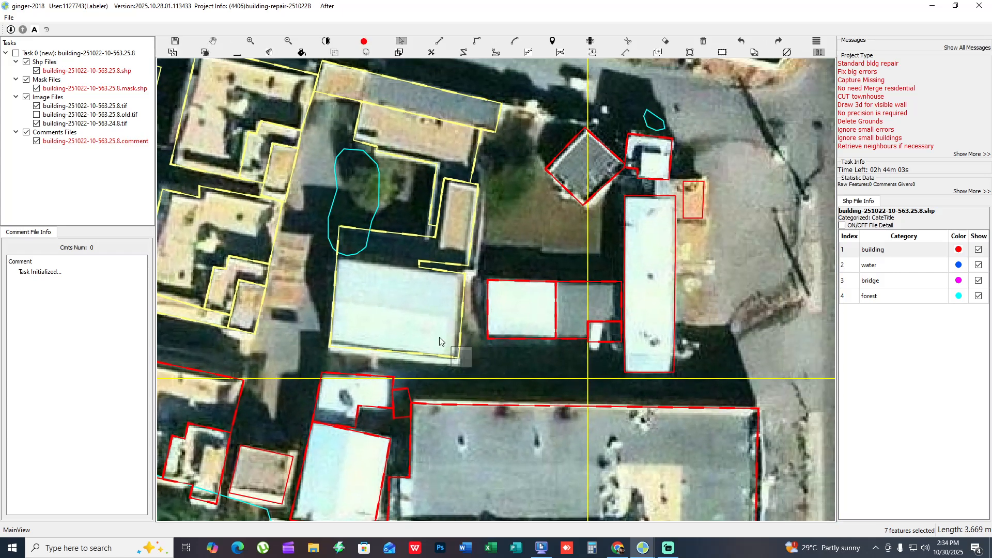
{"action": "left_click_drag", "start_coordinate": [389, 281], "coordinate": [388, 280]}
{"action": "left_click_drag", "start_coordinate": [389, 281], "coordinate": [496, 343]}
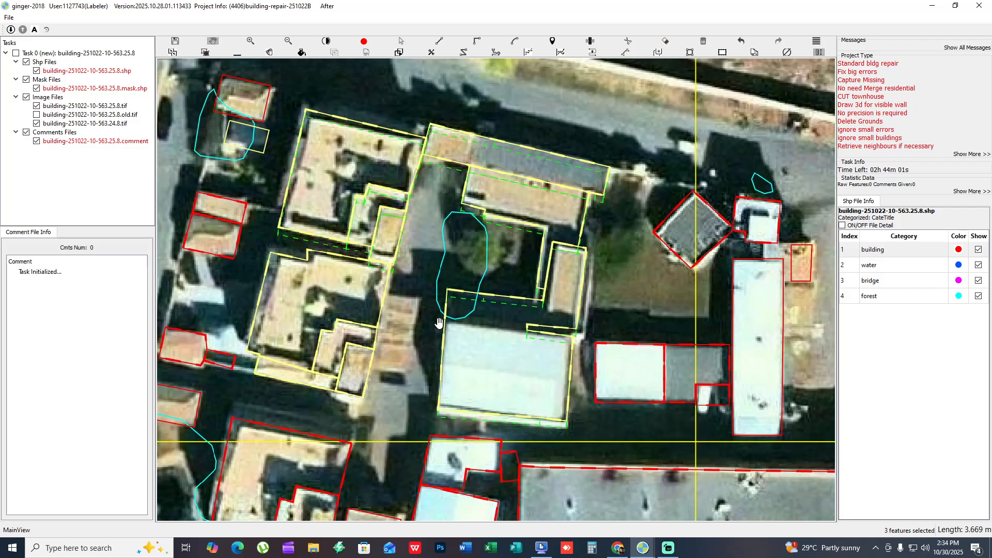
{"action": "key", "text": "space"}
{"action": "key", "text": "space"}
{"action": "key", "text": "space"}
- Draw matching 3D walls for the four outlines of the southern villa and inspect its junction with the northern villa
{"action": "left_click_drag", "start_coordinate": [395, 398], "coordinate": [348, 371]}
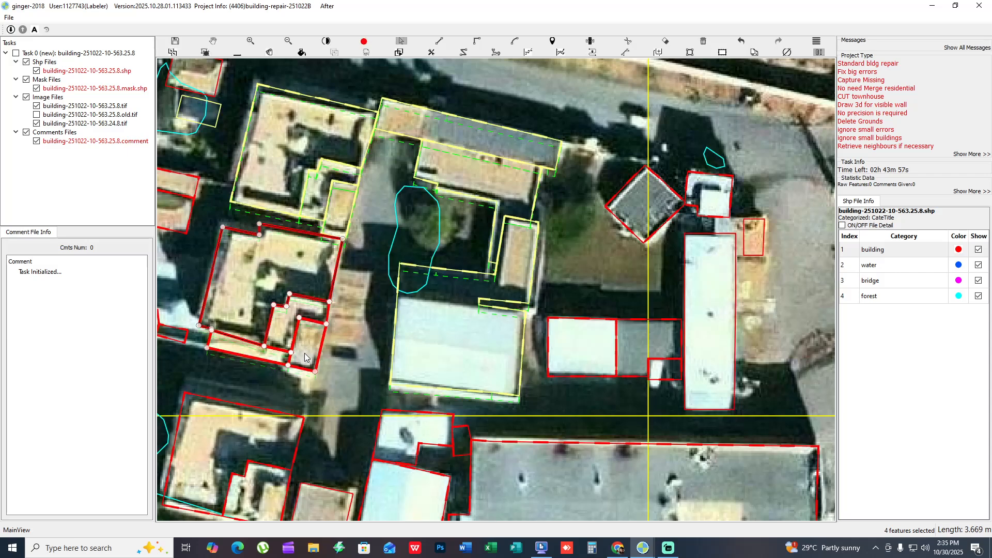
{"action": "key", "text": "space"}
{"action": "scroll", "coordinate": [336, 279], "scroll_direction": "up", "scroll_amount": 5}
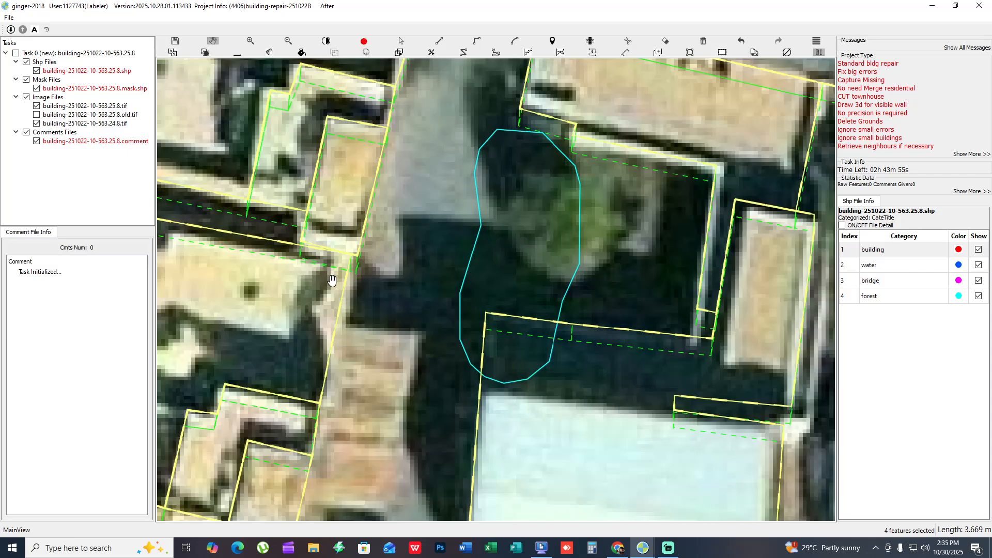
{"action": "scroll", "coordinate": [334, 281], "scroll_direction": "down", "scroll_amount": 3}
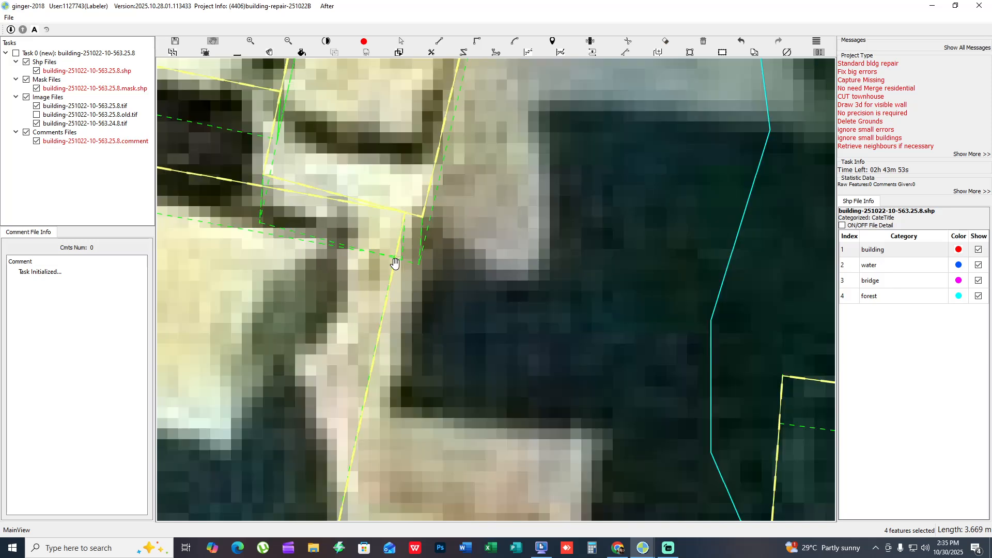
- Examine the villas' junction and the diamond-roofed house, white hall and twin roofs to the east, with the mask fill and against bare imagery
{"action": "scroll", "coordinate": [393, 263], "scroll_direction": "down", "scroll_amount": 2}
{"action": "key", "text": "space"}
{"action": "left_click", "coordinate": [416, 202]}
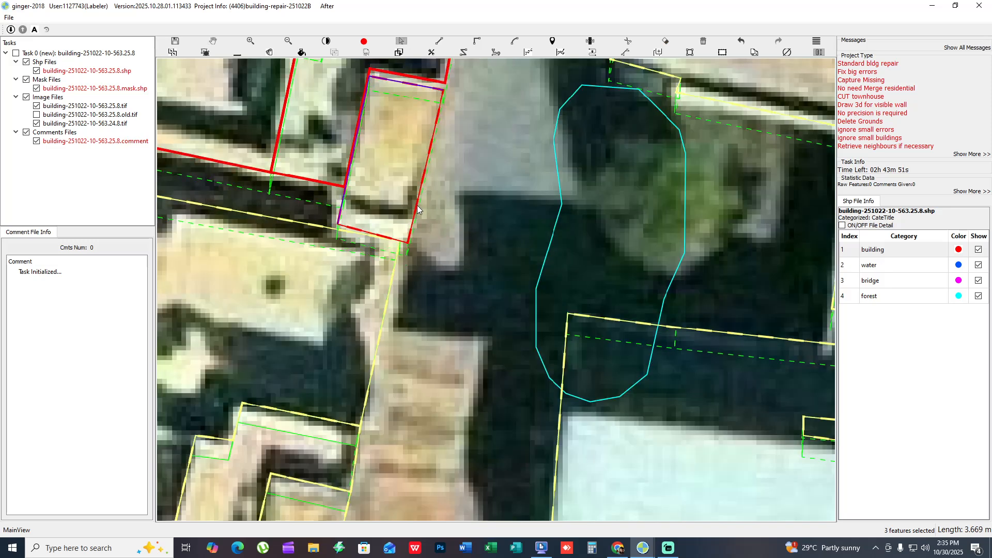
{"action": "key", "text": "space"}
{"action": "scroll", "coordinate": [478, 241], "scroll_direction": "down", "scroll_amount": 2}
{"action": "left_click_drag", "start_coordinate": [754, 310], "coordinate": [351, 376]}
{"action": "key", "text": "h"}
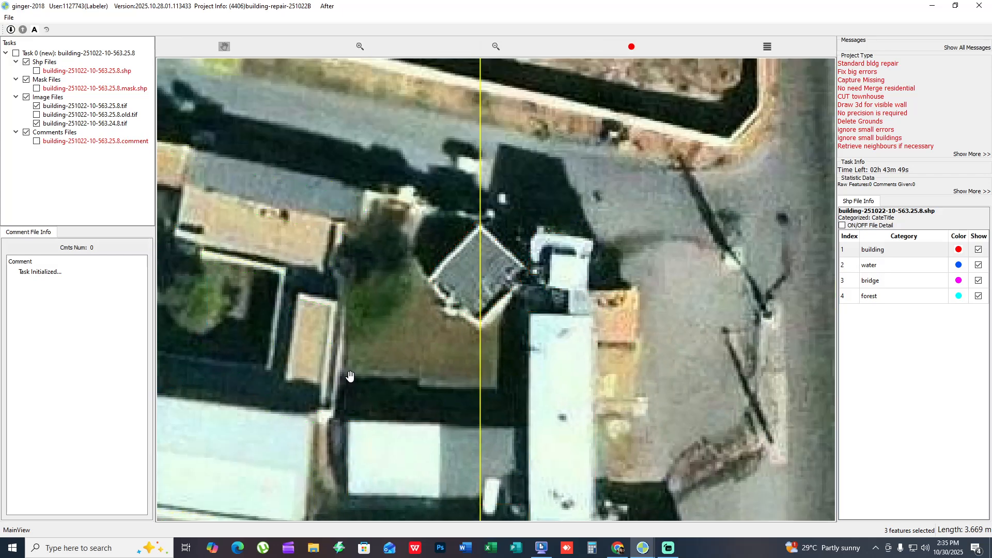
{"action": "scroll", "coordinate": [350, 376], "scroll_direction": "down", "scroll_amount": 3}
{"action": "key", "text": "h"}
{"action": "key", "text": "f"}
{"action": "left_click_drag", "start_coordinate": [397, 414], "coordinate": [432, 321]}
{"action": "key", "text": "f"}
{"action": "key", "text": "space"}
{"action": "left_click", "coordinate": [434, 321]}
{"action": "key", "text": "f"}
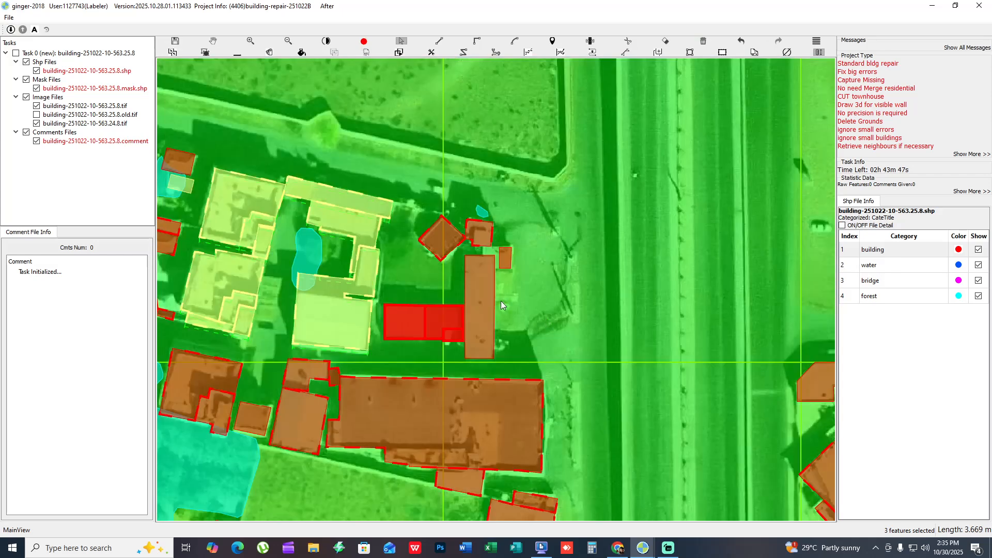
- Compare the diamond-roofed house, the long white hall and its northern annexes with the bare imagery and correct their outlines
{"action": "key", "text": "h"}
{"action": "scroll", "coordinate": [480, 293], "scroll_direction": "up", "scroll_amount": 3}
{"action": "key", "text": "h"}
{"action": "key", "text": "f"}
{"action": "left_click", "coordinate": [482, 294]}
{"action": "key", "text": "h"}
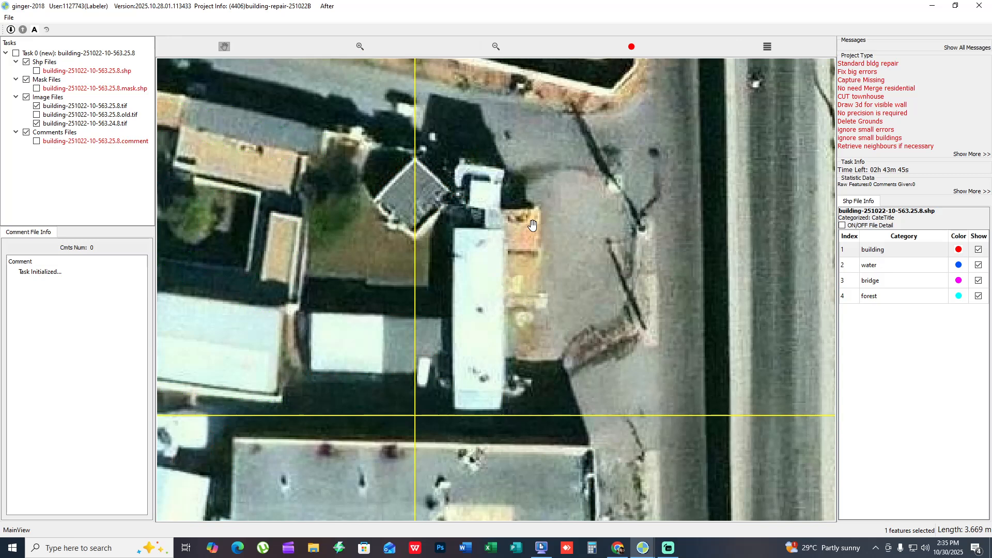
{"action": "key", "text": "h"}
{"action": "scroll", "coordinate": [491, 219], "scroll_direction": "up", "scroll_amount": 1}
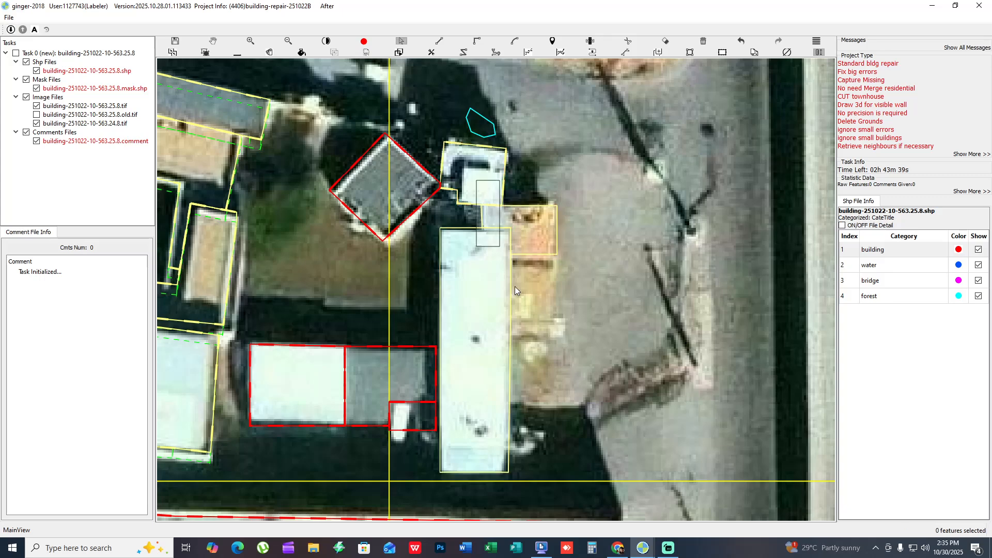
{"action": "scroll", "coordinate": [488, 337], "scroll_direction": "down", "scroll_amount": 5}
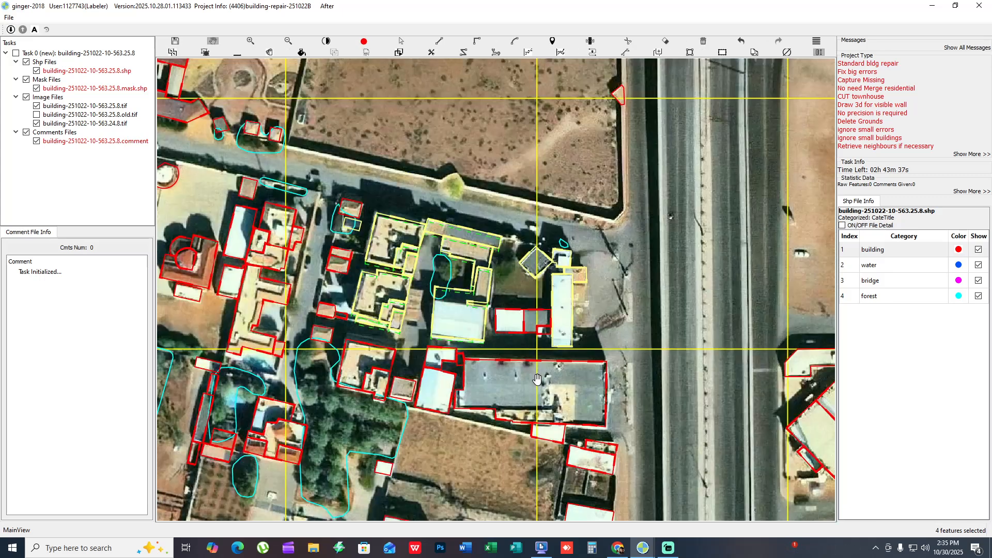
- Examine the hip-roofed villa east of the highway and the southeastern cells around the large rotated building and the row of houses
{"action": "scroll", "coordinate": [461, 353], "scroll_direction": "up", "scroll_amount": 5}
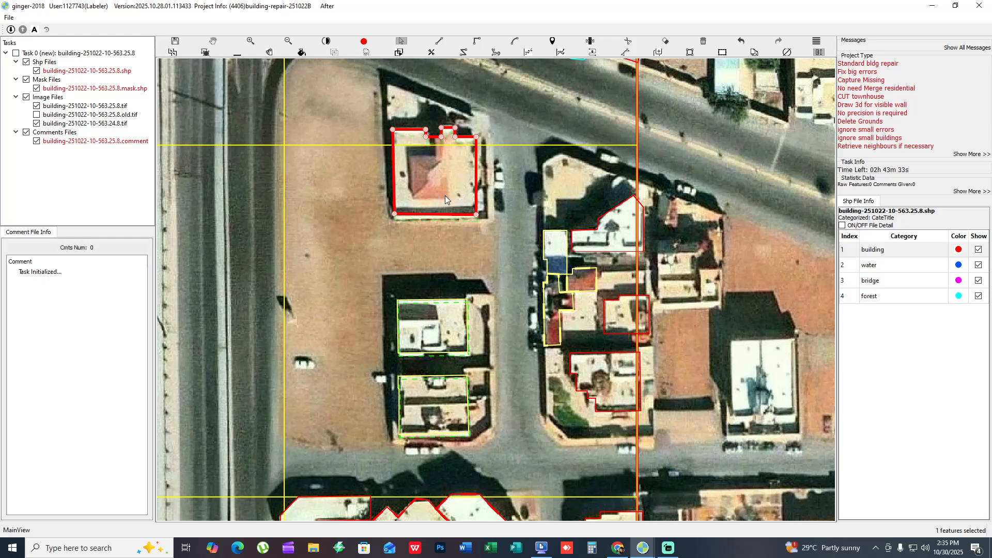
{"action": "key", "text": "h"}
{"action": "scroll", "coordinate": [535, 258], "scroll_direction": "down", "scroll_amount": 4}
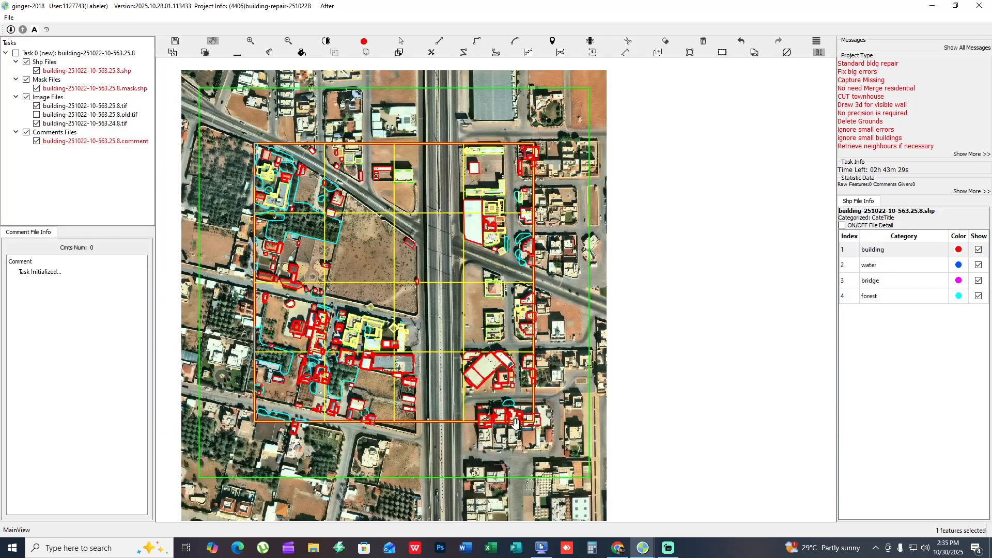
{"action": "scroll", "coordinate": [516, 422], "scroll_direction": "up", "scroll_amount": 6}
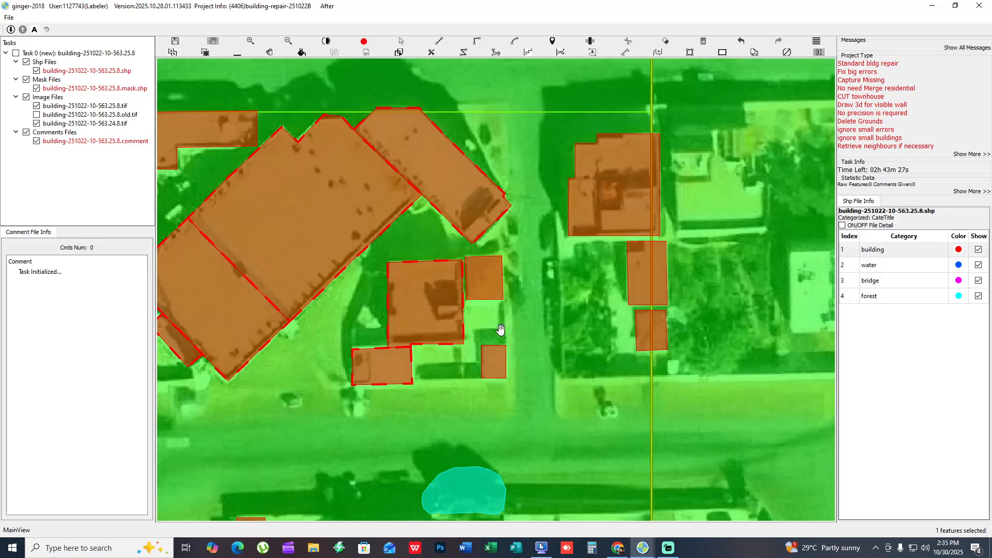
{"action": "left_click_drag", "start_coordinate": [369, 341], "coordinate": [540, 302]}
{"action": "left_click_drag", "start_coordinate": [507, 332], "coordinate": [515, 305]}
{"action": "scroll", "coordinate": [514, 305], "scroll_direction": "down", "scroll_amount": 2}
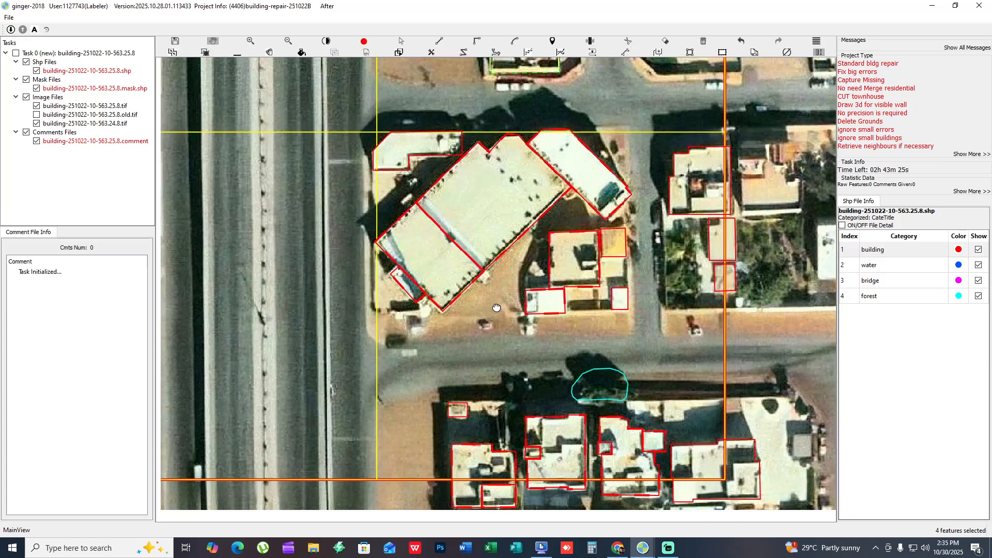
{"action": "left_click", "coordinate": [499, 213]}
{"action": "left_click", "coordinate": [569, 258]}
{"action": "left_click_drag", "start_coordinate": [492, 361], "coordinate": [449, 289]}
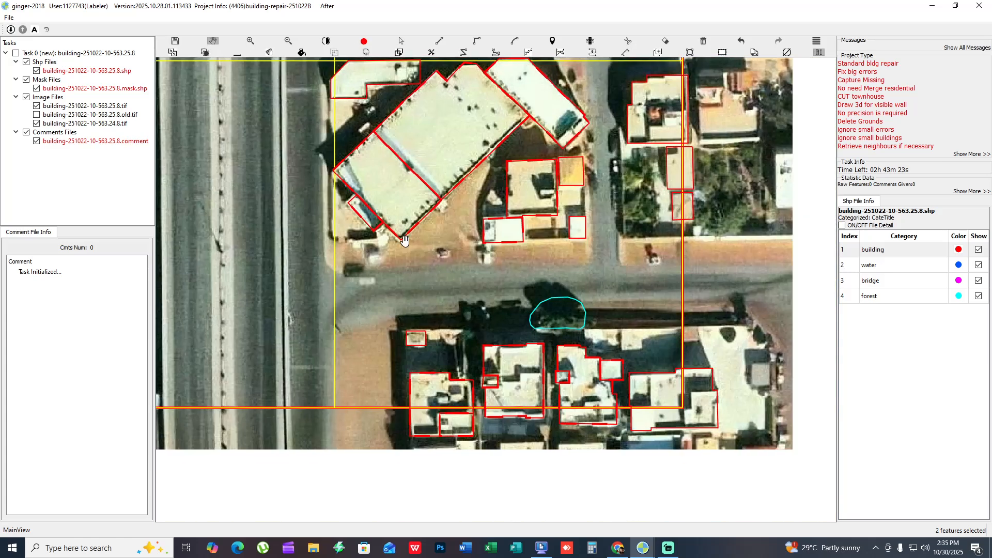
{"action": "left_click_drag", "start_coordinate": [617, 374], "coordinate": [676, 293]}
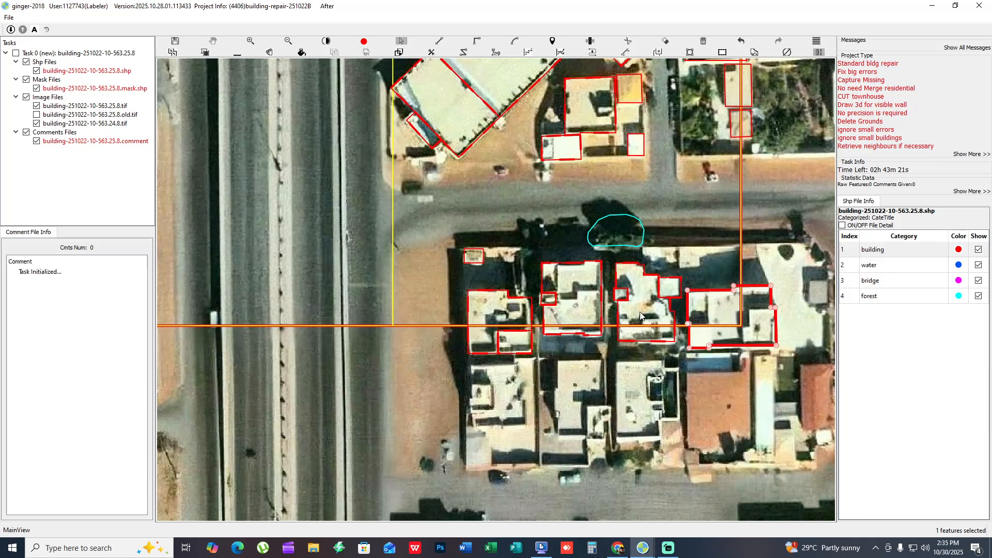
{"action": "left_click_drag", "start_coordinate": [494, 247], "coordinate": [878, 206]}
- Check the roadside yard south of the large grey-roofed building against bare imagery and correct the outline of its northernmost white roof
{"action": "left_click_drag", "start_coordinate": [575, 222], "coordinate": [735, 373]}
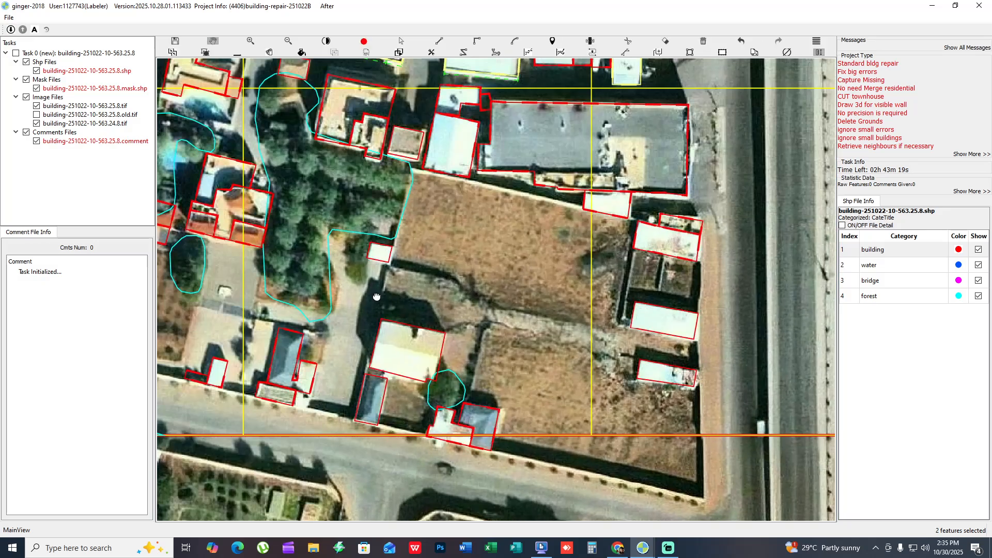
{"action": "left_click_drag", "start_coordinate": [424, 415], "coordinate": [552, 392]}
{"action": "left_click_drag", "start_coordinate": [790, 211], "coordinate": [567, 276]}
{"action": "scroll", "coordinate": [567, 277], "scroll_direction": "up", "scroll_amount": 1}
{"action": "key", "text": "space"}
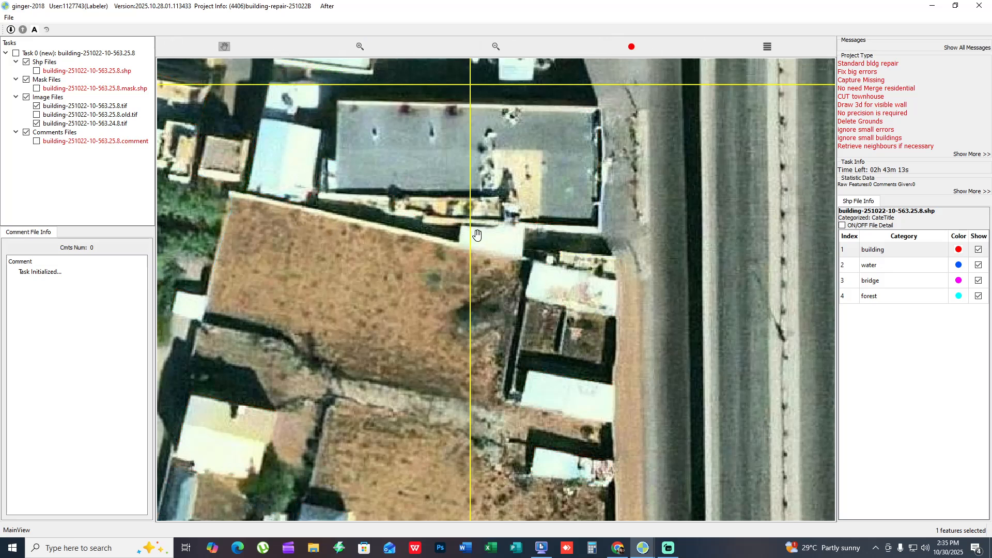
{"action": "key", "text": "space"}
{"action": "scroll", "coordinate": [607, 280], "scroll_direction": "down", "scroll_amount": 2}
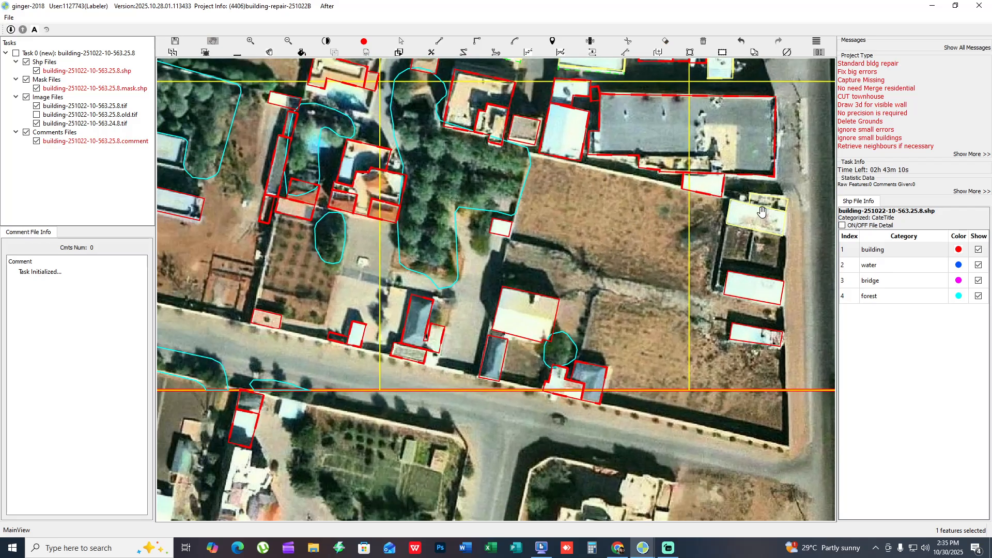
- Examine the outlines along the southern road, from the roadside yard to the pool villa, against the bare imagery
{"action": "left_click_drag", "start_coordinate": [576, 223], "coordinate": [690, 177]}
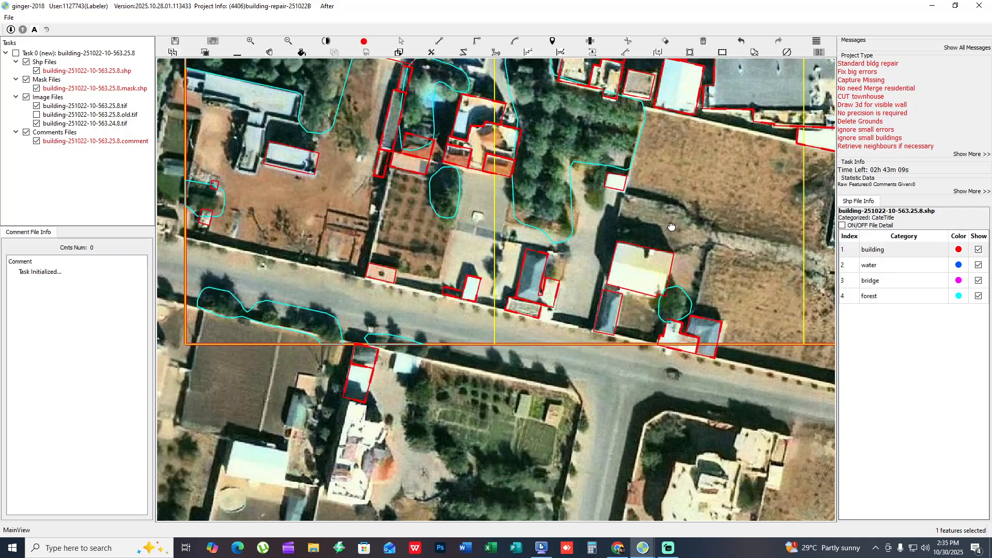
{"action": "left_click_drag", "start_coordinate": [691, 374], "coordinate": [539, 488]}
{"action": "key", "text": "space"}
{"action": "scroll", "coordinate": [538, 488], "scroll_direction": "up", "scroll_amount": 2}
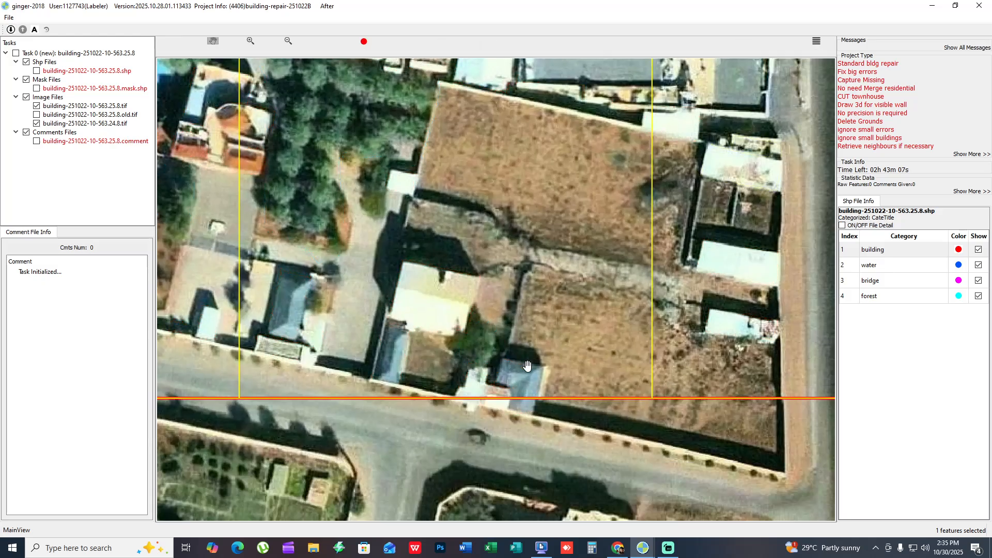
{"action": "left_click_drag", "start_coordinate": [528, 324], "coordinate": [562, 260]}
{"action": "key", "text": "space"}
{"action": "key", "text": "space"}
{"action": "left_click_drag", "start_coordinate": [314, 279], "coordinate": [519, 388]}
{"action": "left_click_drag", "start_coordinate": [610, 180], "coordinate": [612, 275]}
{"action": "key", "text": "space"}
{"action": "key", "text": "space"}
{"action": "left_click_drag", "start_coordinate": [577, 191], "coordinate": [680, 212]}
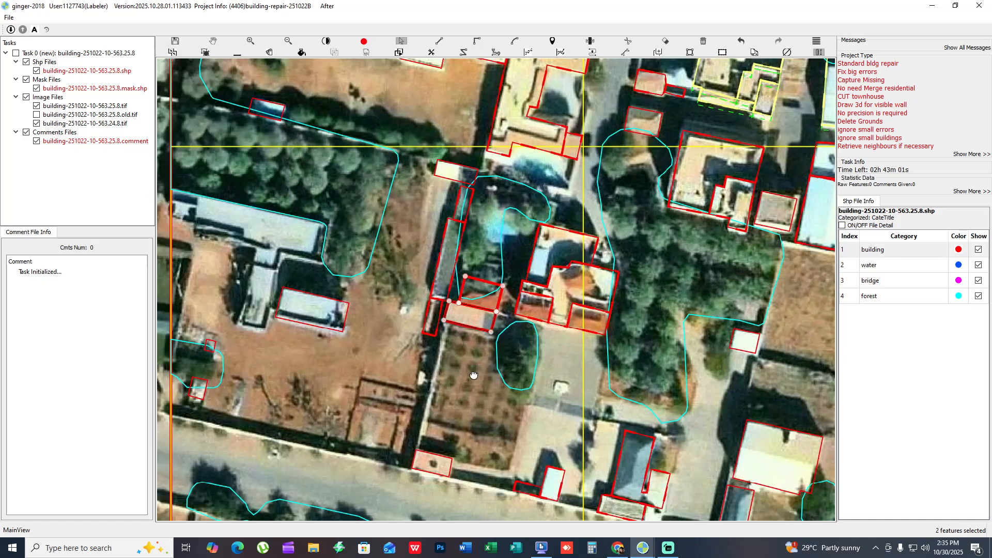
- Examine the southwestern compound with the mask fill and against bare imagery, and the roofs just south of the task boundary
{"action": "left_click_drag", "start_coordinate": [474, 375], "coordinate": [485, 285]}
{"action": "key", "text": "space"}
{"action": "left_click_drag", "start_coordinate": [492, 394], "coordinate": [642, 389]}
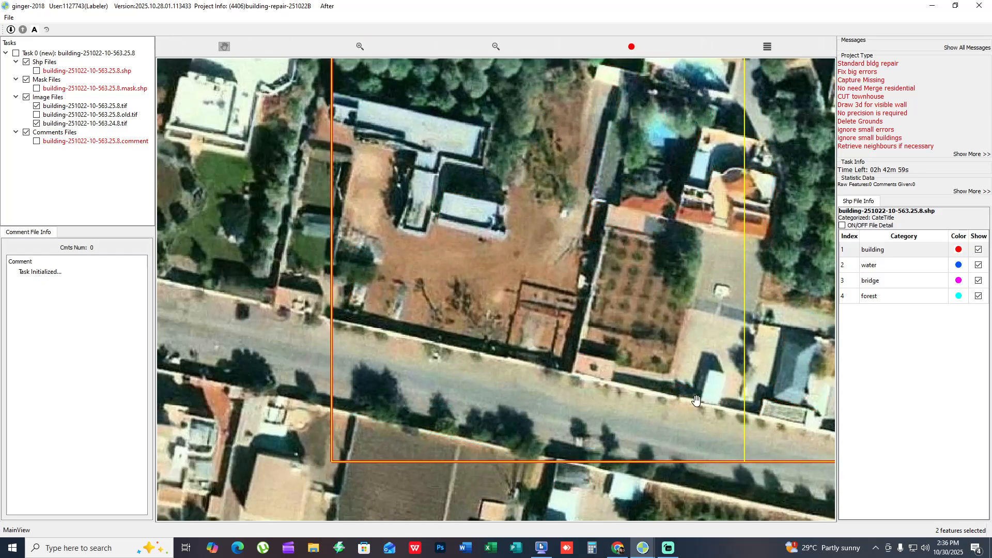
{"action": "left_click_drag", "start_coordinate": [616, 295], "coordinate": [683, 366]}
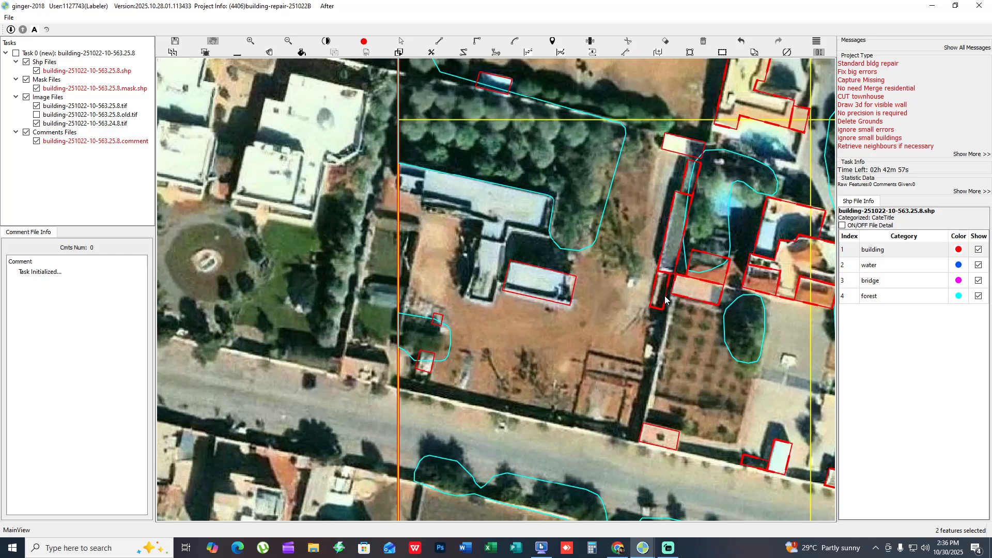
{"action": "left_click_drag", "start_coordinate": [495, 242], "coordinate": [582, 303]}
{"action": "key", "text": "f"}
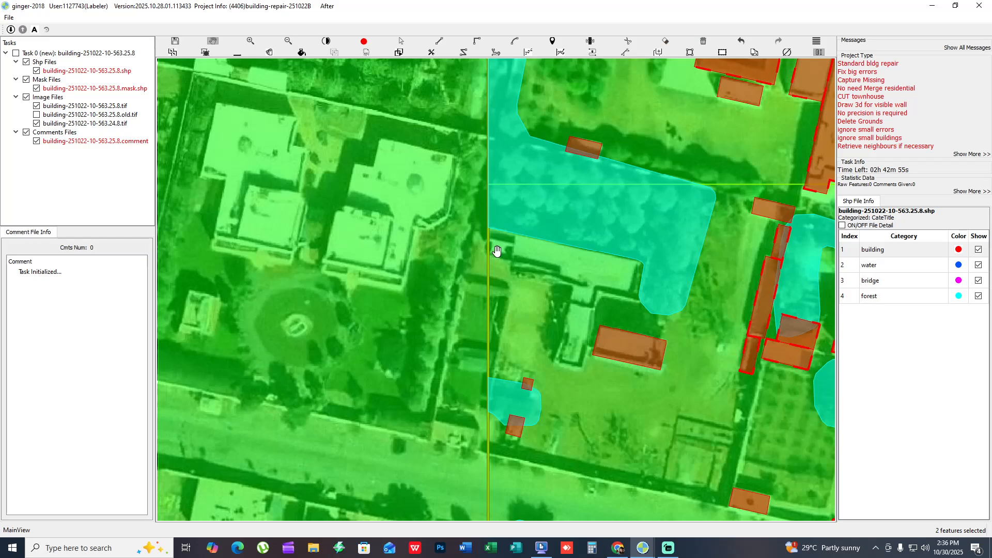
{"action": "key", "text": "f"}
{"action": "scroll", "coordinate": [497, 251], "scroll_direction": "up", "scroll_amount": 2}
{"action": "key", "text": "f"}
{"action": "key", "text": "f"}
{"action": "left_click_drag", "start_coordinate": [519, 254], "coordinate": [454, 205]}
{"action": "scroll", "coordinate": [436, 236], "scroll_direction": "down", "scroll_amount": 1}
{"action": "key", "text": "f"}
{"action": "key", "text": "f"}
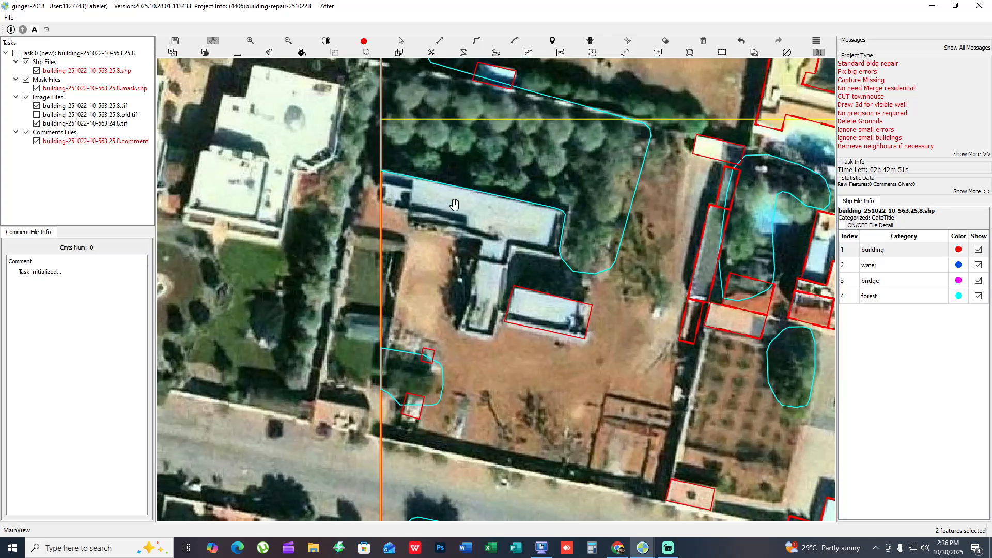
{"action": "scroll", "coordinate": [439, 298], "scroll_direction": "down", "scroll_amount": 4}
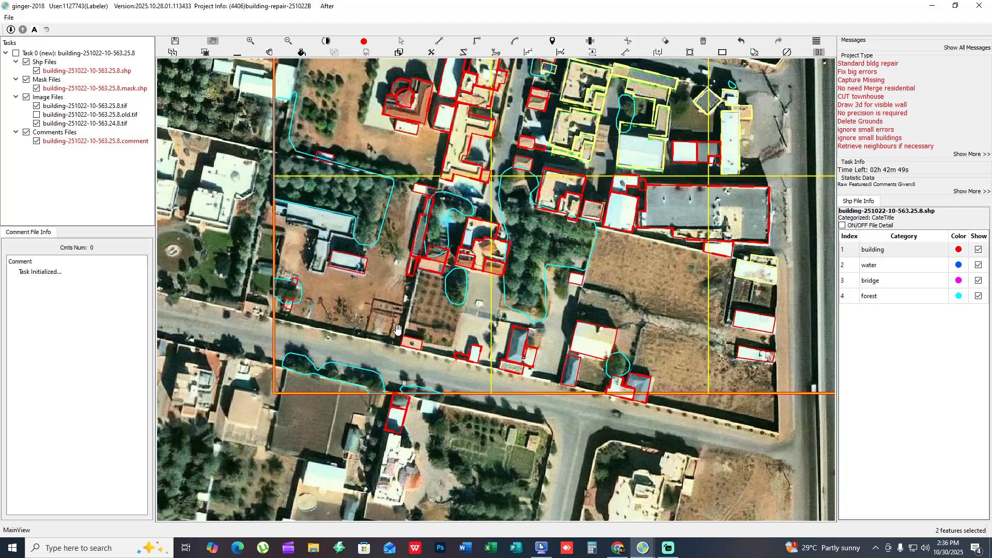
{"action": "scroll", "coordinate": [432, 318], "scroll_direction": "up", "scroll_amount": 5}
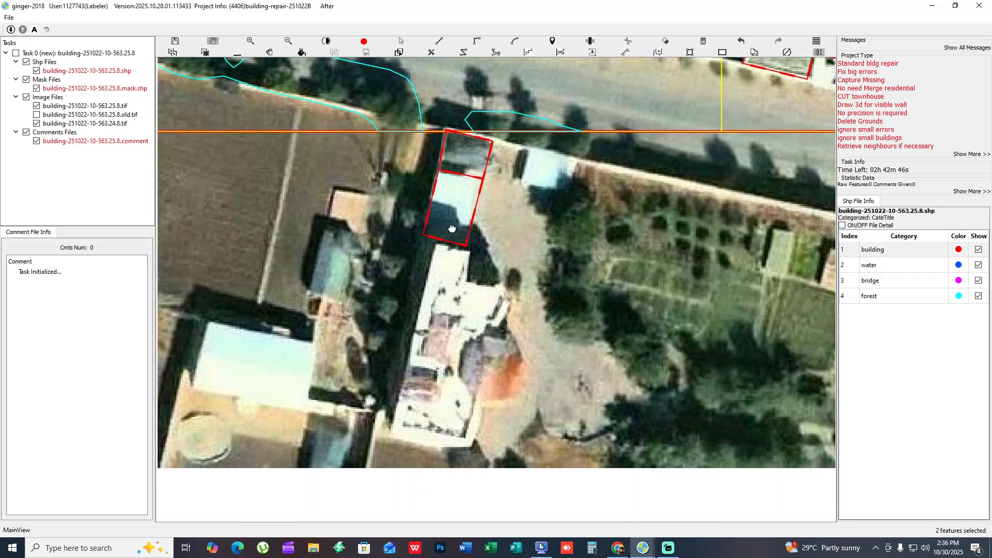
{"action": "key", "text": "r"}
{"action": "left_click_drag", "start_coordinate": [452, 228], "coordinate": [437, 283]}
{"action": "key", "text": "space"}
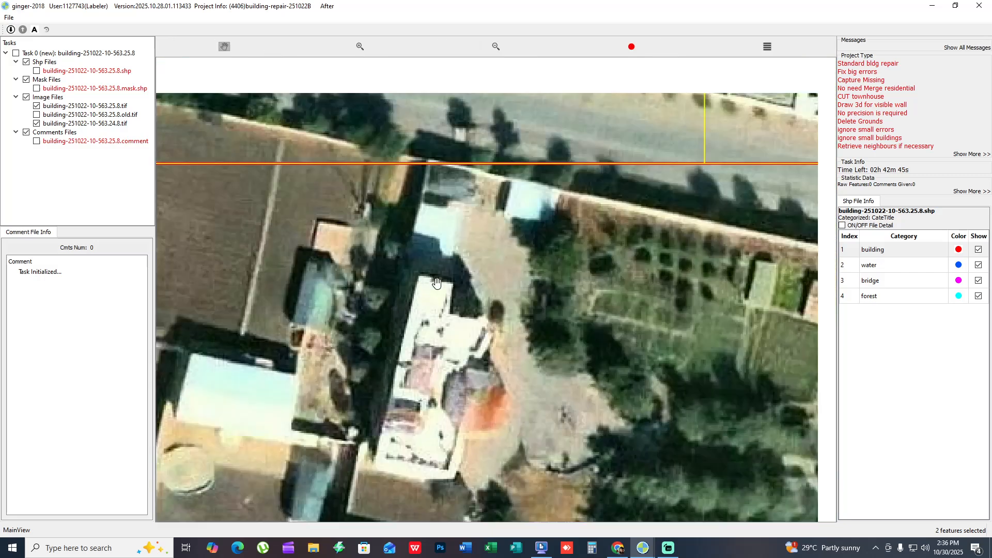
- Run the topology check on task building-251022-10-563.25.8 and switch to task building-251022-10-562.19.36
{"action": "scroll", "coordinate": [467, 392], "scroll_direction": "down", "scroll_amount": 5}
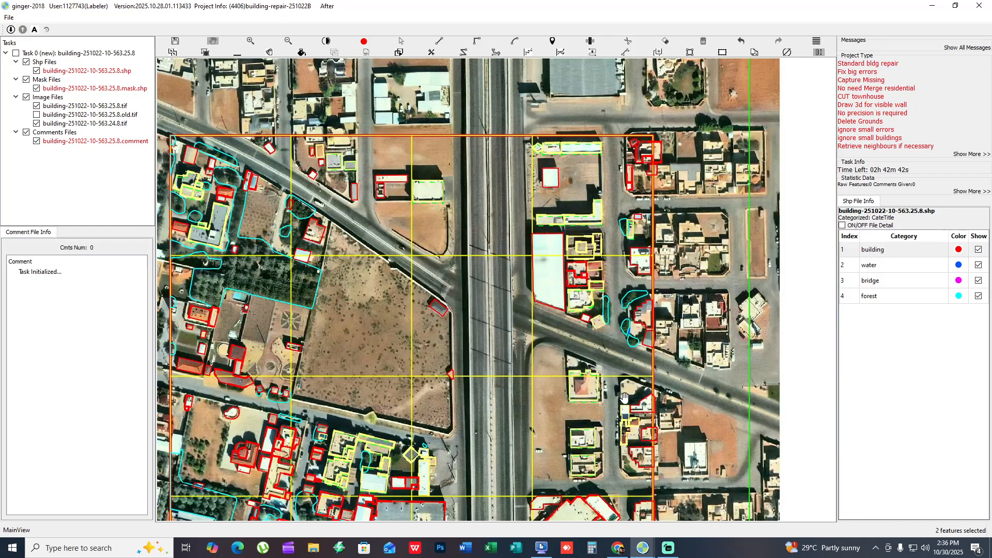
{"action": "key", "text": "Return"}
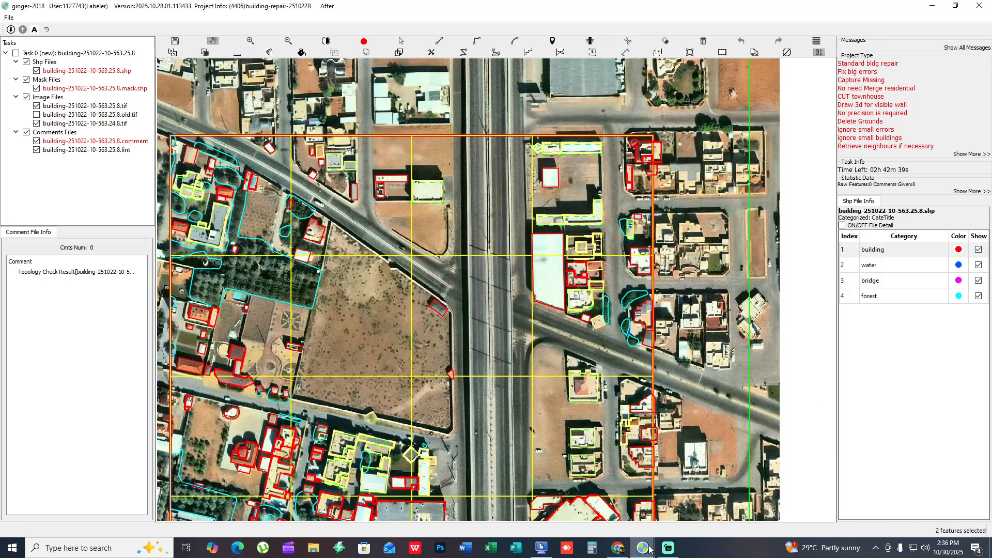
{"action": "left_click", "coordinate": [551, 517]}
- Examine the northwestern water outline and the embankment beside it, with the mask fill and against the bare imagery
{"action": "scroll", "coordinate": [451, 305], "scroll_direction": "up", "scroll_amount": 3}
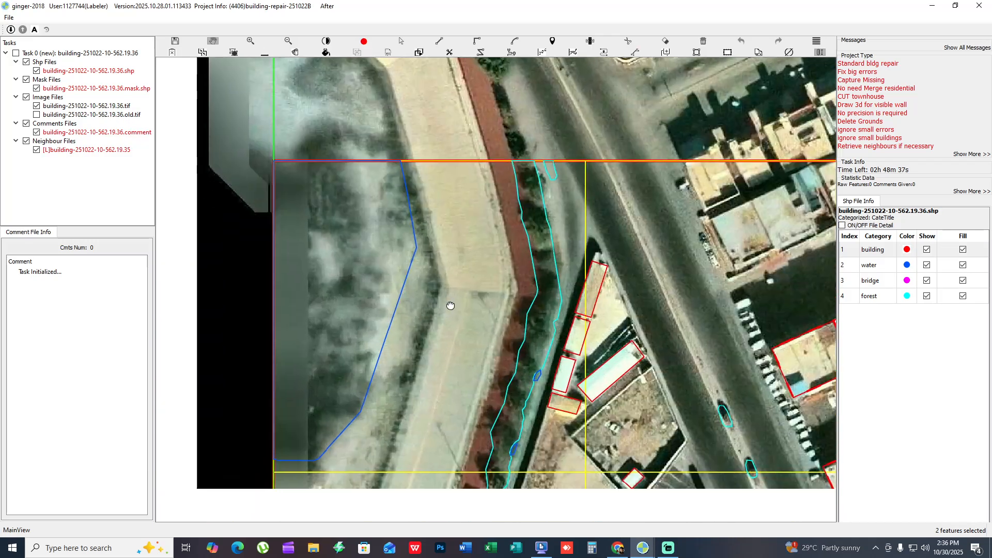
{"action": "left_click_drag", "start_coordinate": [451, 305], "coordinate": [499, 269]}
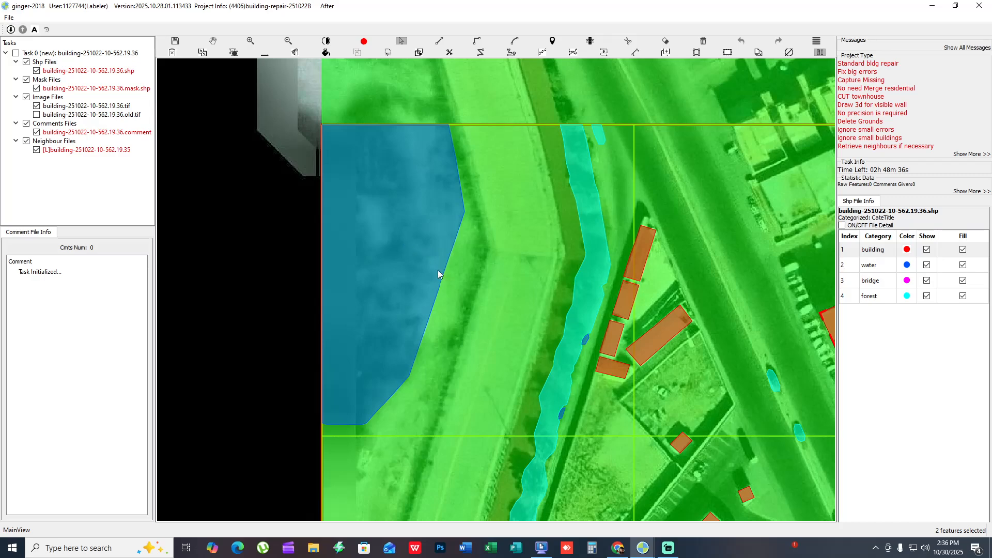
{"action": "key", "text": "space"}
{"action": "left_click_drag", "start_coordinate": [423, 304], "coordinate": [468, 299]}
{"action": "left_click_drag", "start_coordinate": [400, 124], "coordinate": [520, 263]}
{"action": "scroll", "coordinate": [519, 263], "scroll_direction": "down", "scroll_amount": 2}
{"action": "left_click_drag", "start_coordinate": [555, 301], "coordinate": [460, 207]}
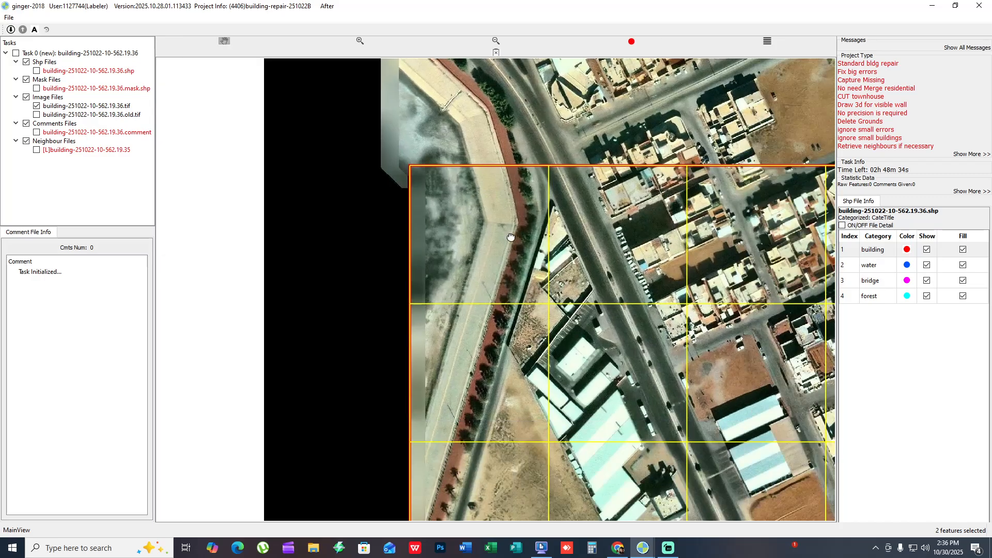
{"action": "left_click_drag", "start_coordinate": [511, 237], "coordinate": [651, 466]}
{"action": "scroll", "coordinate": [444, 255], "scroll_direction": "up", "scroll_amount": 5}
{"action": "left_click_drag", "start_coordinate": [742, 501], "coordinate": [387, 173]}
{"action": "left_click_drag", "start_coordinate": [570, 414], "coordinate": [389, 240]}
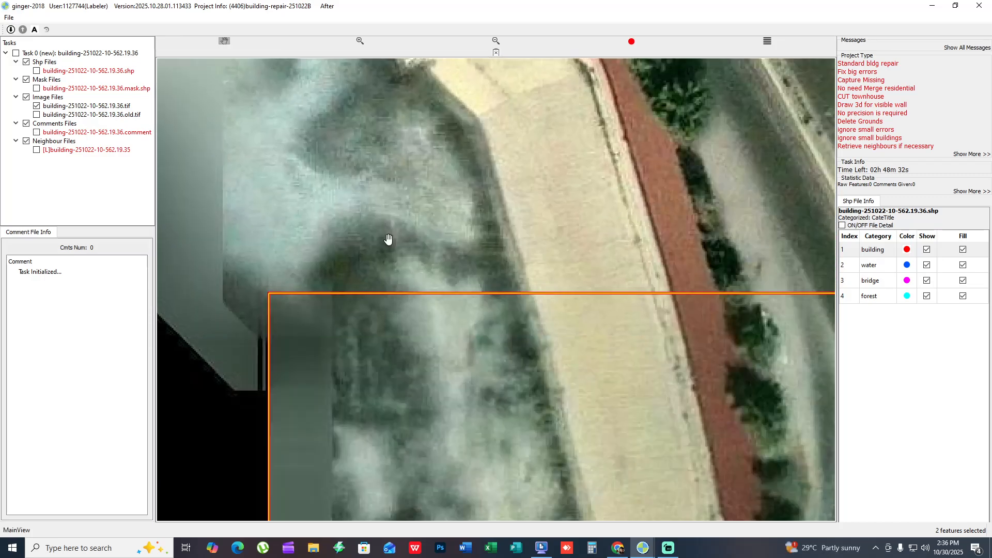
{"action": "scroll", "coordinate": [388, 242], "scroll_direction": "down", "scroll_amount": 4}
{"action": "key", "text": "space"}
{"action": "left_click_drag", "start_coordinate": [460, 439], "coordinate": [239, 188]}
{"action": "left_click_drag", "start_coordinate": [295, 220], "coordinate": [516, 196]}
{"action": "left_click_drag", "start_coordinate": [458, 291], "coordinate": [462, 319]}
{"action": "key", "text": "space"}
{"action": "key", "text": "space"}
{"action": "scroll", "coordinate": [480, 275], "scroll_direction": "down", "scroll_amount": 1}
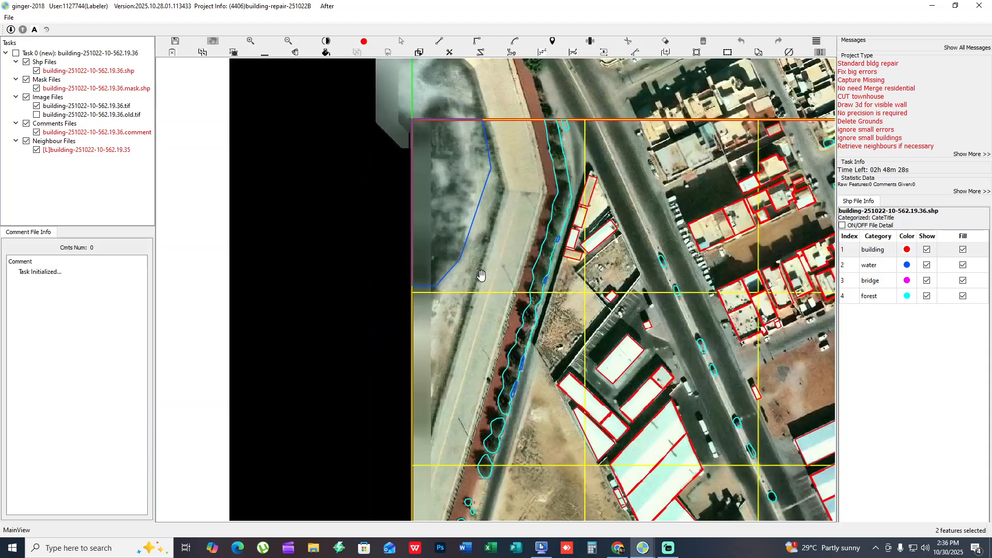
- Draw a water outline from the existing northwestern water area along the embankment's western edge, down past the task's western boundary
{"action": "left_click", "coordinate": [454, 194]}
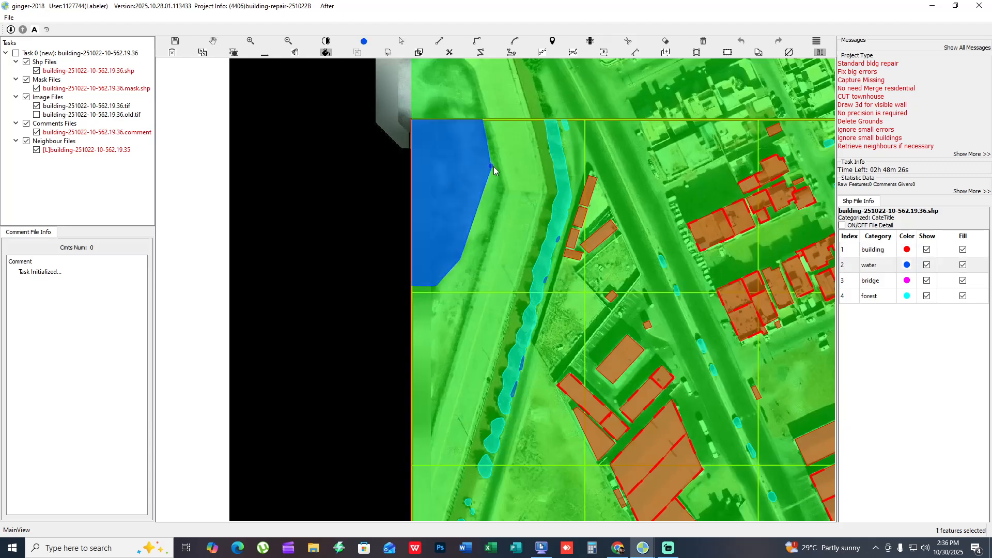
{"action": "left_click", "coordinate": [502, 194]}
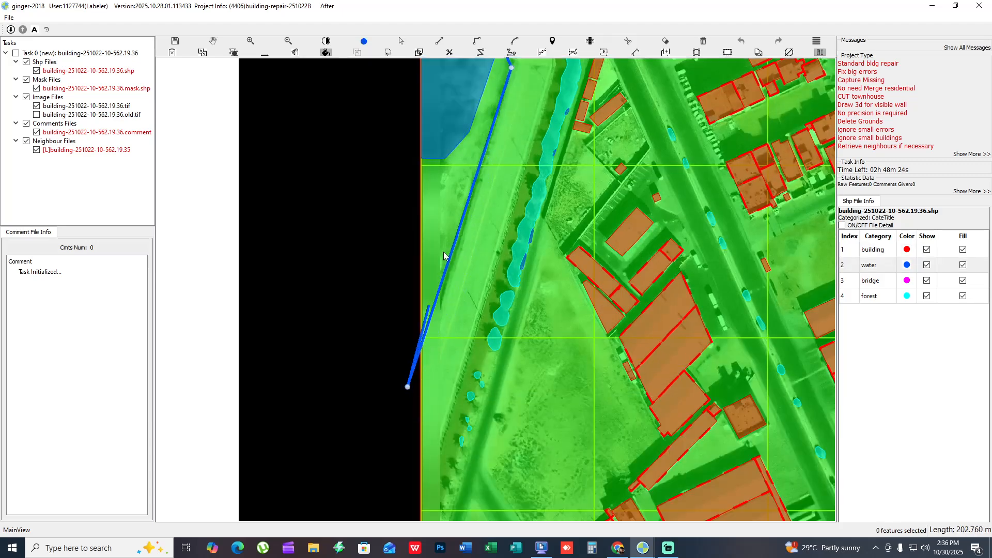
{"action": "left_click_drag", "start_coordinate": [476, 254], "coordinate": [452, 352]}
{"action": "left_click_drag", "start_coordinate": [421, 196], "coordinate": [444, 256]}
- Merge the new water outline with the existing northwestern one and check its edge against the bare imagery
{"action": "key", "text": "m"}
{"action": "left_click_drag", "start_coordinate": [537, 205], "coordinate": [496, 104]}
{"action": "key", "text": "space"}
{"action": "scroll", "coordinate": [494, 241], "scroll_direction": "up", "scroll_amount": 1}
{"action": "scroll", "coordinate": [494, 241], "scroll_direction": "up", "scroll_amount": 2}
{"action": "key", "text": "space"}
{"action": "left_click_drag", "start_coordinate": [498, 449], "coordinate": [454, 286]}
{"action": "key", "text": "m"}
{"action": "key", "text": "m"}
{"action": "scroll", "coordinate": [454, 285], "scroll_direction": "down", "scroll_amount": 3}
{"action": "left_click_drag", "start_coordinate": [606, 290], "coordinate": [479, 399]}
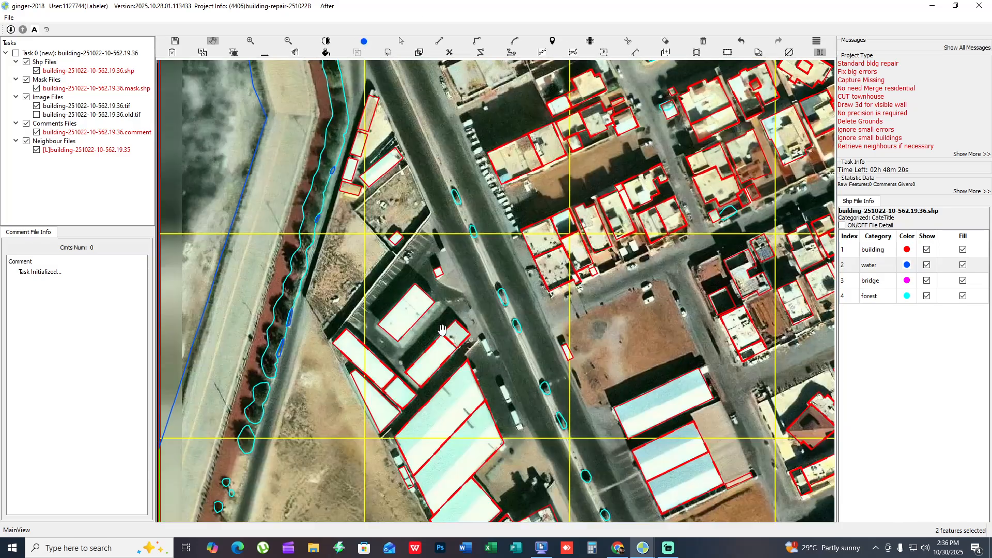
- Draw a rectangular building outline around the unmapped row of grey and turquoise roofs east of the highway, just inside the northern task boundary
{"action": "left_click_drag", "start_coordinate": [455, 464], "coordinate": [410, 291]}
{"action": "left_click_drag", "start_coordinate": [416, 141], "coordinate": [389, 336]}
{"action": "key", "text": "1"}
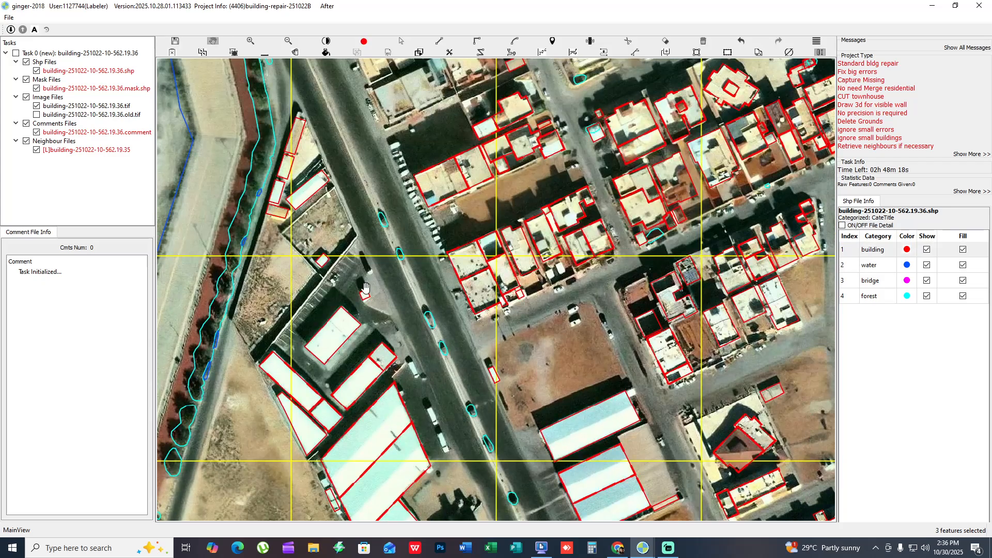
{"action": "left_click_drag", "start_coordinate": [368, 111], "coordinate": [366, 342]}
{"action": "left_click_drag", "start_coordinate": [290, 390], "coordinate": [296, 344]}
{"action": "scroll", "coordinate": [297, 344], "scroll_direction": "up", "scroll_amount": 2}
{"action": "key", "text": "space"}
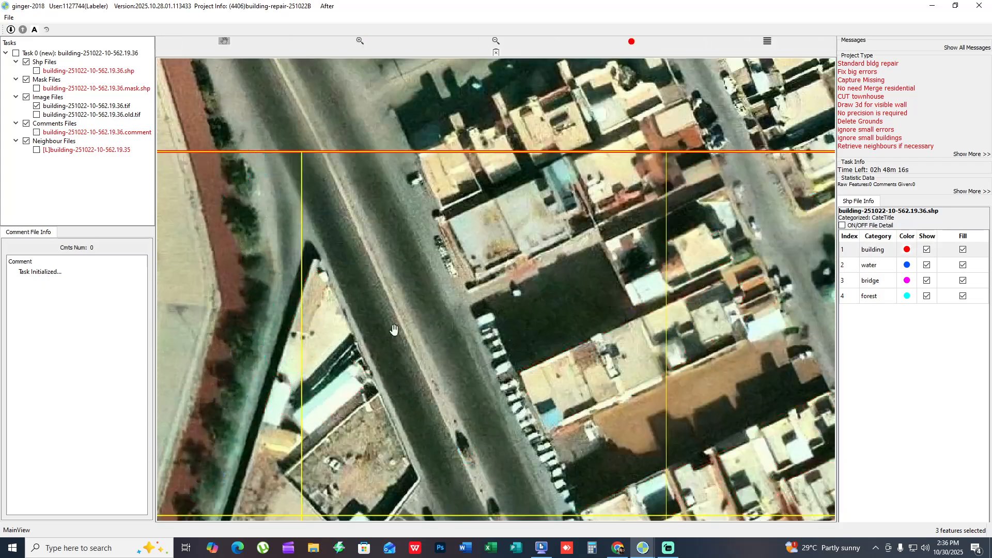
{"action": "key", "text": "space"}
{"action": "left_click_drag", "start_coordinate": [483, 290], "coordinate": [409, 302]}
{"action": "key", "text": "space"}
{"action": "left_click_drag", "start_coordinate": [425, 253], "coordinate": [428, 251]}
{"action": "key", "text": "r"}
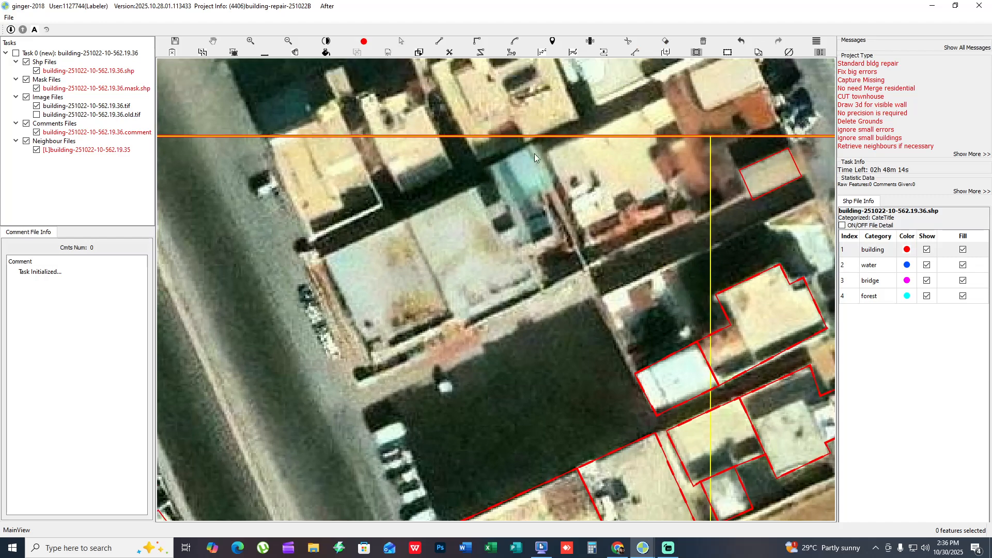
{"action": "left_click", "coordinate": [313, 258]}
{"action": "left_click", "coordinate": [653, 389]}
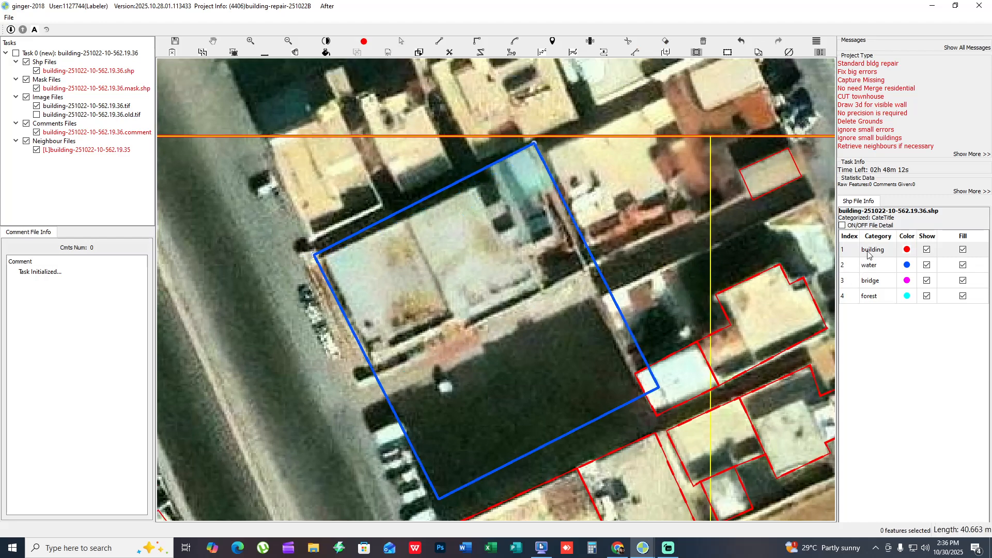
{"action": "left_click", "coordinate": [471, 326]}
- Divide the new building outline into three buildings along the seams between the grey, pale and turquoise roofs
{"action": "key", "text": "h"}
{"action": "left_click_drag", "start_coordinate": [480, 258], "coordinate": [449, 301]}
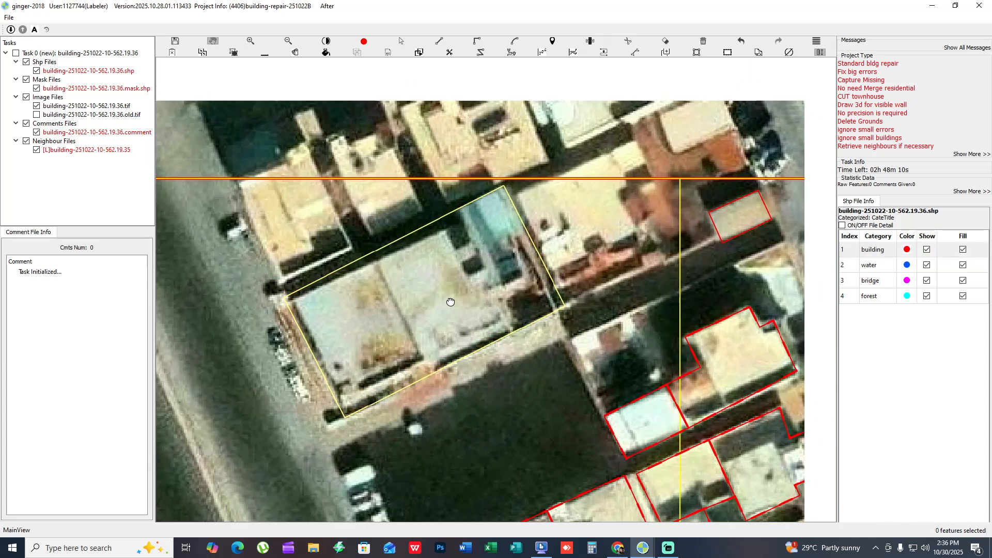
{"action": "key", "text": "c"}
{"action": "key", "text": "h"}
{"action": "left_click_drag", "start_coordinate": [490, 250], "coordinate": [453, 280]}
{"action": "key", "text": "r"}
{"action": "left_click", "coordinate": [417, 242]}
{"action": "left_click", "coordinate": [497, 396]}
{"action": "key", "text": "h"}
{"action": "left_click_drag", "start_coordinate": [568, 366], "coordinate": [455, 385]}
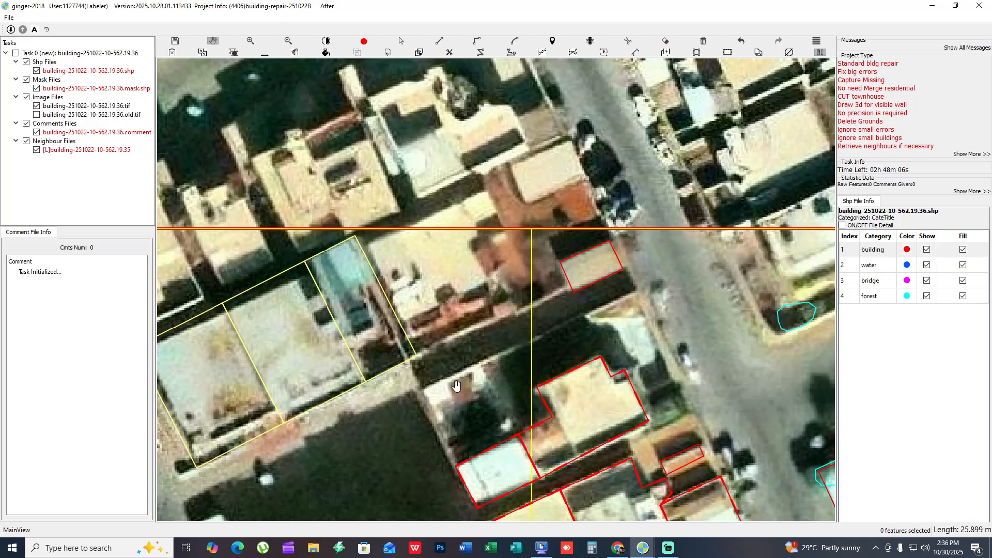
- Examine the building outlines around the dark lot south of the new buildings against the bare imagery
{"action": "left_click_drag", "start_coordinate": [475, 240], "coordinate": [487, 190]}
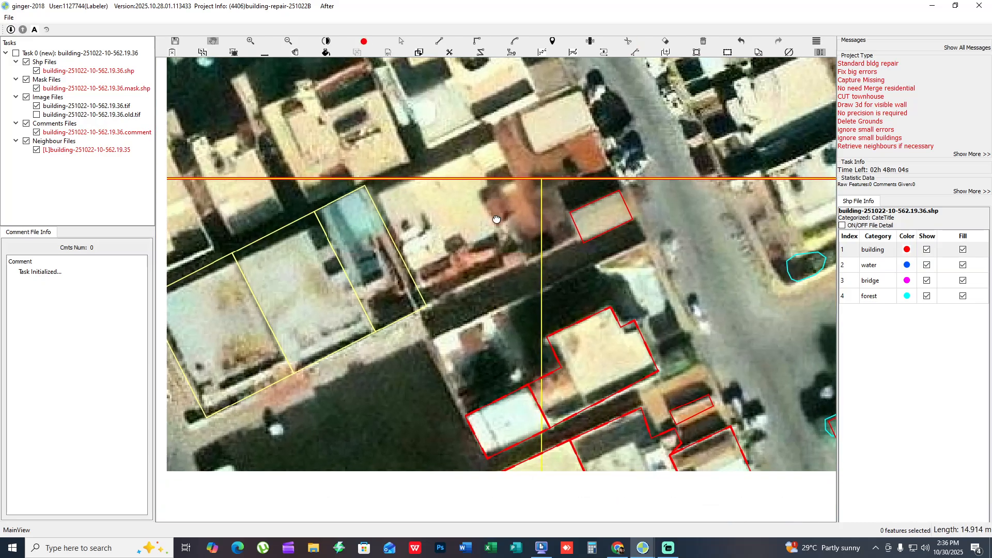
{"action": "left_click_drag", "start_coordinate": [434, 332], "coordinate": [487, 228]}
{"action": "scroll", "coordinate": [481, 258], "scroll_direction": "down", "scroll_amount": 1}
{"action": "key", "text": "s"}
{"action": "left_click_drag", "start_coordinate": [406, 236], "coordinate": [260, 221]}
{"action": "key", "text": "h"}
{"action": "key", "text": "s"}
{"action": "key", "text": "h"}
{"action": "left_click_drag", "start_coordinate": [376, 268], "coordinate": [350, 251]}
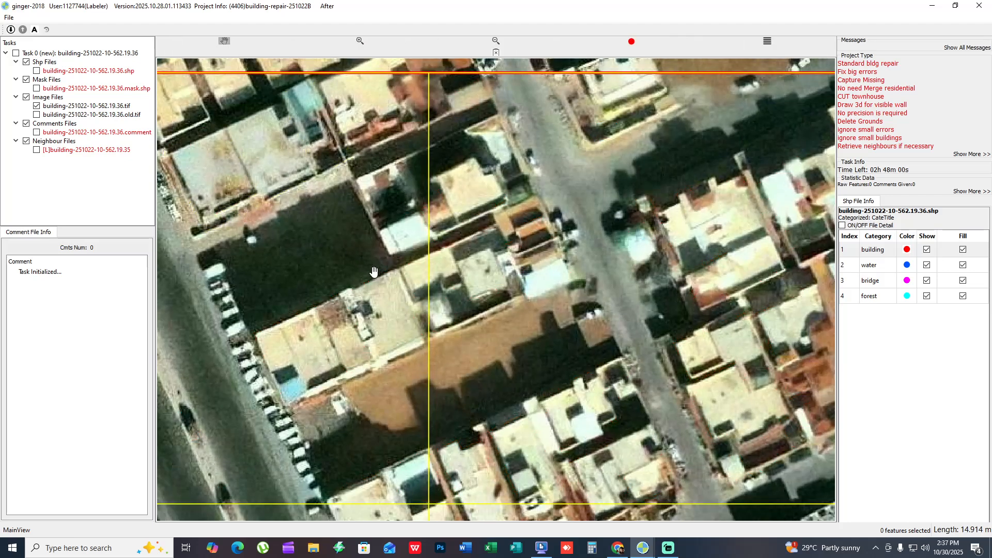
{"action": "scroll", "coordinate": [514, 154], "scroll_direction": "up", "scroll_amount": 1}
- Adjust the two adjoining building outlines south of the dark lot to their roofs and visible walls
{"action": "left_click_drag", "start_coordinate": [432, 240], "coordinate": [514, 194]}
{"action": "key", "text": "s"}
{"action": "left_click_drag", "start_coordinate": [443, 286], "coordinate": [501, 230]}
{"action": "left_click_drag", "start_coordinate": [404, 279], "coordinate": [416, 234]}
{"action": "key", "text": "h"}
{"action": "scroll", "coordinate": [443, 284], "scroll_direction": "down", "scroll_amount": 2}
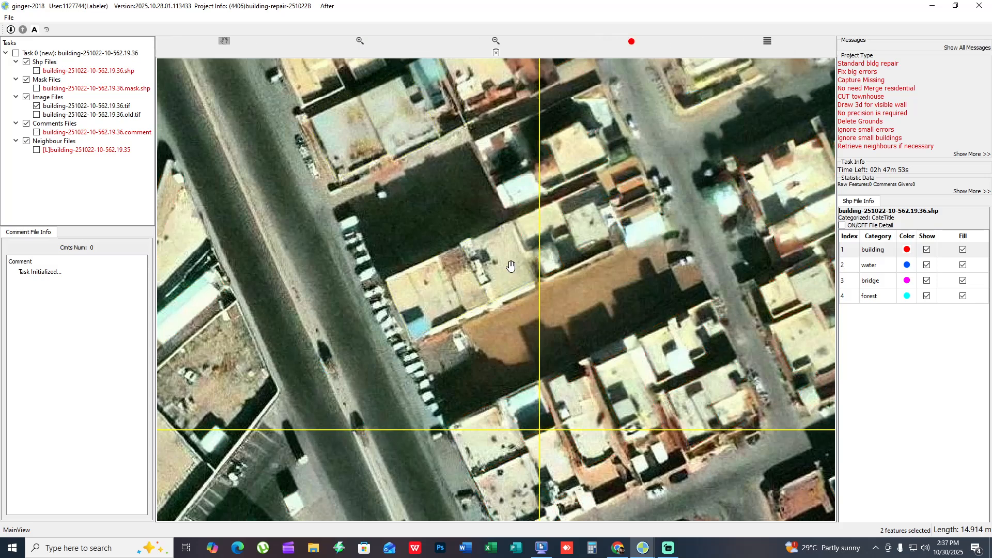
{"action": "left_click_drag", "start_coordinate": [507, 284], "coordinate": [361, 355]}
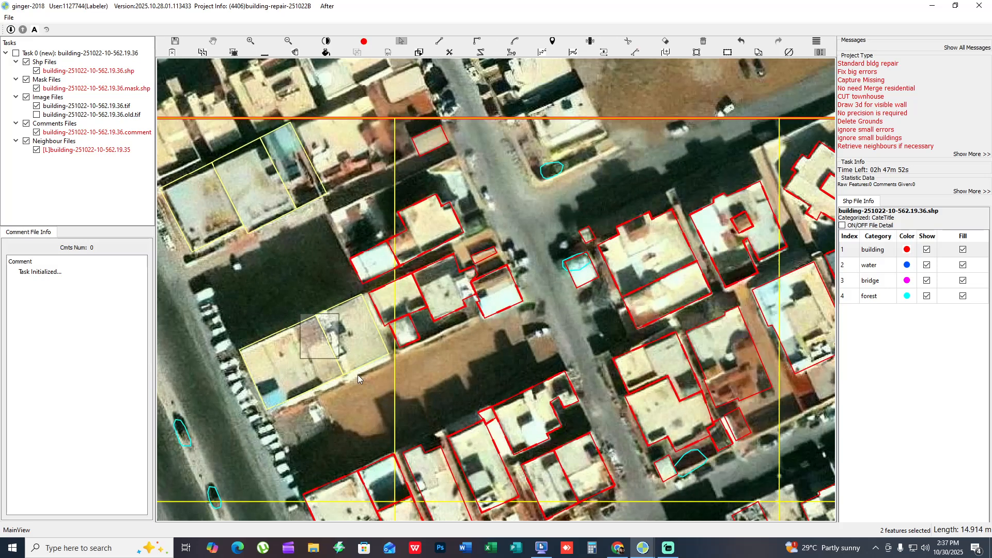
{"action": "left_click_drag", "start_coordinate": [352, 345], "coordinate": [342, 308]}
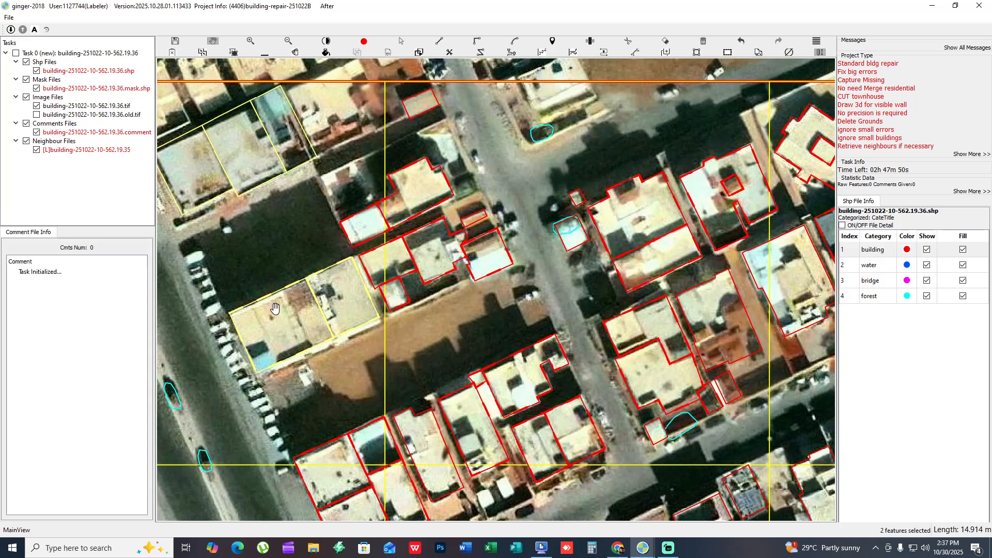
{"action": "scroll", "coordinate": [370, 342], "scroll_direction": "up", "scroll_amount": 2}
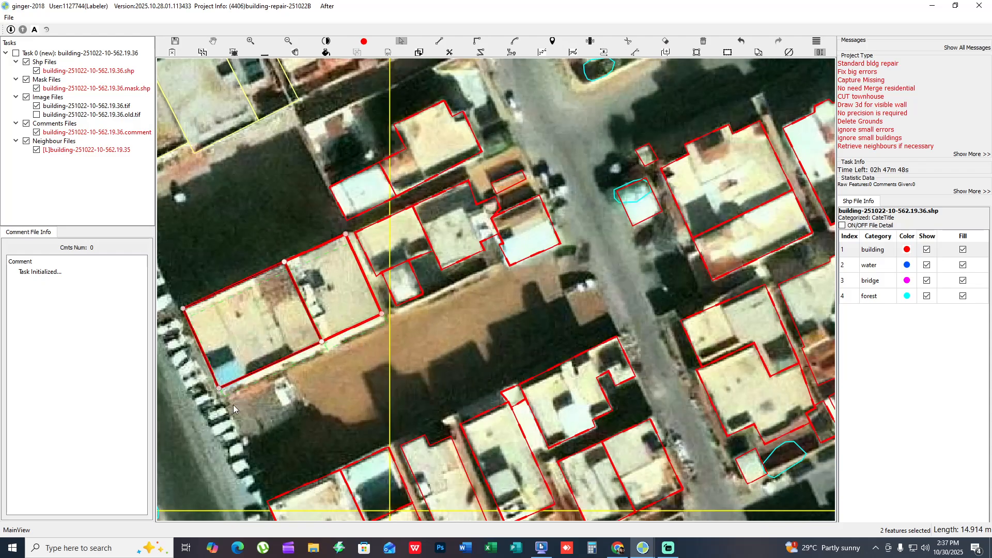
{"action": "key", "text": "h"}
{"action": "left_click_drag", "start_coordinate": [183, 401], "coordinate": [394, 357]}
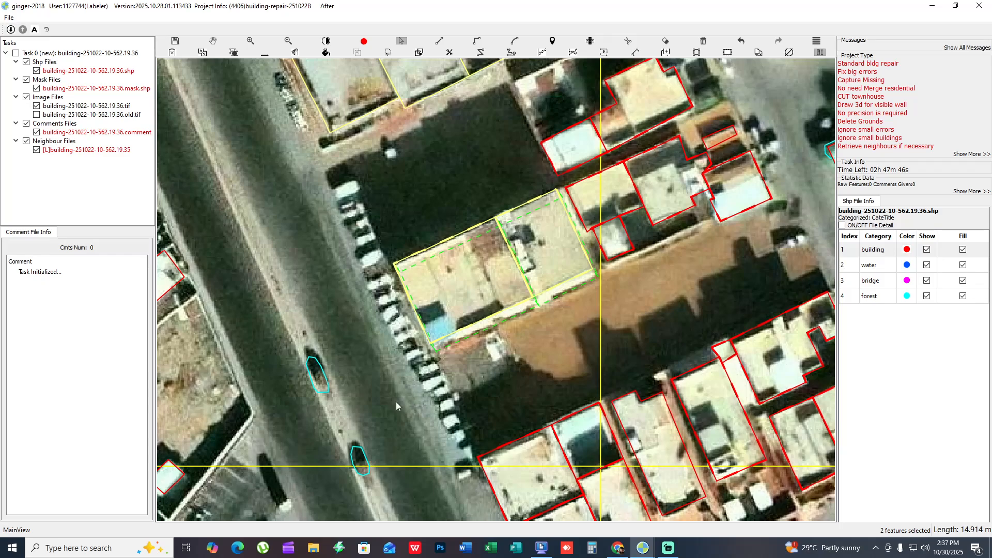
- Select the four adjoining building outlines east of that pair and fit them to their roofs
{"action": "left_click_drag", "start_coordinate": [689, 320], "coordinate": [491, 452]}
{"action": "left_click_drag", "start_coordinate": [421, 325], "coordinate": [505, 368]}
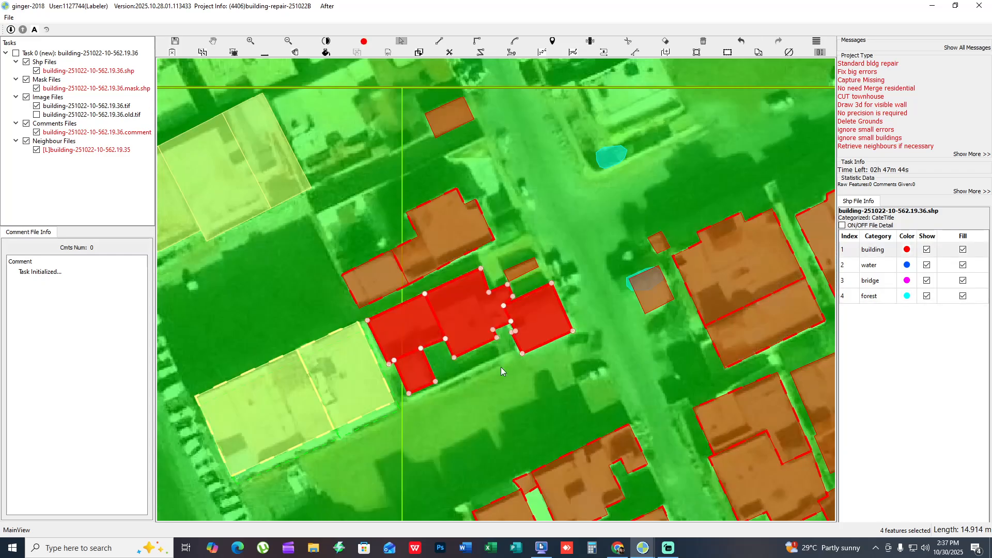
{"action": "key", "text": "space"}
{"action": "left_click_drag", "start_coordinate": [488, 316], "coordinate": [457, 407]}
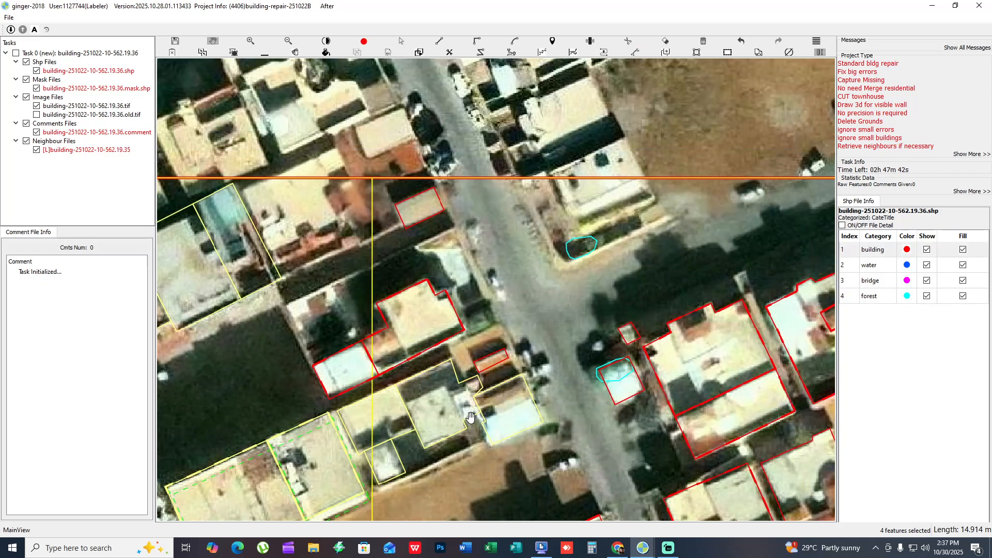
- Cut the small projection off the northeastern corner of the middle building in that row and remove it
{"action": "scroll", "coordinate": [475, 412], "scroll_direction": "up", "scroll_amount": 2}
{"action": "key", "text": "c"}
{"action": "left_click", "coordinate": [459, 353]}
{"action": "left_click", "coordinate": [472, 382]}
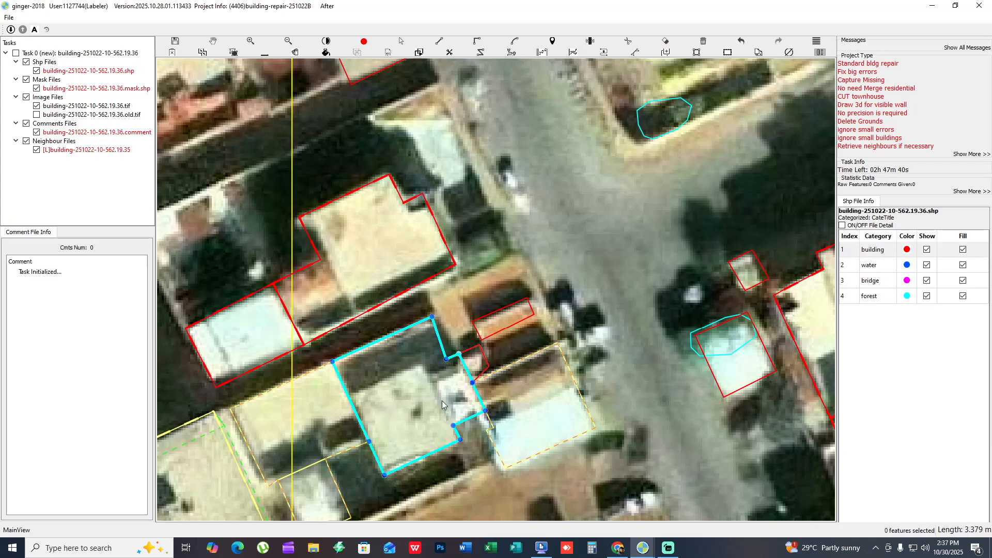
{"action": "left_click_drag", "start_coordinate": [442, 401], "coordinate": [467, 370]}
{"action": "scroll", "coordinate": [465, 369], "scroll_direction": "down", "scroll_amount": 1}
- Fit the row's two western outlines and the white and pale-roofed pair north of them to their roofs
{"action": "left_click_drag", "start_coordinate": [398, 402], "coordinate": [384, 408]}
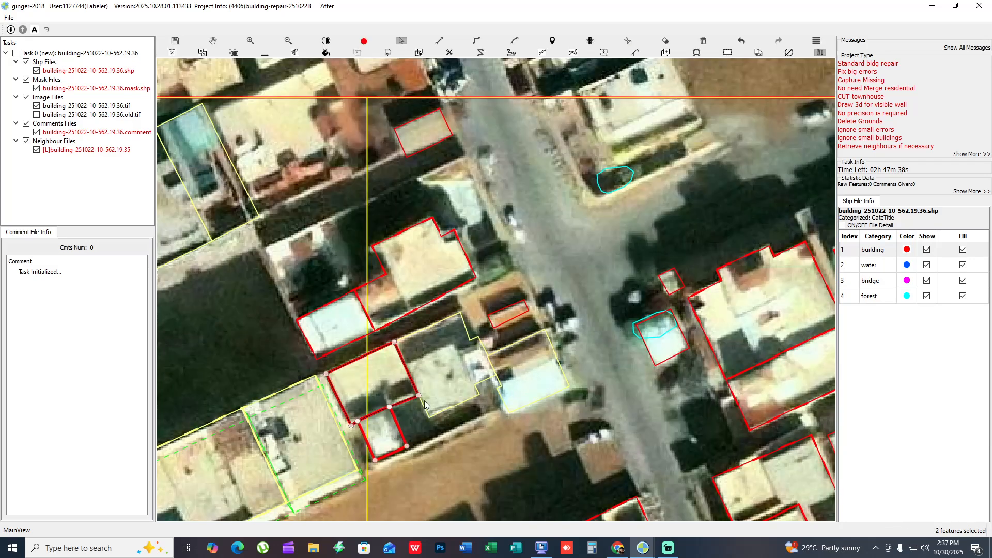
{"action": "key", "text": "space"}
{"action": "left_click_drag", "start_coordinate": [420, 300], "coordinate": [458, 381]}
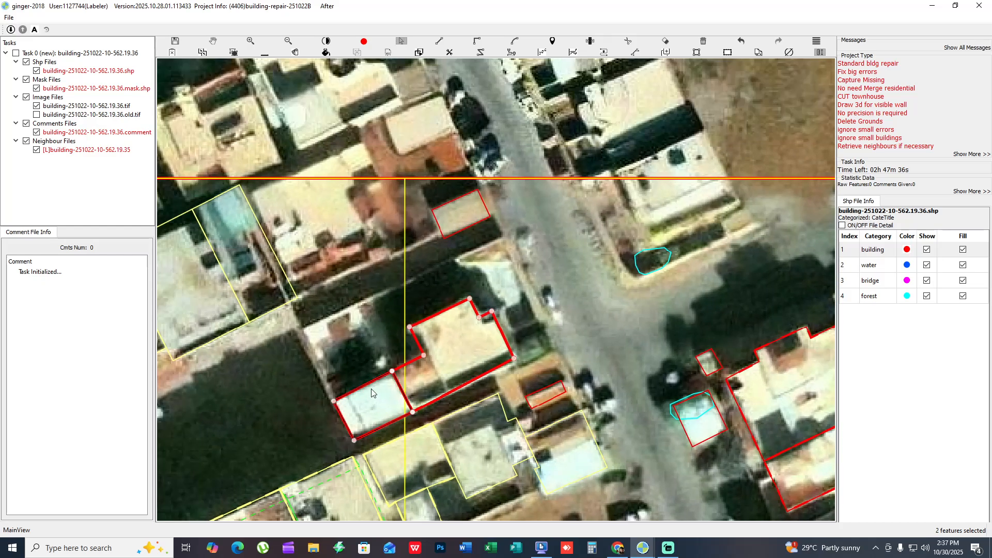
{"action": "key", "text": "space"}
{"action": "left_click_drag", "start_coordinate": [492, 414], "coordinate": [350, 331]}
{"action": "key", "text": "space"}
- Examine the housing blocks on both sides of the side street and the highway corner block against the bare imagery
{"action": "scroll", "coordinate": [421, 347], "scroll_direction": "down", "scroll_amount": 1}
{"action": "left_click_drag", "start_coordinate": [608, 329], "coordinate": [510, 237]}
{"action": "key", "text": "f"}
{"action": "key", "text": "space"}
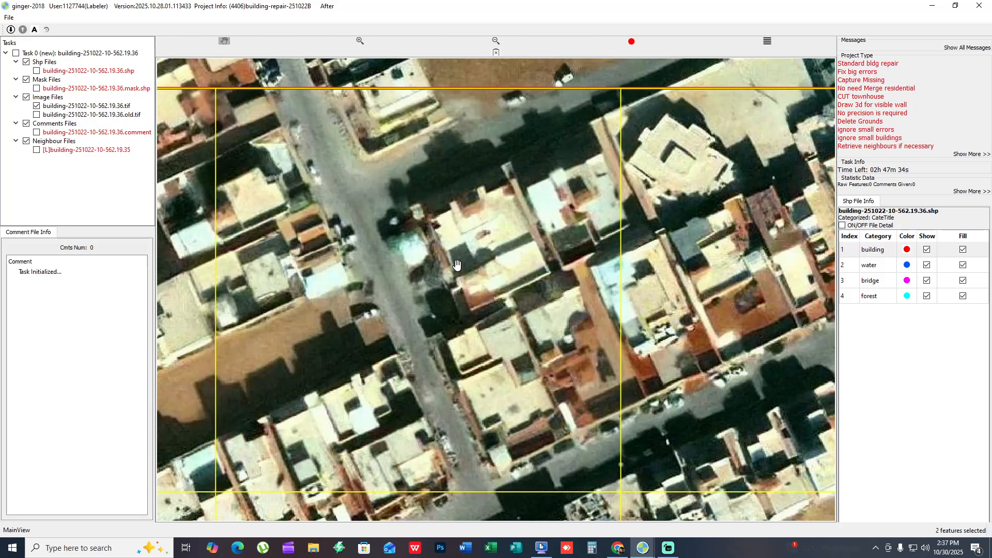
{"action": "key", "text": "space"}
{"action": "left_click_drag", "start_coordinate": [262, 473], "coordinate": [297, 341]}
{"action": "left_click_drag", "start_coordinate": [201, 382], "coordinate": [439, 298]}
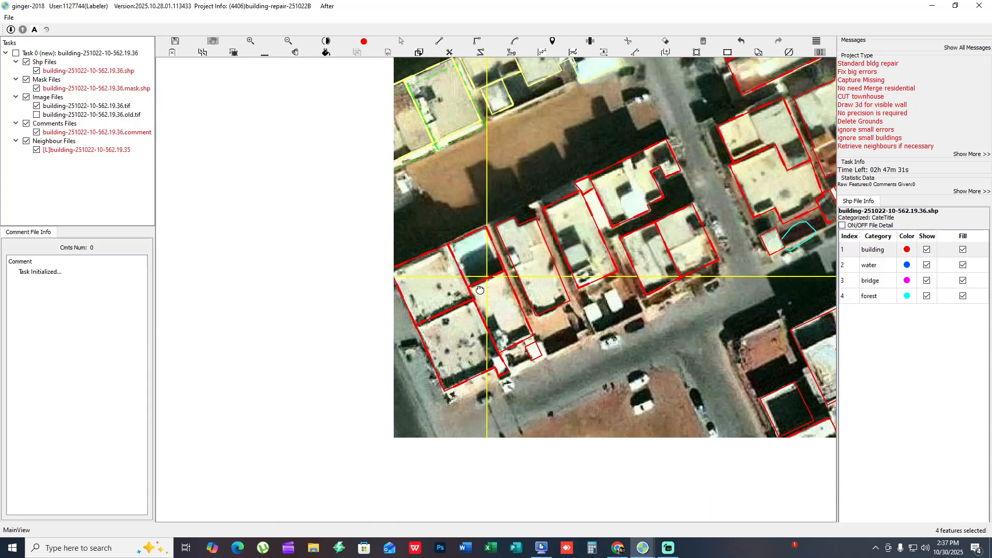
{"action": "scroll", "coordinate": [463, 293], "scroll_direction": "up", "scroll_amount": 3}
{"action": "key", "text": "space"}
- Fit the four adjoining building outlines of the highway corner block to their roofs and check them with the mask fill
{"action": "key", "text": "space"}
{"action": "key", "text": "space"}
{"action": "key", "text": "space"}
{"action": "left_click", "coordinate": [485, 320]}
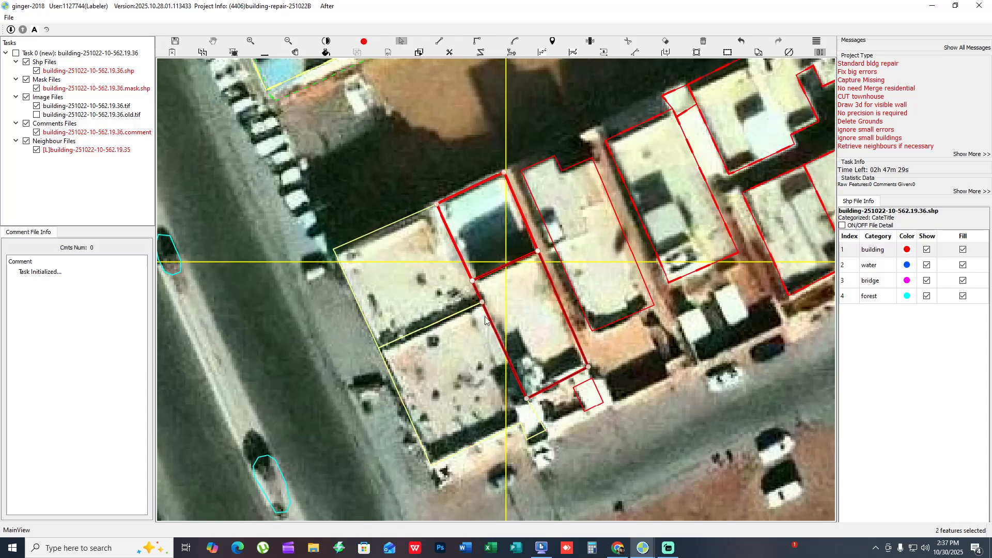
{"action": "key", "text": "space"}
{"action": "left_click_drag", "start_coordinate": [456, 362], "coordinate": [429, 367]}
{"action": "key", "text": "f"}
- Fit the two adjoining building outlines at the side street's corner to their roofs, comparing the mask fill with the bare imagery
{"action": "key", "text": "space"}
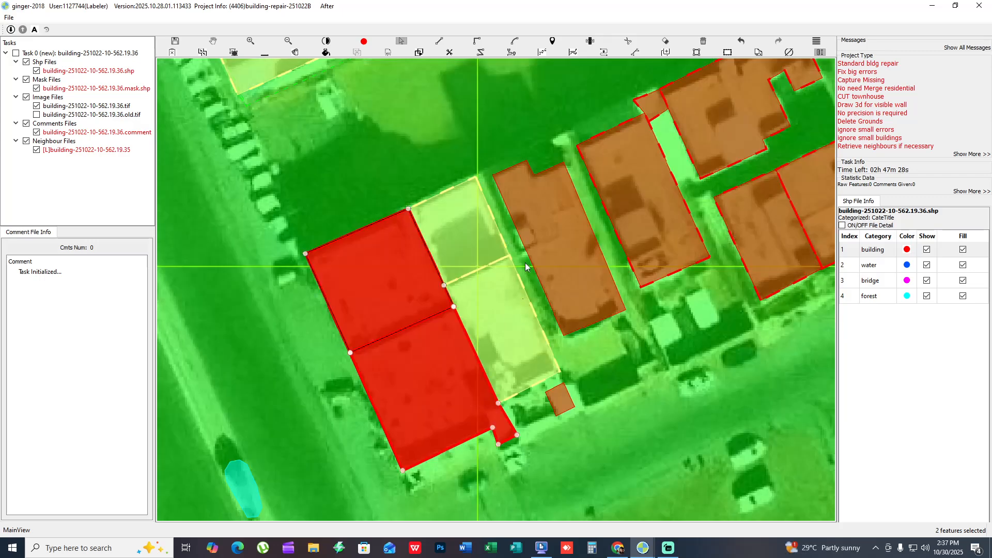
{"action": "key", "text": "space"}
{"action": "key", "text": "f"}
{"action": "left_click_drag", "start_coordinate": [733, 185], "coordinate": [491, 306]}
{"action": "key", "text": "space"}
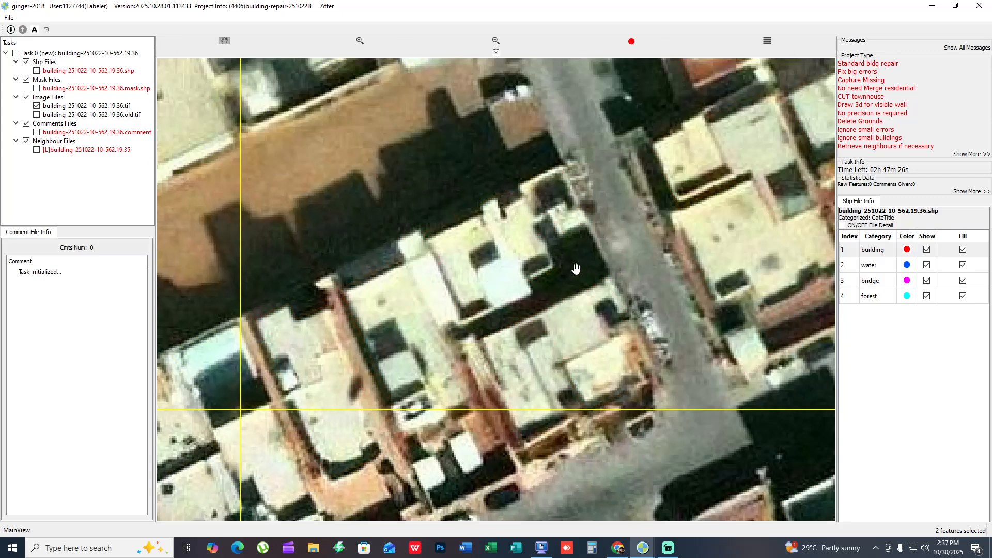
{"action": "left_click_drag", "start_coordinate": [575, 268], "coordinate": [523, 269]}
{"action": "key", "text": "space"}
{"action": "key", "text": "f"}
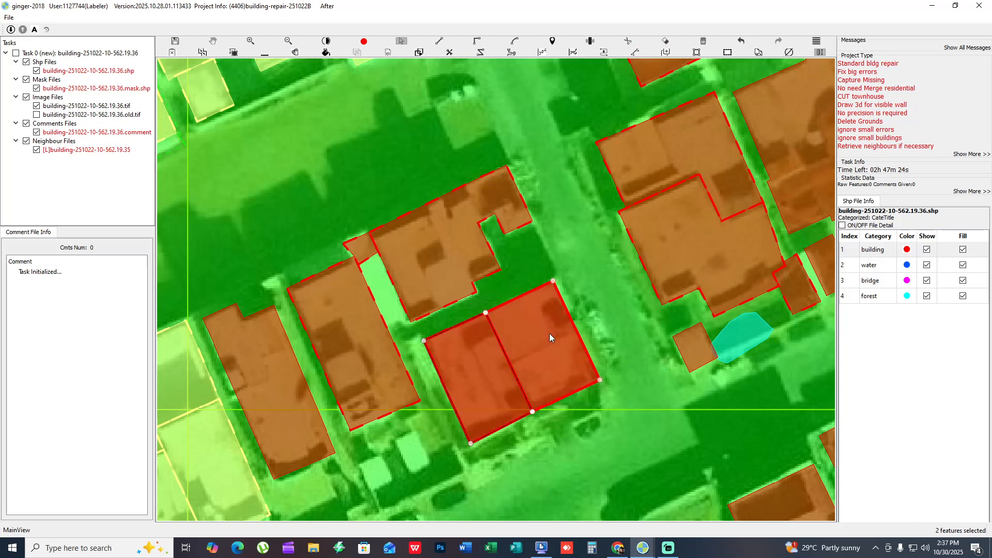
{"action": "key", "text": "space"}
{"action": "left_click_drag", "start_coordinate": [591, 310], "coordinate": [583, 311]}
{"action": "key", "text": "space"}
{"action": "left_click", "coordinate": [538, 355]}
{"action": "left_click", "coordinate": [497, 364]}
{"action": "key", "text": "space"}
- Fit the large L-shaped outline north of the corner pair, its small annex and the long building beside it to their roofs
{"action": "left_click_drag", "start_coordinate": [581, 254], "coordinate": [553, 304]}
{"action": "key", "text": "space"}
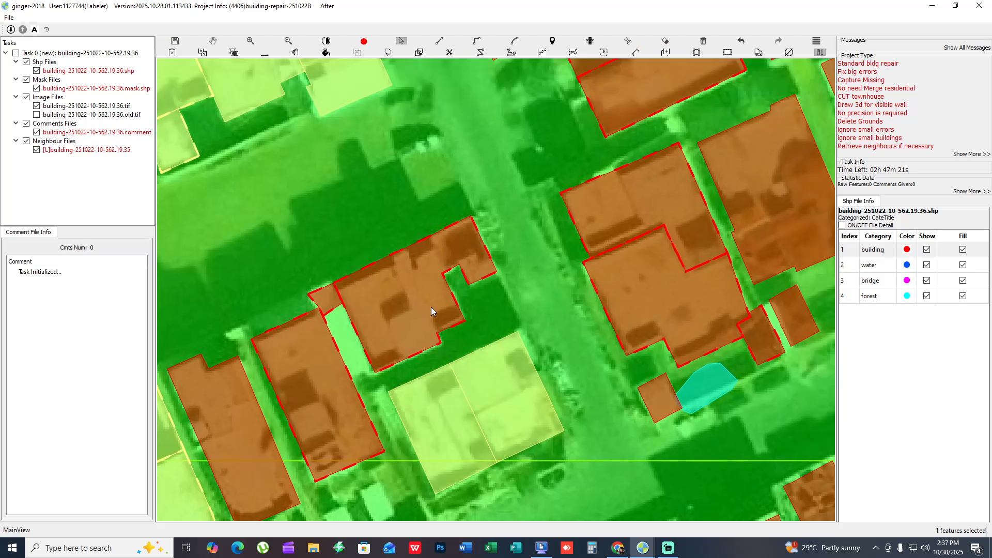
{"action": "left_click_drag", "start_coordinate": [431, 307], "coordinate": [434, 277]}
{"action": "key", "text": "f"}
{"action": "key", "text": "space"}
{"action": "key", "text": "space"}
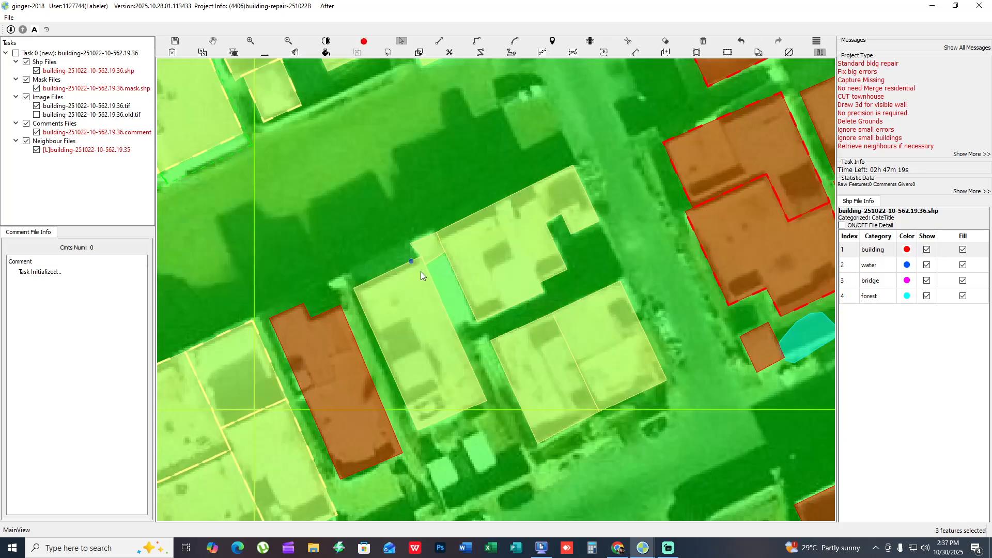
- Trace a building outline over the unmapped pale roof strip between the long building and the L-shaped one
{"action": "scroll", "coordinate": [441, 282], "scroll_direction": "up", "scroll_amount": 1}
{"action": "key", "text": "f"}
{"action": "key", "text": "t"}
{"action": "left_click", "coordinate": [457, 341]}
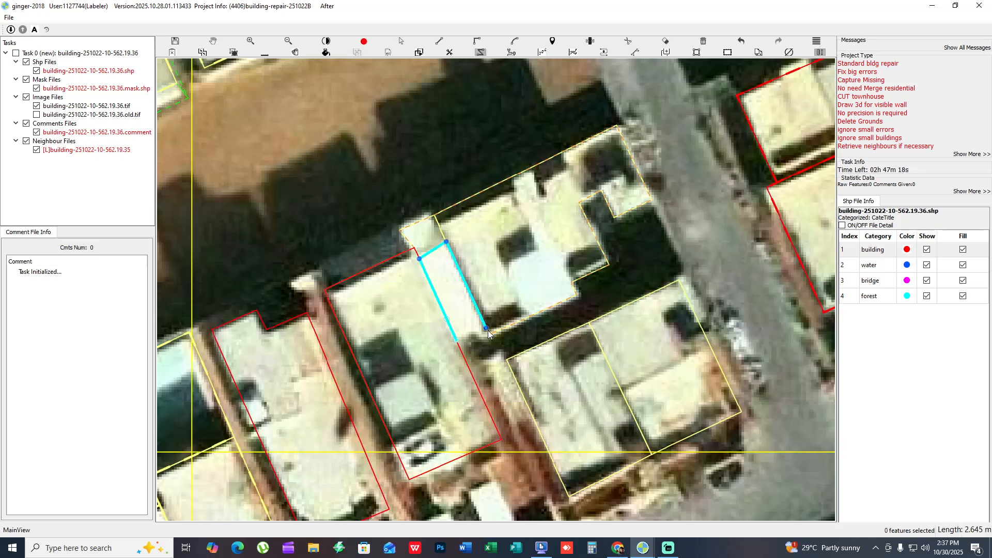
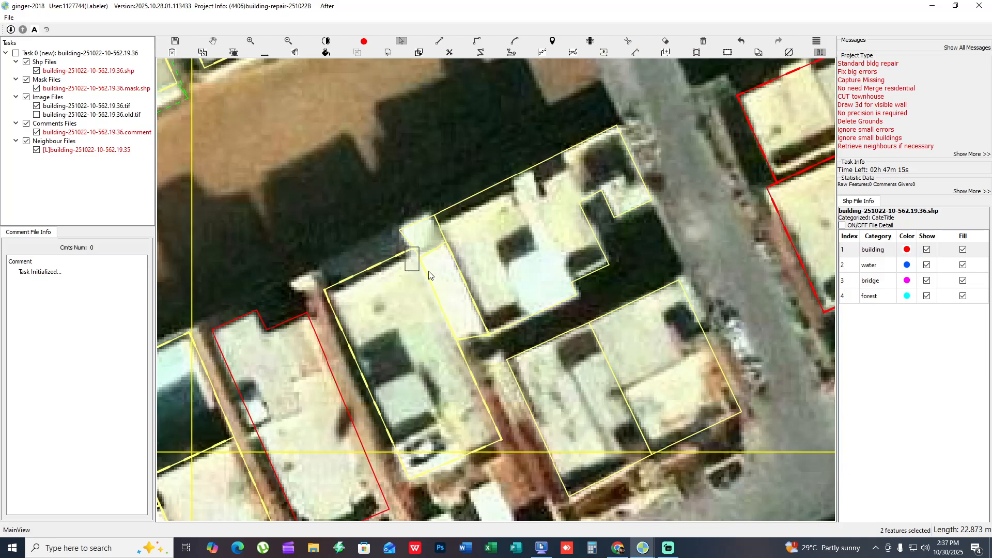
- Examine the building outlines west and southwest of the polygonal courtyard building, comparing the mask fill with the bare imagery
{"action": "scroll", "coordinate": [429, 275], "scroll_direction": "down", "scroll_amount": 2}
{"action": "left_click_drag", "start_coordinate": [510, 257], "coordinate": [369, 413]}
{"action": "left_click_drag", "start_coordinate": [470, 259], "coordinate": [457, 310]}
{"action": "key", "text": "space"}
{"action": "scroll", "coordinate": [576, 268], "scroll_direction": "up", "scroll_amount": 1}
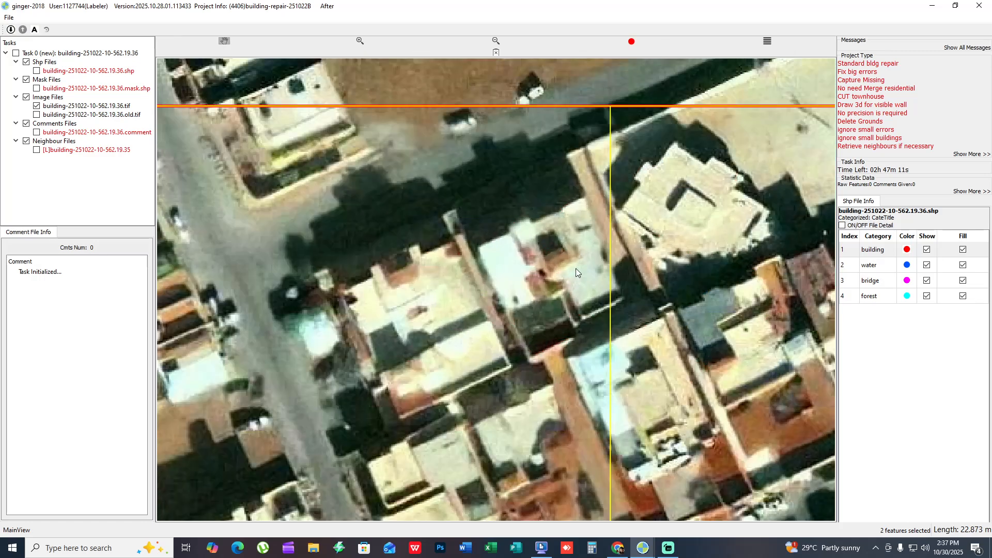
{"action": "key", "text": "f"}
{"action": "key", "text": "space"}
{"action": "left_click_drag", "start_coordinate": [516, 446], "coordinate": [525, 226]}
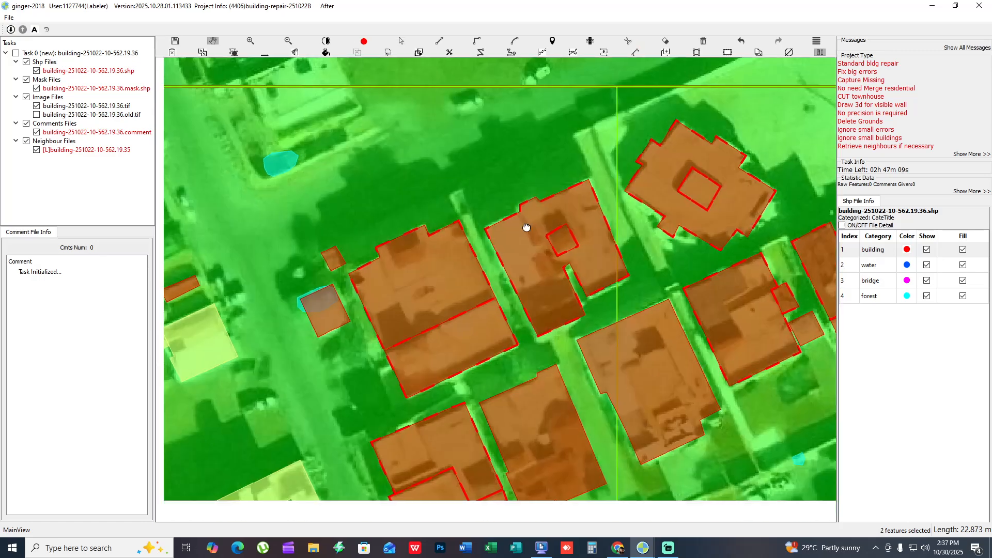
{"action": "left_click", "coordinate": [431, 273]}
{"action": "left_click", "coordinate": [545, 298]}
{"action": "key", "text": "space"}
{"action": "left_click_drag", "start_coordinate": [627, 315], "coordinate": [392, 439]}
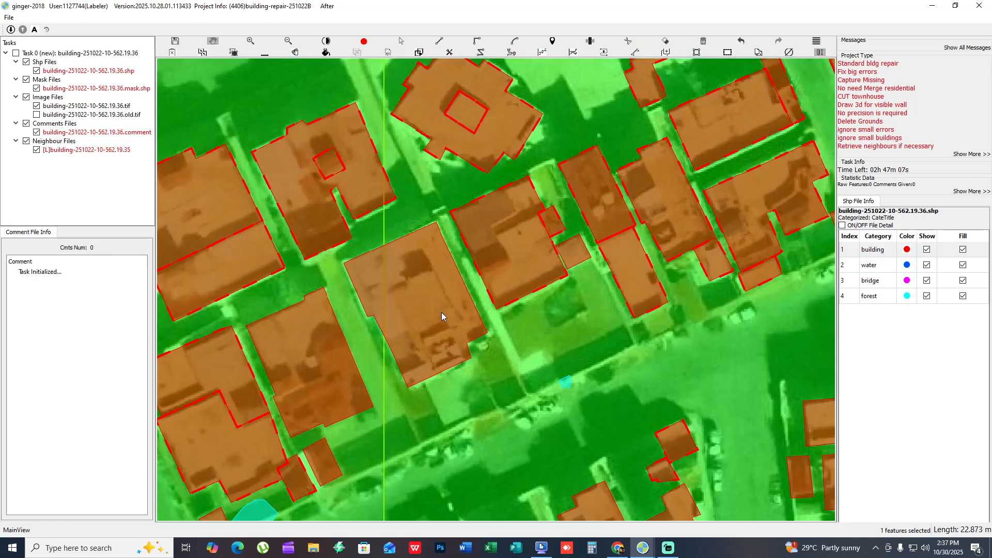
- Examine the outlines in the row from below the courtyard building across to the street, comparing the mask fill with the imagery
{"action": "left_click", "coordinate": [441, 312]}
{"action": "left_click", "coordinate": [504, 260]}
{"action": "key", "text": "f"}
{"action": "key", "text": "space"}
{"action": "left_click_drag", "start_coordinate": [432, 369], "coordinate": [423, 409]}
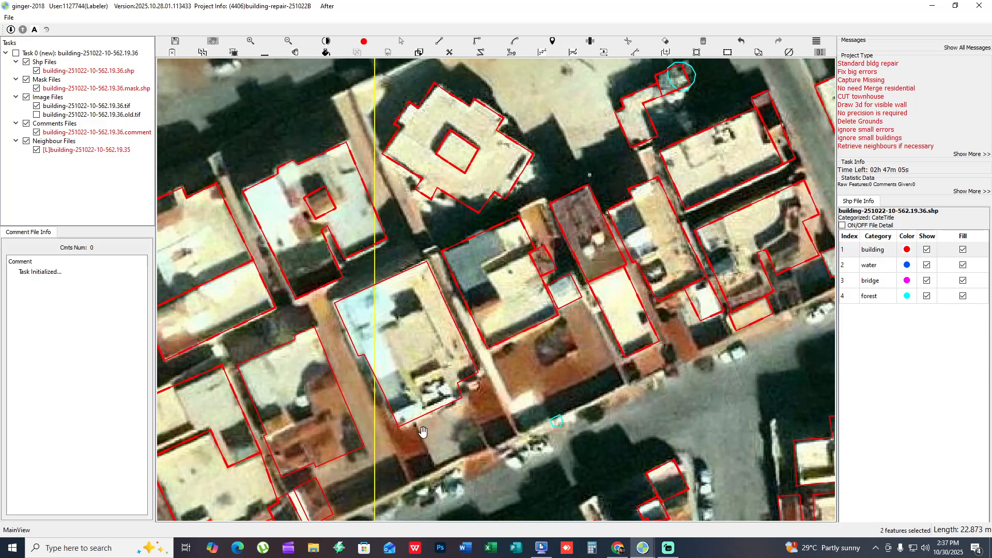
{"action": "left_click_drag", "start_coordinate": [468, 440], "coordinate": [395, 501]}
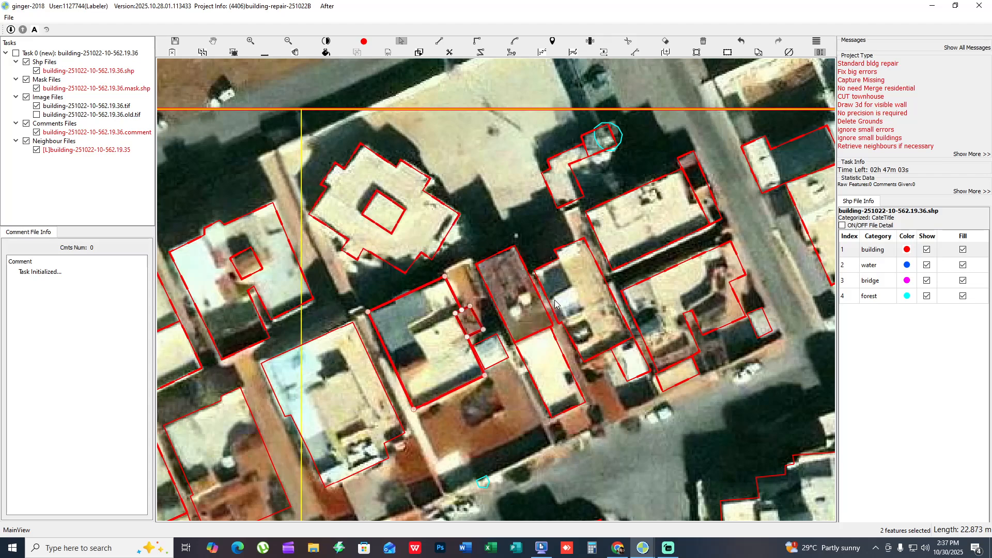
{"action": "key", "text": "f"}
{"action": "left_click_drag", "start_coordinate": [587, 292], "coordinate": [518, 289]}
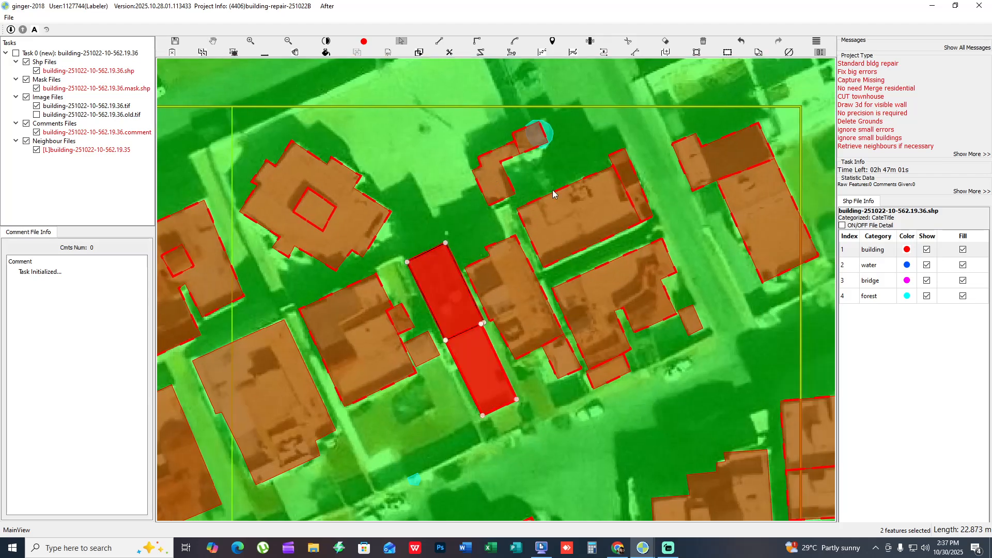
{"action": "left_click_drag", "start_coordinate": [565, 349], "coordinate": [364, 351]}
{"action": "key", "text": "f"}
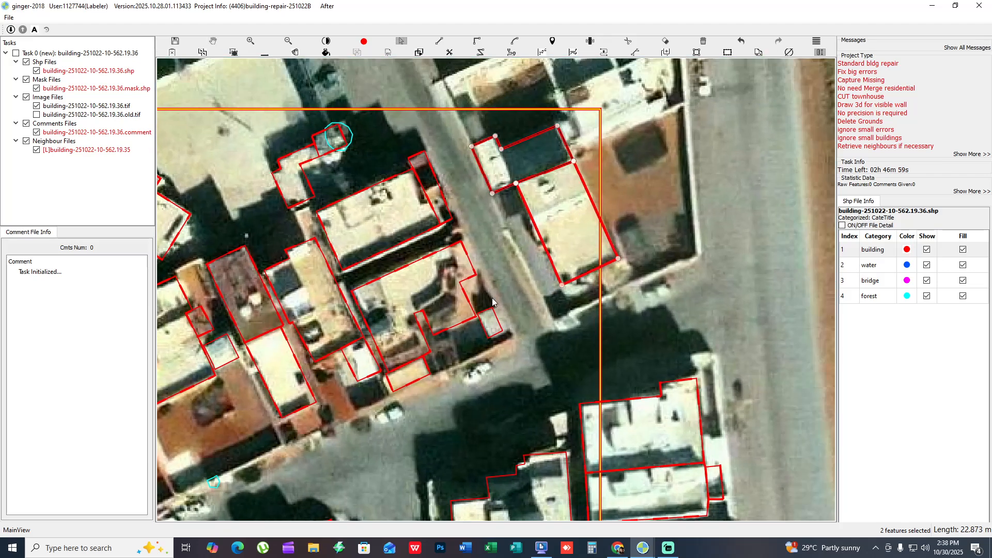
- Trim the southern wing off the outline of the large street-side building, leaving the small annex below it separate
{"action": "key", "text": "h"}
{"action": "key", "text": "h"}
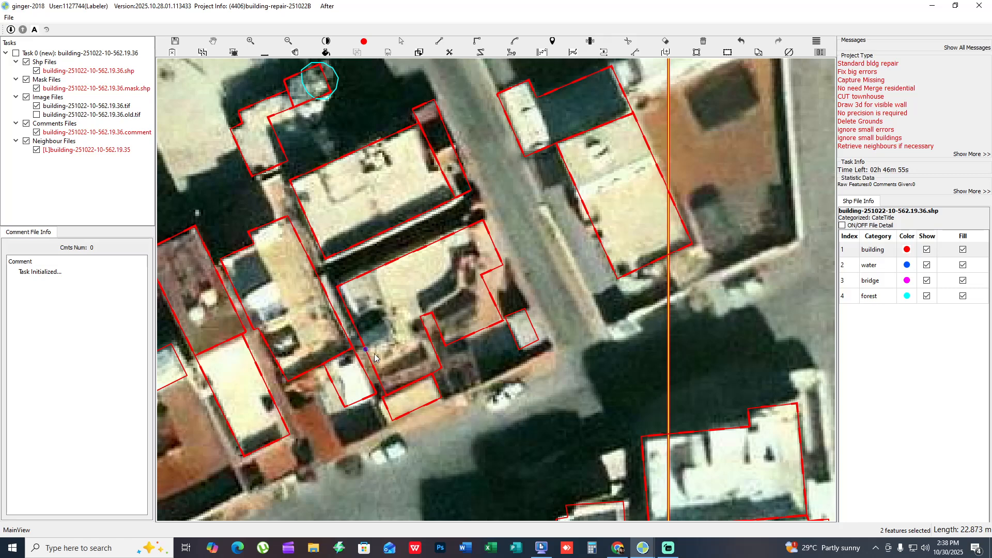
{"action": "key", "text": "h"}
{"action": "key", "text": "h"}
{"action": "key", "text": "s"}
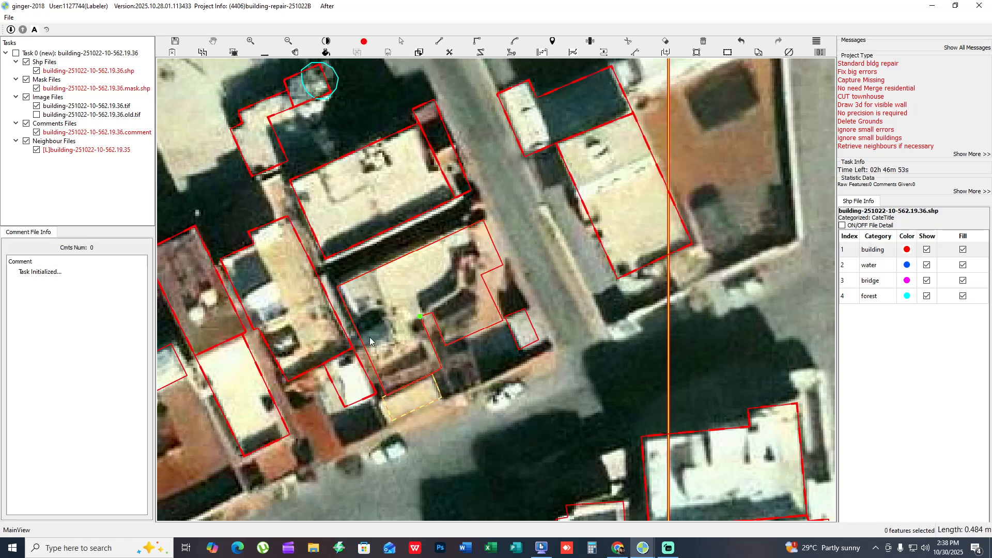
{"action": "left_click_drag", "start_coordinate": [470, 286], "coordinate": [415, 310]}
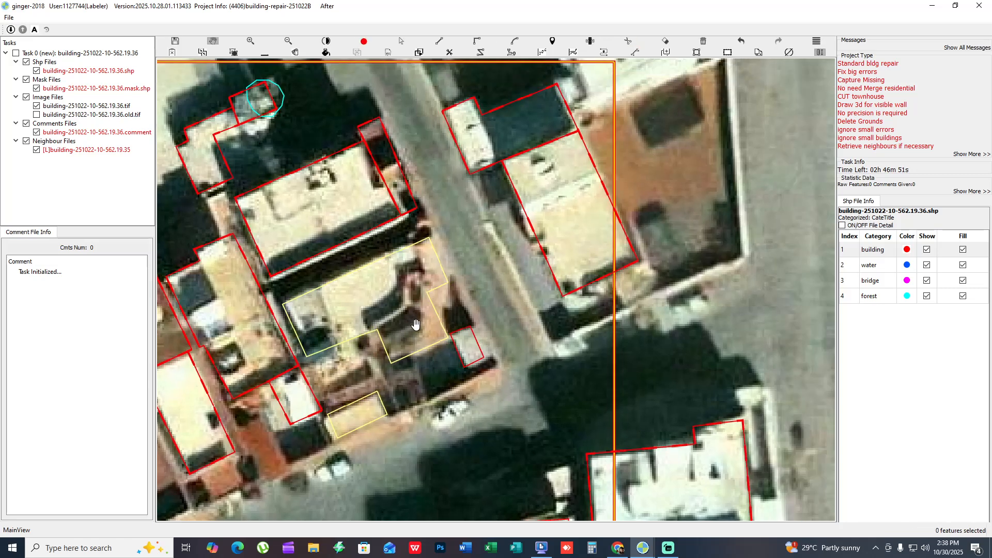
- Trace a building outline over the narrow unmapped strip along the southwest side of the pale roof across the street
{"action": "left_click_drag", "start_coordinate": [496, 269], "coordinate": [455, 394]}
{"action": "key", "text": "f"}
{"action": "key", "text": "f"}
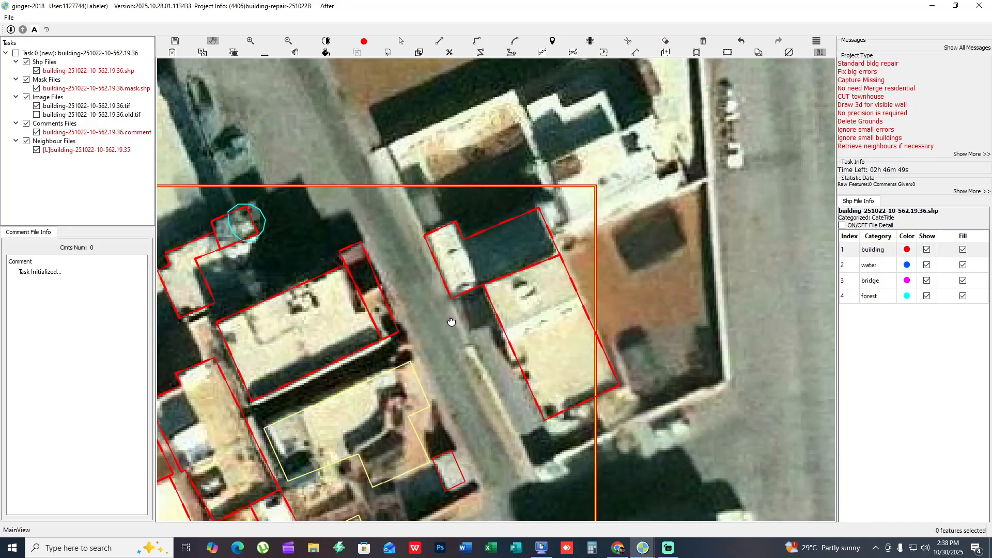
{"action": "key", "text": "f"}
{"action": "mouse_move", "coordinate": [451, 319]}
{"action": "left_mouse_down"}
{"action": "mouse_move", "coordinate": [443, 339]}
{"action": "mouse_move", "coordinate": [457, 335]}
{"action": "left_mouse_up"}
{"action": "scroll", "coordinate": [444, 342], "scroll_direction": "down", "scroll_amount": 1}
{"action": "key", "text": "f"}
{"action": "key", "text": "f"}
{"action": "left_click_drag", "start_coordinate": [454, 369], "coordinate": [469, 270]}
{"action": "key", "text": "f"}
{"action": "scroll", "coordinate": [496, 256], "scroll_direction": "up", "scroll_amount": 1}
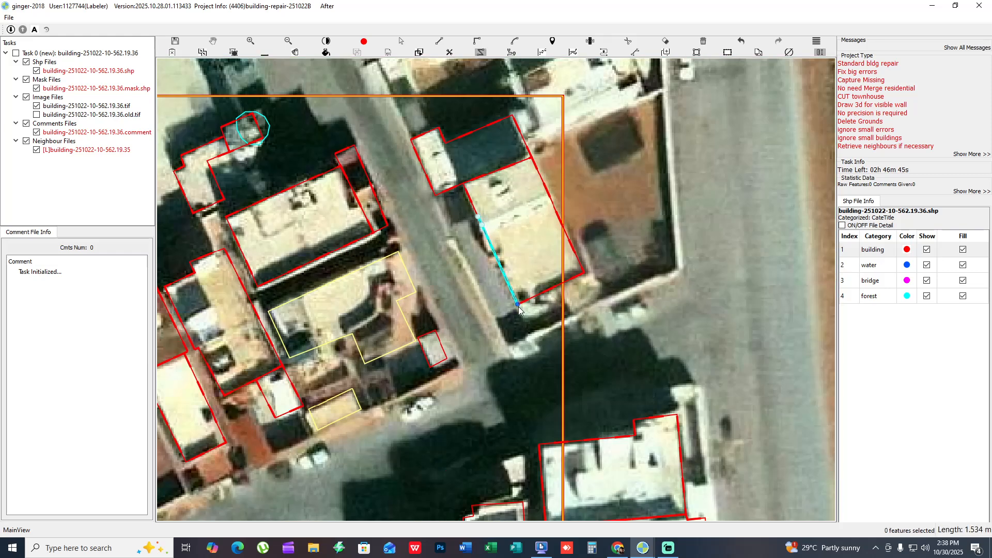
{"action": "left_click", "coordinate": [493, 316]}
{"action": "left_click", "coordinate": [453, 227]}
{"action": "left_click", "coordinate": [479, 218]}
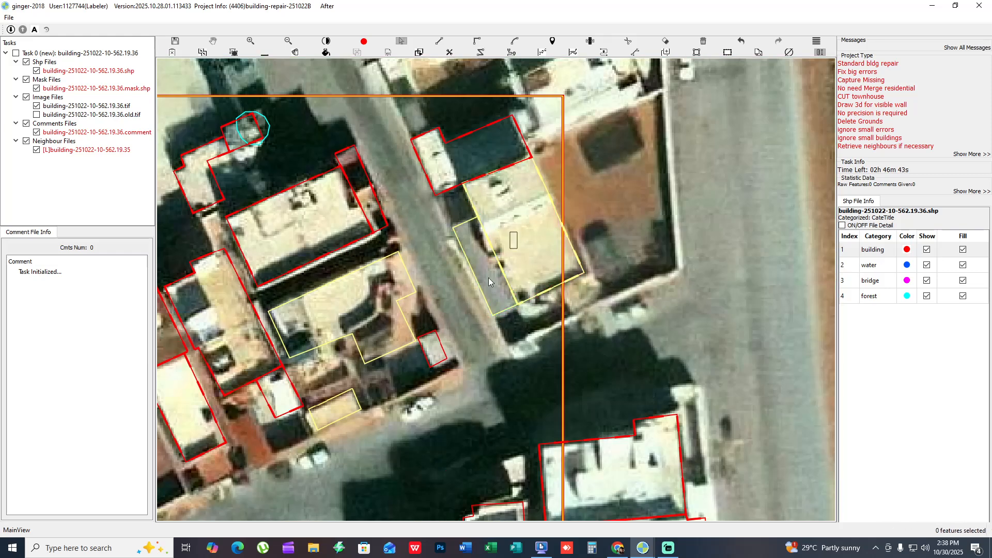
- Fit the traced strip and the two adjoining building outlines across the street to their roofs, checking them against the bare imagery
{"action": "key", "text": "f"}
{"action": "left_click_drag", "start_coordinate": [468, 298], "coordinate": [434, 395]}
{"action": "key", "text": "f"}
{"action": "scroll", "coordinate": [488, 379], "scroll_direction": "down", "scroll_amount": 1}
{"action": "scroll", "coordinate": [491, 383], "scroll_direction": "up", "scroll_amount": 1}
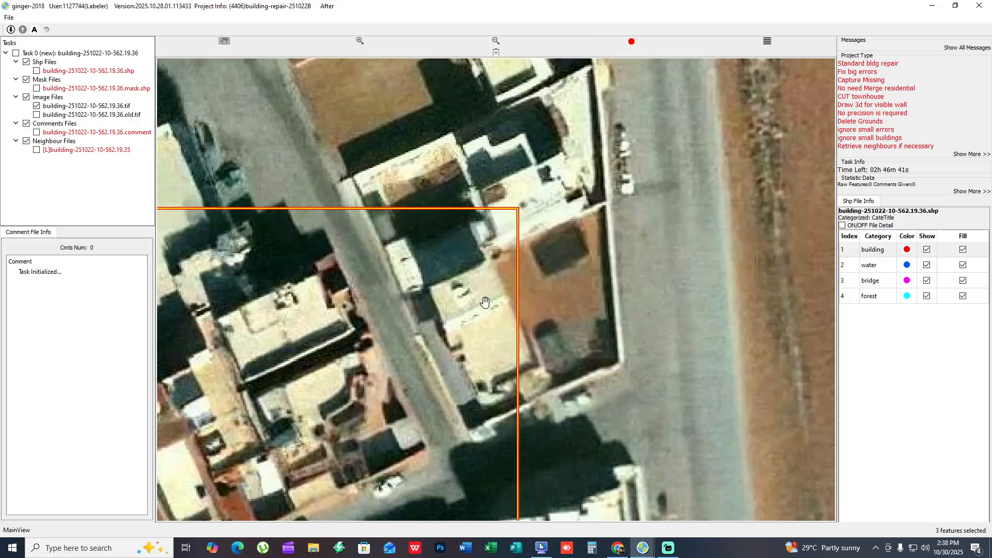
{"action": "left_click_drag", "start_coordinate": [491, 383], "coordinate": [514, 212]}
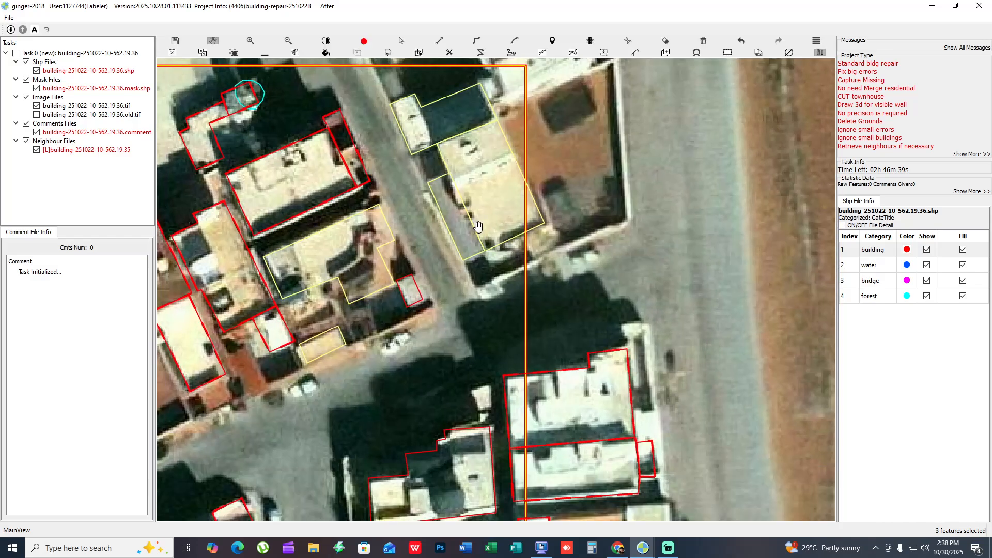
- Fit the two large white building outlines beside the highway and their small annex to the roofs, checking them with the mask fill
{"action": "left_click_drag", "start_coordinate": [500, 347], "coordinate": [511, 117]}
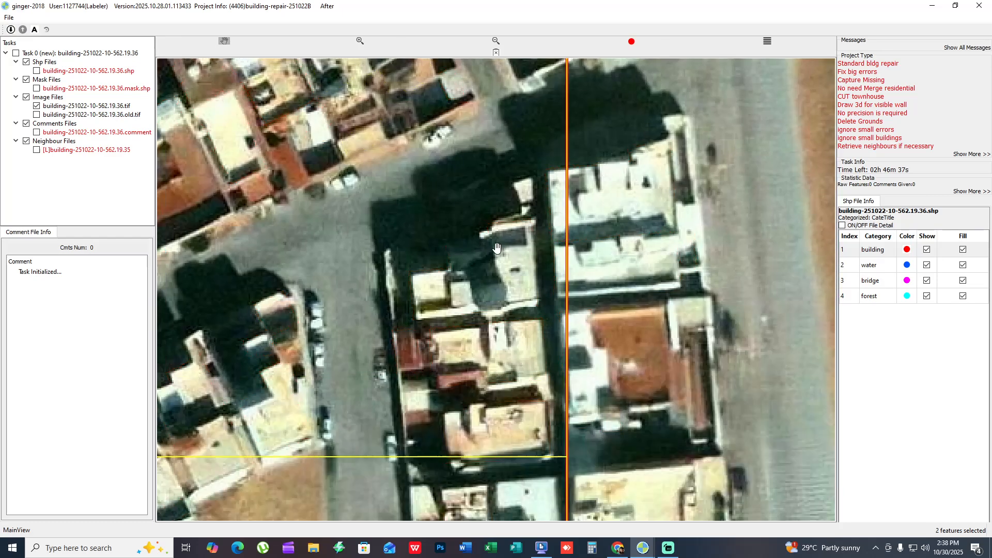
{"action": "key", "text": "f"}
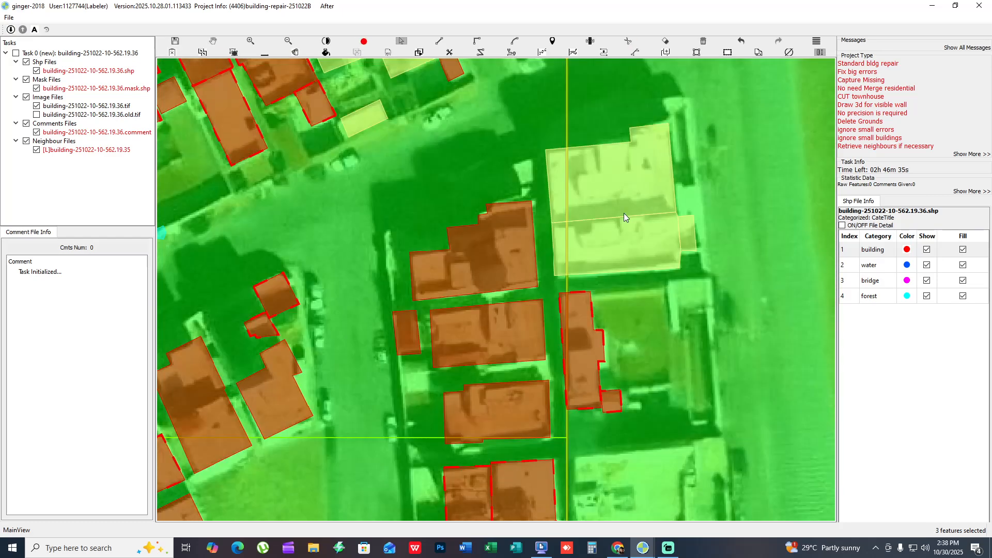
{"action": "left_click", "coordinate": [624, 213]}
{"action": "key", "text": "f"}
{"action": "left_click_drag", "start_coordinate": [621, 242], "coordinate": [625, 211]}
{"action": "key", "text": "f"}
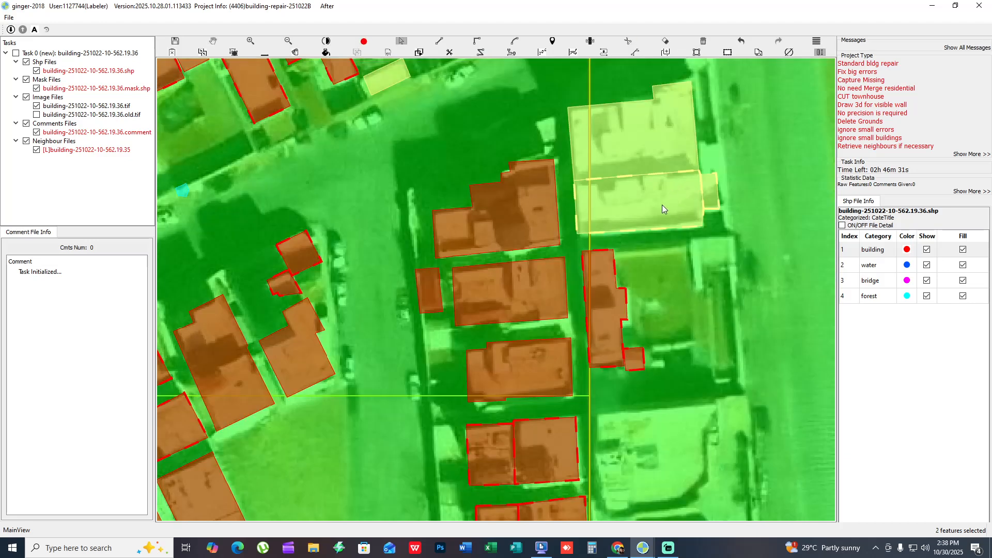
{"action": "left_click", "coordinate": [662, 204]}
{"action": "left_click", "coordinate": [670, 159]}
{"action": "key", "text": "f"}
{"action": "left_click_drag", "start_coordinate": [517, 308], "coordinate": [565, 258]}
{"action": "key", "text": "h"}
{"action": "key", "text": "h"}
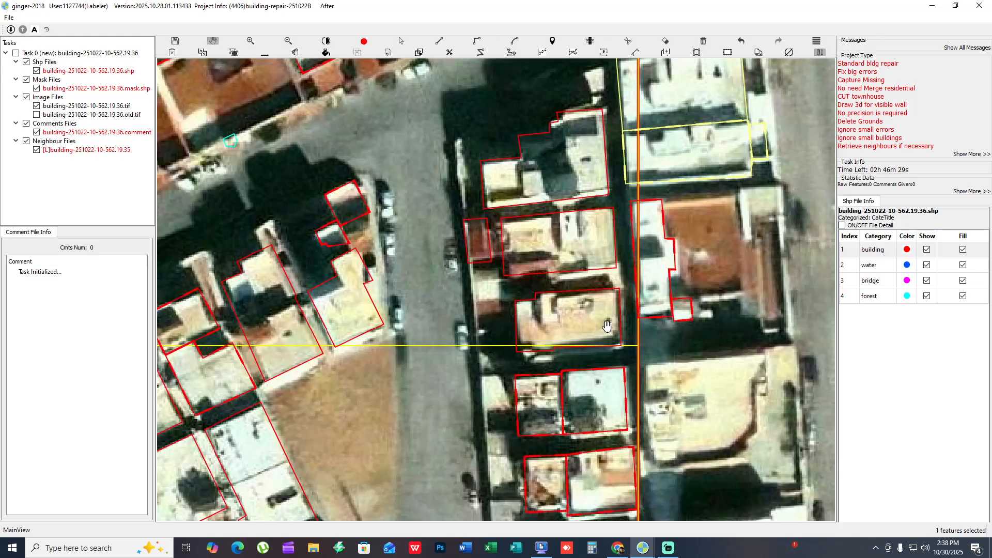
{"action": "left_click_drag", "start_coordinate": [603, 322], "coordinate": [526, 284]}
{"action": "key", "text": "h"}
{"action": "scroll", "coordinate": [653, 195], "scroll_direction": "up", "scroll_amount": 2}
{"action": "left_click_drag", "start_coordinate": [653, 195], "coordinate": [505, 220]}
{"action": "key", "text": "h"}
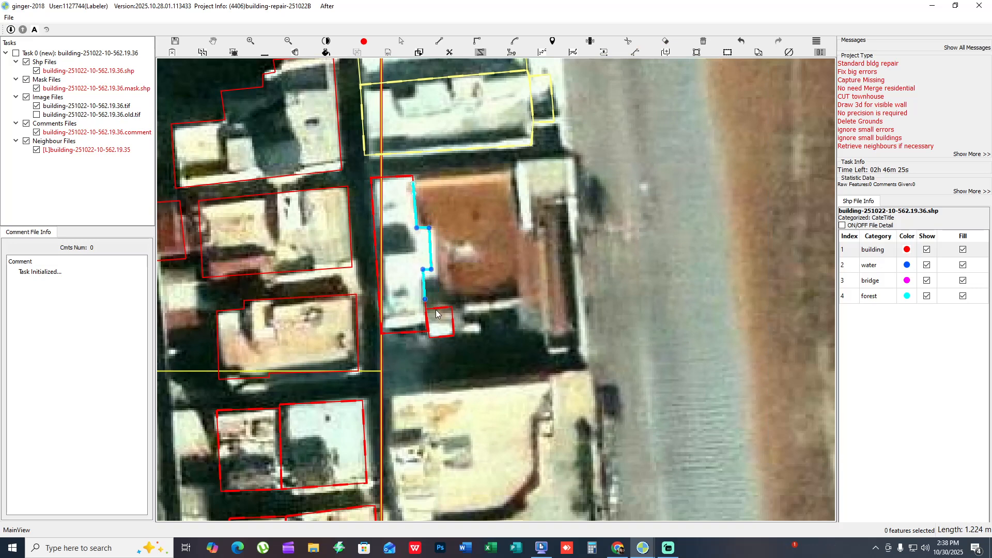
{"action": "key", "text": "Escape"}
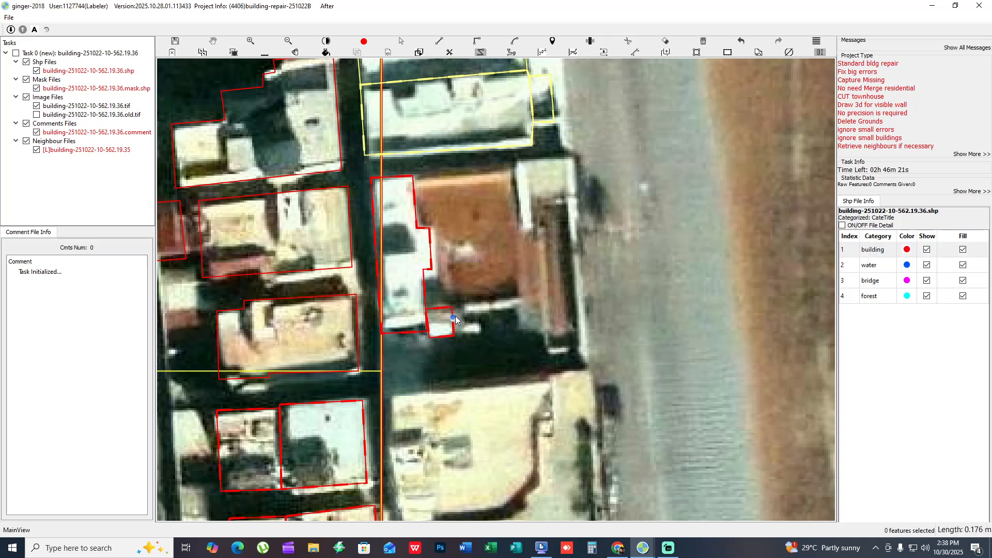
{"action": "left_click", "coordinate": [455, 316]}
{"action": "key", "text": "Escape"}
- Close the sliver between the narrow white building and its small southern annex by moving their corners onto a common edge
{"action": "scroll", "coordinate": [440, 320], "scroll_direction": "up", "scroll_amount": 6}
{"action": "key", "text": "f"}
{"action": "scroll", "coordinate": [391, 289], "scroll_direction": "up", "scroll_amount": 4}
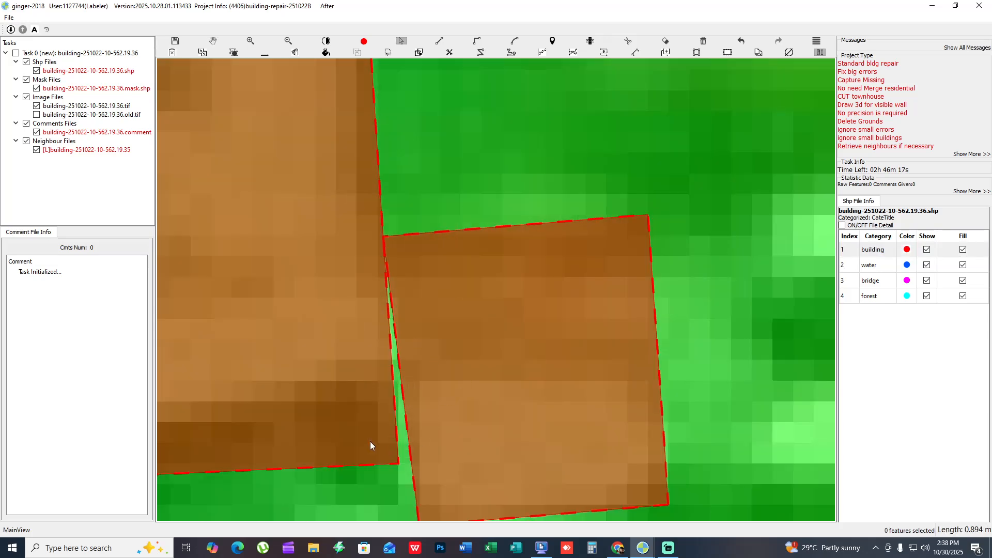
{"action": "left_click_drag", "start_coordinate": [370, 442], "coordinate": [412, 467]}
{"action": "scroll", "coordinate": [410, 462], "scroll_direction": "down", "scroll_amount": 2}
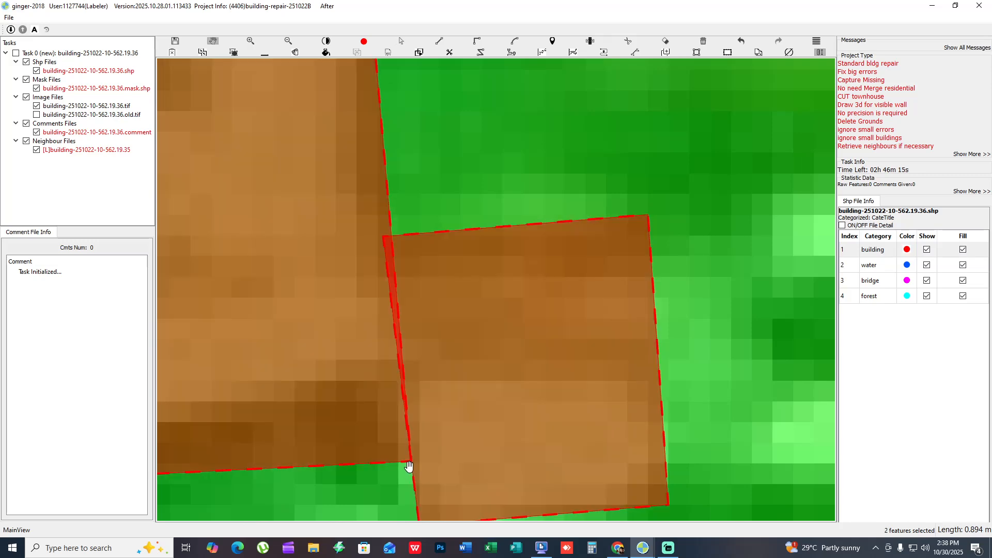
{"action": "left_click_drag", "start_coordinate": [391, 314], "coordinate": [399, 313]}
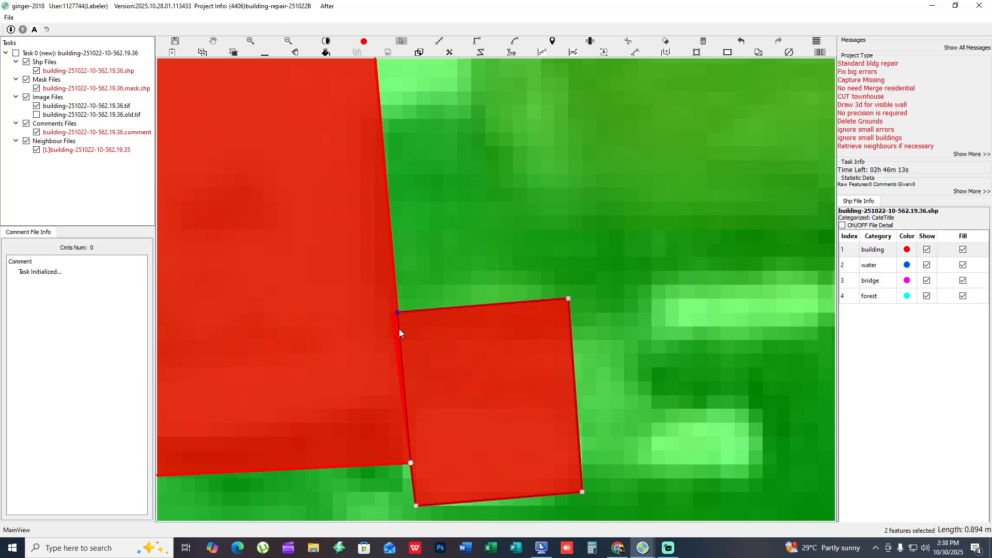
{"action": "key", "text": "Escape"}
- Trace a building outline over the reddish-brown area east of the narrow white building, following that building's stepped edge and the annex's top
{"action": "scroll", "coordinate": [406, 346], "scroll_direction": "down", "scroll_amount": 2}
{"action": "left_click_drag", "start_coordinate": [460, 287], "coordinate": [466, 339]}
{"action": "scroll", "coordinate": [466, 339], "scroll_direction": "down", "scroll_amount": 3}
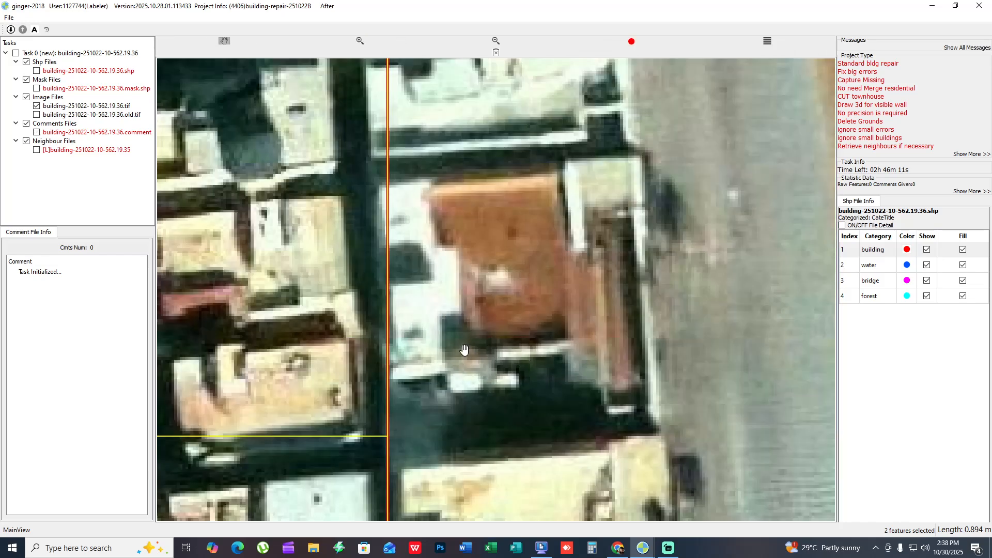
{"action": "key", "text": "space"}
{"action": "key", "text": "r"}
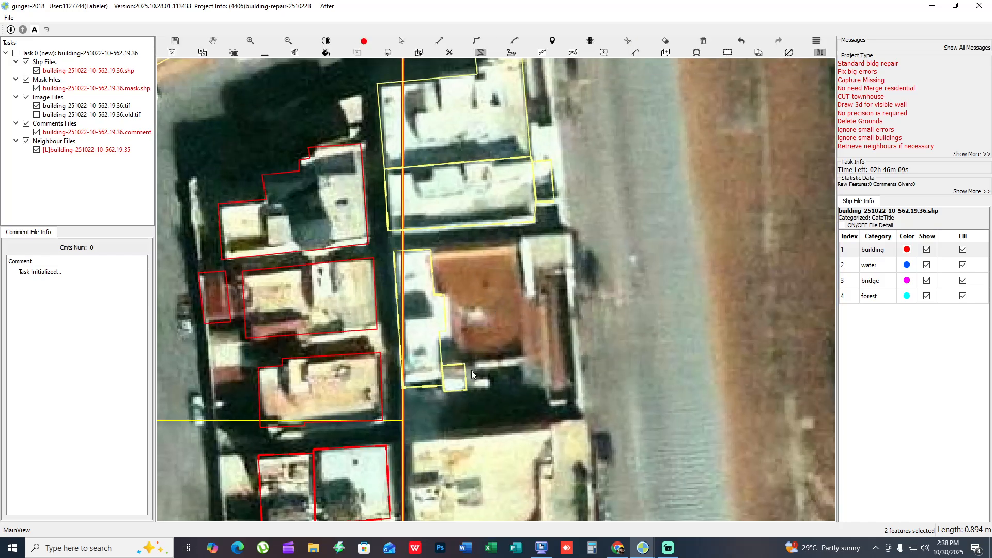
{"action": "left_click", "coordinate": [465, 364]}
{"action": "left_click", "coordinate": [452, 347]}
{"action": "double_click", "coordinate": [433, 259]}
{"action": "left_click", "coordinate": [455, 365]}
{"action": "left_click", "coordinate": [431, 259]}
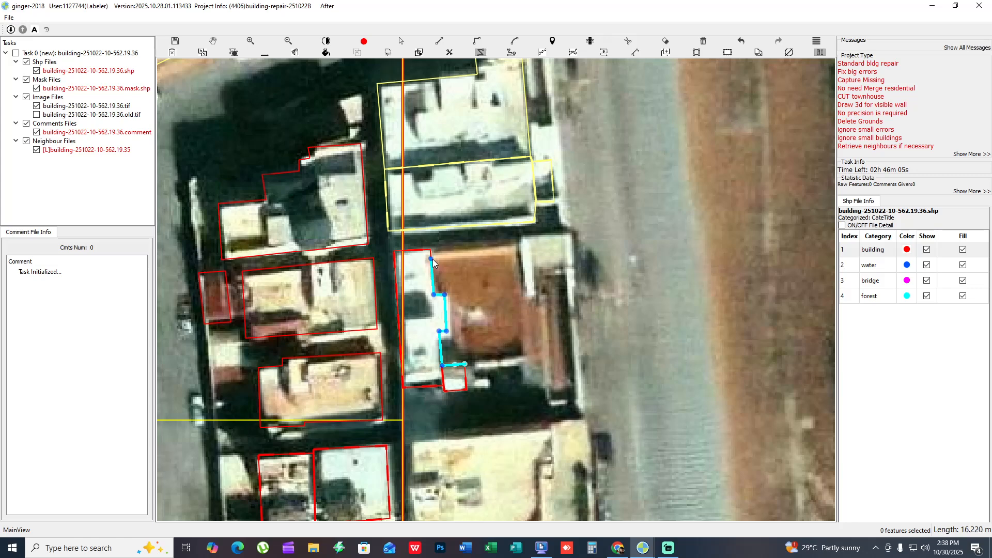
{"action": "key", "text": "q"}
{"action": "left_click", "coordinate": [524, 253]}
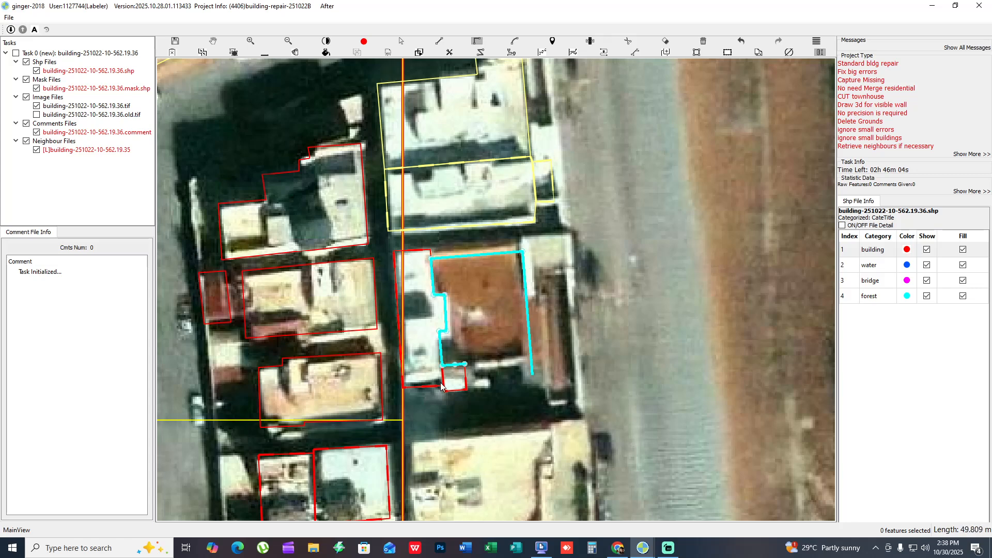
{"action": "double_click", "coordinate": [471, 364]}
- Examine the paired building outlines in the middle of the column between the street and the highway, comparing mask fill and imagery
{"action": "left_click_drag", "start_coordinate": [485, 310], "coordinate": [701, 258]}
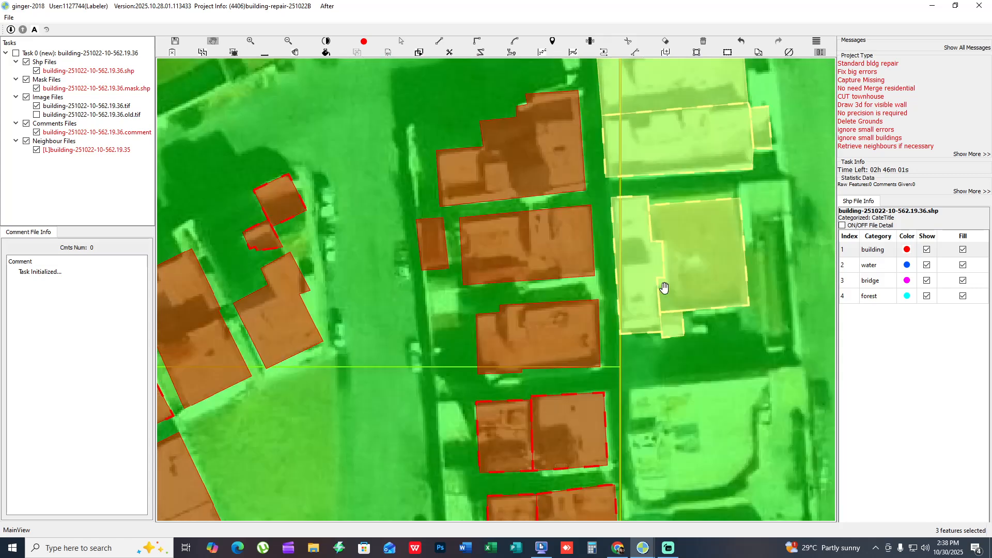
{"action": "scroll", "coordinate": [659, 289], "scroll_direction": "down", "scroll_amount": 1}
{"action": "left_click_drag", "start_coordinate": [659, 289], "coordinate": [709, 240]}
{"action": "left_click_drag", "start_coordinate": [521, 255], "coordinate": [467, 236]}
{"action": "key", "text": "f"}
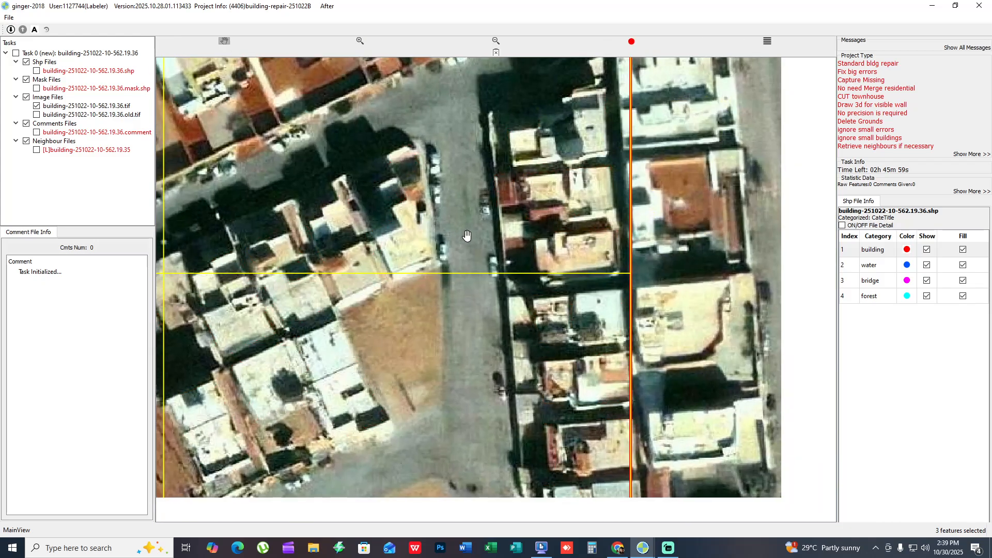
{"action": "left_click_drag", "start_coordinate": [606, 282], "coordinate": [589, 276]}
{"action": "left_click", "coordinate": [592, 319]}
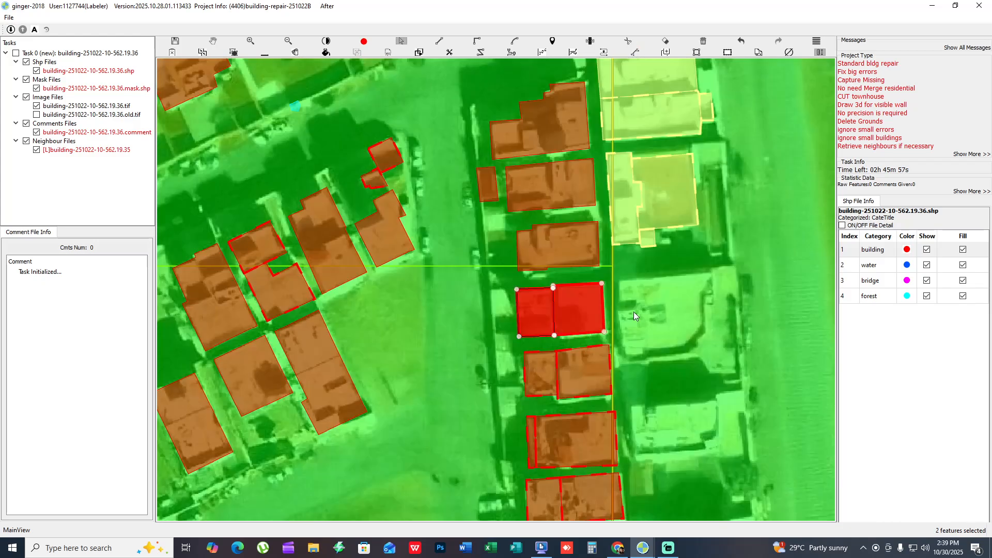
{"action": "left_click_drag", "start_coordinate": [522, 259], "coordinate": [545, 261]}
{"action": "scroll", "coordinate": [606, 387], "scroll_direction": "down", "scroll_amount": 3}
{"action": "key", "text": "f"}
{"action": "scroll", "coordinate": [547, 326], "scroll_direction": "up", "scroll_amount": 3}
{"action": "key", "text": "f"}
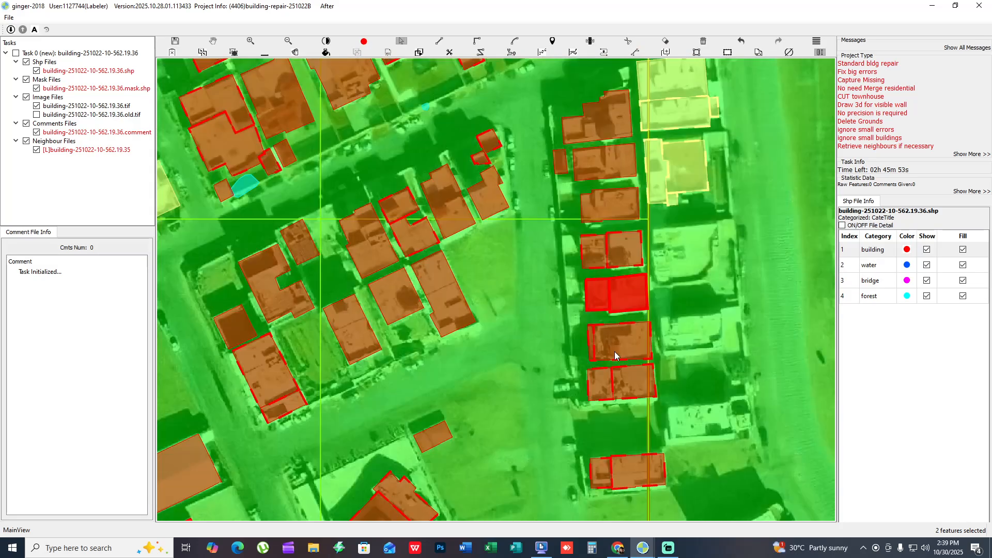
- Examine the southernmost building pairs of the column beside the cell boundary, switching between the mask fill and the bare imagery
{"action": "left_click_drag", "start_coordinate": [541, 383], "coordinate": [631, 333]}
{"action": "left_click", "coordinate": [653, 410]}
{"action": "left_click", "coordinate": [613, 406], "text": "shift"}
{"action": "key", "text": "f"}
{"action": "key", "text": "space"}
{"action": "key", "text": "space"}
{"action": "key", "text": "space"}
{"action": "scroll", "coordinate": [699, 383], "scroll_direction": "up", "scroll_amount": 3}
{"action": "left_click_drag", "start_coordinate": [708, 365], "coordinate": [560, 379]}
{"action": "key", "text": "space"}
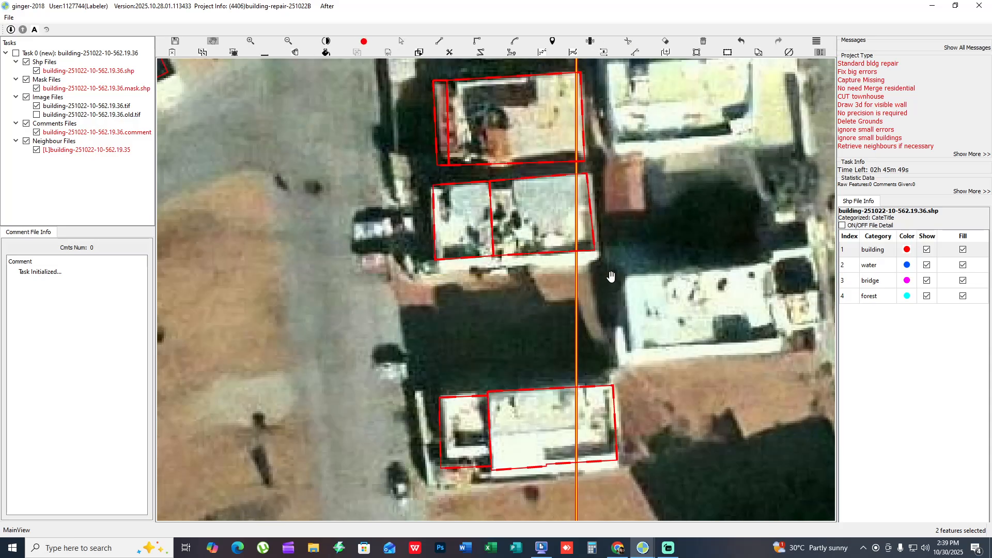
- Select all the building outlines in the column along the eastern cell boundary and mark them as checked
{"action": "scroll", "coordinate": [522, 293], "scroll_direction": "down", "scroll_amount": 5}
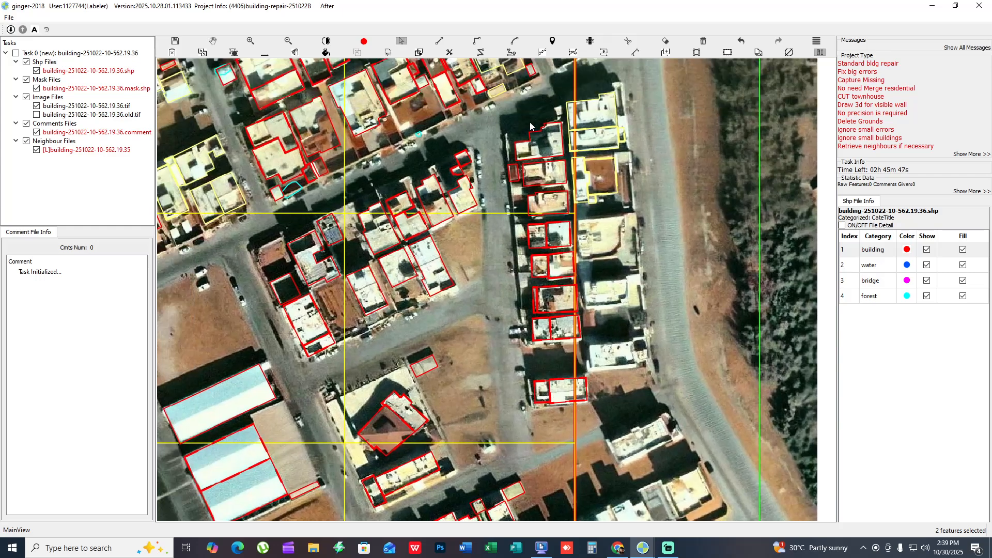
{"action": "left_click_drag", "start_coordinate": [529, 122], "coordinate": [634, 397]}
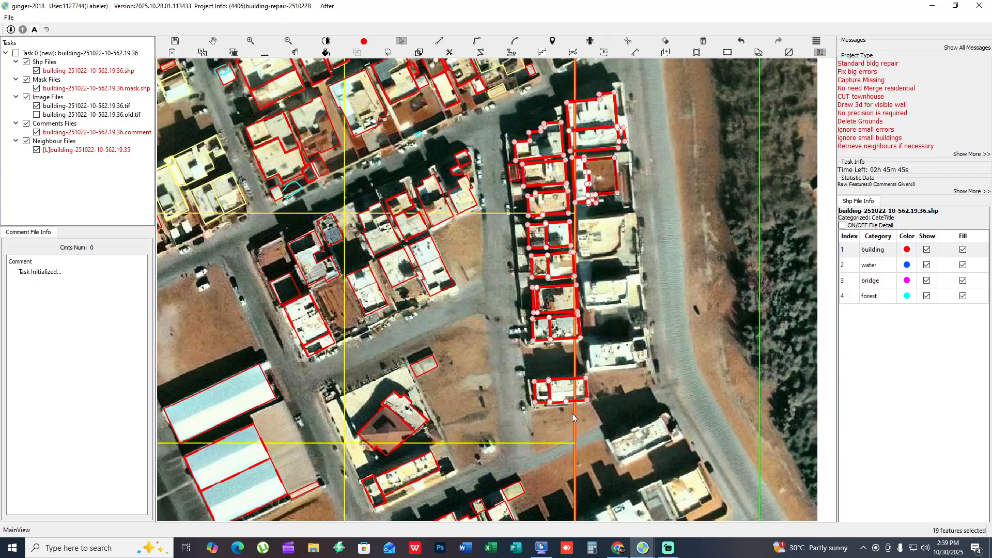
{"action": "scroll", "coordinate": [572, 414], "scroll_direction": "up", "scroll_amount": 3}
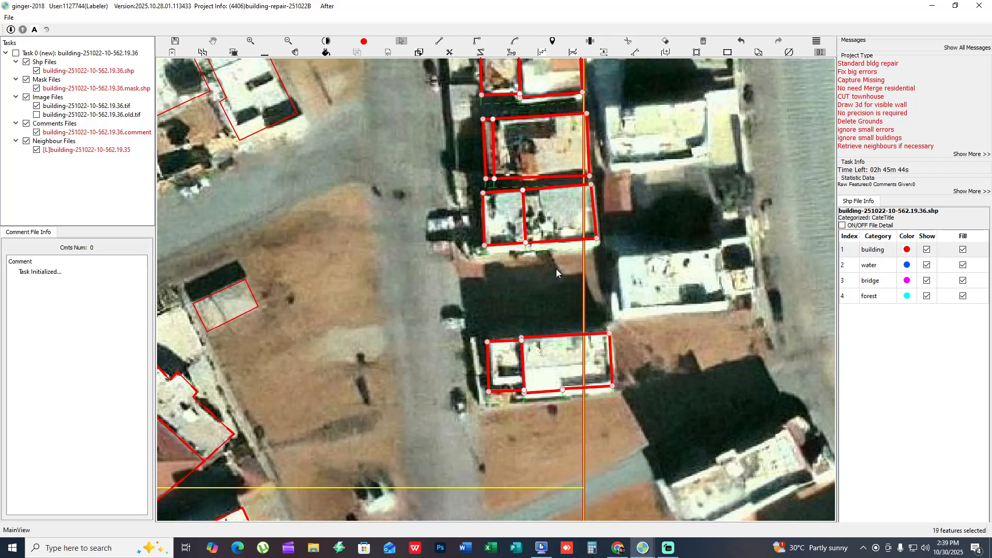
{"action": "key", "text": "Escape"}
{"action": "left_click_drag", "start_coordinate": [521, 248], "coordinate": [547, 389]}
- Compare the buildings at the northeastern end of the adjacent residential block with the bare imagery, and mark the two larger outlines there as checked
{"action": "scroll", "coordinate": [666, 287], "scroll_direction": "down", "scroll_amount": 3}
{"action": "left_click_drag", "start_coordinate": [269, 201], "coordinate": [657, 309]}
{"action": "key", "text": "space"}
{"action": "scroll", "coordinate": [668, 244], "scroll_direction": "up", "scroll_amount": 3}
{"action": "key", "text": "space"}
{"action": "key", "text": "space"}
{"action": "key", "text": "space"}
{"action": "scroll", "coordinate": [670, 226], "scroll_direction": "up", "scroll_amount": 2}
{"action": "key", "text": "space"}
{"action": "left_click_drag", "start_coordinate": [529, 90], "coordinate": [668, 172]}
{"action": "left_click_drag", "start_coordinate": [572, 162], "coordinate": [525, 262]}
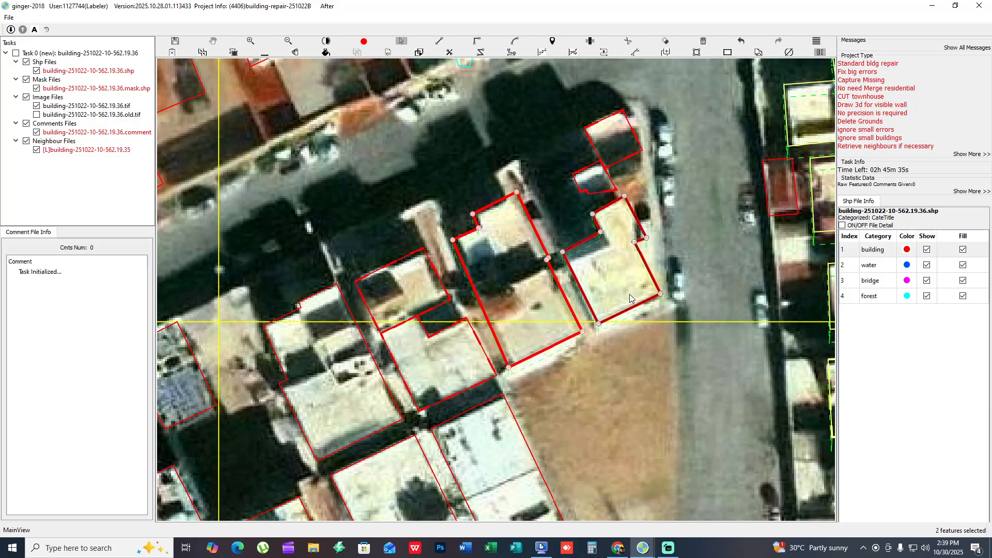
{"action": "key", "text": "d"}
{"action": "left_click_drag", "start_coordinate": [594, 274], "coordinate": [639, 265]}
- Examine the white-roofed buildings around the brown lot in the southern part of the residential block, comparing outlines and bare imagery
{"action": "key", "text": "space"}
{"action": "left_click_drag", "start_coordinate": [472, 297], "coordinate": [534, 260]}
{"action": "key", "text": "space"}
{"action": "key", "text": "space"}
{"action": "left_click_drag", "start_coordinate": [456, 342], "coordinate": [395, 258]}
{"action": "key", "text": "space"}
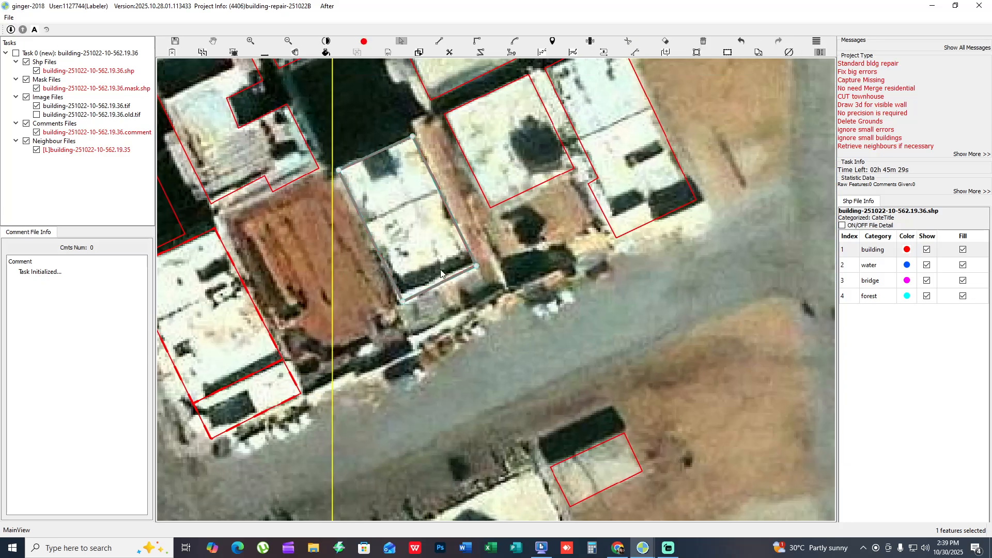
{"action": "key", "text": "space"}
{"action": "scroll", "coordinate": [551, 178], "scroll_direction": "down", "scroll_amount": 3}
{"action": "scroll", "coordinate": [552, 133], "scroll_direction": "up", "scroll_amount": 2}
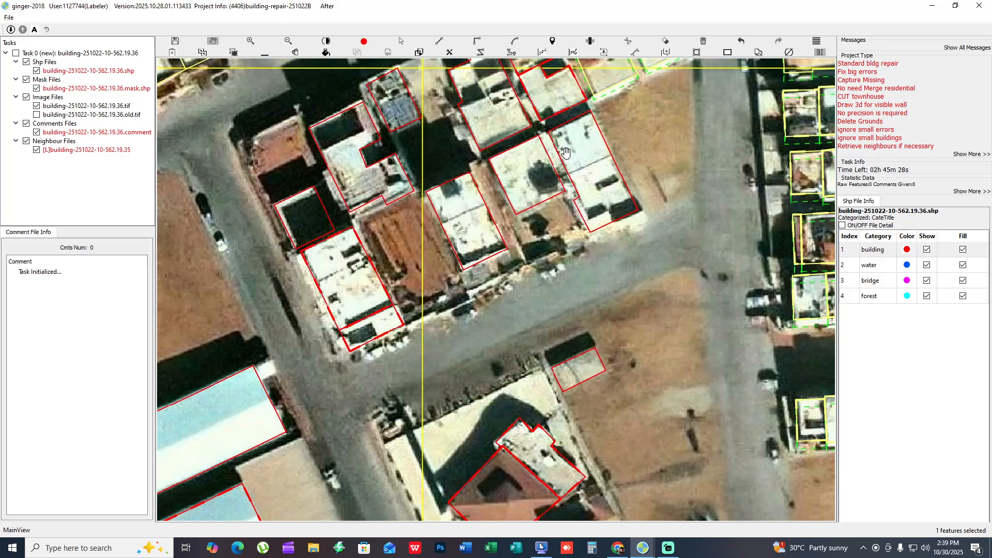
- Examine the block's southeastern white buildings and the striped warehouses east of the highway for missing or misaligned outlines
{"action": "left_click_drag", "start_coordinate": [562, 147], "coordinate": [555, 275]}
{"action": "scroll", "coordinate": [558, 295], "scroll_direction": "up", "scroll_amount": 3}
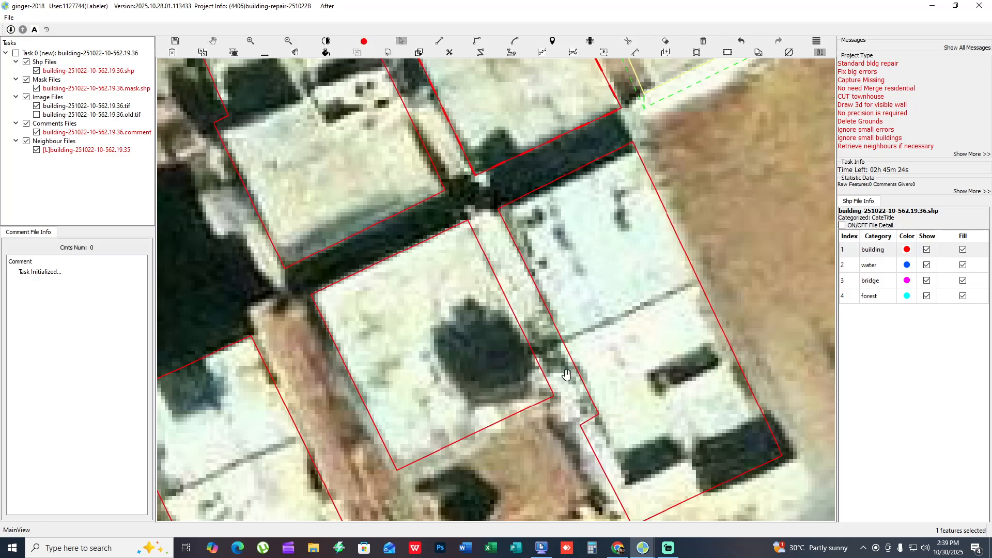
{"action": "scroll", "coordinate": [567, 373], "scroll_direction": "down", "scroll_amount": 3}
{"action": "left_click_drag", "start_coordinate": [551, 377], "coordinate": [596, 281]}
{"action": "left_click_drag", "start_coordinate": [406, 329], "coordinate": [675, 268]}
{"action": "scroll", "coordinate": [674, 268], "scroll_direction": "down", "scroll_amount": 2}
{"action": "left_click_drag", "start_coordinate": [544, 339], "coordinate": [558, 312]}
{"action": "left_click_drag", "start_coordinate": [572, 397], "coordinate": [538, 265]}
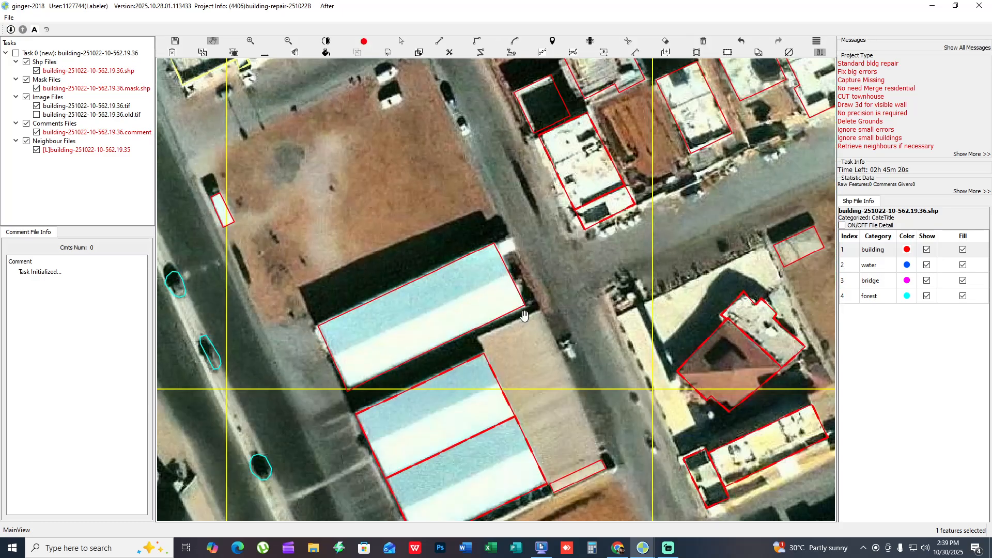
{"action": "scroll", "coordinate": [524, 316], "scroll_direction": "down", "scroll_amount": 5}
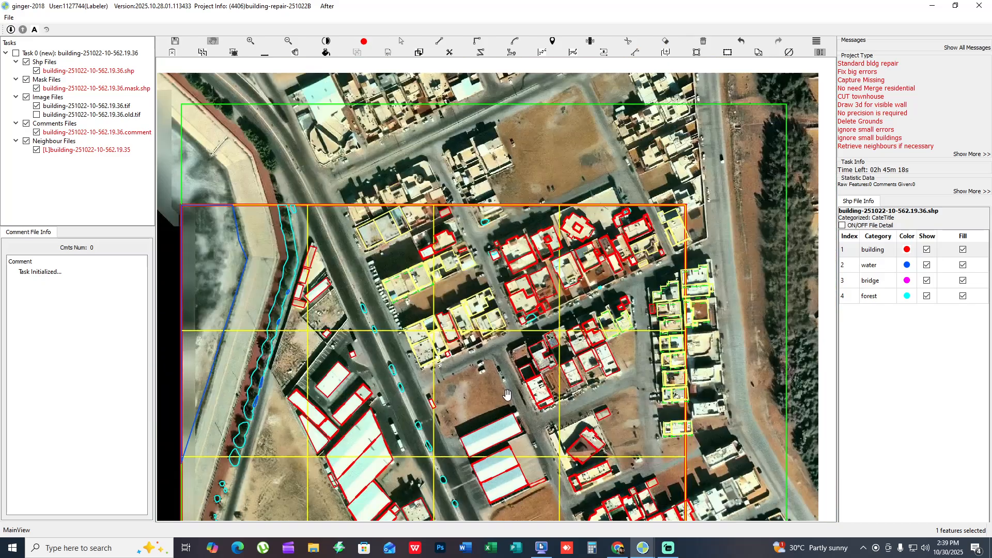
{"action": "scroll", "coordinate": [508, 395], "scroll_direction": "down", "scroll_amount": 2}
{"action": "left_click_drag", "start_coordinate": [501, 363], "coordinate": [538, 278]}
{"action": "scroll", "coordinate": [538, 301], "scroll_direction": "up", "scroll_amount": 8}
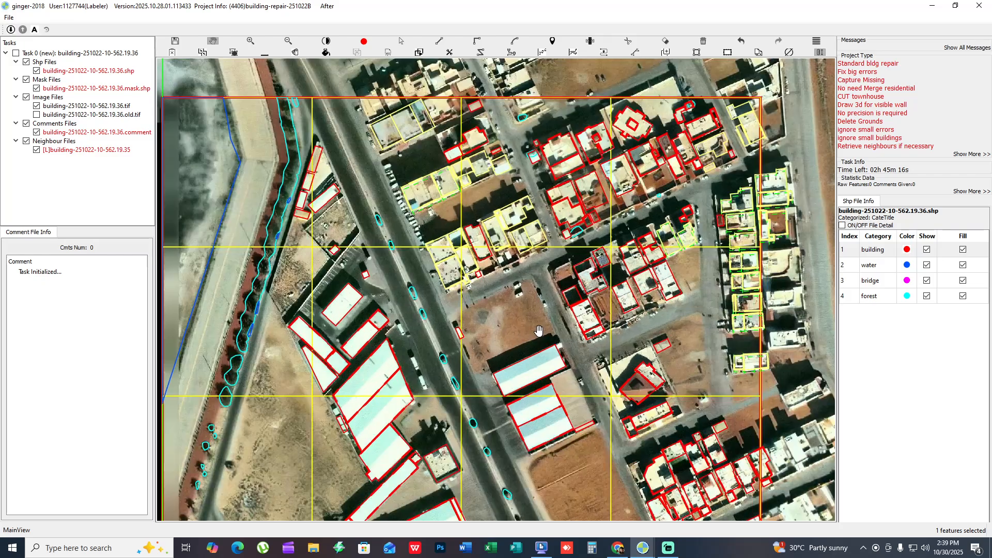
{"action": "scroll", "coordinate": [361, 249], "scroll_direction": "down", "scroll_amount": 4}
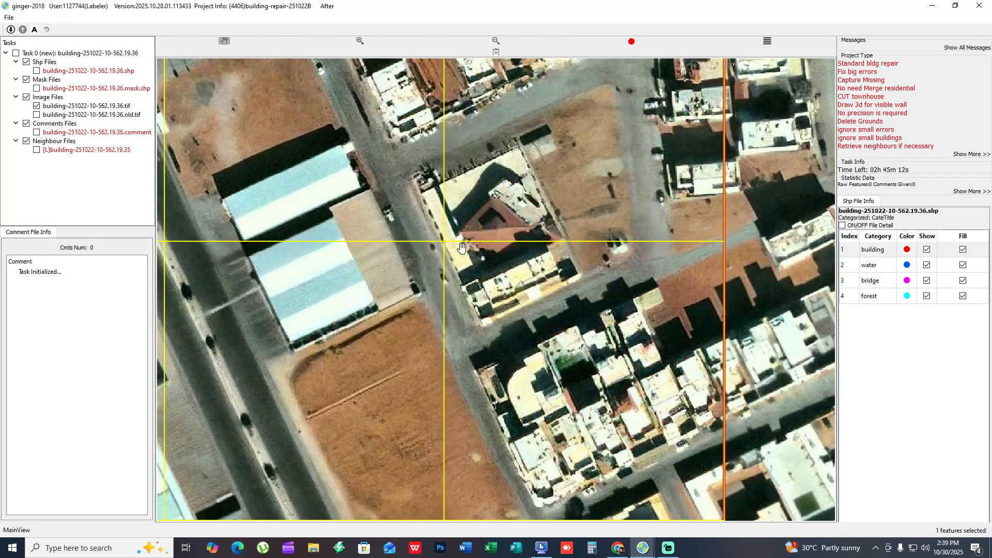
- Examine the buildings on both sides of the highway in the northwestern cells, using the mask fill and the outlines
{"action": "scroll", "coordinate": [461, 248], "scroll_direction": "up", "scroll_amount": 1}
{"action": "left_click_drag", "start_coordinate": [462, 248], "coordinate": [623, 405]}
{"action": "left_click_drag", "start_coordinate": [555, 350], "coordinate": [584, 394]}
{"action": "left_click_drag", "start_coordinate": [530, 331], "coordinate": [670, 423]}
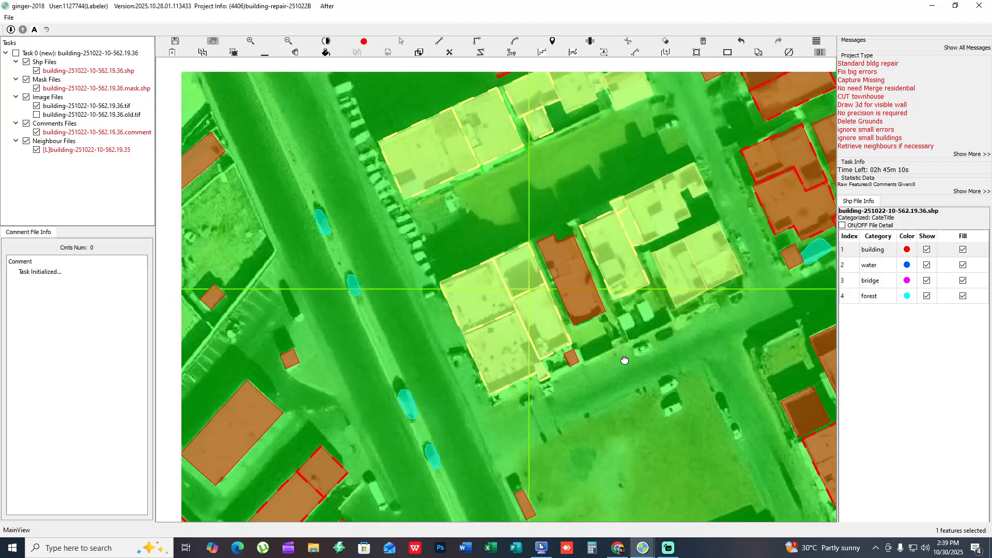
{"action": "left_click_drag", "start_coordinate": [481, 450], "coordinate": [586, 206]}
{"action": "left_click_drag", "start_coordinate": [441, 411], "coordinate": [576, 426]}
{"action": "left_click_drag", "start_coordinate": [527, 283], "coordinate": [579, 358]}
{"action": "key", "text": "space"}
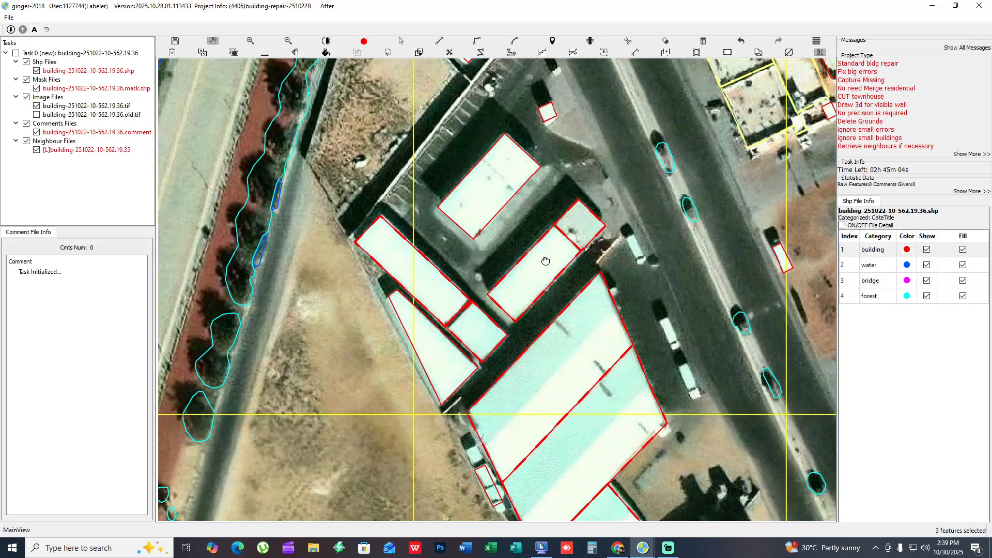
- Examine the diagonal warehouses west of the highway and the square building beside them, comparing their outlines with the roofs
{"action": "left_click_drag", "start_coordinate": [578, 214], "coordinate": [522, 381]}
{"action": "scroll", "coordinate": [527, 372], "scroll_direction": "down", "scroll_amount": 1}
{"action": "left_click_drag", "start_coordinate": [328, 387], "coordinate": [508, 272]}
{"action": "left_click_drag", "start_coordinate": [517, 412], "coordinate": [537, 290]}
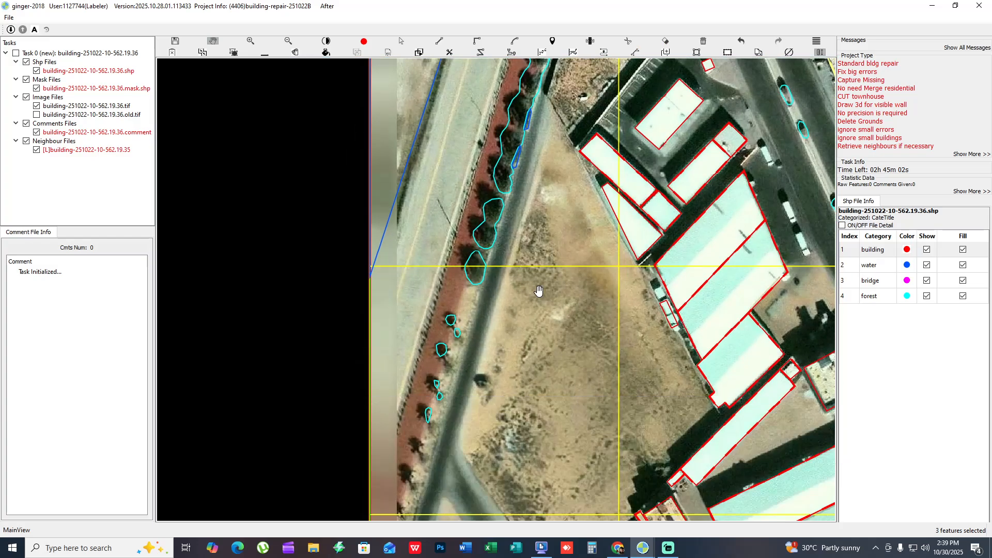
{"action": "left_click_drag", "start_coordinate": [628, 371], "coordinate": [448, 184]}
{"action": "scroll", "coordinate": [507, 194], "scroll_direction": "up", "scroll_amount": 1}
{"action": "left_click_drag", "start_coordinate": [507, 191], "coordinate": [352, 253]}
{"action": "key", "text": "space"}
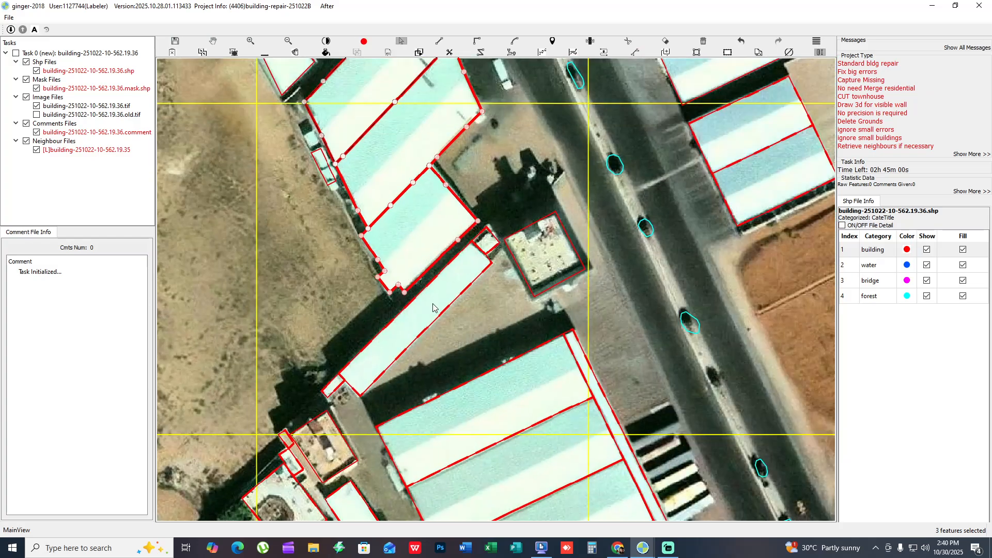
{"action": "left_click", "coordinate": [544, 269]}
{"action": "key", "text": "space"}
{"action": "left_click_drag", "start_coordinate": [293, 443], "coordinate": [490, 272]}
- Examine the southwestern cells' large striped warehouse and the narrow buildings west of it, comparing outlines and imagery
{"action": "scroll", "coordinate": [487, 299], "scroll_direction": "down", "scroll_amount": 1}
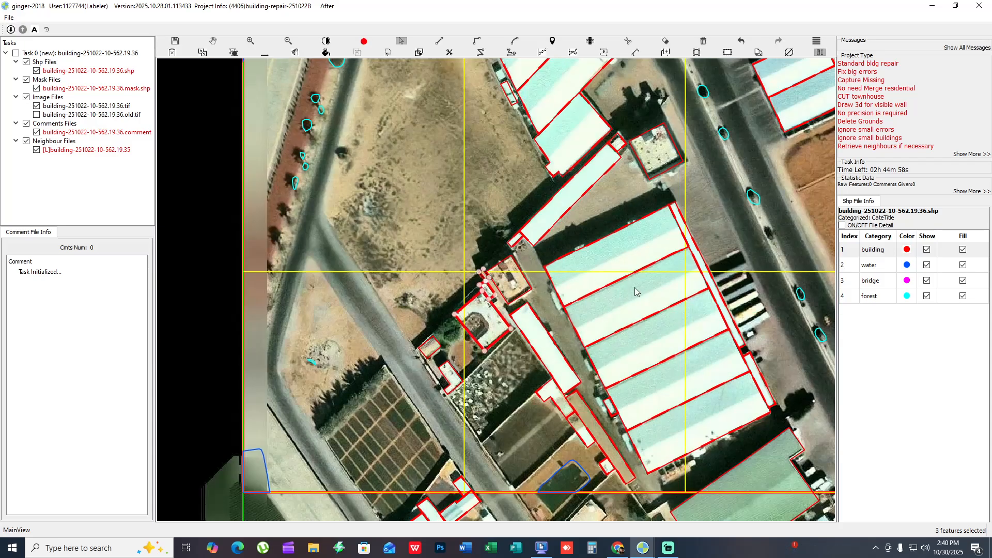
{"action": "left_click_drag", "start_coordinate": [640, 325], "coordinate": [596, 229]}
{"action": "scroll", "coordinate": [540, 323], "scroll_direction": "up", "scroll_amount": 1}
{"action": "key", "text": "h"}
{"action": "key", "text": "h"}
{"action": "scroll", "coordinate": [542, 323], "scroll_direction": "up", "scroll_amount": 1}
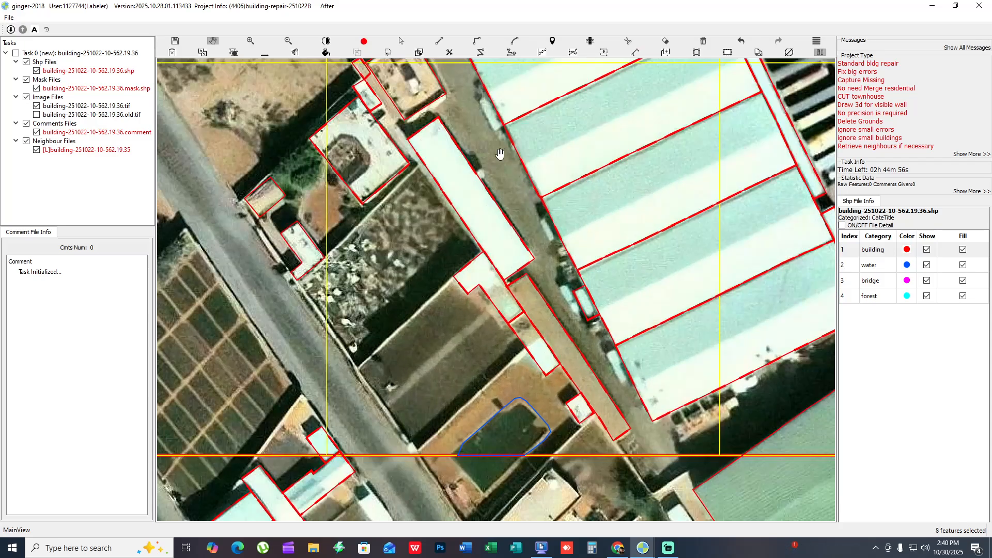
{"action": "left_click_drag", "start_coordinate": [500, 155], "coordinate": [633, 394]}
{"action": "scroll", "coordinate": [598, 382], "scroll_direction": "up", "scroll_amount": 2}
{"action": "left_click_drag", "start_coordinate": [444, 298], "coordinate": [668, 387]}
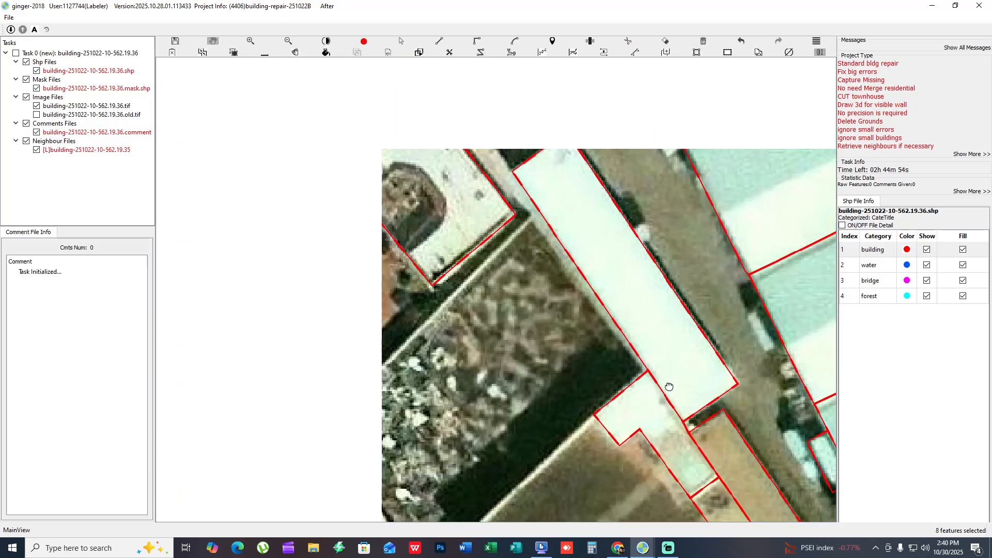
{"action": "scroll", "coordinate": [661, 385], "scroll_direction": "down", "scroll_amount": 3}
{"action": "left_click_drag", "start_coordinate": [527, 265], "coordinate": [449, 186]}
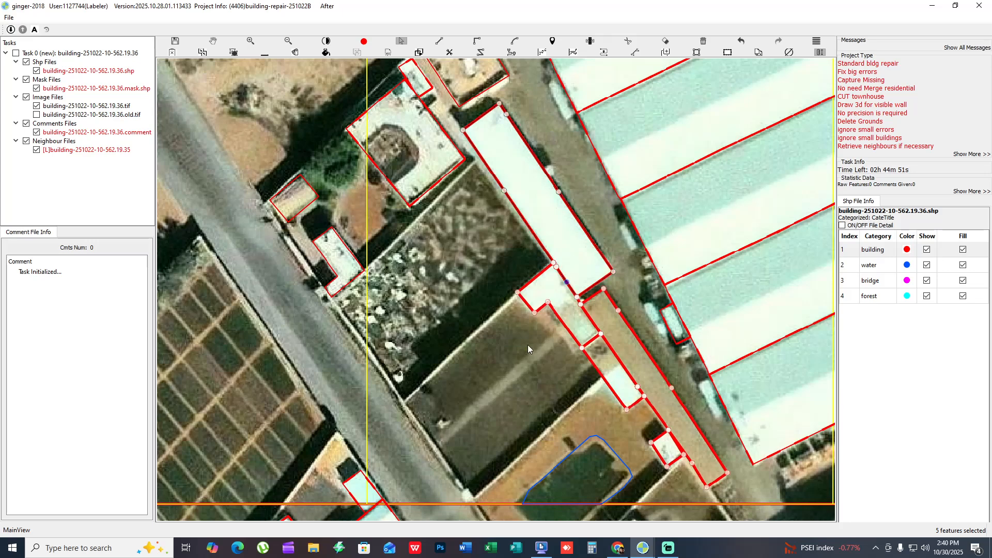
- Check the long white building, its L-shaped annex and the adjoining brown shed against the bare imagery and mark their outlines as checked
{"action": "mouse_move", "coordinate": [528, 345]}
{"action": "left_mouse_down"}
{"action": "mouse_move", "coordinate": [428, 291]}
{"action": "mouse_move", "coordinate": [535, 343]}
{"action": "left_mouse_up"}
{"action": "left_click", "coordinate": [535, 309]}
{"action": "scroll", "coordinate": [489, 333], "scroll_direction": "up", "scroll_amount": 2}
{"action": "left_click_drag", "start_coordinate": [453, 287], "coordinate": [517, 390]}
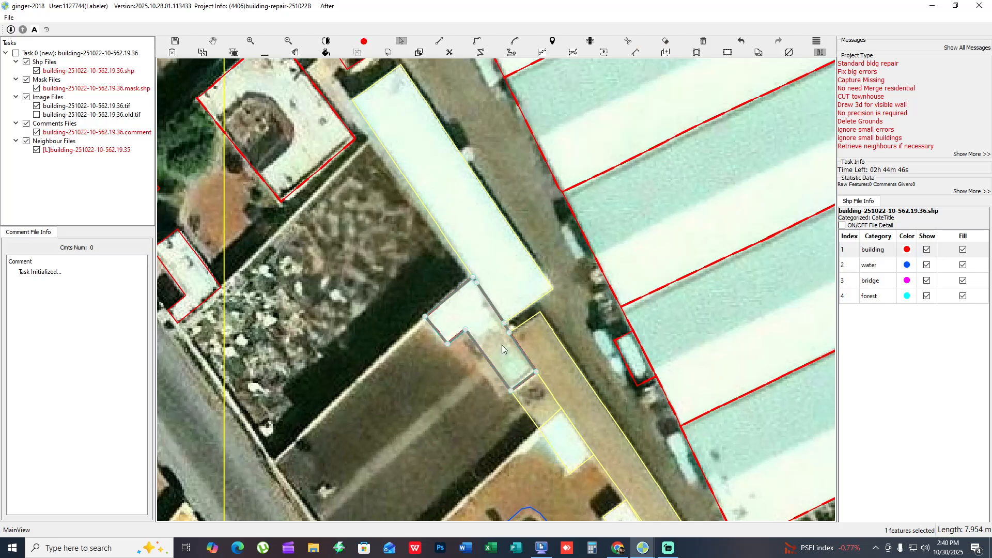
{"action": "left_click_drag", "start_coordinate": [501, 345], "coordinate": [542, 385]}
{"action": "scroll", "coordinate": [516, 437], "scroll_direction": "down", "scroll_amount": 2}
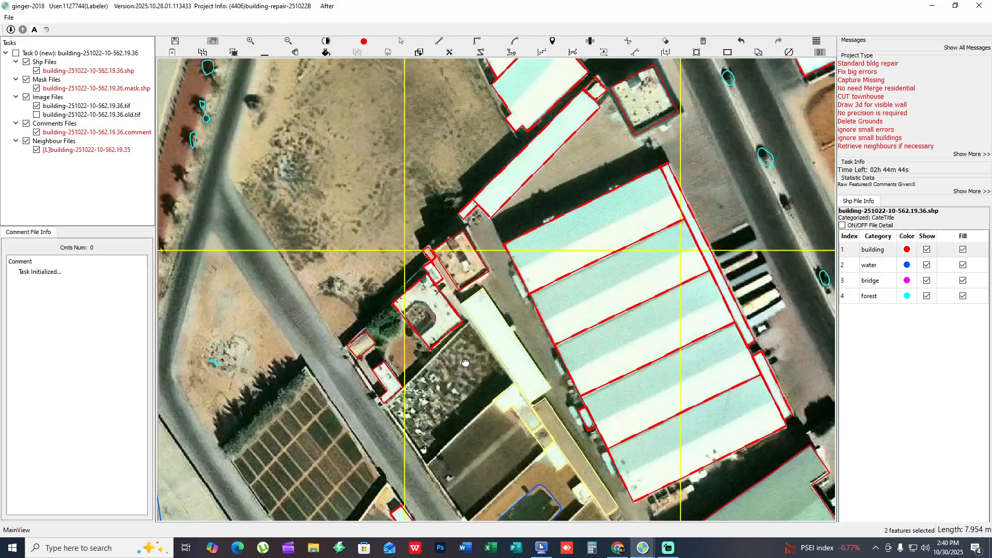
{"action": "left_click_drag", "start_coordinate": [466, 351], "coordinate": [511, 385]}
{"action": "key", "text": "f"}
{"action": "key", "text": "f"}
- Inspect the striped warehouses and the tan roof east of the highway, comparing the existing outlines with the bare imagery
{"action": "left_click_drag", "start_coordinate": [740, 365], "coordinate": [412, 254]}
{"action": "scroll", "coordinate": [542, 277], "scroll_direction": "down", "scroll_amount": 1}
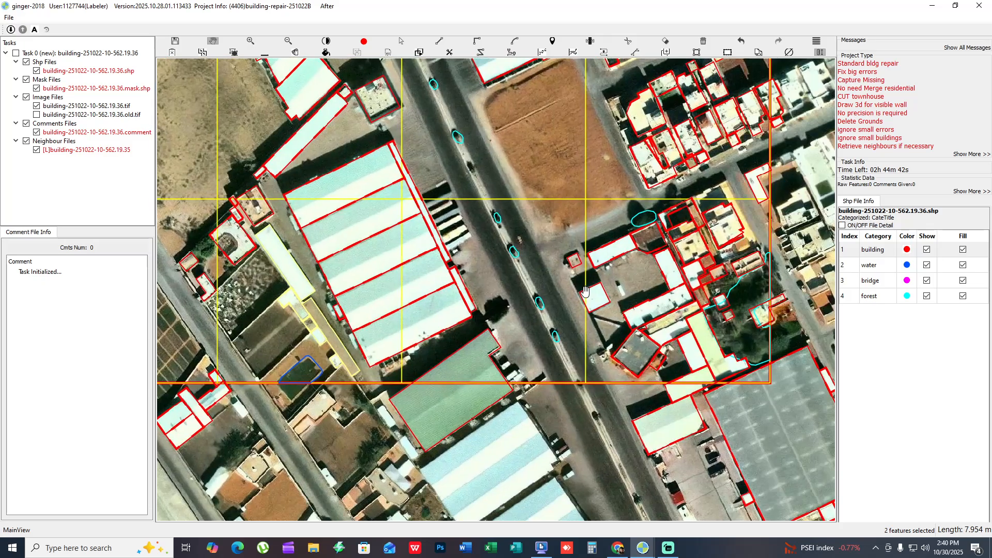
{"action": "left_click_drag", "start_coordinate": [438, 141], "coordinate": [528, 382]}
{"action": "scroll", "coordinate": [522, 247], "scroll_direction": "up", "scroll_amount": 4}
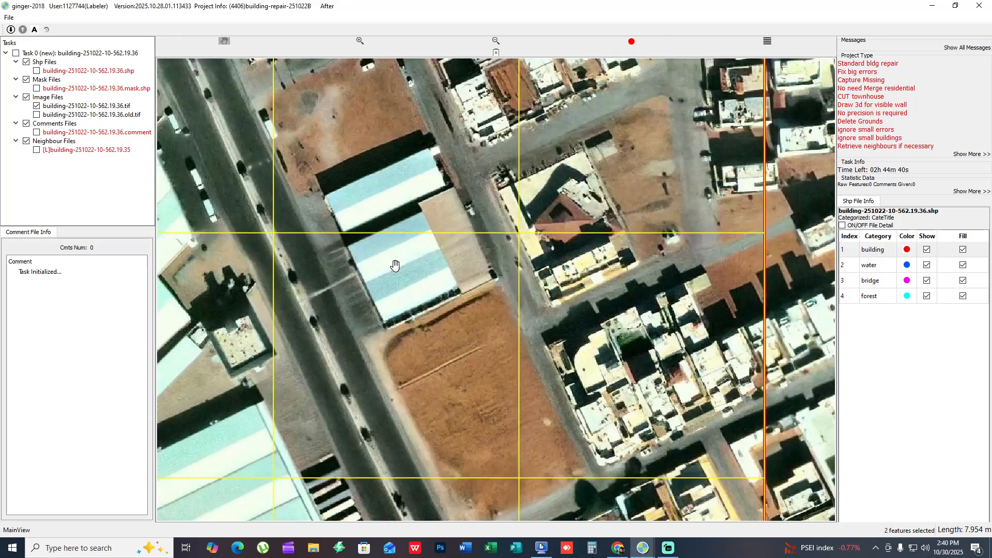
{"action": "key", "text": "space"}
{"action": "left_click_drag", "start_coordinate": [491, 128], "coordinate": [492, 183]}
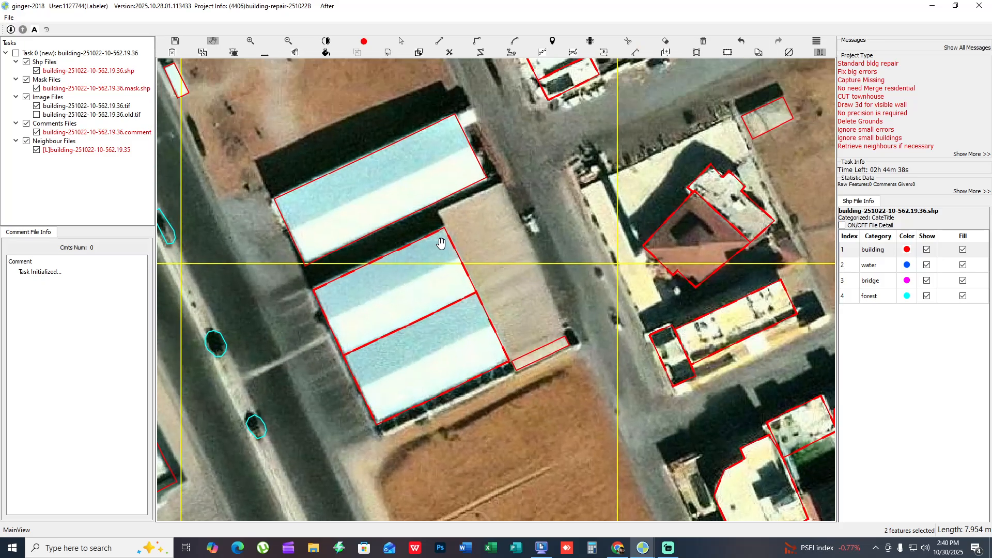
{"action": "scroll", "coordinate": [440, 239], "scroll_direction": "up", "scroll_amount": 1}
{"action": "key", "text": "Escape"}
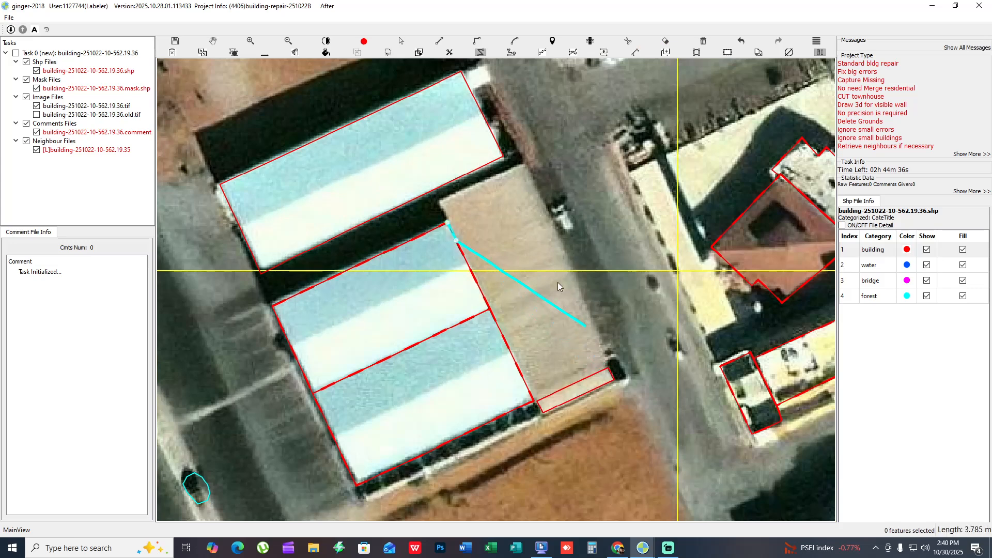
{"action": "left_click_drag", "start_coordinate": [482, 194], "coordinate": [497, 224]}
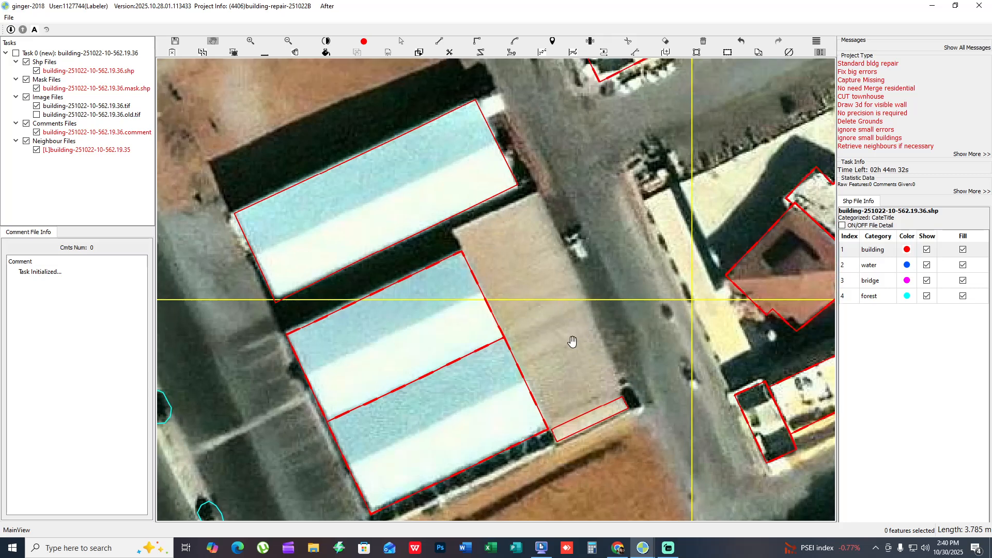
{"action": "left_click_drag", "start_coordinate": [572, 342], "coordinate": [590, 358]}
{"action": "left_click", "coordinate": [480, 269]}
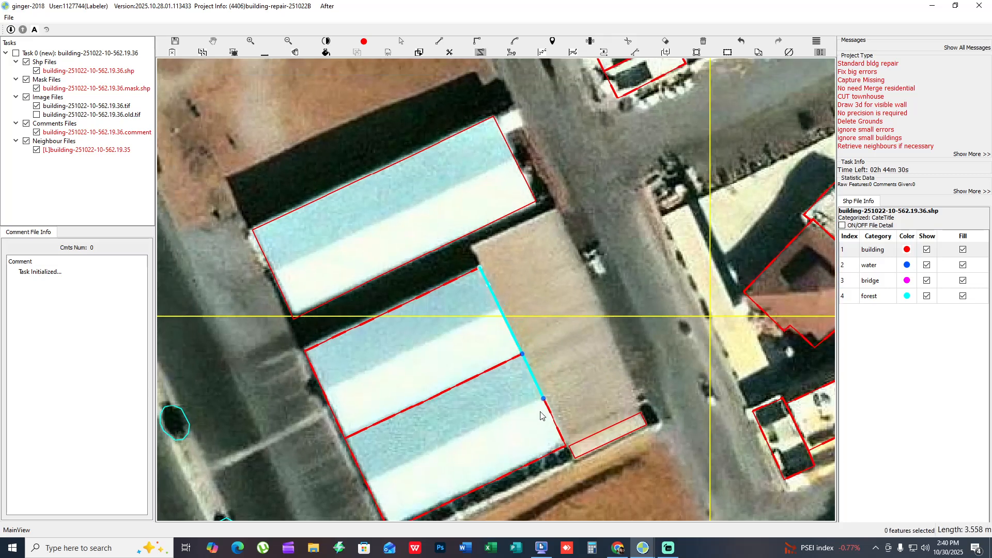
{"action": "scroll", "coordinate": [550, 436], "scroll_direction": "up", "scroll_amount": 3}
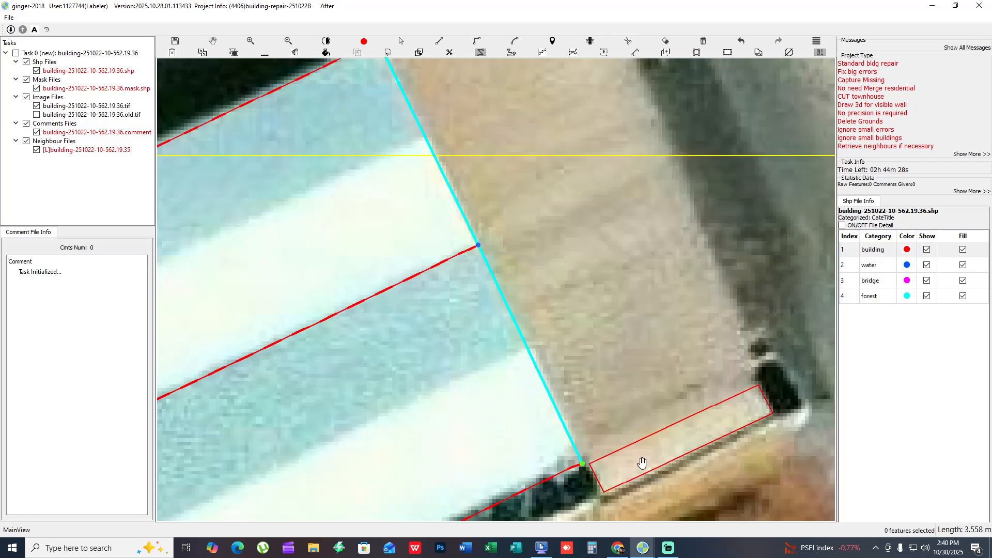
- Delete the narrow strip outline at the tan roof's southern end and trace a rectangular building outline over the tan roof beside the striped warehouses
{"action": "scroll", "coordinate": [641, 473], "scroll_direction": "down", "scroll_amount": 5}
{"action": "left_click", "coordinate": [558, 339]}
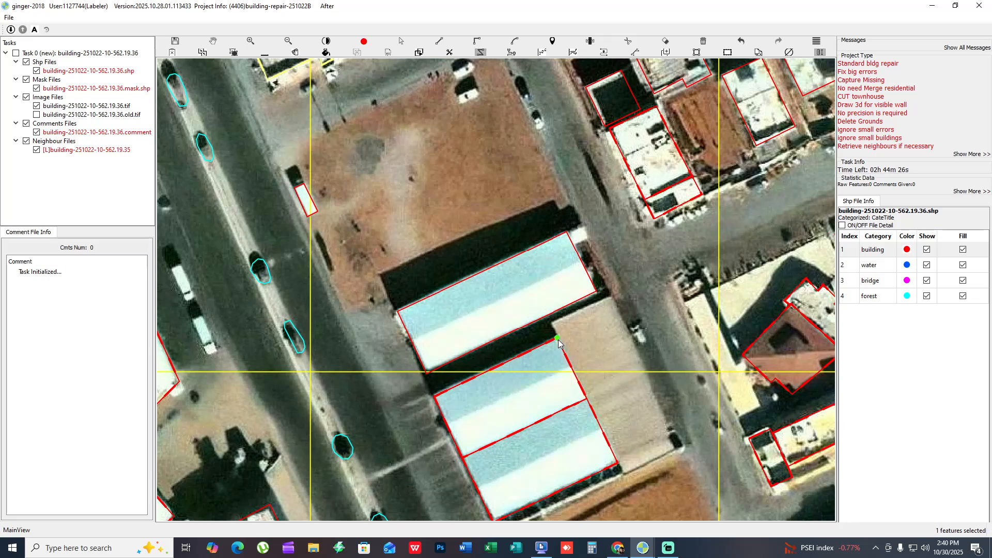
{"action": "left_click", "coordinate": [621, 465]}
{"action": "left_click", "coordinate": [669, 439]}
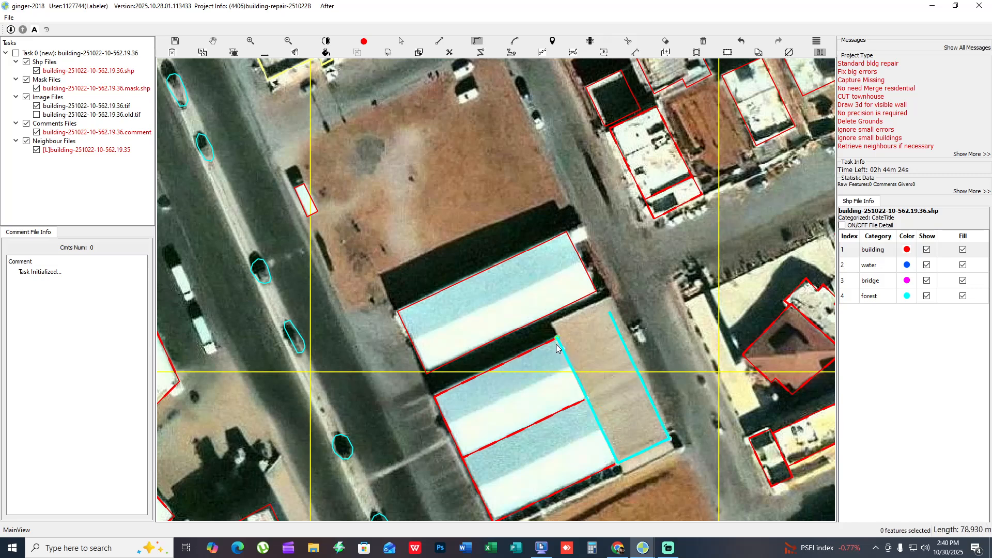
{"action": "left_click_drag", "start_coordinate": [577, 327], "coordinate": [574, 311]}
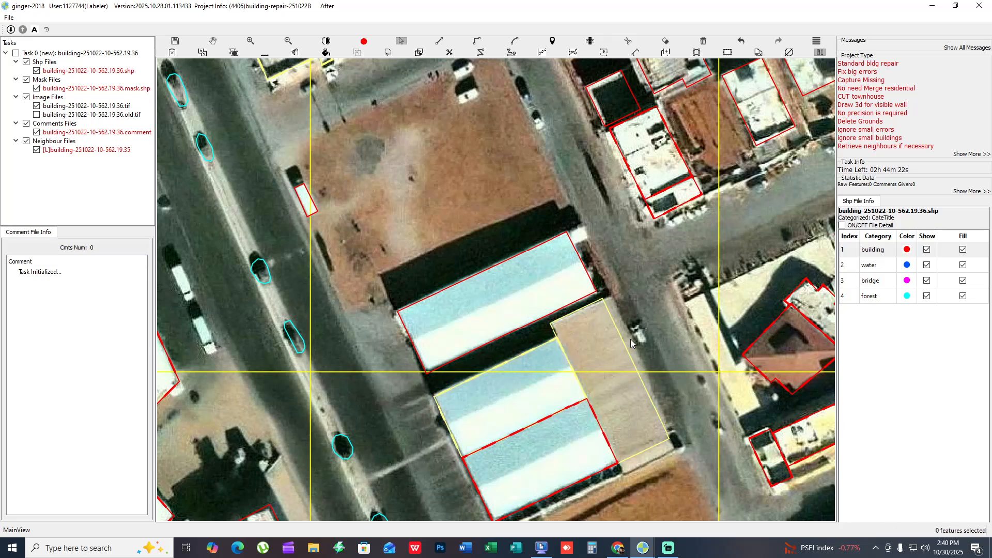
- Move the tan building's eastern and southern edges out to the roof edge, and mark it and the two adjoining warehouse outlines as checked
{"action": "left_click_drag", "start_coordinate": [626, 348], "coordinate": [637, 350]}
{"action": "left_click_drag", "start_coordinate": [636, 453], "coordinate": [641, 460]}
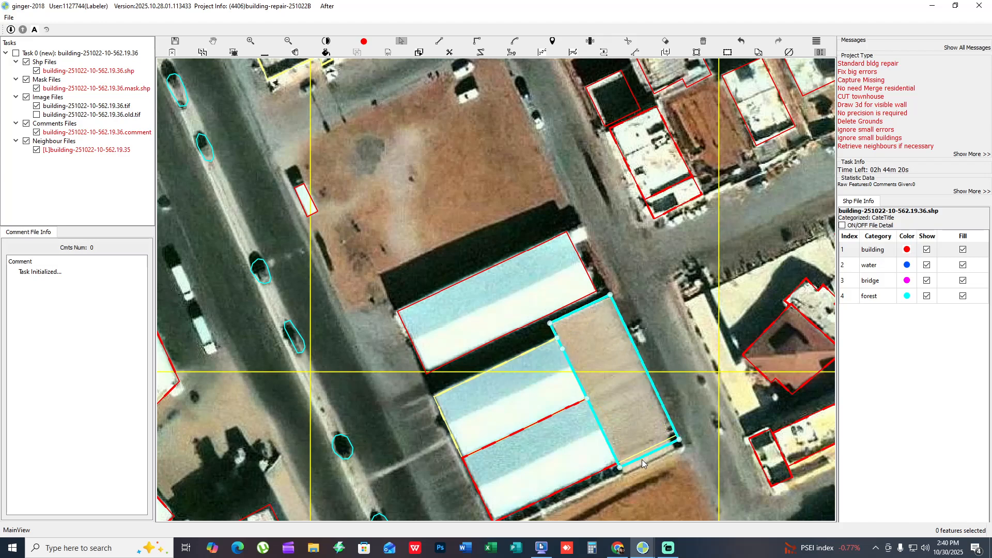
{"action": "left_click_drag", "start_coordinate": [558, 383], "coordinate": [610, 427]}
{"action": "key", "text": "space"}
{"action": "left_click_drag", "start_coordinate": [610, 427], "coordinate": [462, 401]}
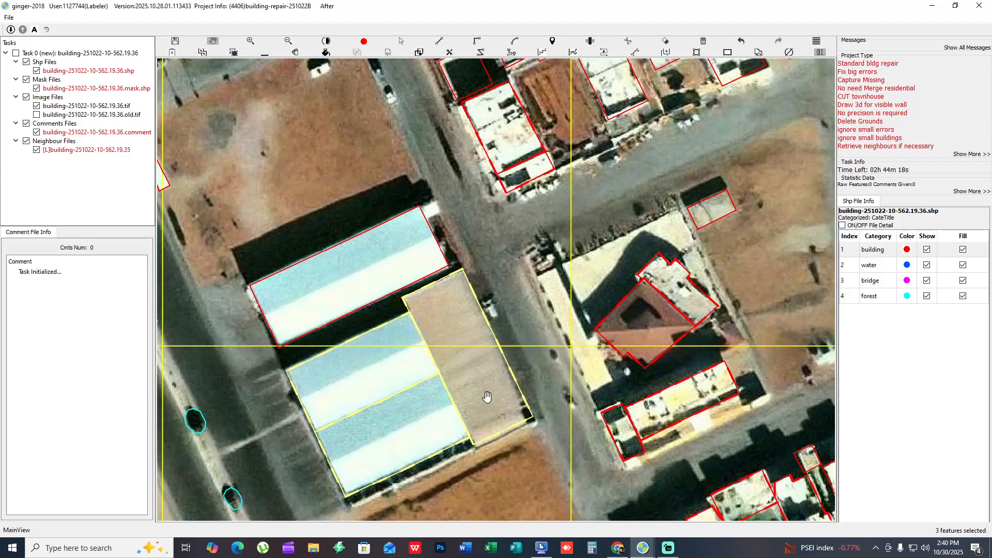
{"action": "key", "text": "space"}
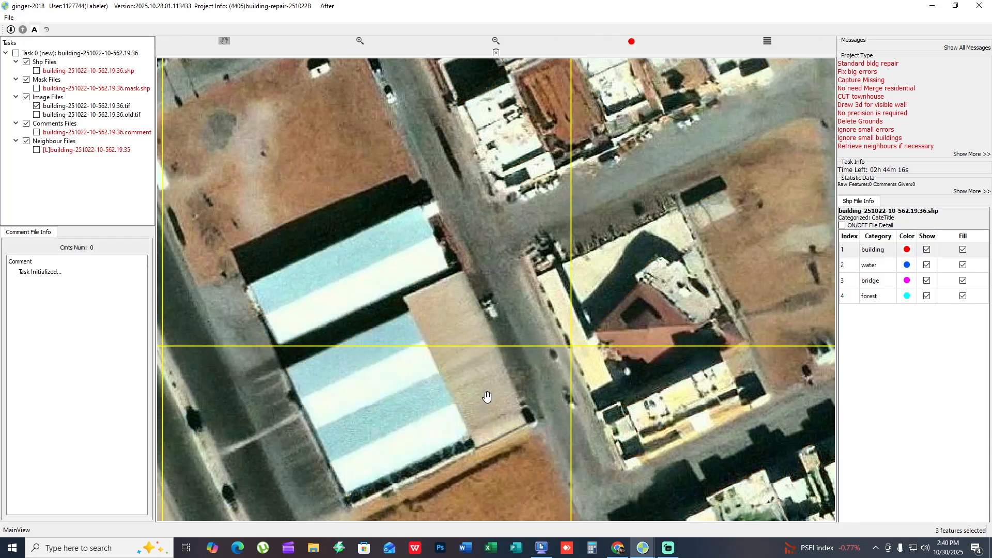
{"action": "key", "text": "space"}
- Examine the long building and its small western annex south of the red-roofed courtyard building, comparing their outlines with the bare imagery
{"action": "left_click_drag", "start_coordinate": [676, 463], "coordinate": [433, 255]}
{"action": "scroll", "coordinate": [433, 255], "scroll_direction": "down", "scroll_amount": 1}
{"action": "key", "text": "space"}
{"action": "scroll", "coordinate": [433, 255], "scroll_direction": "down", "scroll_amount": 2}
{"action": "key", "text": "space"}
{"action": "left_click_drag", "start_coordinate": [345, 274], "coordinate": [446, 237]}
{"action": "scroll", "coordinate": [460, 247], "scroll_direction": "up", "scroll_amount": 4}
{"action": "key", "text": "space"}
{"action": "left_click_drag", "start_coordinate": [586, 160], "coordinate": [444, 299]}
{"action": "scroll", "coordinate": [343, 228], "scroll_direction": "up", "scroll_amount": 1}
{"action": "key", "text": "space"}
- Mark the curved-front building, the green-courtyard building and the white house to its east as checked
{"action": "key", "text": "space"}
{"action": "key", "text": "space"}
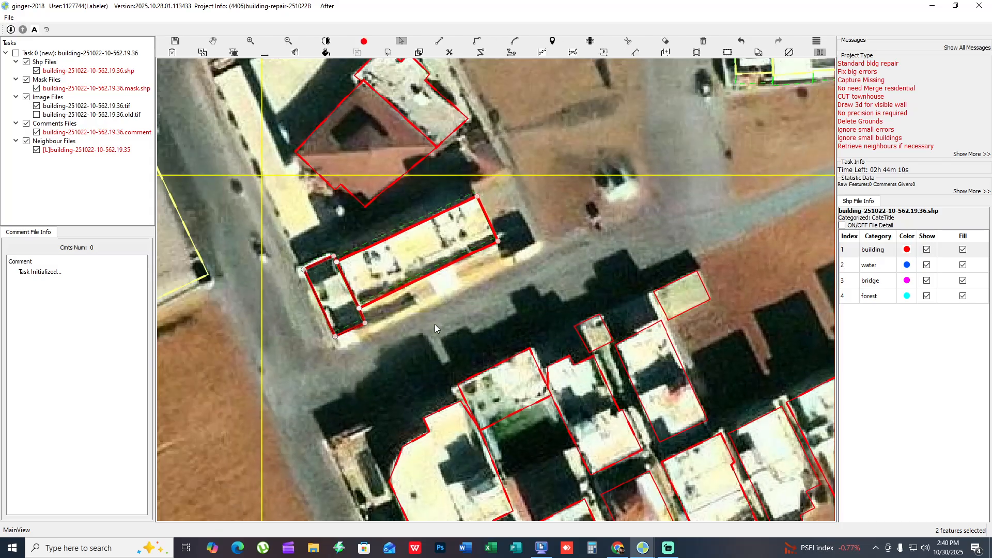
{"action": "key", "text": "space"}
{"action": "left_click_drag", "start_coordinate": [430, 404], "coordinate": [368, 200]}
{"action": "key", "text": "space"}
{"action": "left_click_drag", "start_coordinate": [367, 380], "coordinate": [317, 315]}
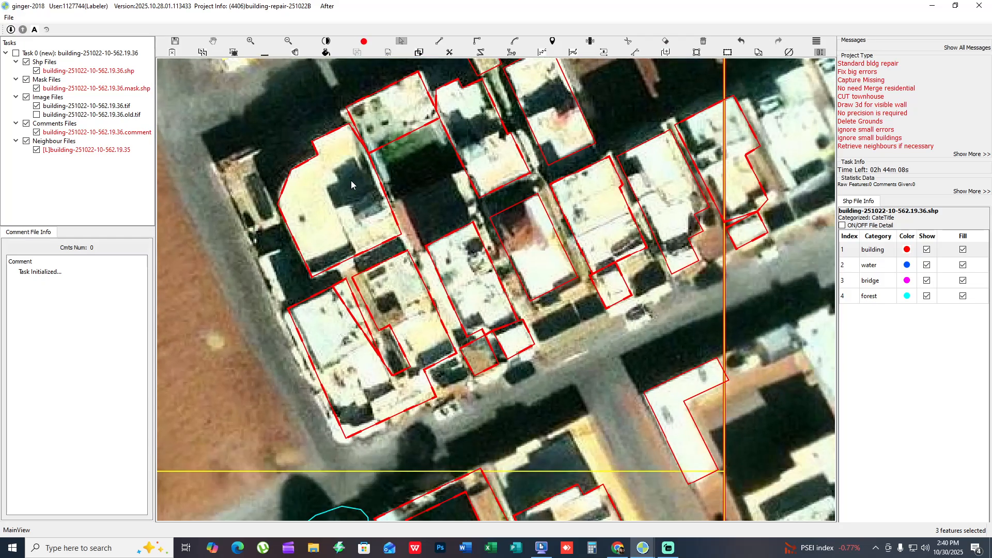
{"action": "key", "text": "space"}
{"action": "left_click_drag", "start_coordinate": [351, 180], "coordinate": [486, 202]}
- Move the northwest corner of the white house east of the green courtyard outward to the courtyard building's edge
{"action": "key", "text": "space"}
{"action": "key", "text": "space"}
{"action": "scroll", "coordinate": [461, 209], "scroll_direction": "up", "scroll_amount": 2}
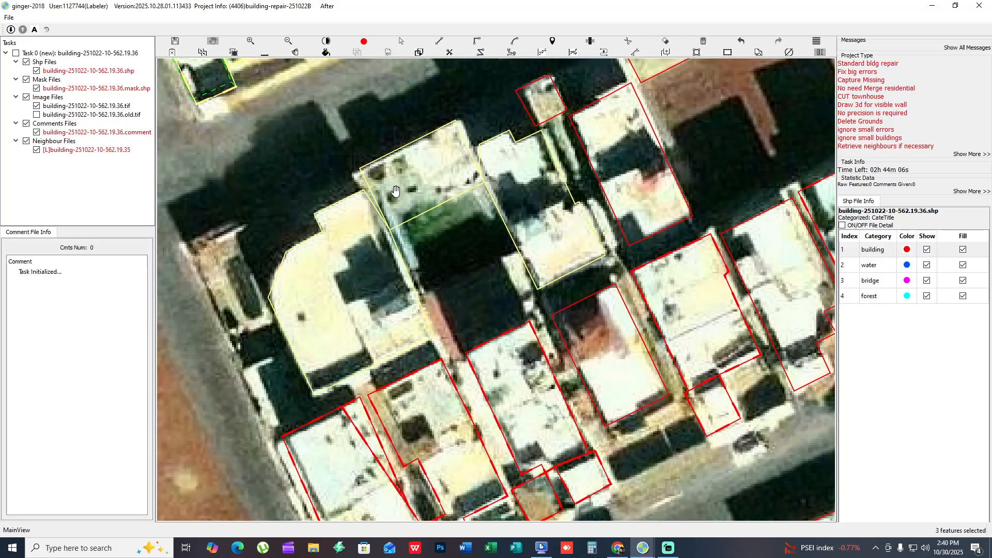
{"action": "scroll", "coordinate": [395, 191], "scroll_direction": "up", "scroll_amount": 1}
{"action": "key", "text": "space"}
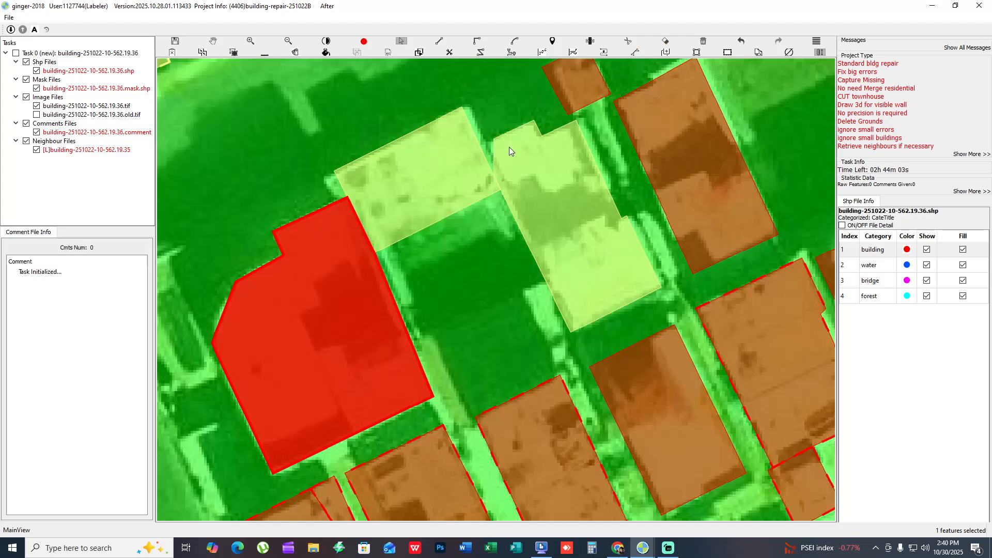
{"action": "left_click", "coordinate": [508, 146]}
{"action": "left_click_drag", "start_coordinate": [493, 138], "coordinate": [479, 144]}
{"action": "key", "text": "space"}
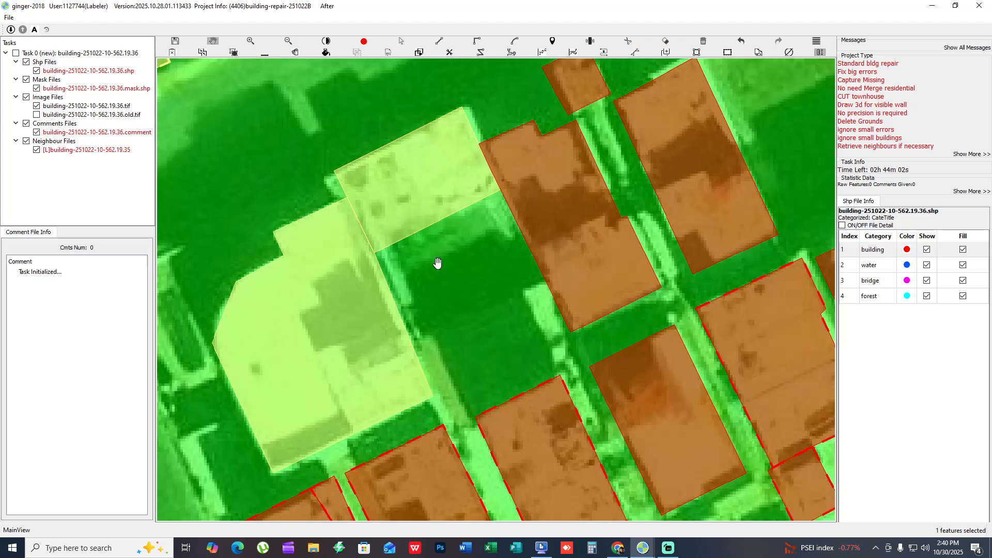
- Cut the curved-front building's outline in two along the division between its western and eastern roofs
{"action": "left_click_drag", "start_coordinate": [426, 331], "coordinate": [448, 259]}
{"action": "scroll", "coordinate": [457, 249], "scroll_direction": "down", "scroll_amount": 1}
{"action": "left_click_drag", "start_coordinate": [414, 299], "coordinate": [433, 253]}
{"action": "key", "text": "c"}
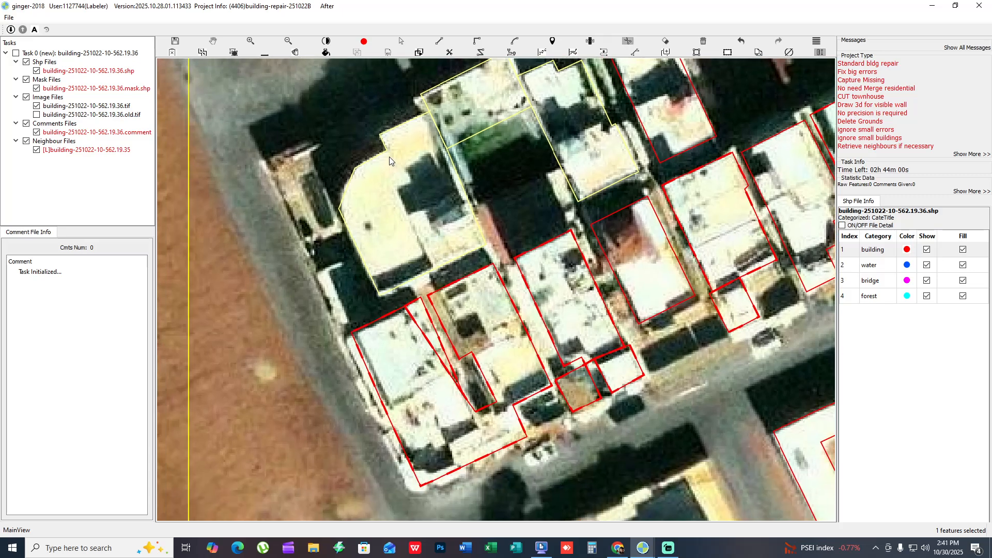
{"action": "key", "text": "space"}
{"action": "left_click_drag", "start_coordinate": [442, 264], "coordinate": [334, 239]}
{"action": "key", "text": "space"}
- Mark the two southwestern corner houses as checked and cut the corner house's outline south of its eastern neighbour
{"action": "left_click", "coordinate": [317, 337]}
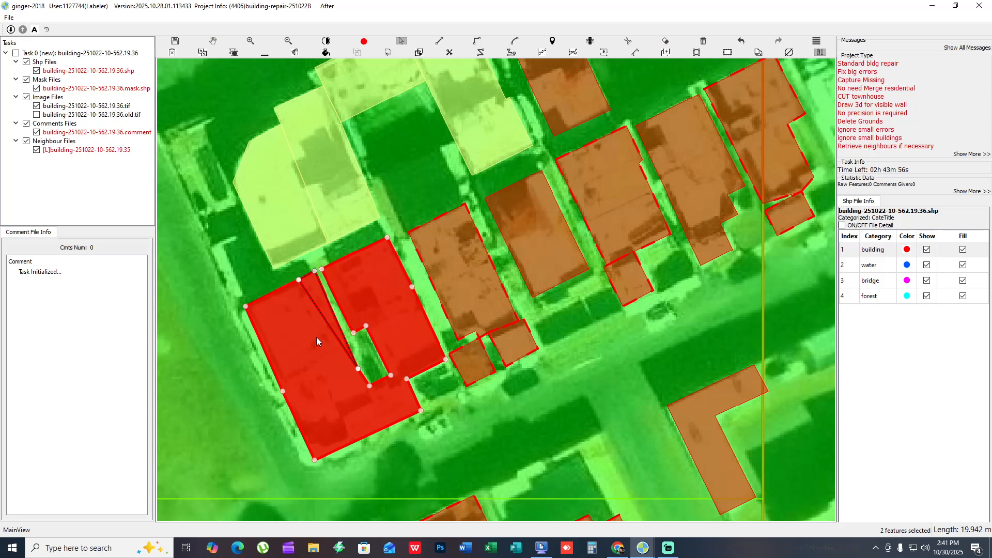
{"action": "key", "text": "space"}
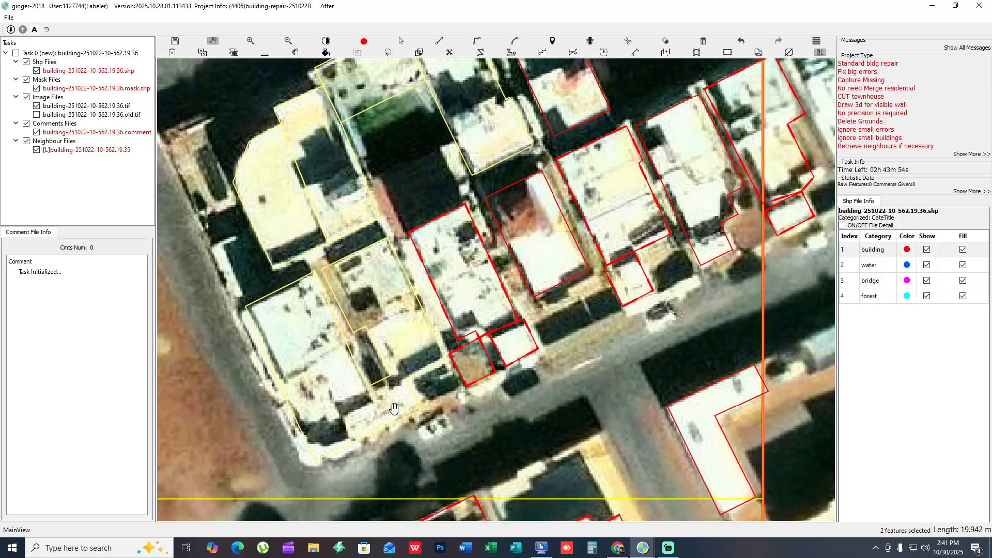
{"action": "left_click_drag", "start_coordinate": [387, 405], "coordinate": [383, 387]}
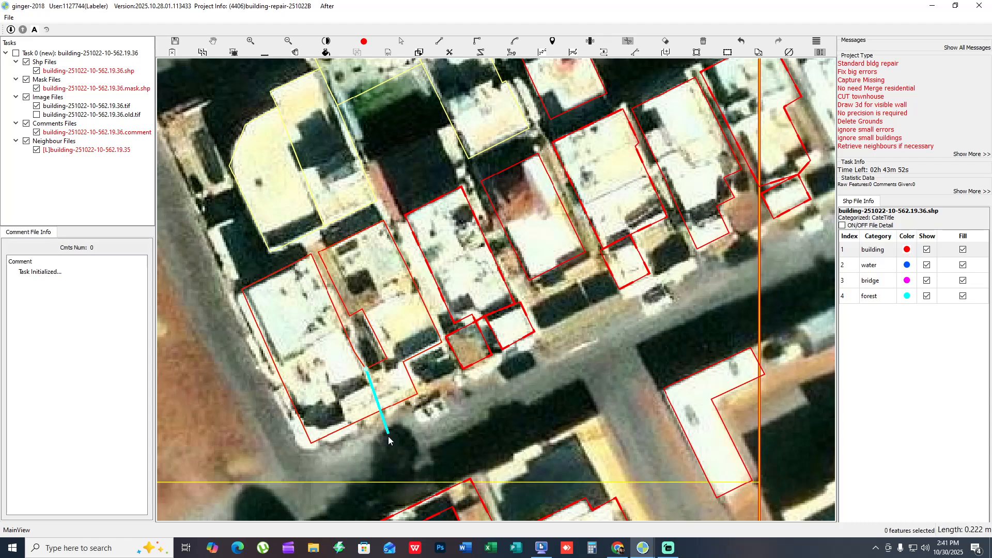
{"action": "key", "text": "space"}
- Mark the easternmost outlined house in the row and its small southern annex as checked
{"action": "left_click_drag", "start_coordinate": [474, 290], "coordinate": [264, 427]}
{"action": "key", "text": "space"}
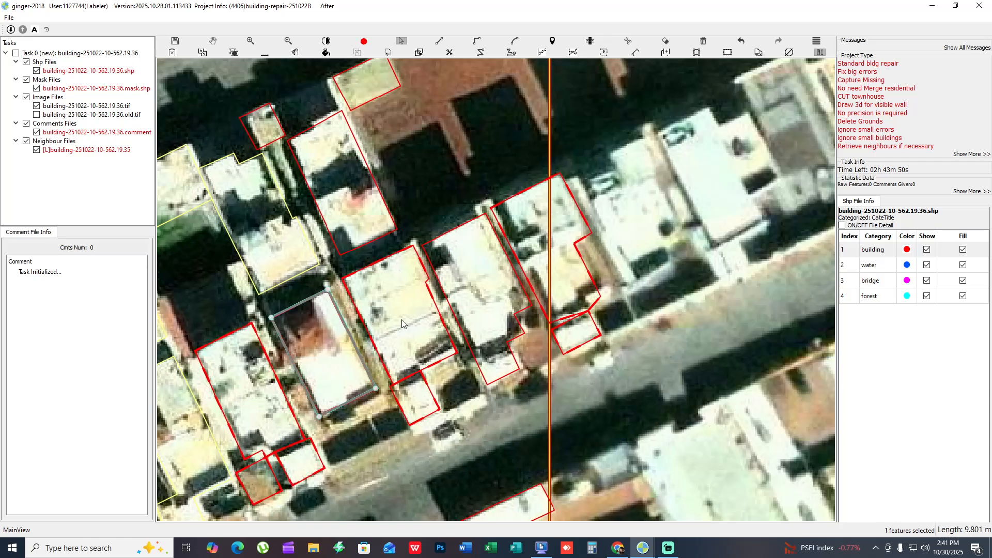
{"action": "scroll", "coordinate": [559, 323], "scroll_direction": "up", "scroll_amount": 3}
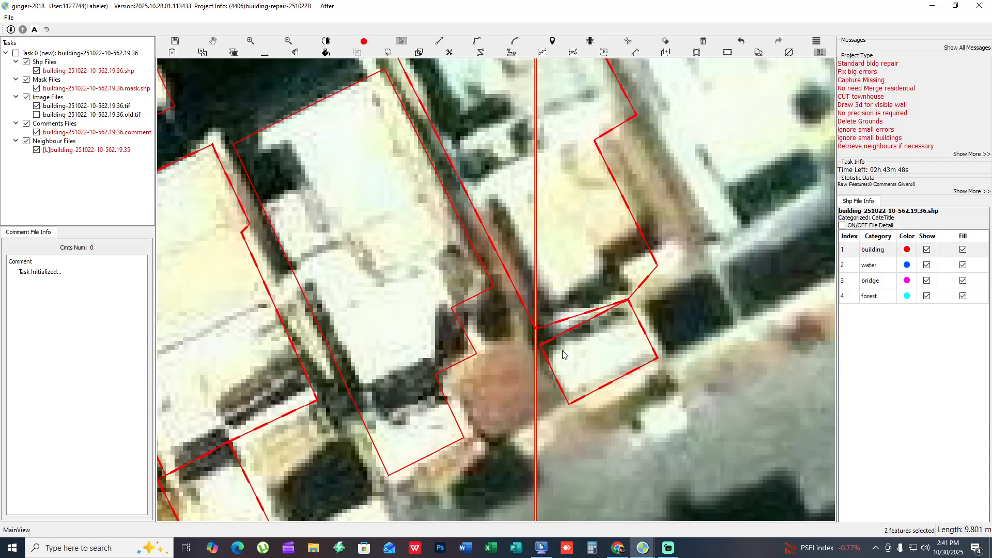
{"action": "left_click_drag", "start_coordinate": [538, 320], "coordinate": [536, 330]}
{"action": "key", "text": "space"}
{"action": "scroll", "coordinate": [537, 342], "scroll_direction": "down", "scroll_amount": 3}
{"action": "left_click_drag", "start_coordinate": [531, 276], "coordinate": [495, 271]}
{"action": "key", "text": "f"}
{"action": "scroll", "coordinate": [573, 361], "scroll_direction": "down", "scroll_amount": 1}
{"action": "left_click_drag", "start_coordinate": [497, 273], "coordinate": [408, 379]}
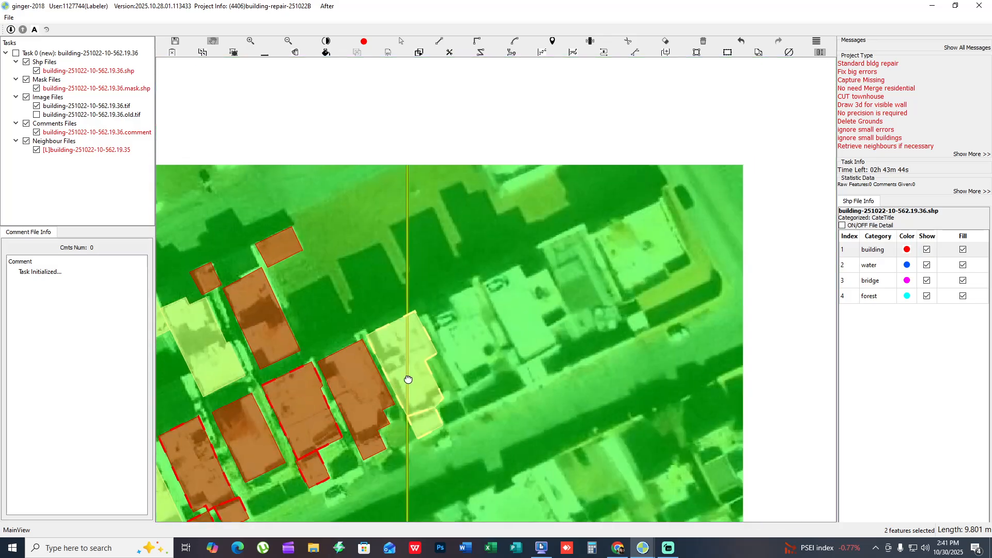
- Examine the L-shaped building and the housing block south of the side street, comparing their outlines with the bare imagery
{"action": "scroll", "coordinate": [408, 379], "scroll_direction": "down", "scroll_amount": 1}
{"action": "left_click_drag", "start_coordinate": [450, 330], "coordinate": [710, 70]}
{"action": "key", "text": "f"}
{"action": "scroll", "coordinate": [606, 255], "scroll_direction": "up", "scroll_amount": 2}
{"action": "key", "text": "h"}
{"action": "left_click_drag", "start_coordinate": [618, 238], "coordinate": [578, 195]}
{"action": "key", "text": "h"}
{"action": "left_click_drag", "start_coordinate": [589, 235], "coordinate": [620, 162]}
{"action": "key", "text": "space"}
{"action": "key", "text": "h"}
{"action": "key", "text": "h"}
{"action": "left_click_drag", "start_coordinate": [587, 264], "coordinate": [569, 317]}
{"action": "key", "text": "f"}
{"action": "key", "text": "space"}
{"action": "left_click", "coordinate": [578, 236]}
{"action": "key", "text": "Delete"}
{"action": "key", "text": "f"}
{"action": "key", "text": "space"}
{"action": "scroll", "coordinate": [570, 336], "scroll_direction": "down", "scroll_amount": 2}
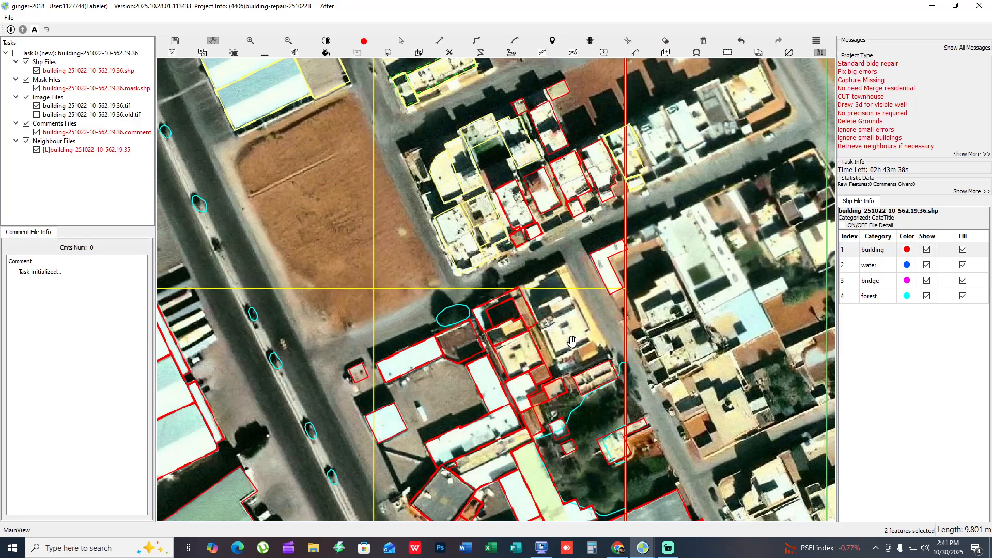
{"action": "scroll", "coordinate": [582, 340], "scroll_direction": "up", "scroll_amount": 1}
{"action": "key", "text": "ctrl+z"}
- Retrace the large cream-roofed house's outline without its jagged eastern notch, and mark it as checked
{"action": "scroll", "coordinate": [589, 337], "scroll_direction": "up", "scroll_amount": 1}
{"action": "key", "text": "f"}
{"action": "scroll", "coordinate": [584, 339], "scroll_direction": "up", "scroll_amount": 1}
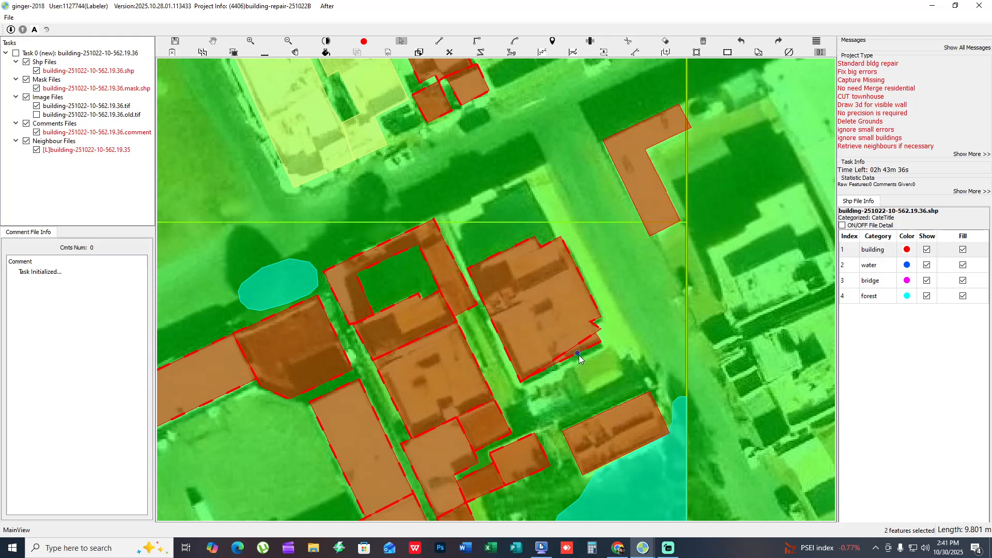
{"action": "scroll", "coordinate": [580, 358], "scroll_direction": "up", "scroll_amount": 1}
{"action": "key", "text": "f"}
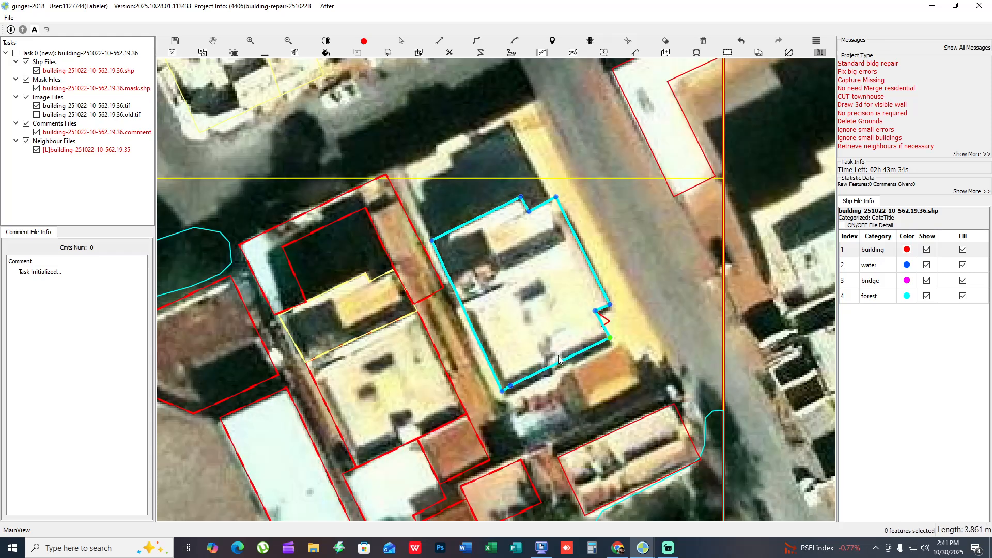
{"action": "right_click", "coordinate": [558, 356]}
{"action": "left_click", "coordinate": [559, 362]}
{"action": "left_click_drag", "start_coordinate": [530, 326], "coordinate": [701, 334]}
{"action": "scroll", "coordinate": [615, 351], "scroll_direction": "down", "scroll_amount": 1}
{"action": "left_click_drag", "start_coordinate": [576, 344], "coordinate": [549, 294]}
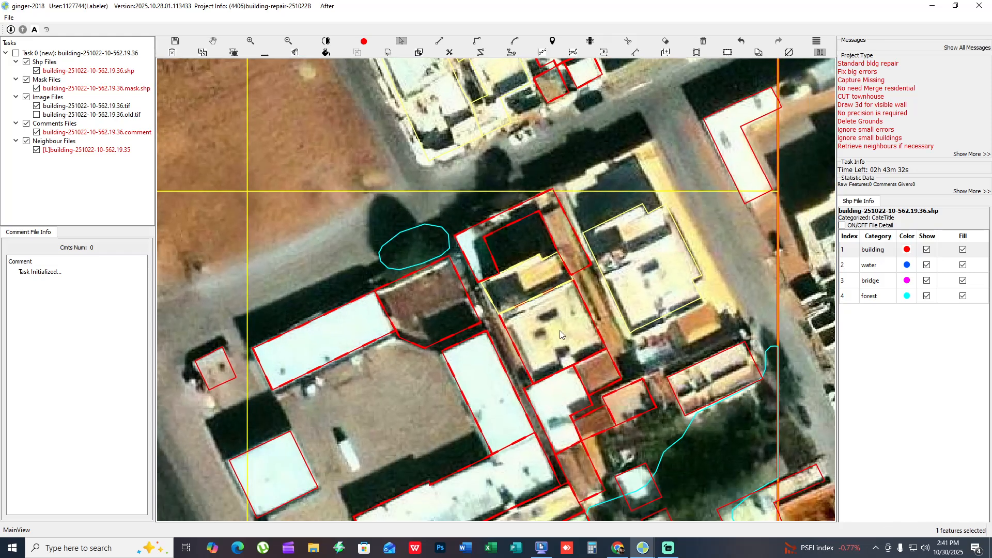
- Mark the courtyard house, the cream-roofed house south of it and the adjoining small roofs as checked
{"action": "left_click_drag", "start_coordinate": [560, 330], "coordinate": [570, 196]}
{"action": "double_click", "coordinate": [545, 326]}
{"action": "right_click", "coordinate": [546, 336]}
{"action": "key", "text": "f"}
{"action": "key", "text": "f"}
{"action": "left_click_drag", "start_coordinate": [539, 116], "coordinate": [566, 244]}
{"action": "scroll", "coordinate": [563, 348], "scroll_direction": "up", "scroll_amount": 1}
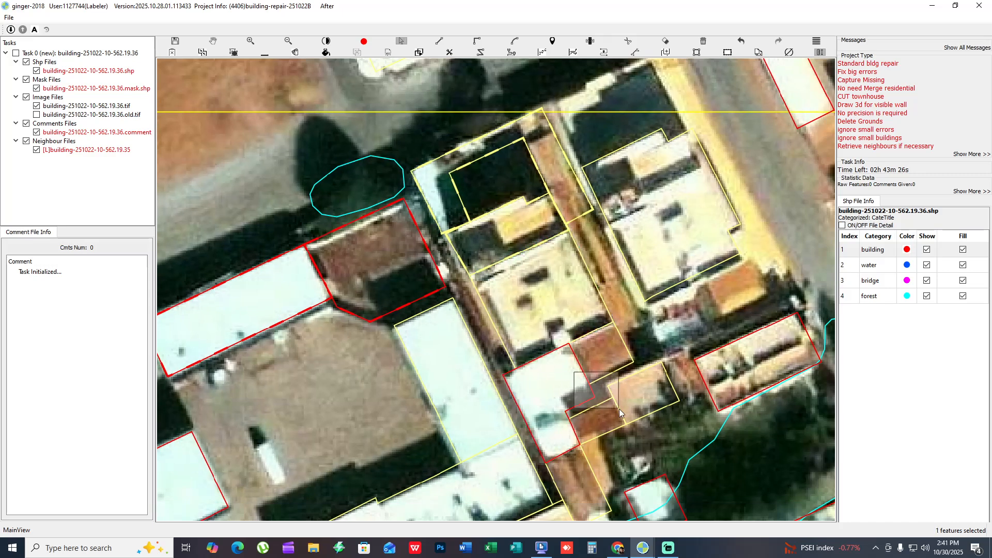
{"action": "right_click", "coordinate": [578, 423]}
- Compare the white-roofed house and the long white buildings around the yard with the bare imagery, and mark them as checked
{"action": "left_click_drag", "start_coordinate": [601, 389], "coordinate": [588, 255]}
{"action": "key", "text": "h"}
- Compare the diamond-shaped dark-roofed building and the surrounding white and green roofs with the bare imagery, and mark them as checked
{"action": "key", "text": "h"}
{"action": "right_click", "coordinate": [541, 349]}
{"action": "right_click", "coordinate": [493, 331]}
{"action": "left_click_drag", "start_coordinate": [493, 331], "coordinate": [487, 236]}
{"action": "right_click", "coordinate": [558, 314]}
{"action": "right_click", "coordinate": [424, 244]}
{"action": "left_click_drag", "start_coordinate": [423, 245], "coordinate": [450, 237]}
{"action": "right_click", "coordinate": [372, 310]}
{"action": "left_click_drag", "start_coordinate": [343, 326], "coordinate": [331, 226]}
{"action": "right_click", "coordinate": [336, 227]}
{"action": "key", "text": "h"}
{"action": "key", "text": "h"}
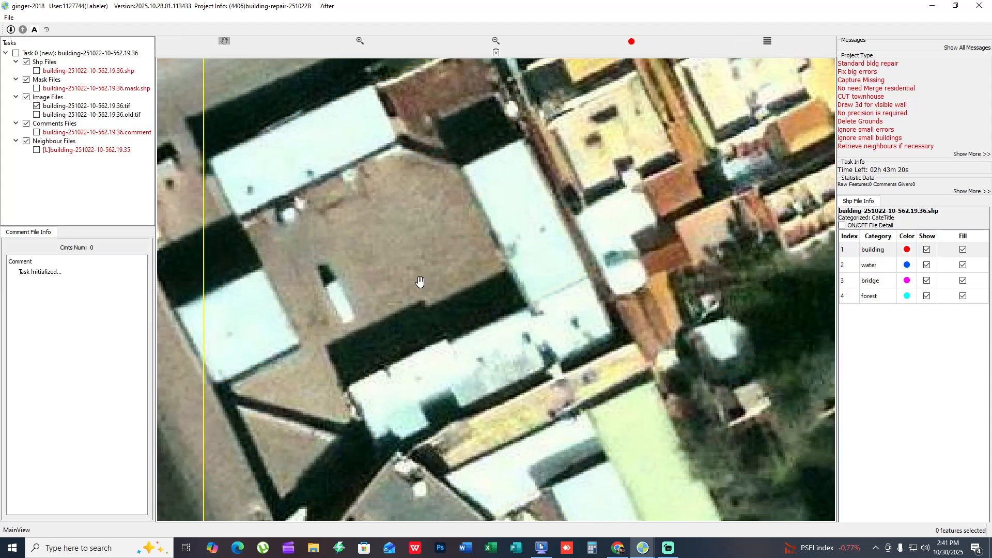
{"action": "left_click_drag", "start_coordinate": [536, 470], "coordinate": [458, 289]}
{"action": "key", "text": "h"}
{"action": "key", "text": "h"}
{"action": "right_click", "coordinate": [348, 345]}
{"action": "left_click", "coordinate": [348, 346]}
{"action": "right_click", "coordinate": [348, 346]}
{"action": "left_click_drag", "start_coordinate": [349, 346], "coordinate": [459, 259]}
{"action": "key", "text": "h"}
{"action": "key", "text": "h"}
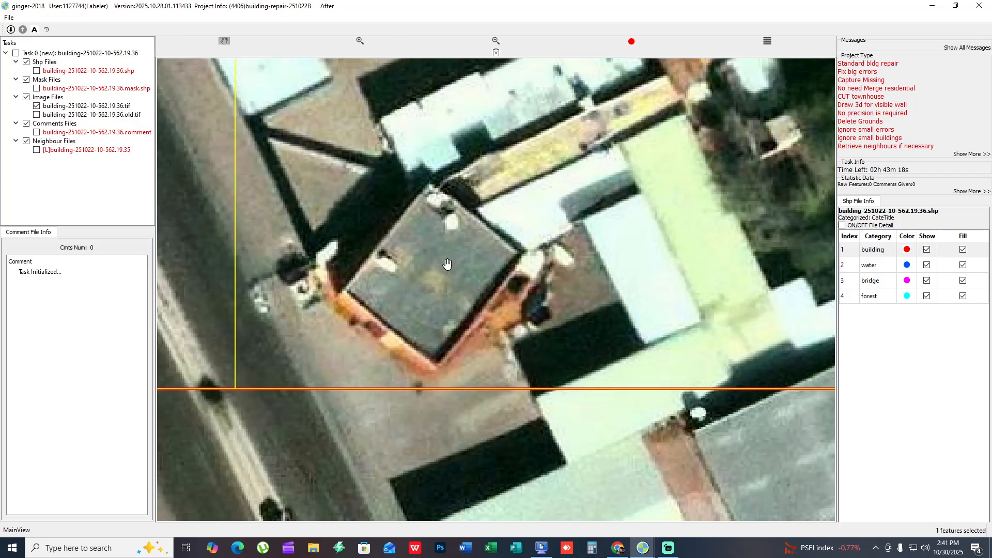
{"action": "right_click", "coordinate": [459, 254]}
- Close the sliver gap between the diamond-shaped dark roof's northeastern edge and the adjoining tan and white roof outline
{"action": "scroll", "coordinate": [460, 253], "scroll_direction": "up", "scroll_amount": 2}
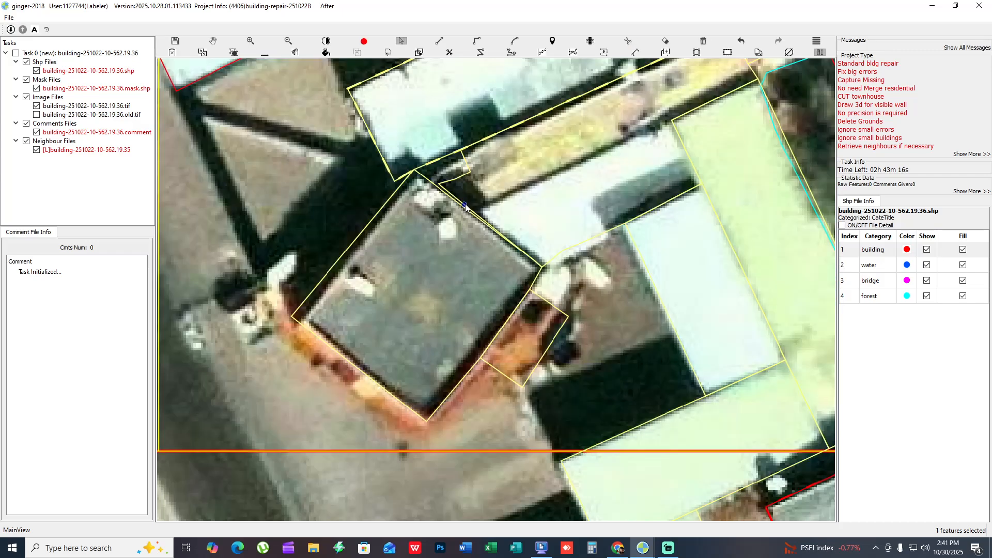
{"action": "scroll", "coordinate": [463, 234], "scroll_direction": "up", "scroll_amount": 1}
{"action": "left_click", "coordinate": [491, 190]}
{"action": "left_click", "coordinate": [447, 224]}
{"action": "scroll", "coordinate": [455, 208], "scroll_direction": "up", "scroll_amount": 2}
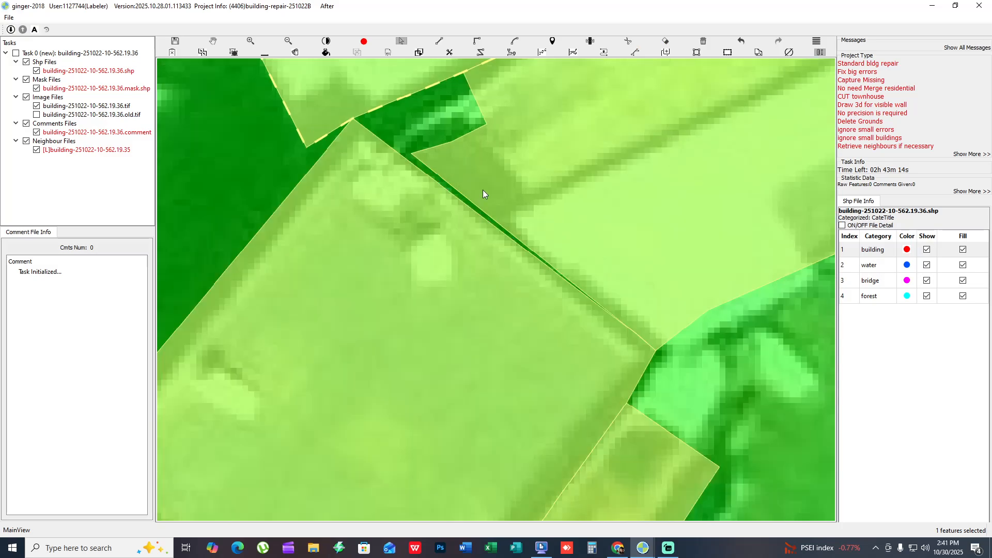
{"action": "left_click", "coordinate": [482, 190]}
{"action": "scroll", "coordinate": [426, 200], "scroll_direction": "down", "scroll_amount": 3}
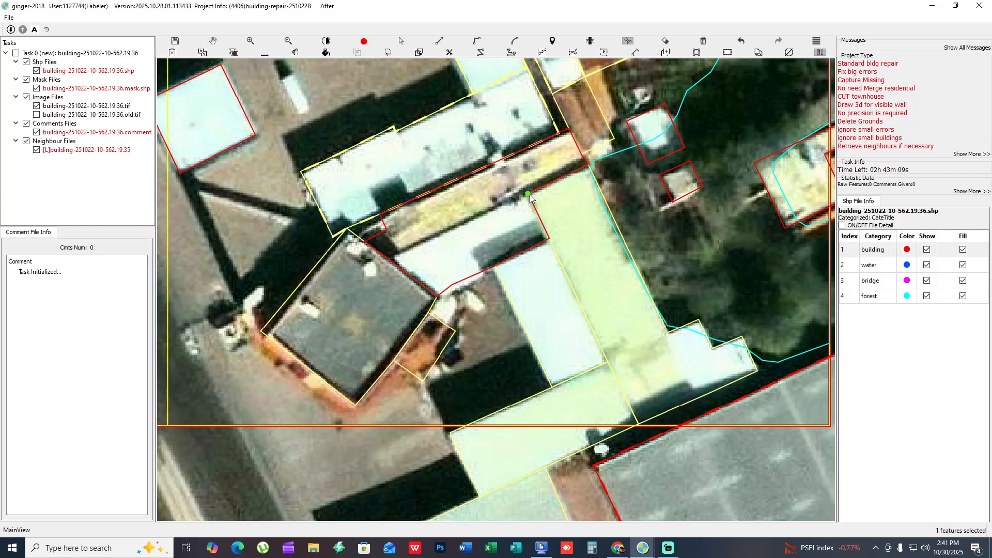
- Cut the combined outline northeast of the diamond-shaped building between the tan roof strip and the white roof
{"action": "left_click", "coordinate": [528, 194]}
{"action": "double_click", "coordinate": [356, 277]}
{"action": "left_click_drag", "start_coordinate": [562, 311], "coordinate": [484, 303]}
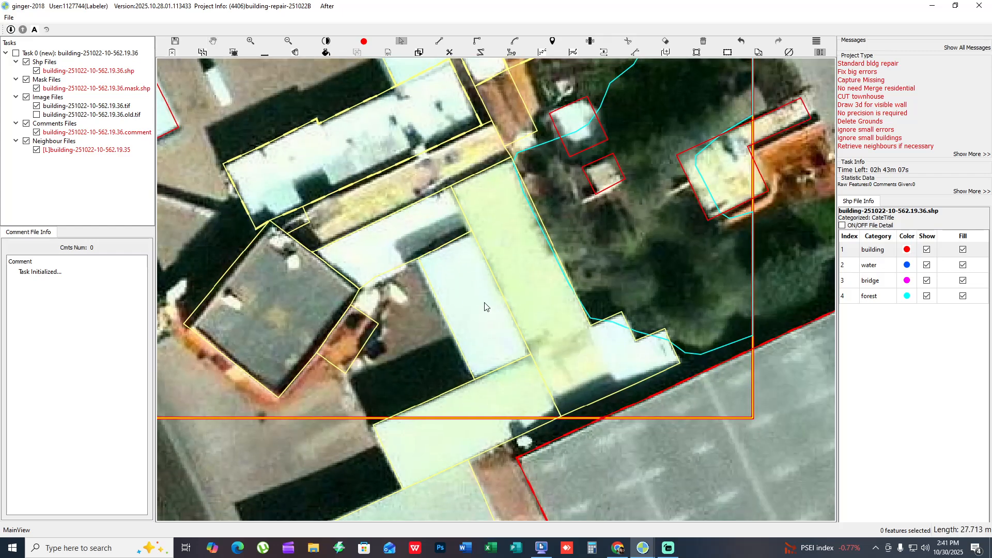
- Cut the small white eastern annex off the long pale green roof's outline
{"action": "left_click", "coordinate": [484, 302]}
{"action": "left_click_drag", "start_coordinate": [463, 376], "coordinate": [458, 307]}
{"action": "key", "text": "c"}
{"action": "scroll", "coordinate": [342, 325], "scroll_direction": "down", "scroll_amount": 3}
{"action": "scroll", "coordinate": [520, 292], "scroll_direction": "up", "scroll_amount": 2}
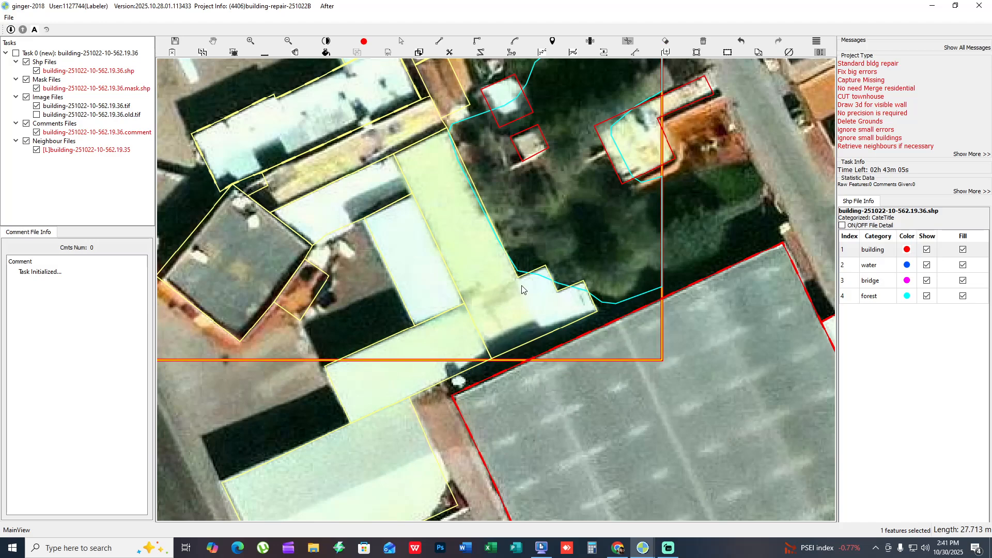
{"action": "left_click_drag", "start_coordinate": [383, 286], "coordinate": [472, 292]}
{"action": "left_click_drag", "start_coordinate": [409, 254], "coordinate": [437, 329]}
{"action": "left_click", "coordinate": [457, 287]}
- Add dashed wall outlines to the checked buildings around the diamond-shaped dark roof
{"action": "scroll", "coordinate": [437, 354], "scroll_direction": "down", "scroll_amount": 3}
{"action": "scroll", "coordinate": [406, 368], "scroll_direction": "up", "scroll_amount": 2}
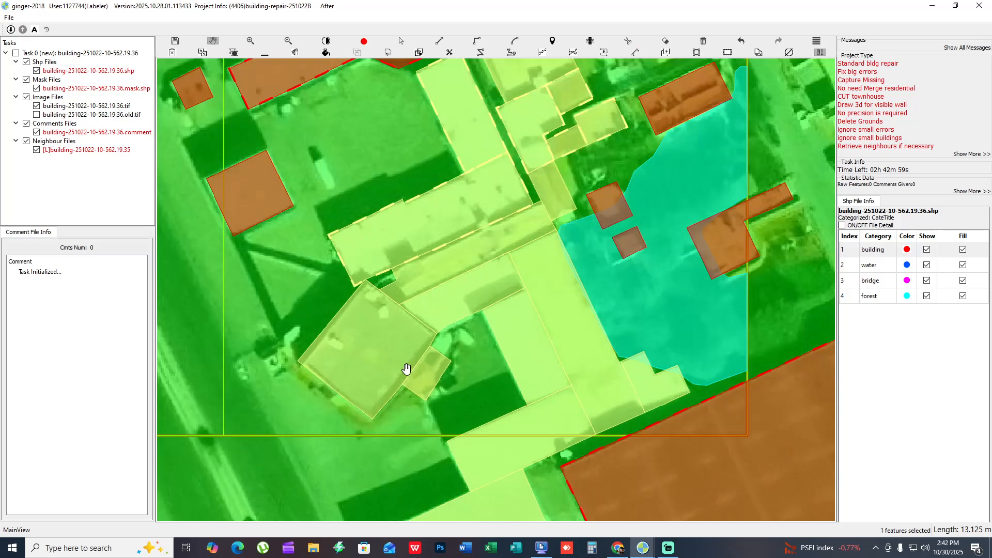
{"action": "scroll", "coordinate": [375, 390], "scroll_direction": "up", "scroll_amount": 2}
{"action": "left_click", "coordinate": [376, 391]}
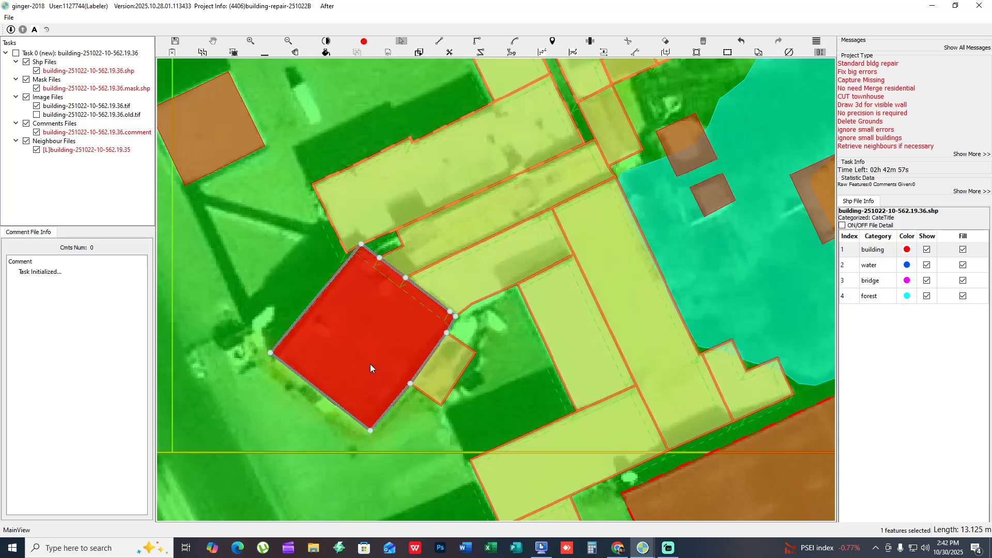
{"action": "key", "text": "space"}
{"action": "key", "text": "space"}
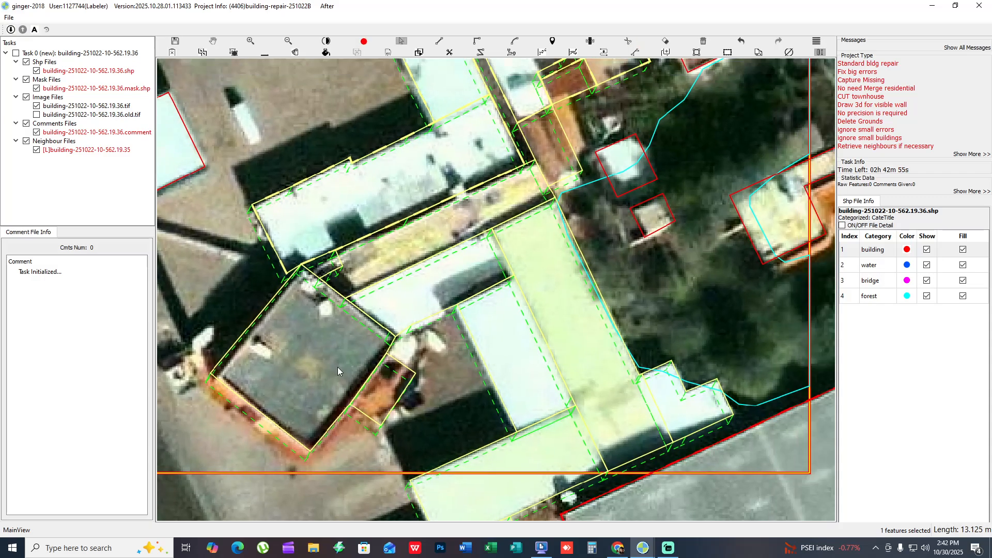
{"action": "scroll", "coordinate": [290, 371], "scroll_direction": "down", "scroll_amount": 3}
{"action": "key", "text": "space"}
{"action": "left_click_drag", "start_coordinate": [290, 371], "coordinate": [308, 322]}
{"action": "key", "text": "space"}
- Select the two long white-roofed buildings beside the yard and mark them as checked
{"action": "scroll", "coordinate": [407, 267], "scroll_direction": "up", "scroll_amount": 2}
{"action": "left_click_drag", "start_coordinate": [407, 267], "coordinate": [460, 310]}
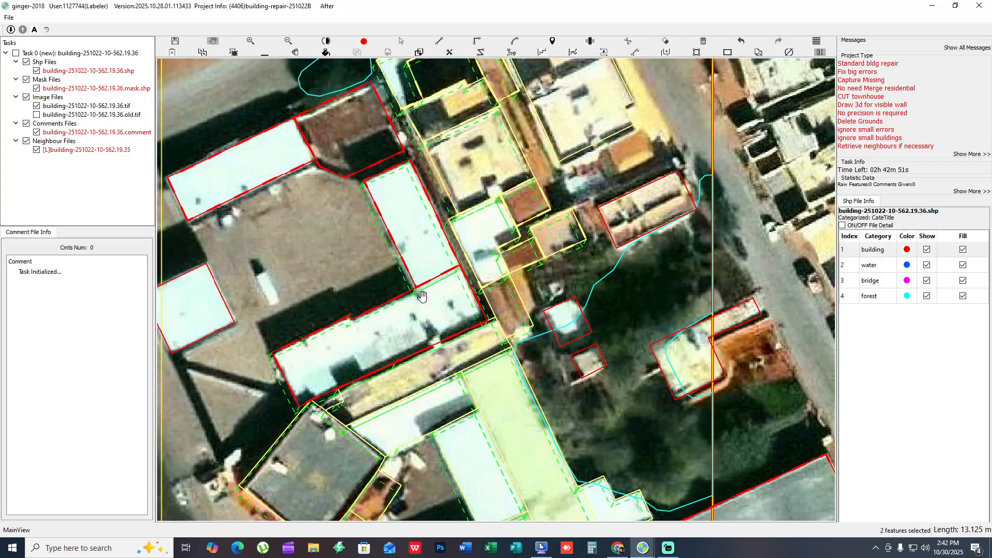
{"action": "left_click_drag", "start_coordinate": [379, 341], "coordinate": [386, 282]}
{"action": "key", "text": "space"}
- Review the dashed wall outlines of the tan strip, the white and green roofs and the diamond-shaped building
{"action": "key", "text": "space"}
{"action": "left_click", "coordinate": [383, 330]}
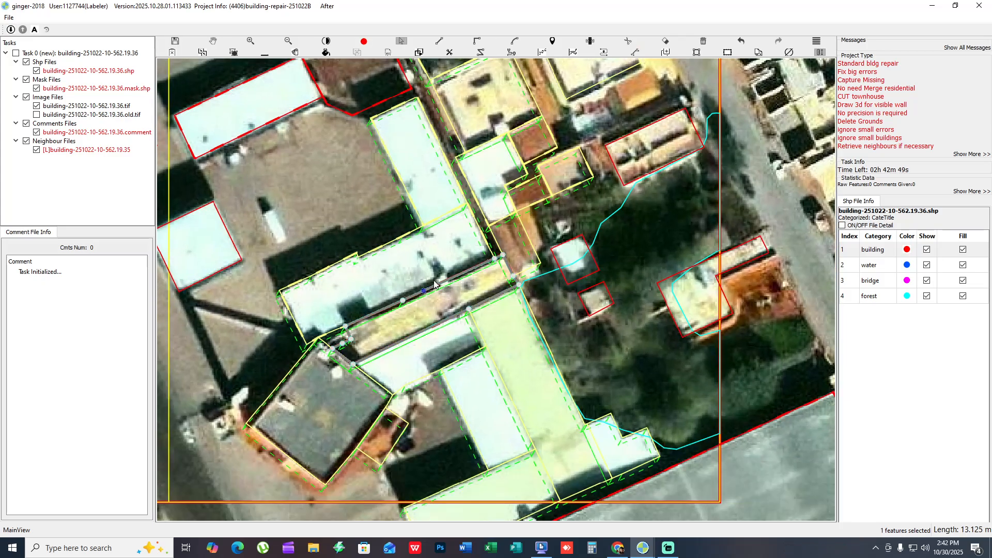
{"action": "key", "text": "space"}
{"action": "key", "text": "space"}
{"action": "left_click_drag", "start_coordinate": [363, 393], "coordinate": [384, 299]}
{"action": "left_click_drag", "start_coordinate": [449, 347], "coordinate": [450, 349]}
{"action": "left_click_drag", "start_coordinate": [423, 367], "coordinate": [419, 298]}
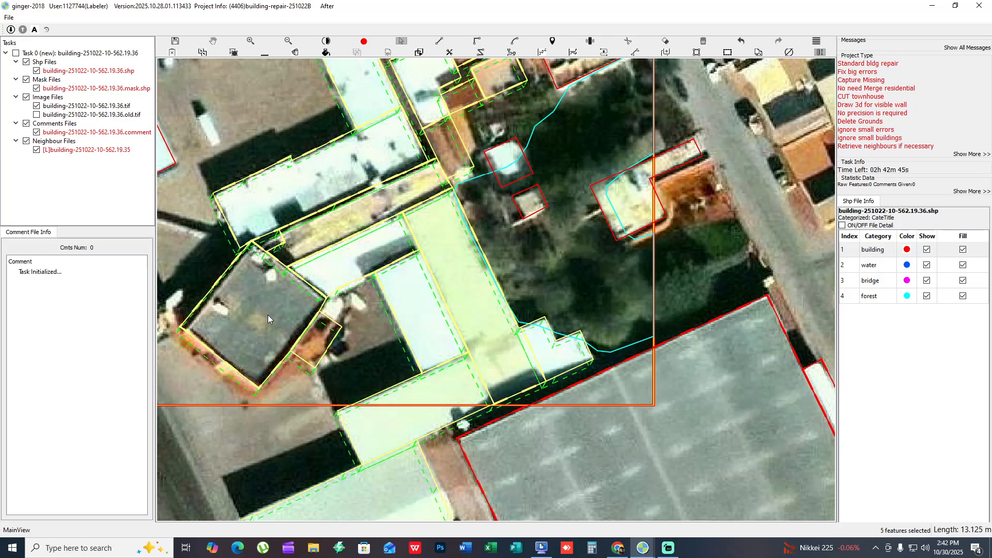
{"action": "left_click_drag", "start_coordinate": [268, 314], "coordinate": [382, 370]}
{"action": "left_click_drag", "start_coordinate": [433, 339], "coordinate": [420, 377]}
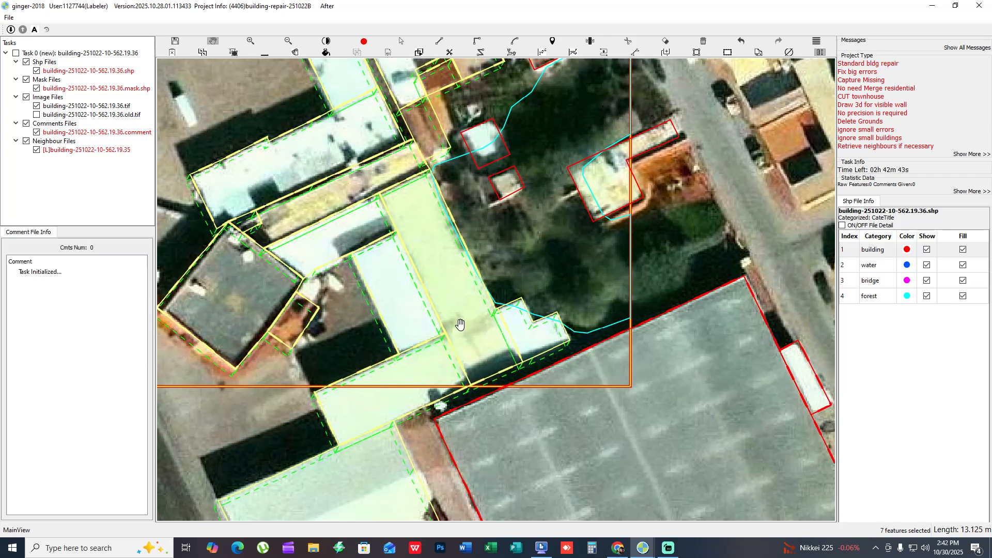
- Inspect the white annex and the forest outline that borders it
{"action": "left_click", "coordinate": [517, 321]}
{"action": "key", "text": "f"}
{"action": "left_click", "coordinate": [563, 260]}
{"action": "key", "text": "f"}
{"action": "left_click_drag", "start_coordinate": [564, 265], "coordinate": [554, 150]}
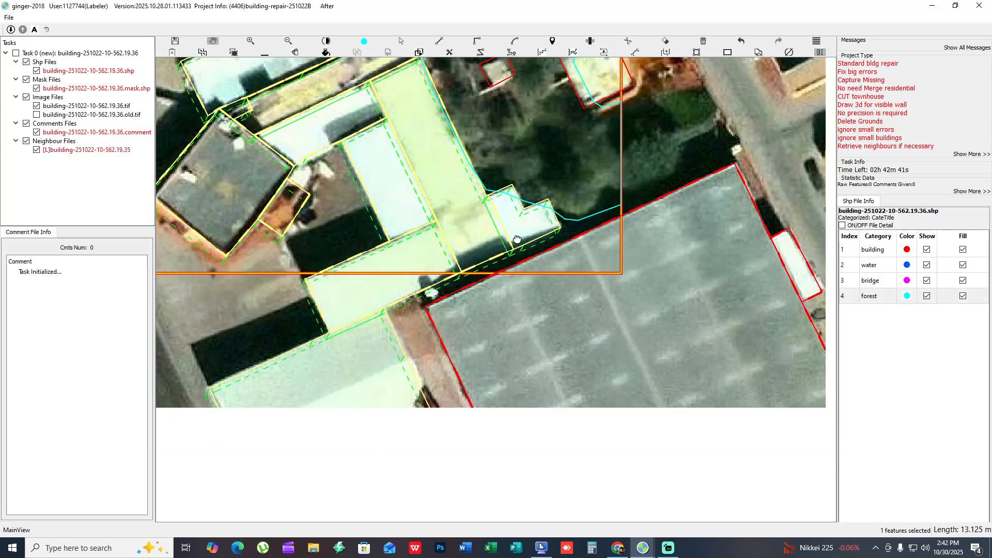
{"action": "left_click_drag", "start_coordinate": [439, 387], "coordinate": [493, 299]}
- Examine the pale green roofs beside the highway and the large grey warehouse, comparing their outlines with the imagery
{"action": "left_click", "coordinate": [427, 275]}
{"action": "scroll", "coordinate": [392, 316], "scroll_direction": "down", "scroll_amount": 2}
{"action": "key", "text": "space"}
{"action": "key", "text": "space"}
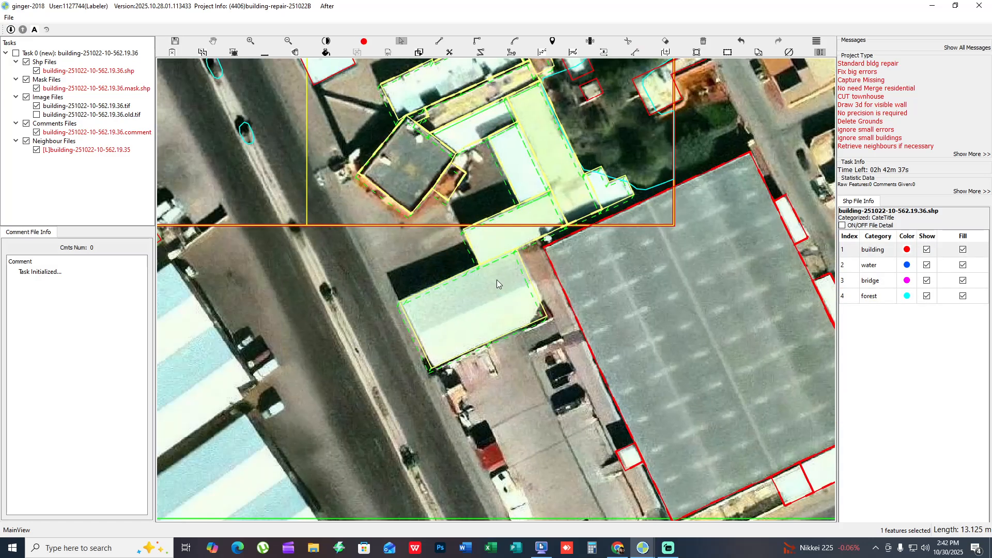
{"action": "left_click", "coordinate": [497, 280]}
{"action": "key", "text": "h"}
{"action": "key", "text": "f"}
{"action": "key", "text": "f"}
{"action": "left_click_drag", "start_coordinate": [693, 231], "coordinate": [407, 180]}
{"action": "key", "text": "f"}
{"action": "left_click_drag", "start_coordinate": [337, 261], "coordinate": [590, 163]}
- Inspect the large grey warehouse and the roofs across the highway with outline fills on and off
{"action": "key", "text": "f"}
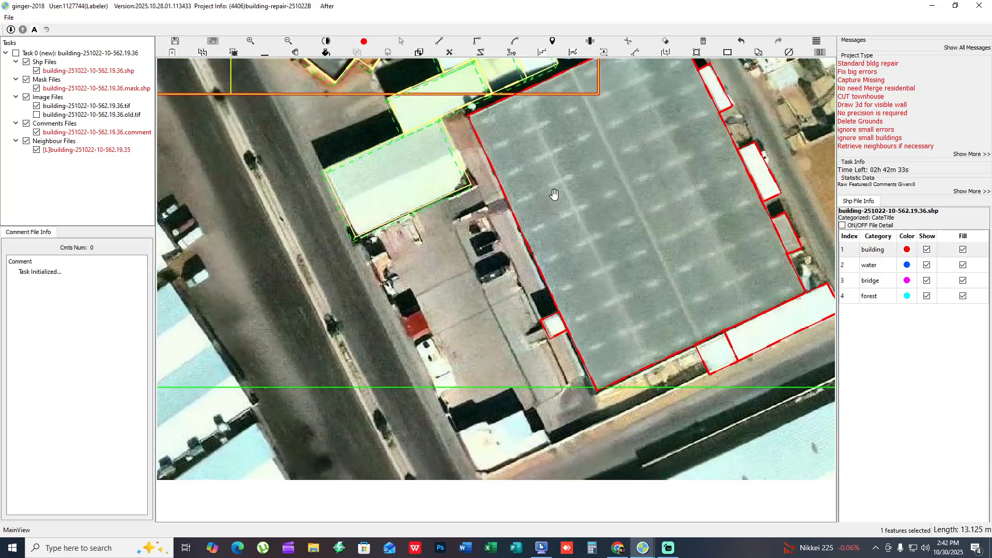
{"action": "left_click_drag", "start_coordinate": [554, 194], "coordinate": [561, 224]}
{"action": "key", "text": "f"}
{"action": "key", "text": "f"}
{"action": "key", "text": "f"}
{"action": "key", "text": "f"}
{"action": "scroll", "coordinate": [503, 302], "scroll_direction": "down", "scroll_amount": 1}
- Review the outlines around the long striped warehouse, the walled plots and the narrow white-roofed buildings beside it
{"action": "key", "text": "f"}
{"action": "left_click_drag", "start_coordinate": [432, 226], "coordinate": [504, 286]}
{"action": "left_click_drag", "start_coordinate": [330, 239], "coordinate": [597, 281]}
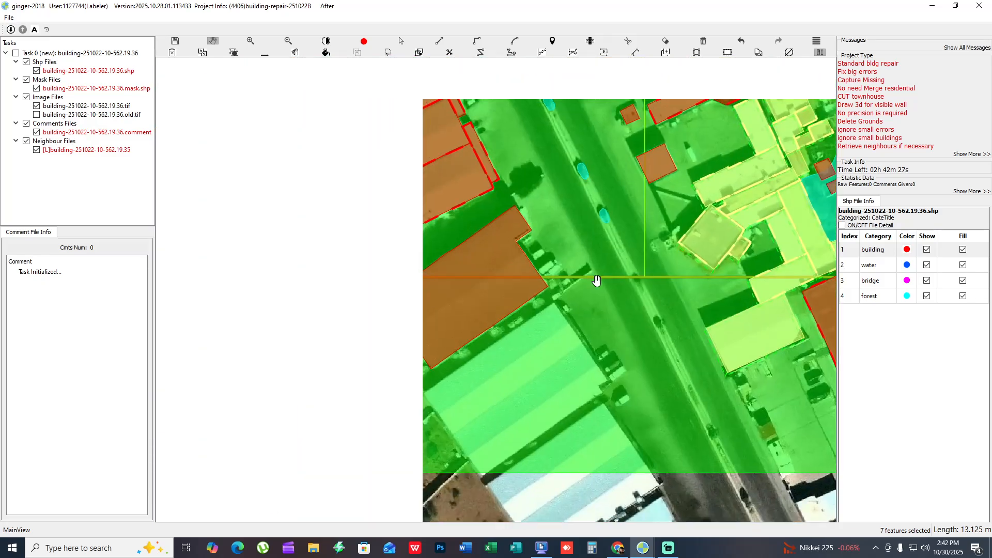
{"action": "left_click_drag", "start_coordinate": [492, 294], "coordinate": [507, 228]}
{"action": "key", "text": "f"}
{"action": "left_click_drag", "start_coordinate": [490, 156], "coordinate": [618, 365]}
{"action": "left_click_drag", "start_coordinate": [527, 279], "coordinate": [649, 209]}
{"action": "key", "text": "f"}
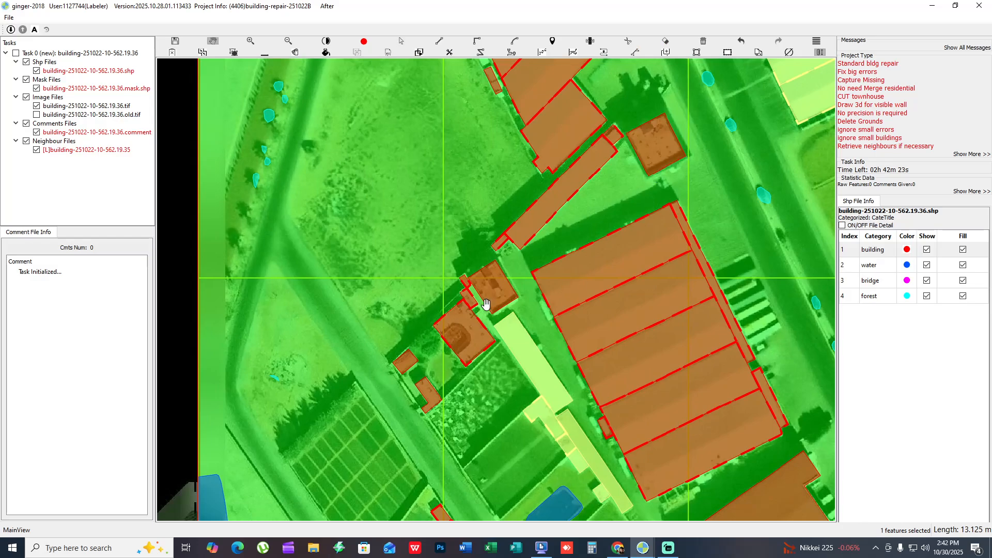
{"action": "scroll", "coordinate": [534, 349], "scroll_direction": "up", "scroll_amount": 3}
{"action": "key", "text": "f"}
{"action": "left_click_drag", "start_coordinate": [522, 369], "coordinate": [534, 237]}
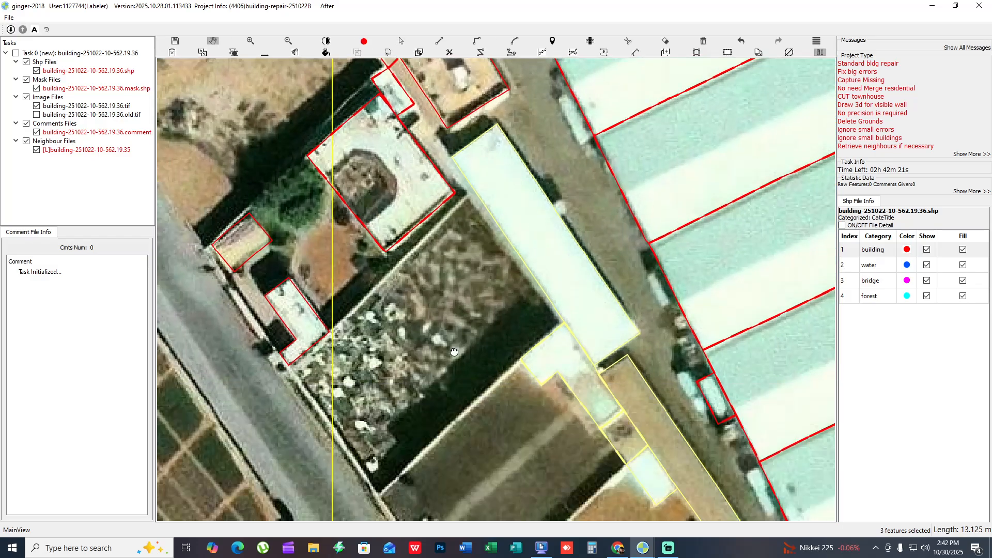
{"action": "left_click_drag", "start_coordinate": [408, 336], "coordinate": [547, 356]}
- Delete the water outlines over the dark green court and at the grid's southwest corner beside the canal
{"action": "scroll", "coordinate": [466, 362], "scroll_direction": "down", "scroll_amount": 7}
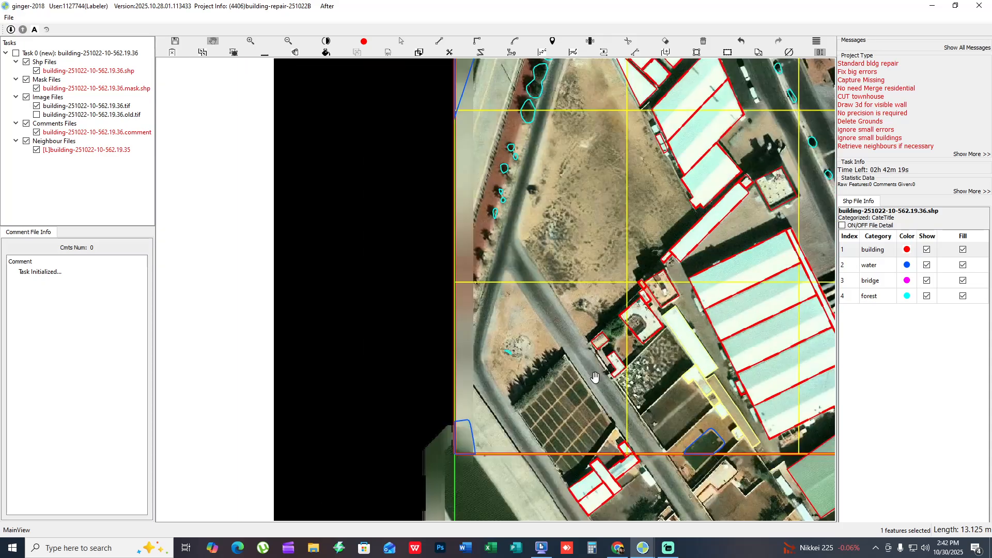
{"action": "scroll", "coordinate": [669, 335], "scroll_direction": "up", "scroll_amount": 6}
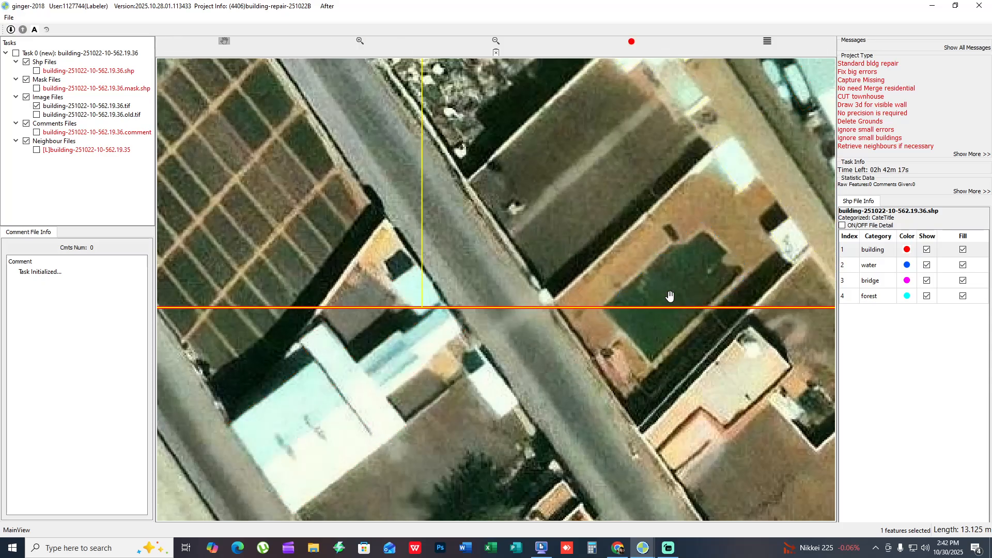
{"action": "left_click", "coordinate": [697, 283]}
{"action": "left_click_drag", "start_coordinate": [571, 234], "coordinate": [646, 236]}
{"action": "key", "text": "f"}
{"action": "left_click_drag", "start_coordinate": [446, 276], "coordinate": [565, 251]}
{"action": "key", "text": "f"}
{"action": "left_click_drag", "start_coordinate": [394, 230], "coordinate": [488, 234]}
{"action": "scroll", "coordinate": [487, 234], "scroll_direction": "down", "scroll_amount": 3}
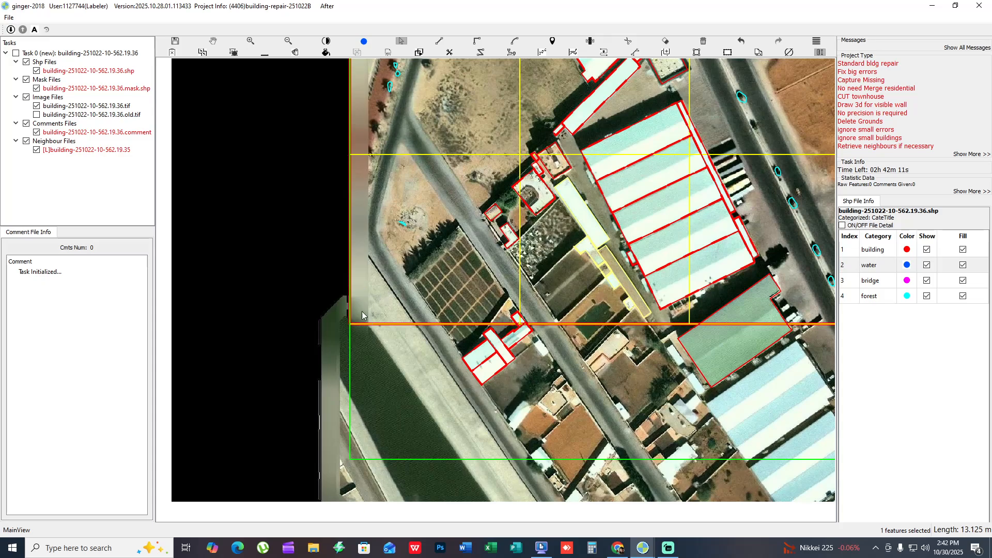
- Look over the whole grid in overview and submit task building-251022-10-562.19.36
{"action": "key", "text": "space"}
{"action": "left_click_drag", "start_coordinate": [534, 285], "coordinate": [337, 275]}
{"action": "scroll", "coordinate": [336, 274], "scroll_direction": "down", "scroll_amount": 2}
{"action": "left_click_drag", "start_coordinate": [460, 227], "coordinate": [453, 469]}
{"action": "scroll", "coordinate": [405, 411], "scroll_direction": "down", "scroll_amount": 1}
{"action": "scroll", "coordinate": [455, 347], "scroll_direction": "up", "scroll_amount": 1}
{"action": "left_click_drag", "start_coordinate": [445, 402], "coordinate": [404, 327]}
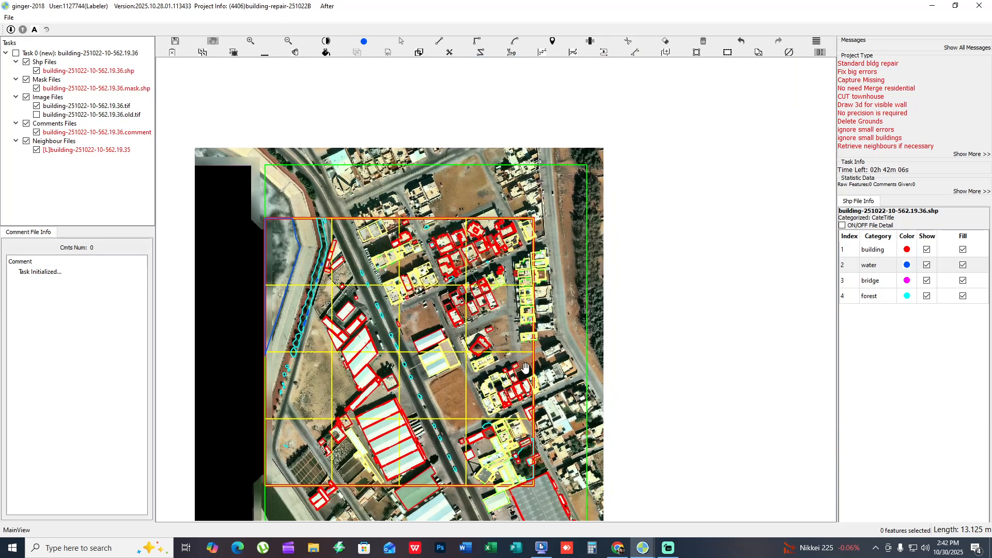
{"action": "left_click", "coordinate": [642, 546]}
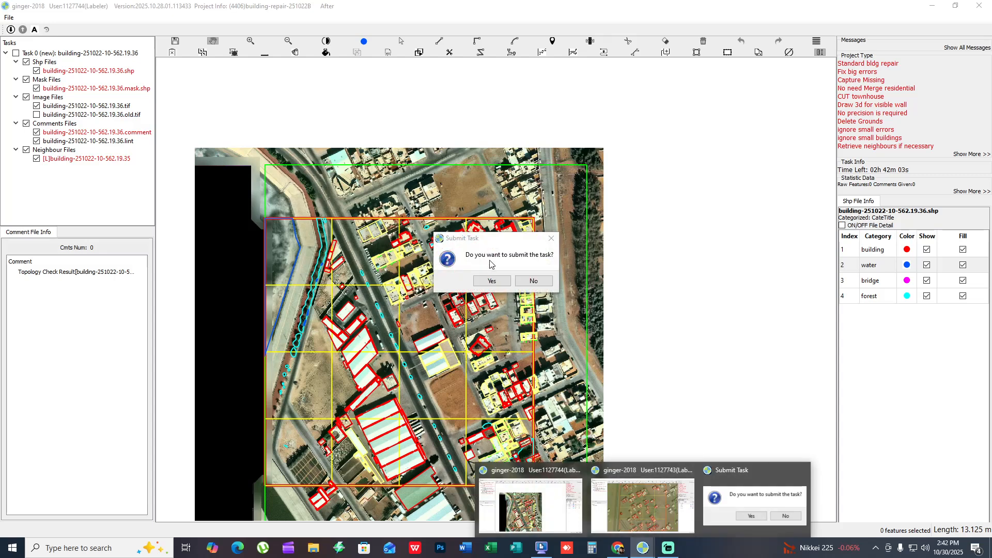
{"action": "left_click", "coordinate": [491, 281]}
- Switch to the window with task building-251022-10-44.43.8 and inspect the building outlines in its first cells
{"action": "left_click", "coordinate": [643, 547]}
{"action": "left_click", "coordinate": [638, 507]}
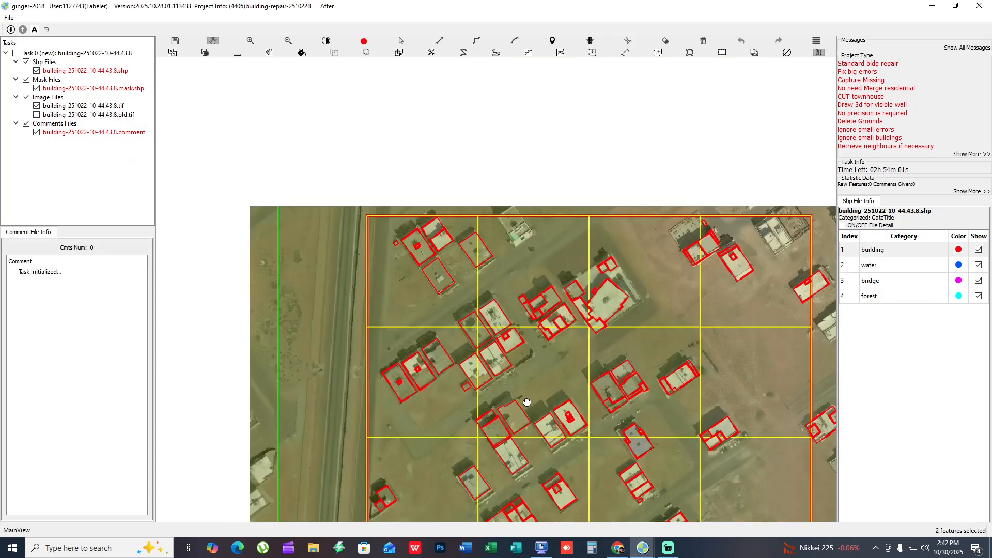
{"action": "scroll", "coordinate": [445, 264], "scroll_direction": "up", "scroll_amount": 3}
{"action": "scroll", "coordinate": [445, 265], "scroll_direction": "up", "scroll_amount": 2}
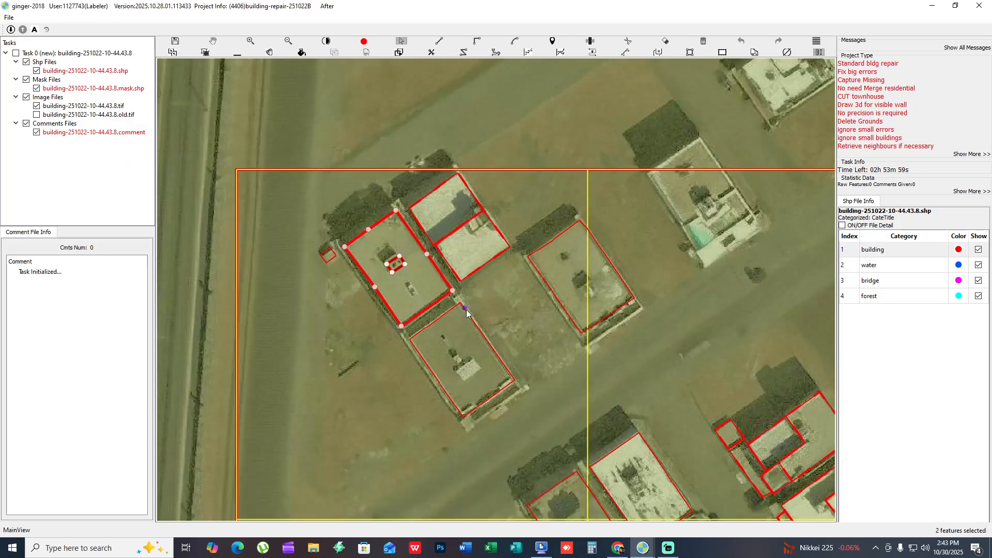
{"action": "left_click", "coordinate": [479, 340]}
{"action": "left_click_drag", "start_coordinate": [589, 276], "coordinate": [379, 260]}
{"action": "left_click_drag", "start_coordinate": [426, 485], "coordinate": [332, 262]}
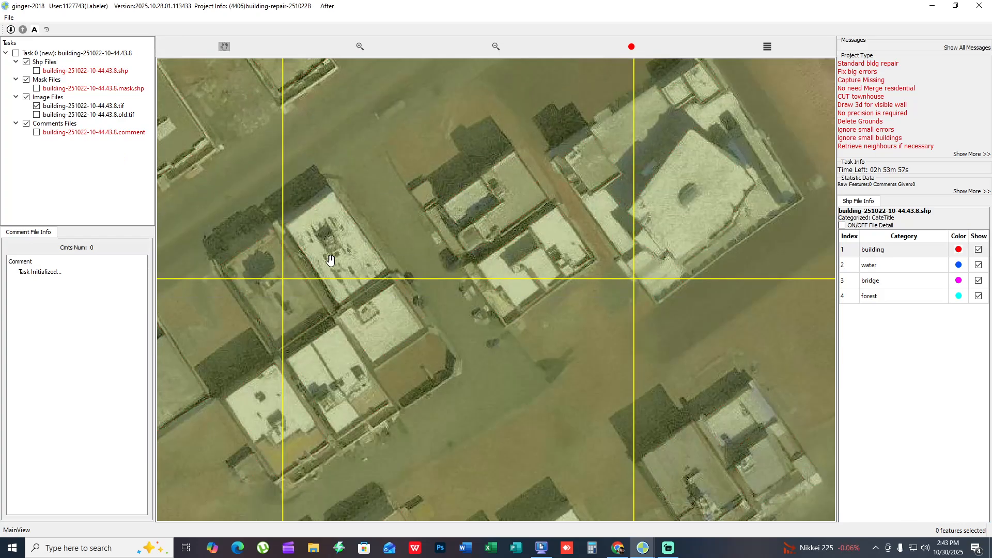
- Examine the bare imagery of the roofs along the diagonal road to judge the building edges and walls
{"action": "key", "text": "space"}
{"action": "scroll", "coordinate": [314, 223], "scroll_direction": "up", "scroll_amount": 1}
{"action": "left_click_drag", "start_coordinate": [314, 224], "coordinate": [543, 230]}
{"action": "scroll", "coordinate": [541, 228], "scroll_direction": "up", "scroll_amount": 1}
{"action": "scroll", "coordinate": [556, 170], "scroll_direction": "down", "scroll_amount": 1}
{"action": "left_click_drag", "start_coordinate": [556, 171], "coordinate": [636, 116]}
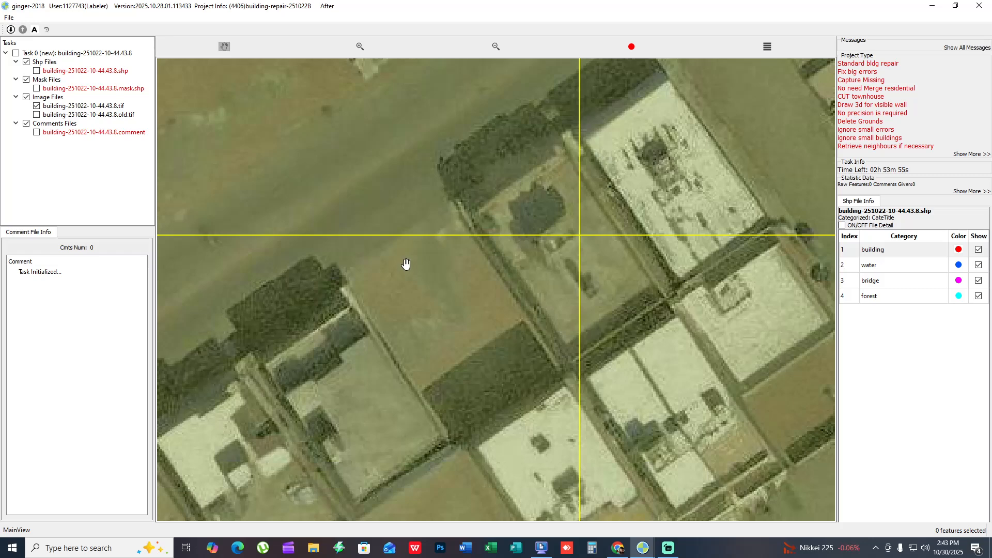
{"action": "scroll", "coordinate": [557, 236], "scroll_direction": "up", "scroll_amount": 1}
{"action": "left_click_drag", "start_coordinate": [557, 236], "coordinate": [687, 494]}
{"action": "scroll", "coordinate": [618, 415], "scroll_direction": "down", "scroll_amount": 2}
{"action": "left_click_drag", "start_coordinate": [564, 303], "coordinate": [595, 461]}
{"action": "scroll", "coordinate": [506, 234], "scroll_direction": "up", "scroll_amount": 1}
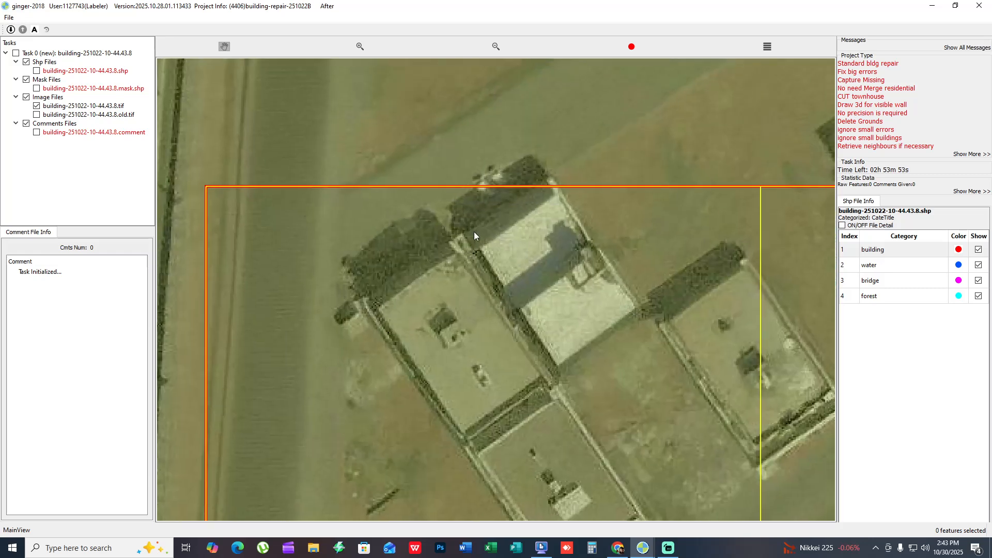
- Compare the northwest corner cell's building outlines with the bare imagery
{"action": "left_click_drag", "start_coordinate": [396, 217], "coordinate": [693, 461]}
{"action": "key", "text": "space"}
{"action": "left_click_drag", "start_coordinate": [365, 181], "coordinate": [536, 292]}
{"action": "left_click_drag", "start_coordinate": [728, 416], "coordinate": [381, 164]}
{"action": "key", "text": "space"}
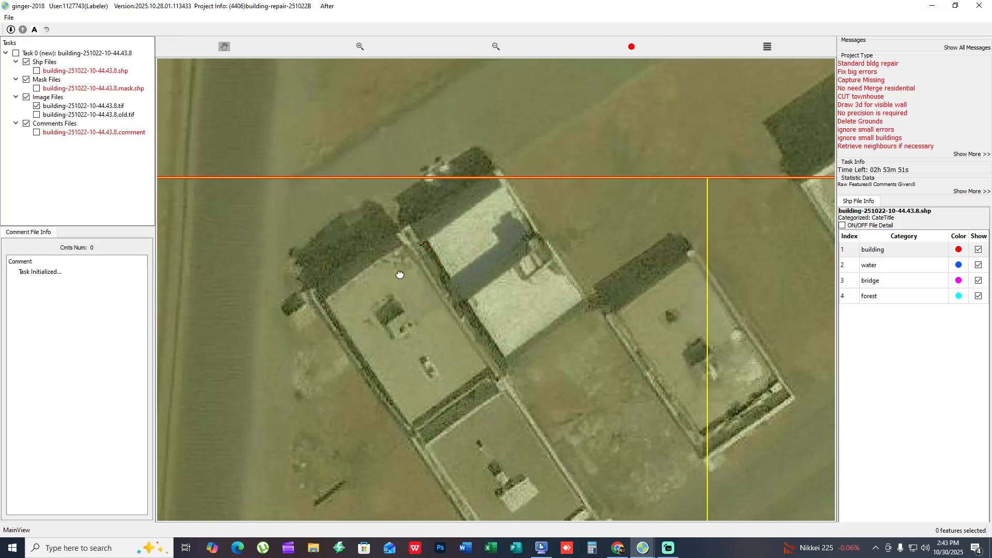
{"action": "left_click_drag", "start_coordinate": [400, 273], "coordinate": [741, 520]}
{"action": "left_click_drag", "start_coordinate": [644, 414], "coordinate": [320, 128]}
{"action": "key", "text": "space"}
{"action": "left_click_drag", "start_coordinate": [459, 224], "coordinate": [374, 168]}
{"action": "left_click_drag", "start_coordinate": [256, 90], "coordinate": [513, 218]}
{"action": "key", "text": "space"}
- Select the building outlines in the northwest corner cell, mark them as checked and add their visible-wall outlines
{"action": "key", "text": "space"}
{"action": "mouse_move", "coordinate": [325, 103]}
{"action": "left_mouse_down"}
{"action": "mouse_move", "coordinate": [623, 324]}
{"action": "mouse_move", "coordinate": [671, 371]}
{"action": "left_mouse_up"}
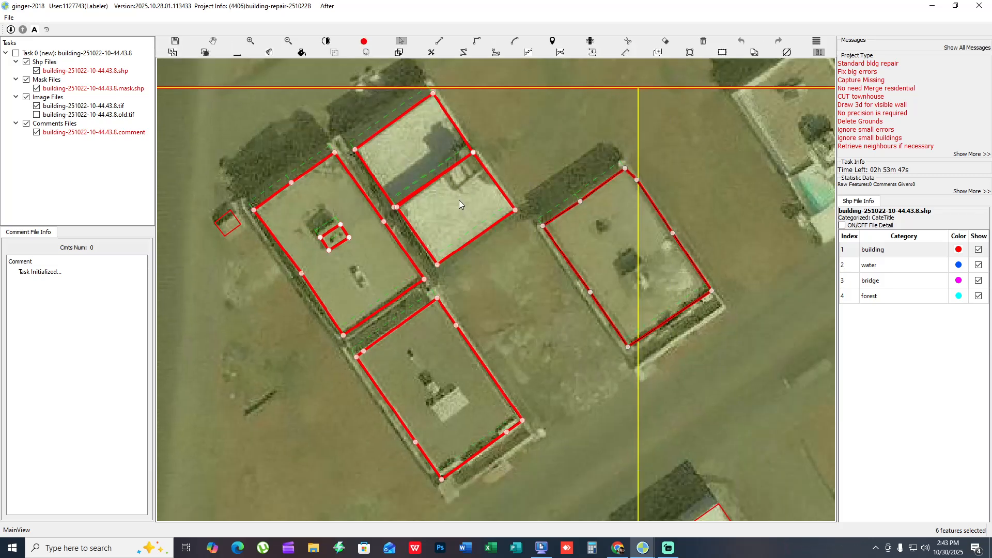
{"action": "key", "text": "space"}
{"action": "left_click_drag", "start_coordinate": [583, 191], "coordinate": [478, 175]}
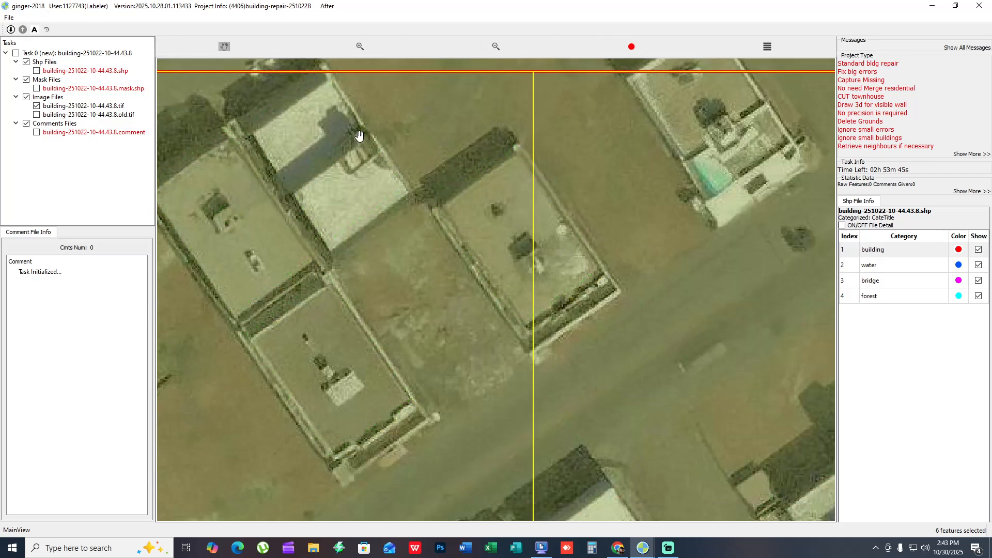
{"action": "key", "text": "space"}
{"action": "key", "text": "space"}
{"action": "left_click_drag", "start_coordinate": [655, 286], "coordinate": [485, 219]}
- Select the four adjoining outlines of the northernmost building in the diagonal row and mark them as checked
{"action": "scroll", "coordinate": [591, 305], "scroll_direction": "down", "scroll_amount": 2}
{"action": "left_click_drag", "start_coordinate": [647, 311], "coordinate": [441, 266]}
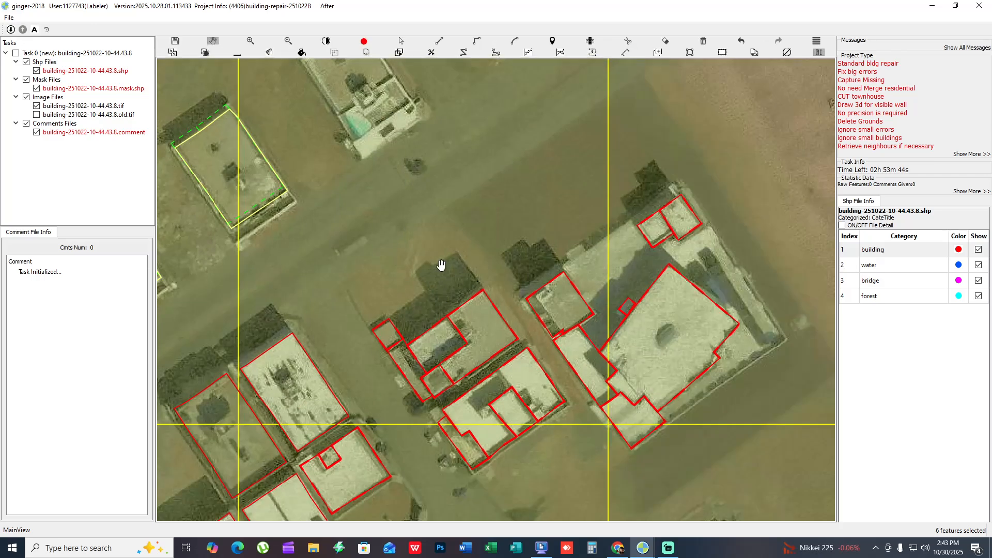
{"action": "left_click_drag", "start_coordinate": [697, 320], "coordinate": [446, 324]}
{"action": "scroll", "coordinate": [445, 324], "scroll_direction": "down", "scroll_amount": 3}
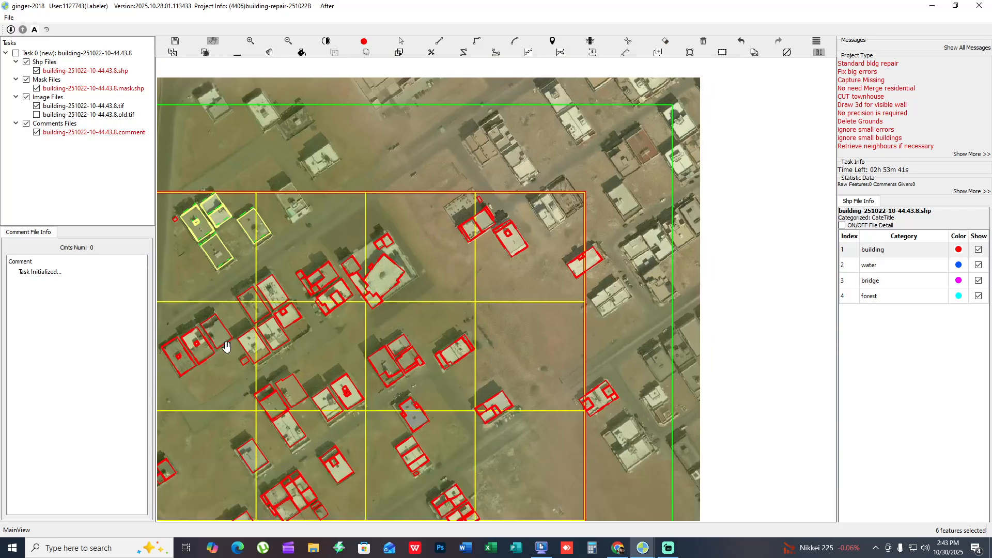
{"action": "left_click_drag", "start_coordinate": [219, 424], "coordinate": [429, 281]}
{"action": "left_click_drag", "start_coordinate": [724, 356], "coordinate": [583, 281]}
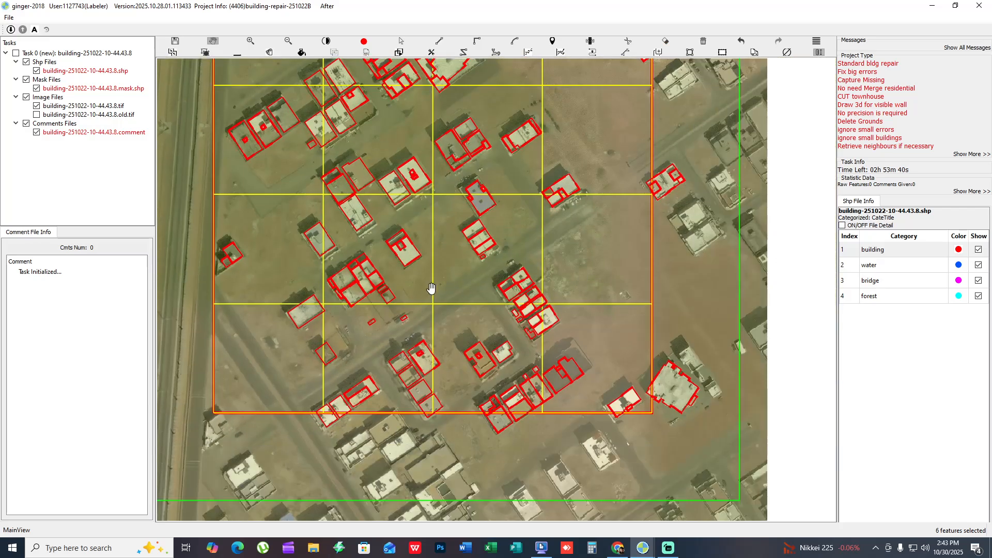
{"action": "scroll", "coordinate": [514, 297], "scroll_direction": "up", "scroll_amount": 5}
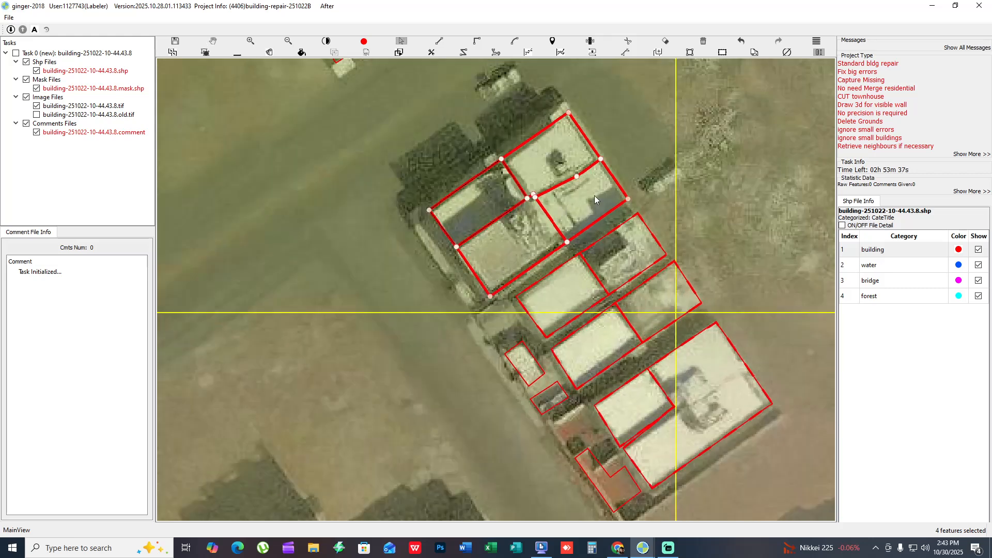
{"action": "key", "text": "space"}
{"action": "key", "text": "Escape"}
{"action": "key", "text": "space"}
{"action": "left_click_drag", "start_coordinate": [537, 179], "coordinate": [535, 208]}
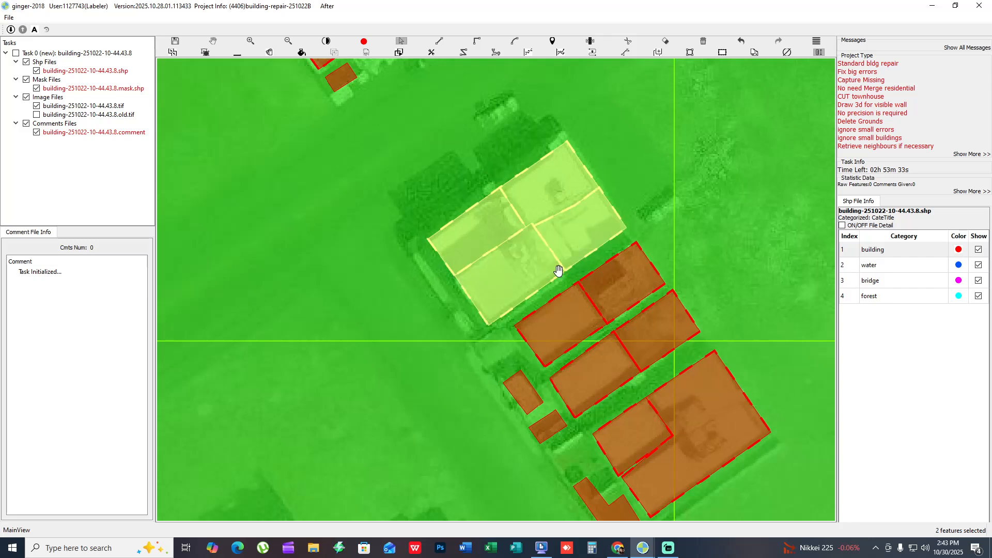
- Compare the row with the bare imagery and cut the southernmost large white-roofed building's outline in two lengthwise
{"action": "key", "text": "space"}
{"action": "key", "text": "space"}
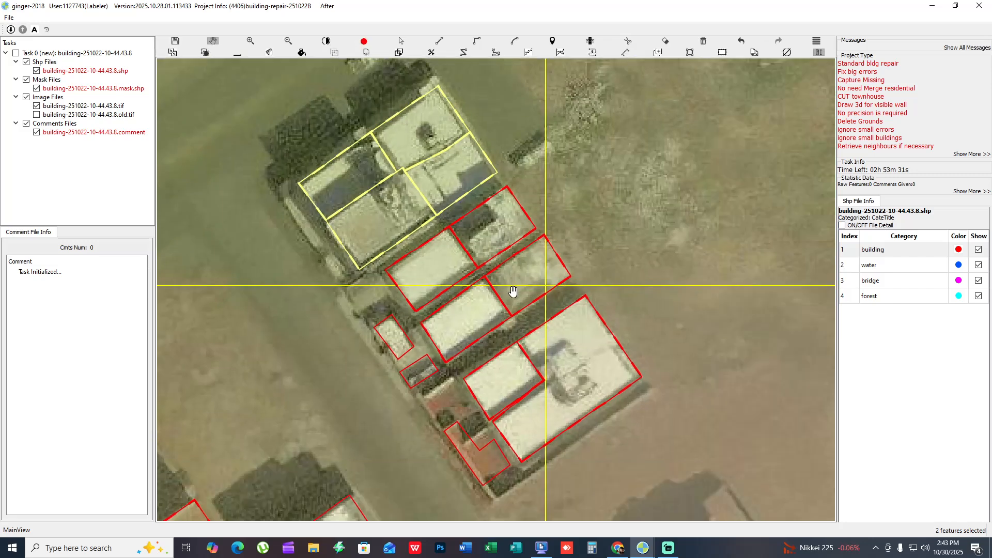
{"action": "left_click_drag", "start_coordinate": [583, 381], "coordinate": [547, 375]}
{"action": "key", "text": "space"}
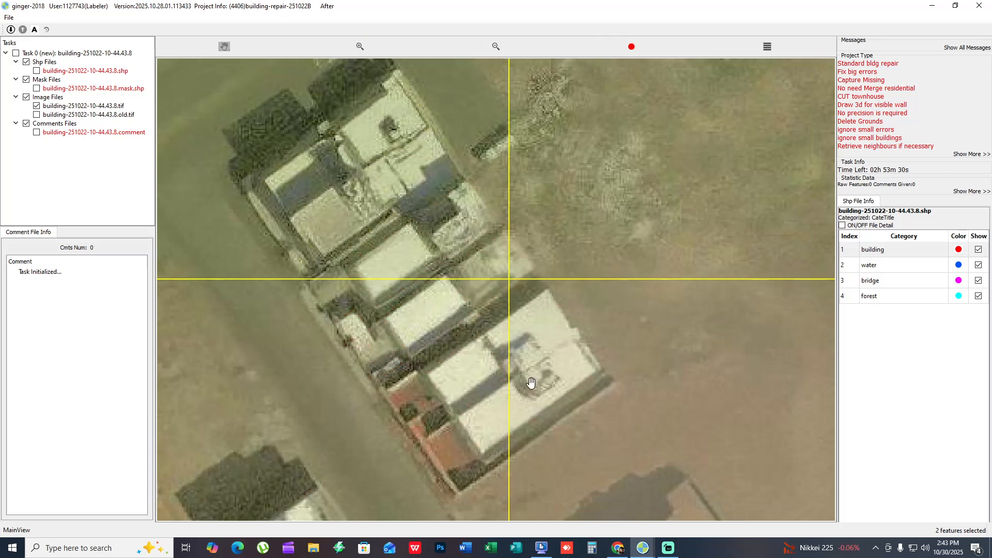
{"action": "key", "text": "space"}
{"action": "key", "text": "c"}
{"action": "left_click", "coordinate": [507, 374]}
{"action": "left_click", "coordinate": [605, 303]}
{"action": "right_click", "coordinate": [481, 395]}
- Fit the corner of the cut building's long part to the neighbouring roof outline to close the narrow gap
{"action": "key", "text": "s"}
{"action": "left_click", "coordinate": [458, 405]}
{"action": "scroll", "coordinate": [458, 405], "scroll_direction": "up", "scroll_amount": 4}
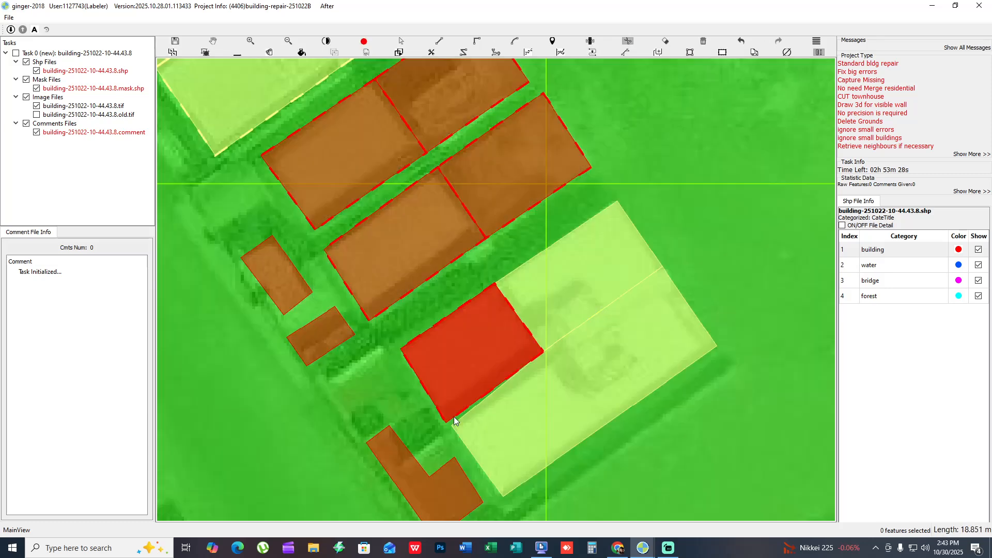
{"action": "left_click", "coordinate": [461, 436]}
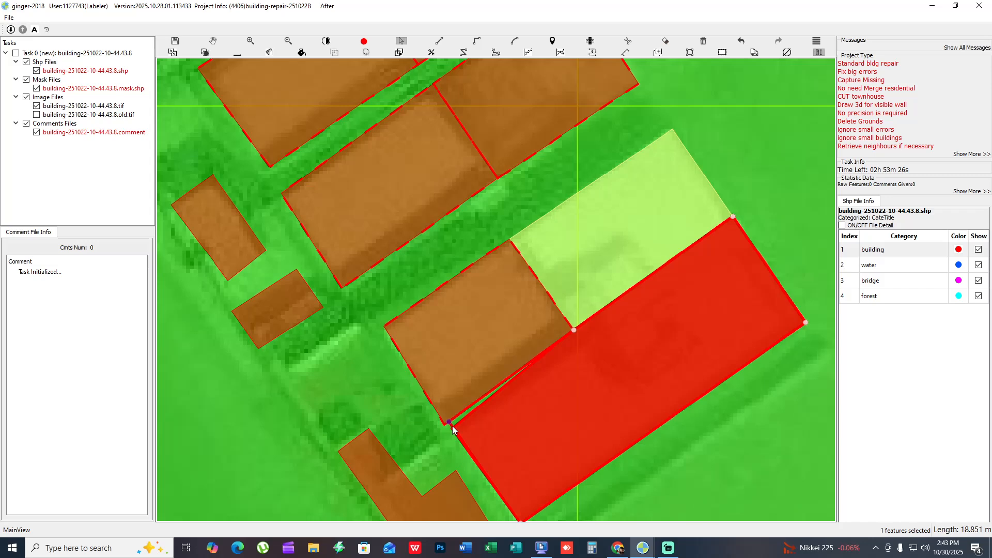
{"action": "left_click_drag", "start_coordinate": [452, 426], "coordinate": [449, 422]}
{"action": "key", "text": "Escape"}
- Select the small white roof's outline together with the adjoining cut part and mark them as checked
{"action": "scroll", "coordinate": [476, 428], "scroll_direction": "down", "scroll_amount": 2}
{"action": "left_click_drag", "start_coordinate": [547, 410], "coordinate": [527, 405]}
{"action": "key", "text": "s"}
{"action": "left_click_drag", "start_coordinate": [495, 354], "coordinate": [513, 371]}
{"action": "key", "text": "g"}
- Cut across the L-shaped red-roofed outline and the small white annex outline beside the road
{"action": "key", "text": "s"}
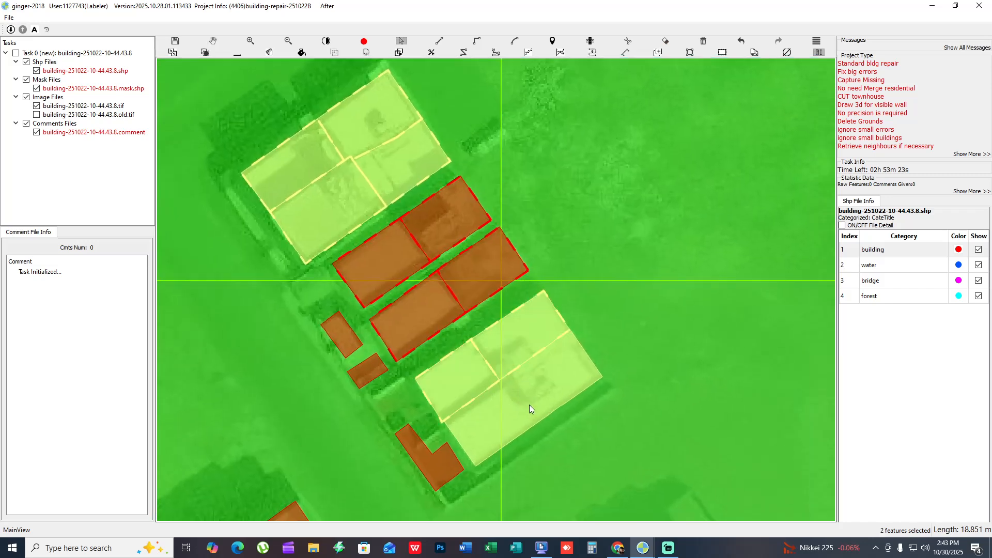
{"action": "left_click", "coordinate": [516, 434]}
{"action": "key", "text": "g"}
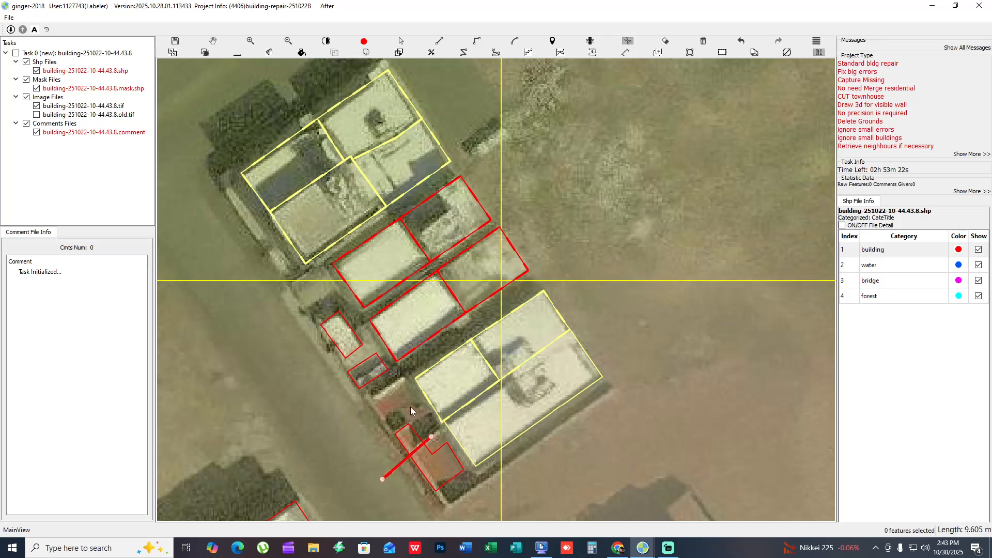
{"action": "key", "text": "g"}
{"action": "left_click", "coordinate": [359, 331]}
{"action": "left_click", "coordinate": [299, 370]}
{"action": "key", "text": "g"}
- Look over the remaining building outlines on the eastern side of the grid
{"action": "left_click_drag", "start_coordinate": [521, 412], "coordinate": [357, 381]}
{"action": "scroll", "coordinate": [357, 381], "scroll_direction": "down", "scroll_amount": 4}
{"action": "key", "text": "f"}
{"action": "left_click_drag", "start_coordinate": [432, 137], "coordinate": [555, 450]}
{"action": "key", "text": "f"}
{"action": "left_click_drag", "start_coordinate": [664, 486], "coordinate": [607, 429]}
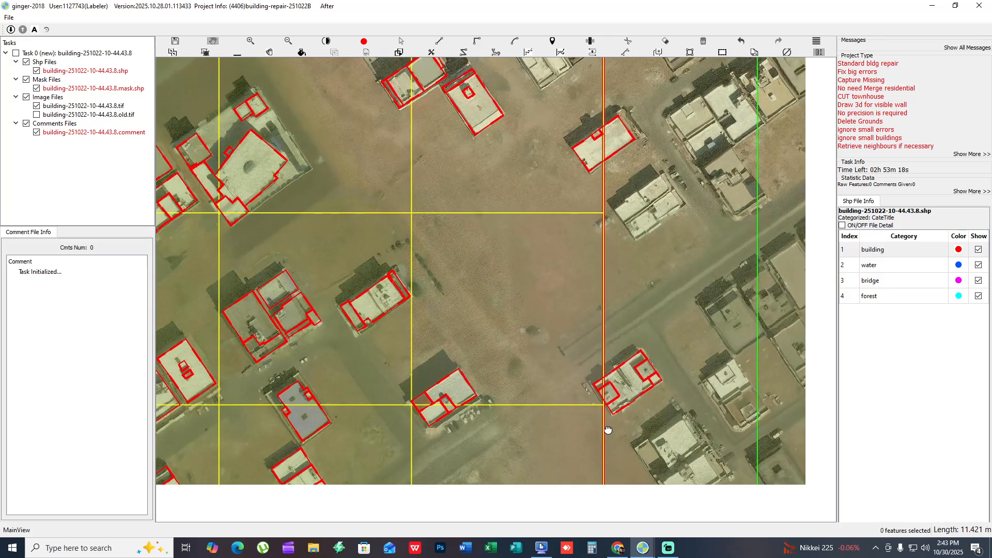
{"action": "left_click_drag", "start_coordinate": [559, 499], "coordinate": [717, 291]}
{"action": "left_click", "coordinate": [667, 548]}
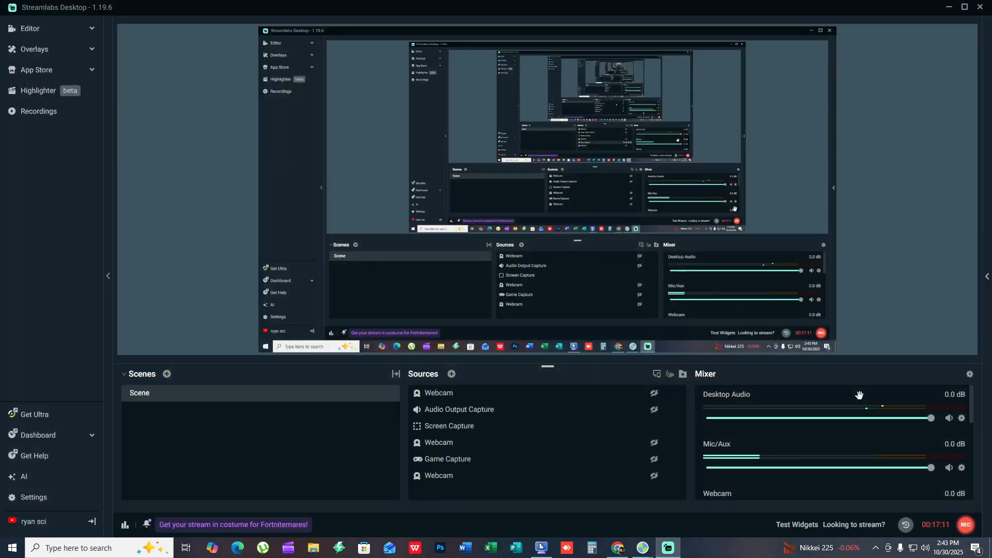